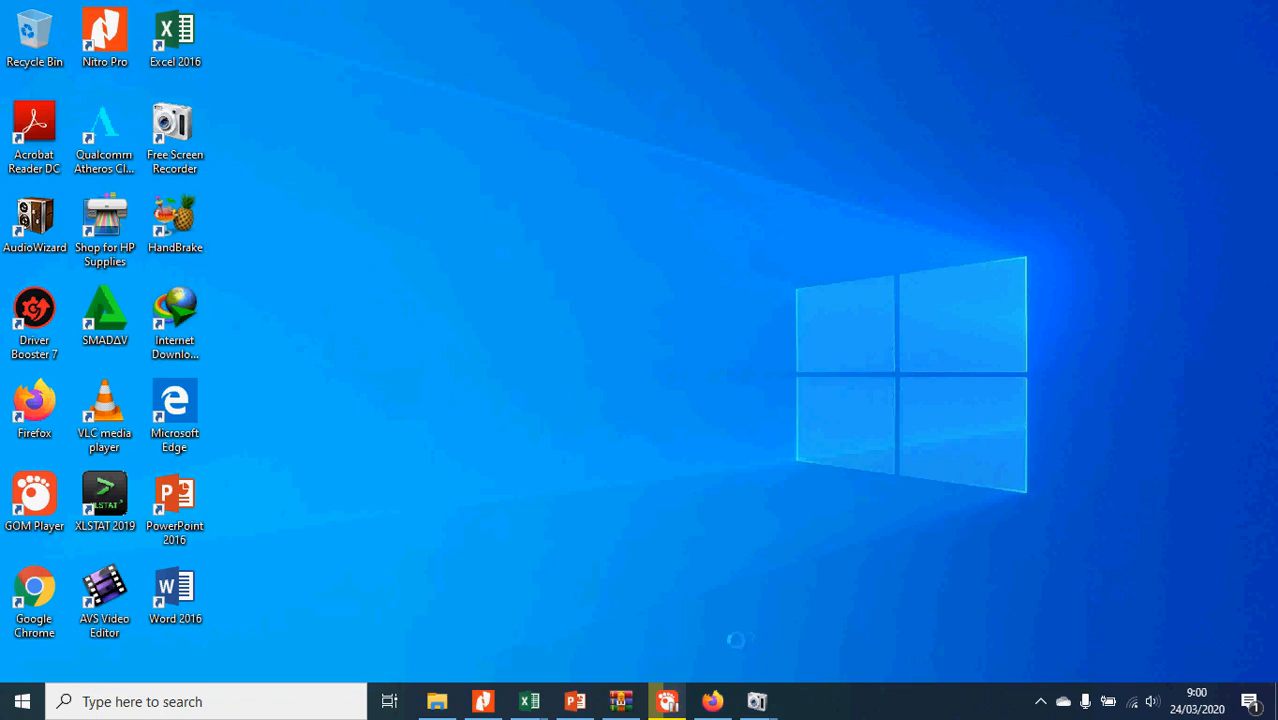
- Switch to the UJi LANJUT BNJ workbook in Excel and examine its productivity data and the Uji ANOVA table on Sheet1
click(524, 700)
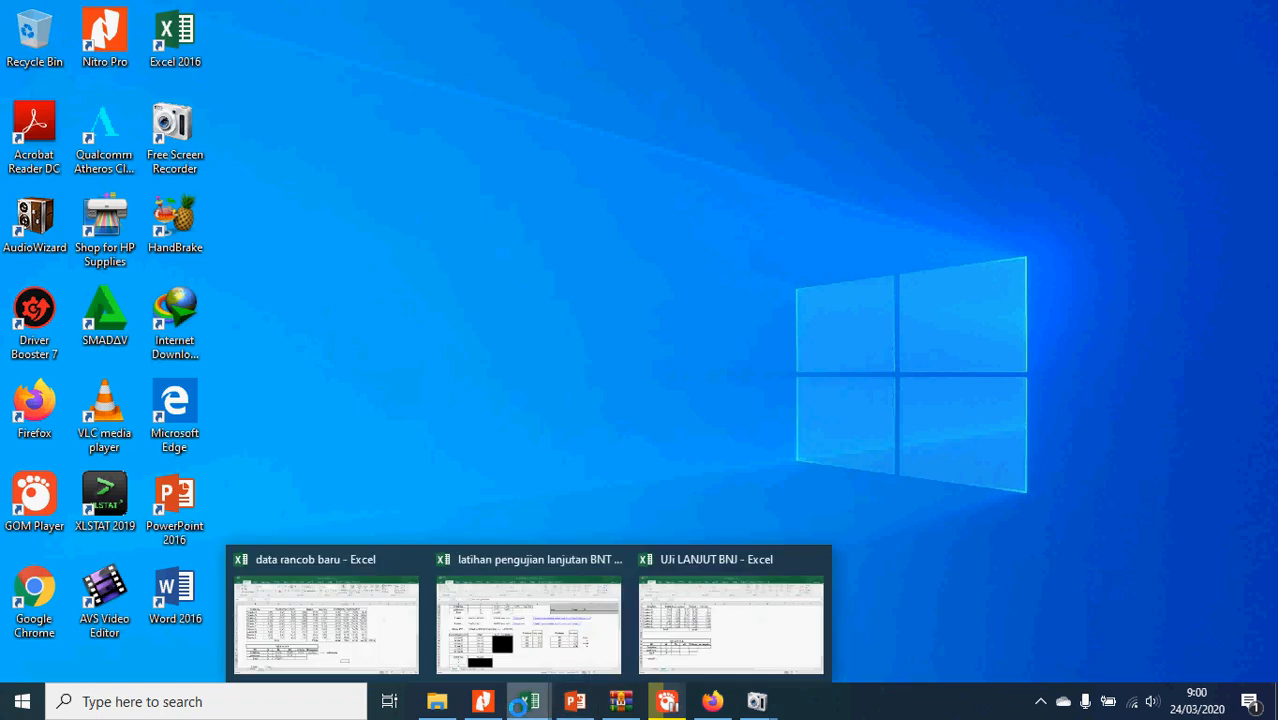
mouse_move(660, 622)
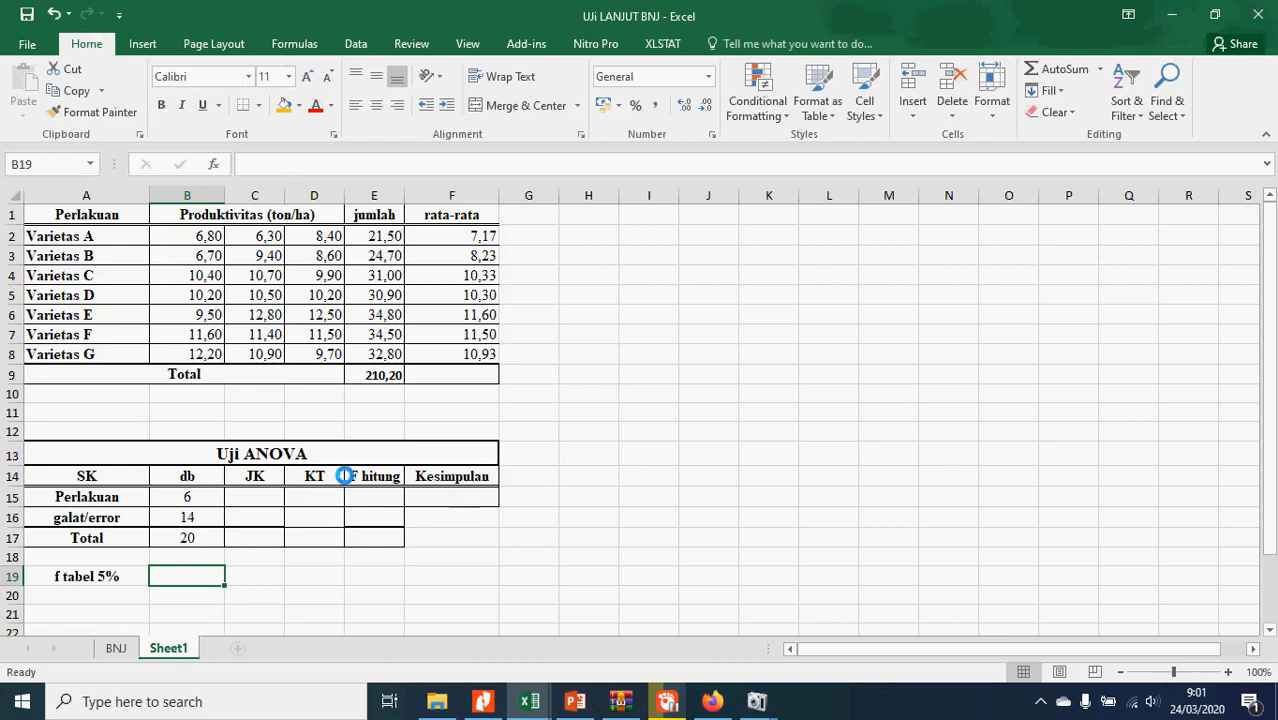
click(50, 210)
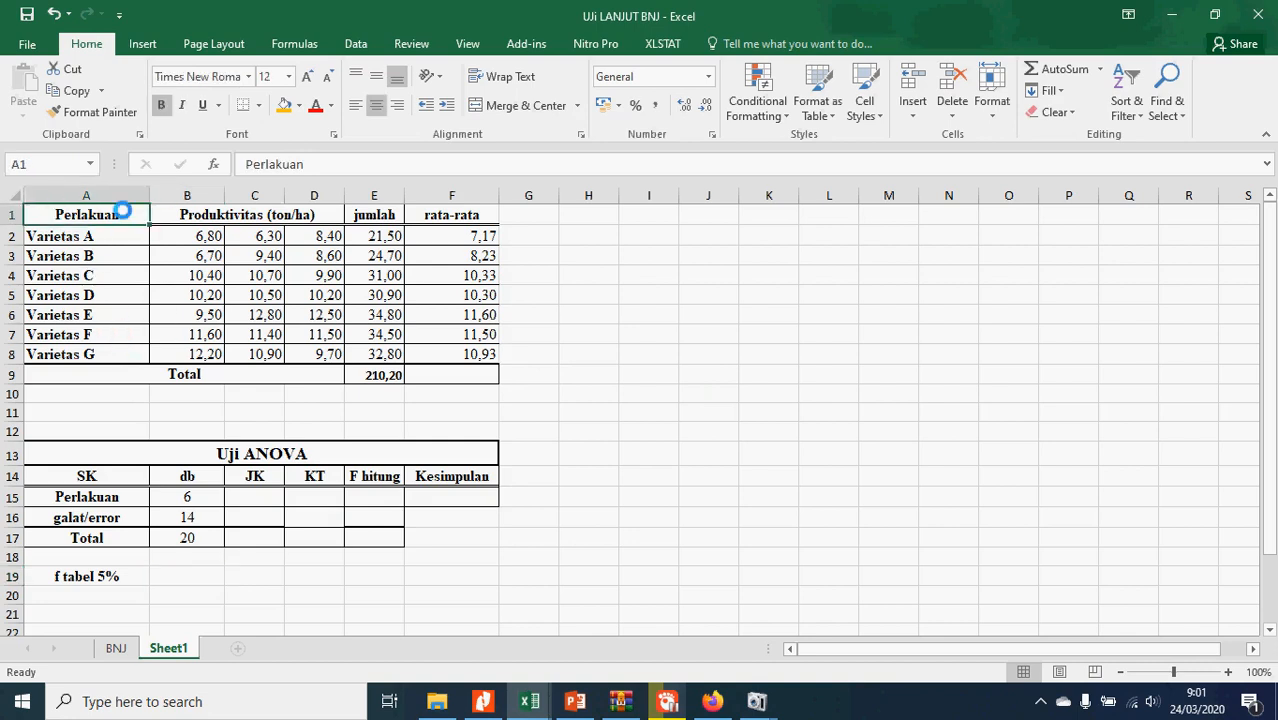
drag(196, 243, 318, 352)
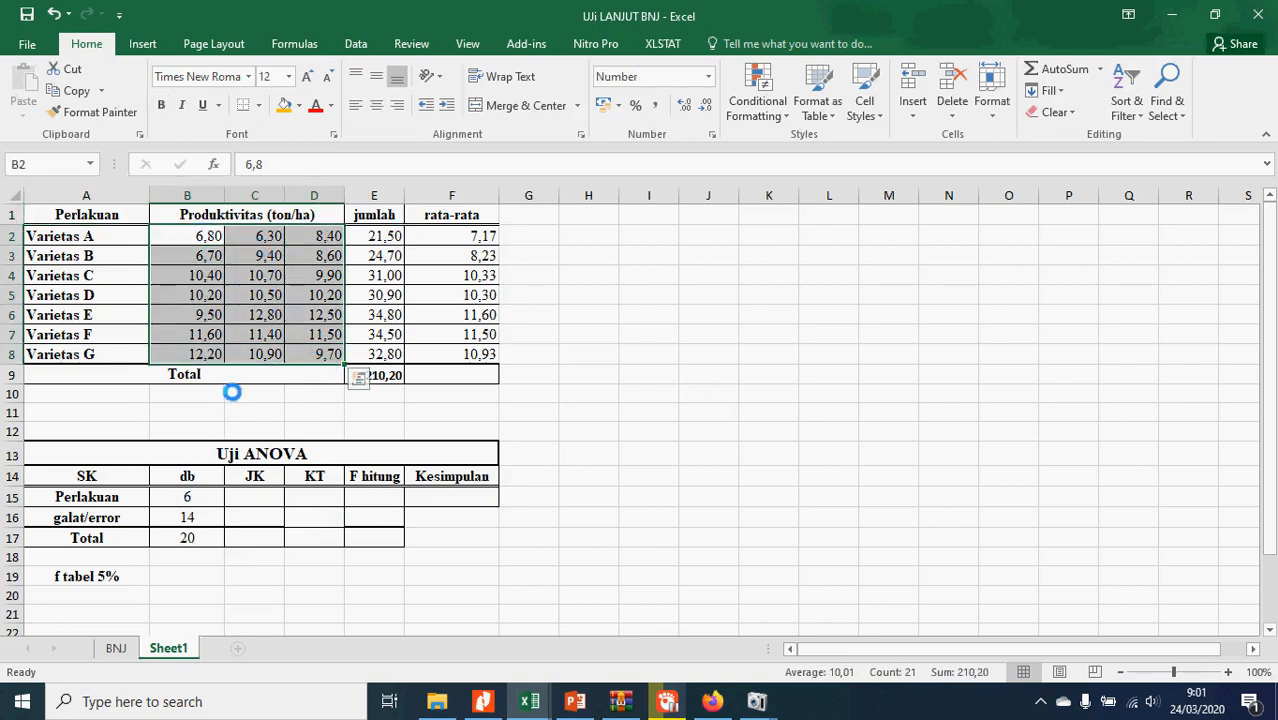
scroll(172, 338, down, 2)
scroll(172, 342, up, 2)
scroll(205, 452, down, 2)
scroll(190, 399, up, 1)
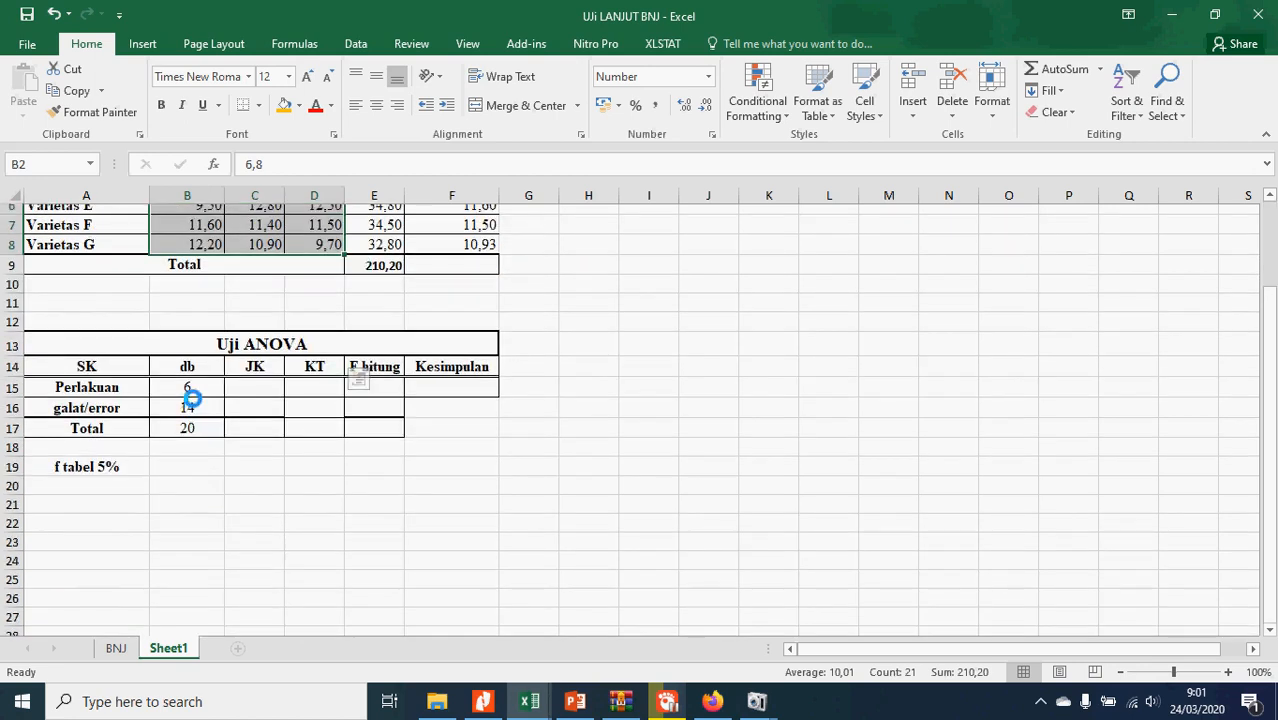
scroll(190, 397, up, 2)
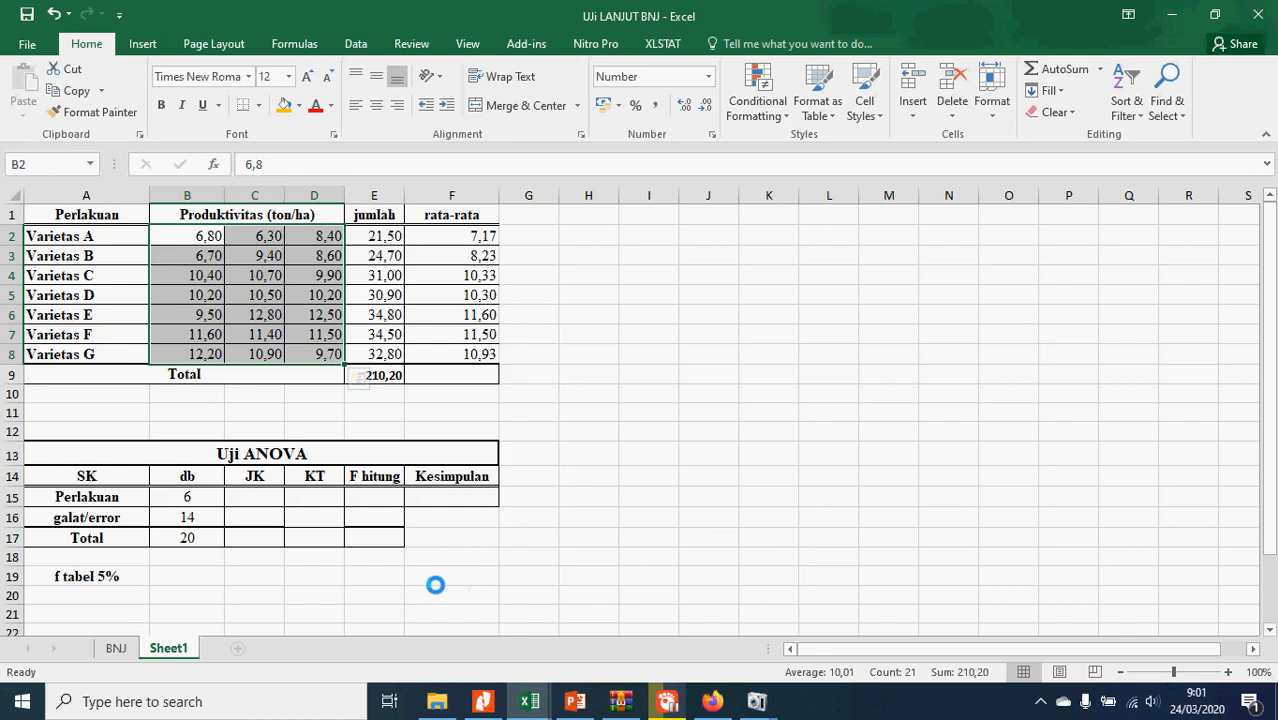
- Calculate the Perlakuan sum of squares (JK) in C15 with the formula =var(E2:E8)*6/3
click(266, 500)
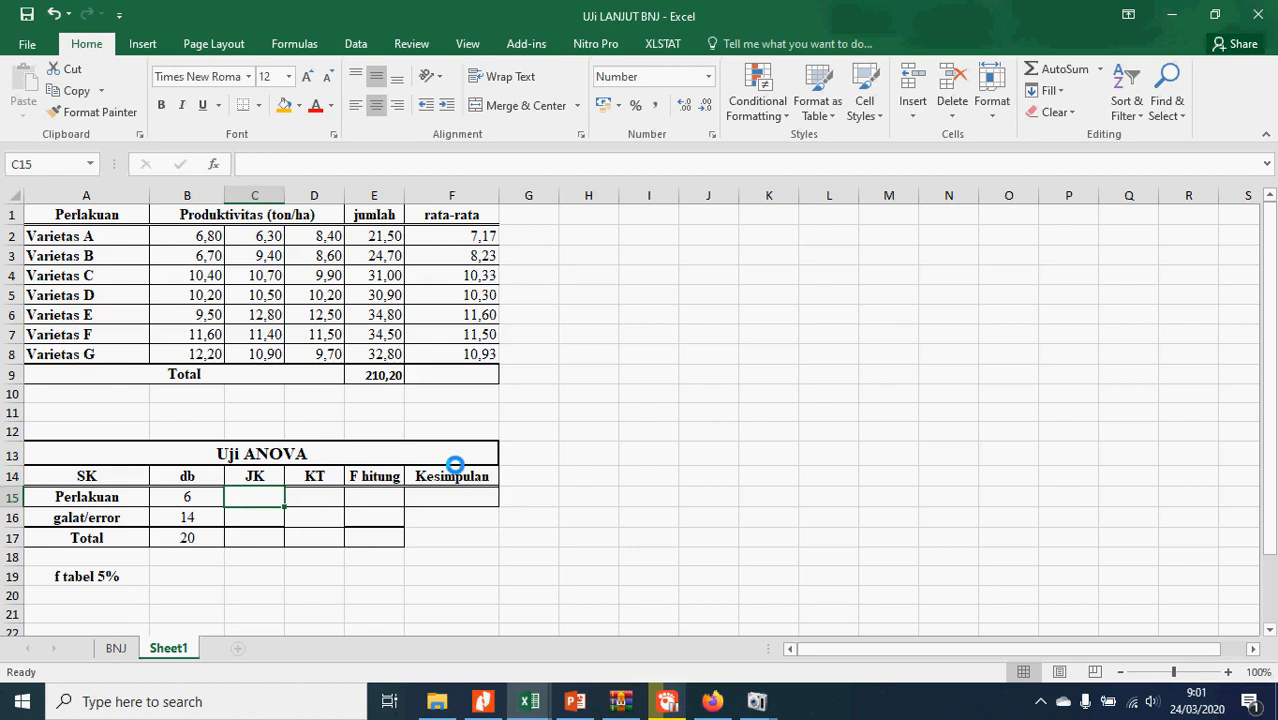
text(=)
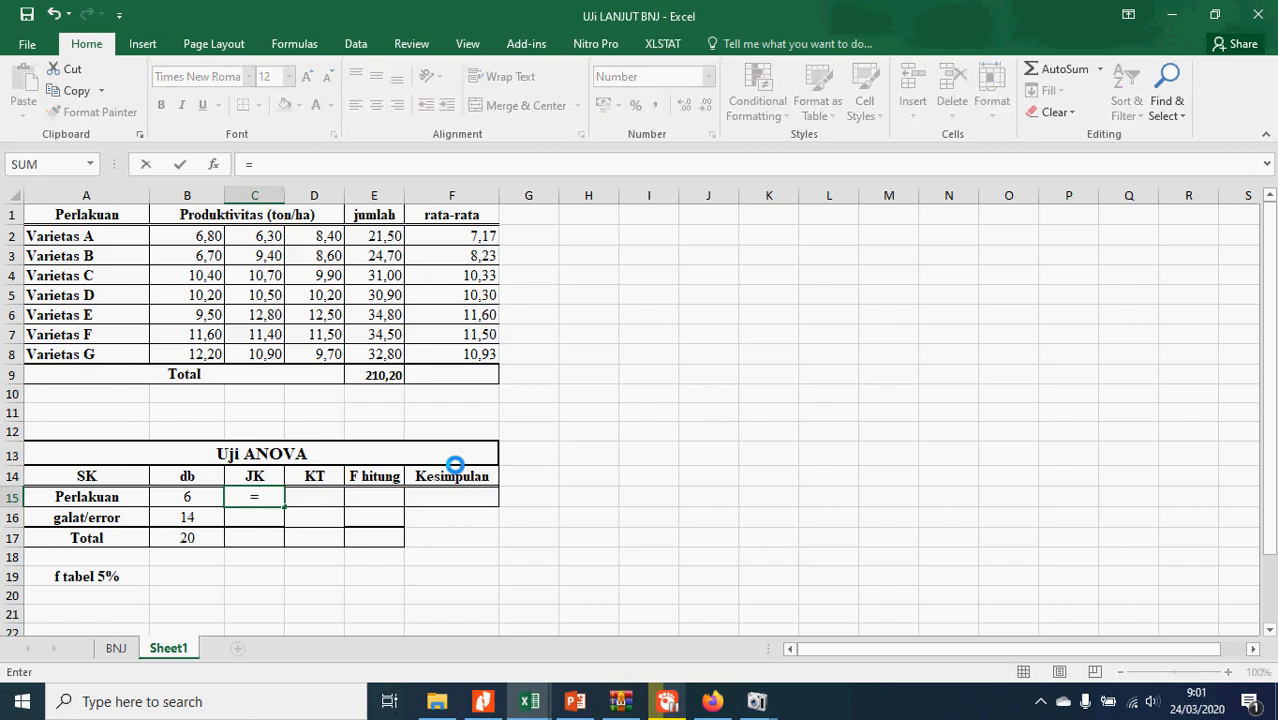
text(var)
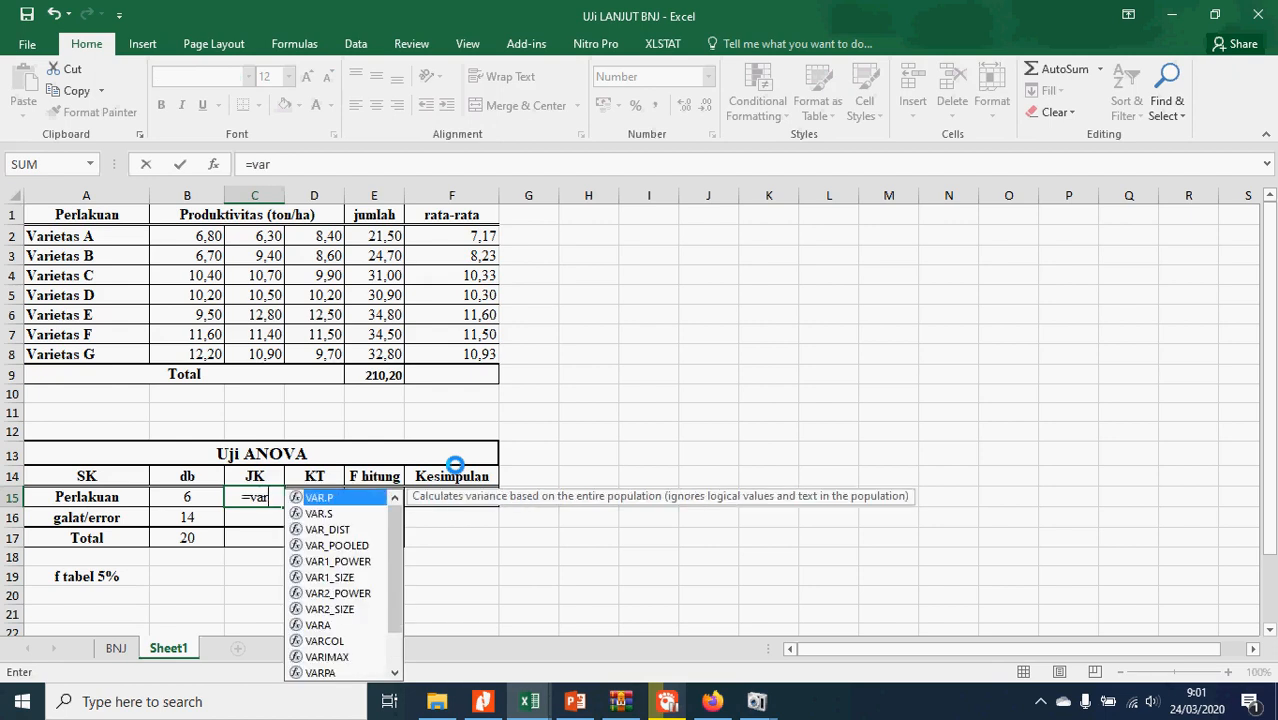
text(()
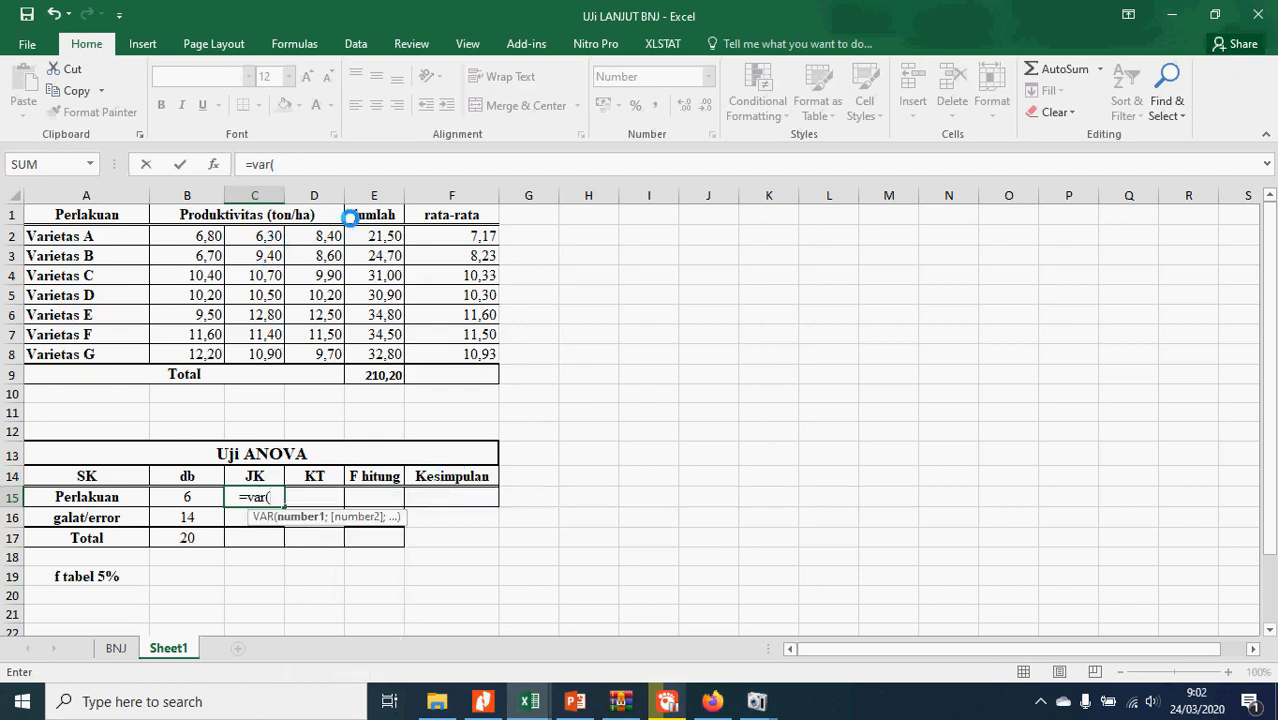
click(364, 236)
drag(372, 253, 376, 352)
text())
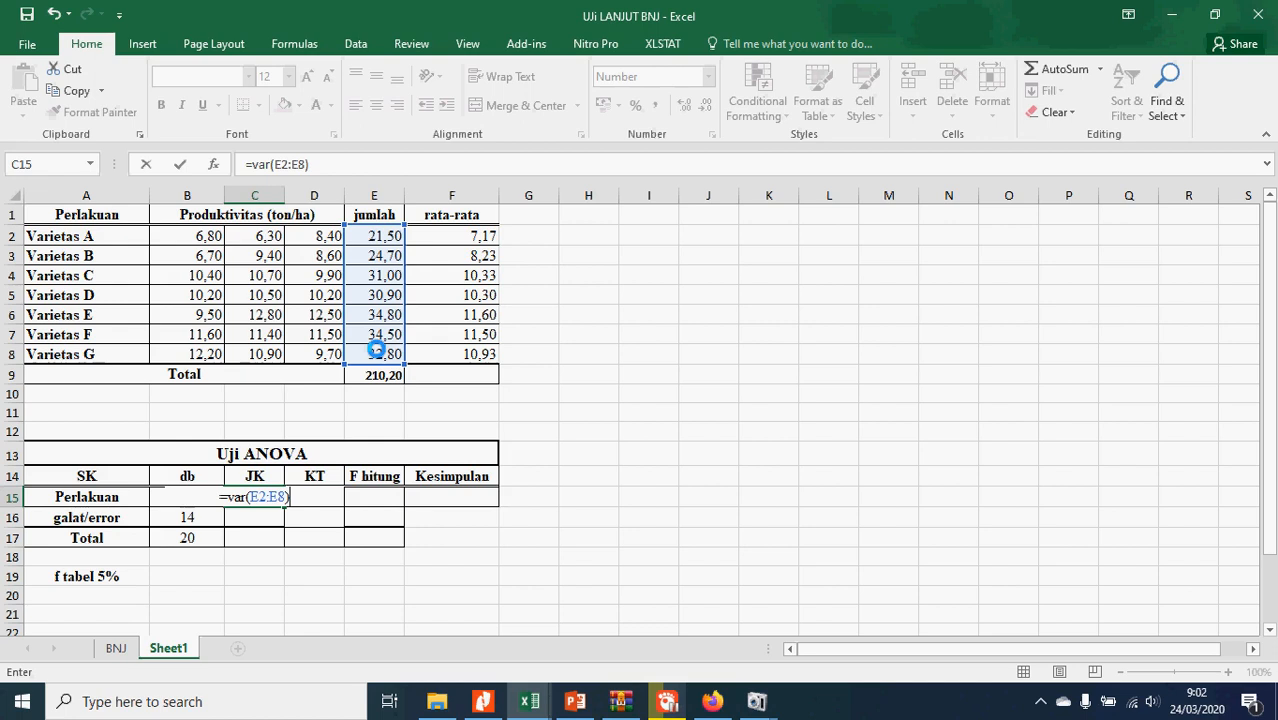
text(*6)
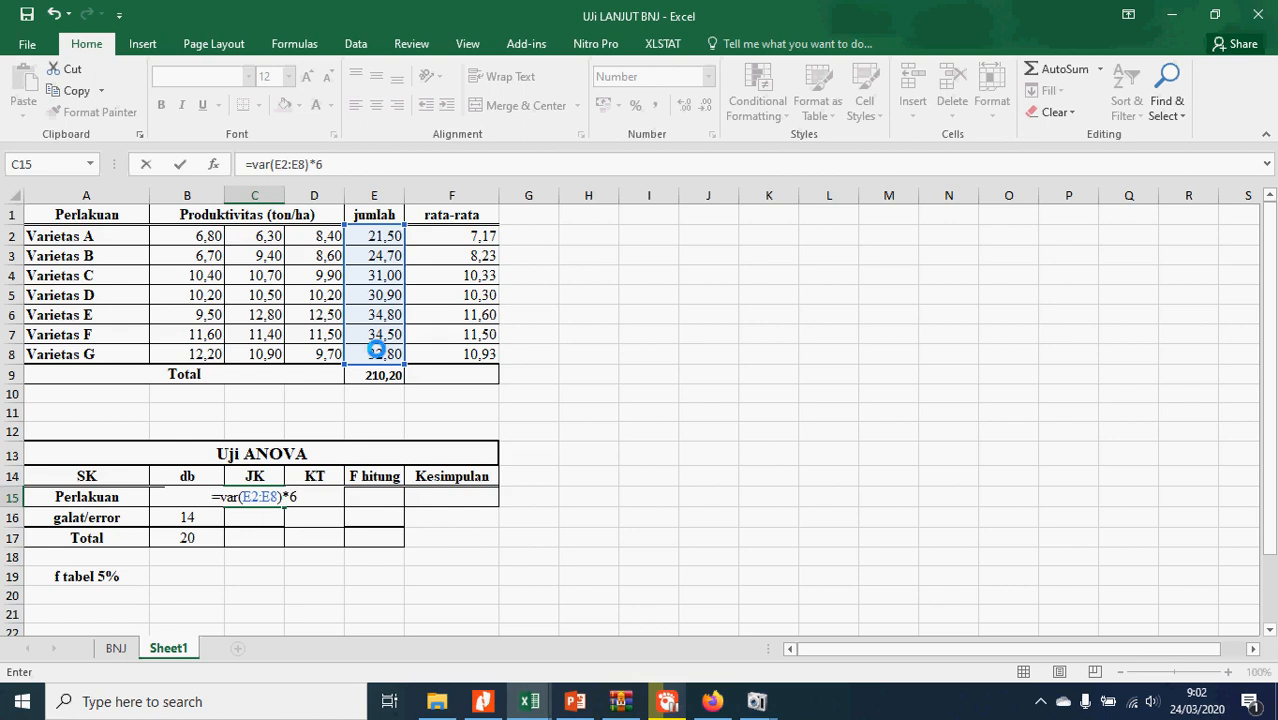
text(/3)
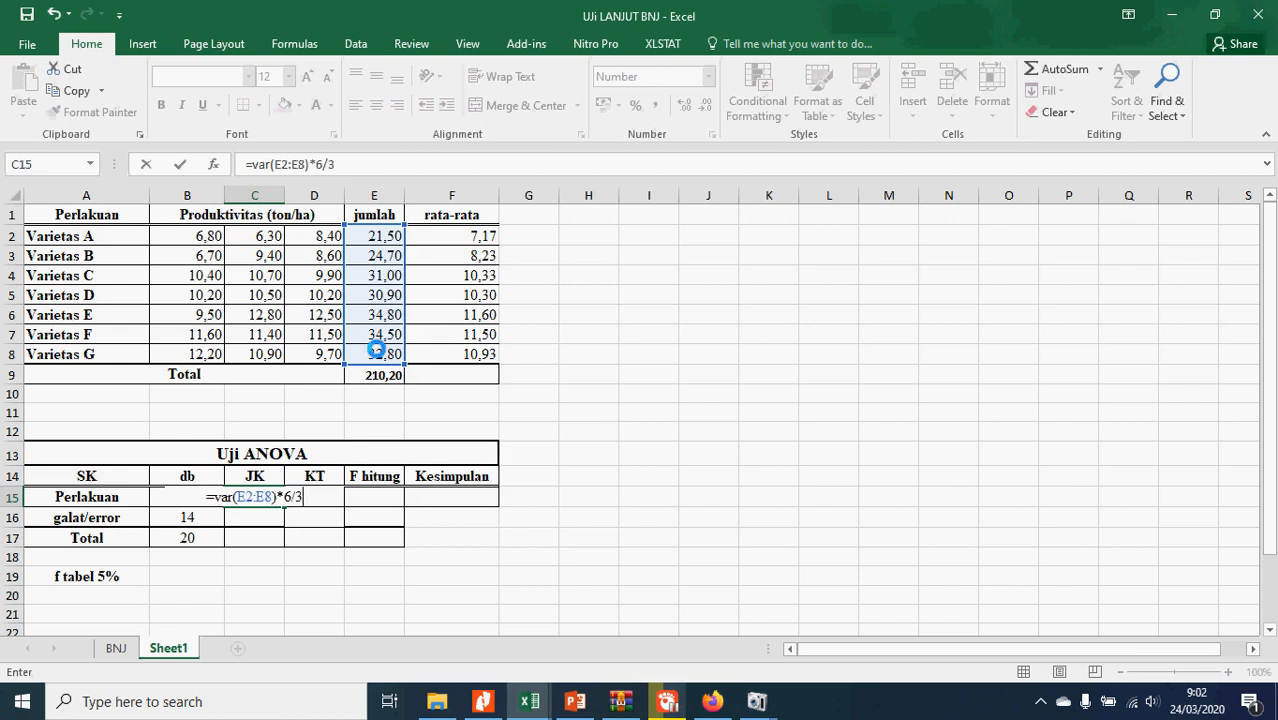
key(Return)
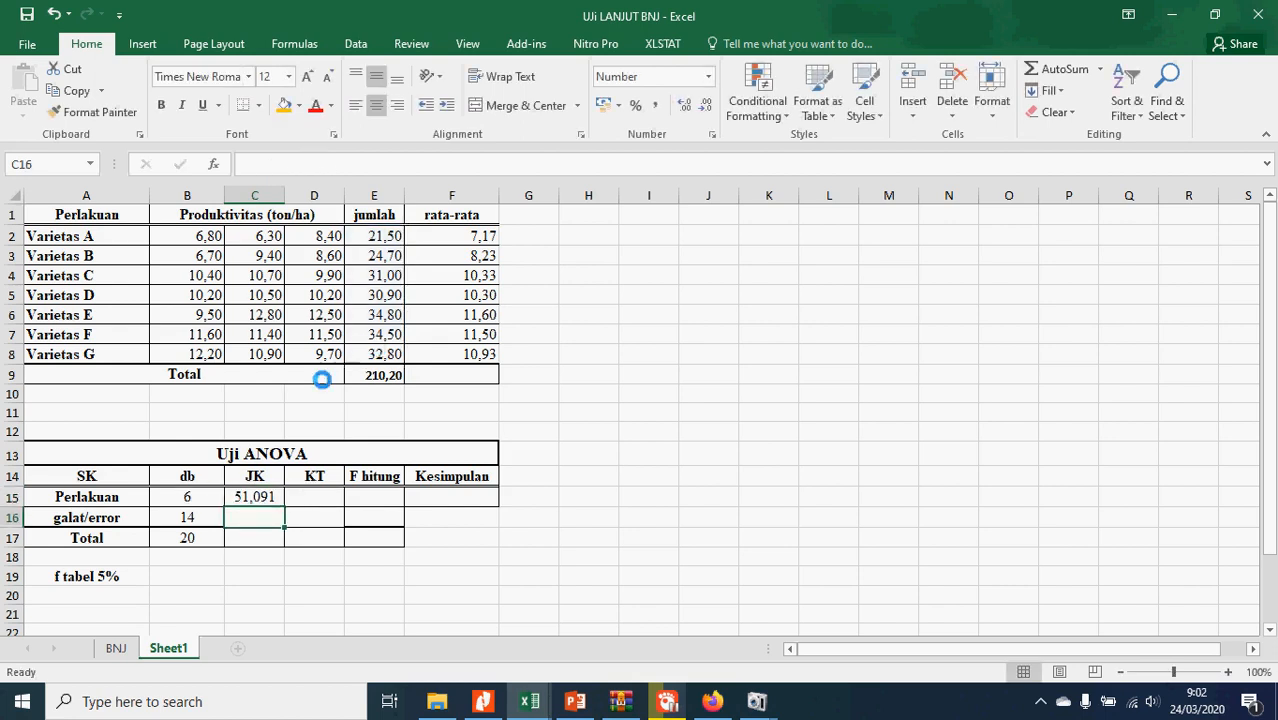
- Calculate the Total sum of squares (JK) in C17 with the formula =var(B2:D8)*20/1
click(256, 537)
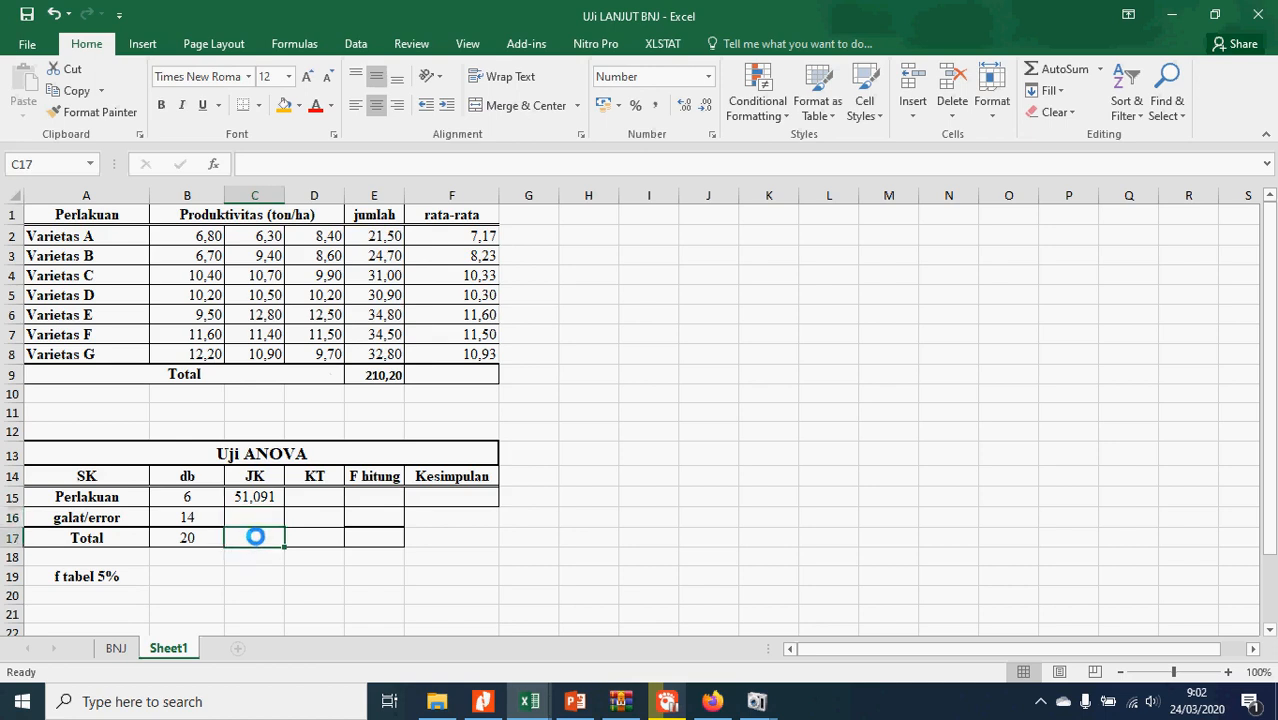
text(=)
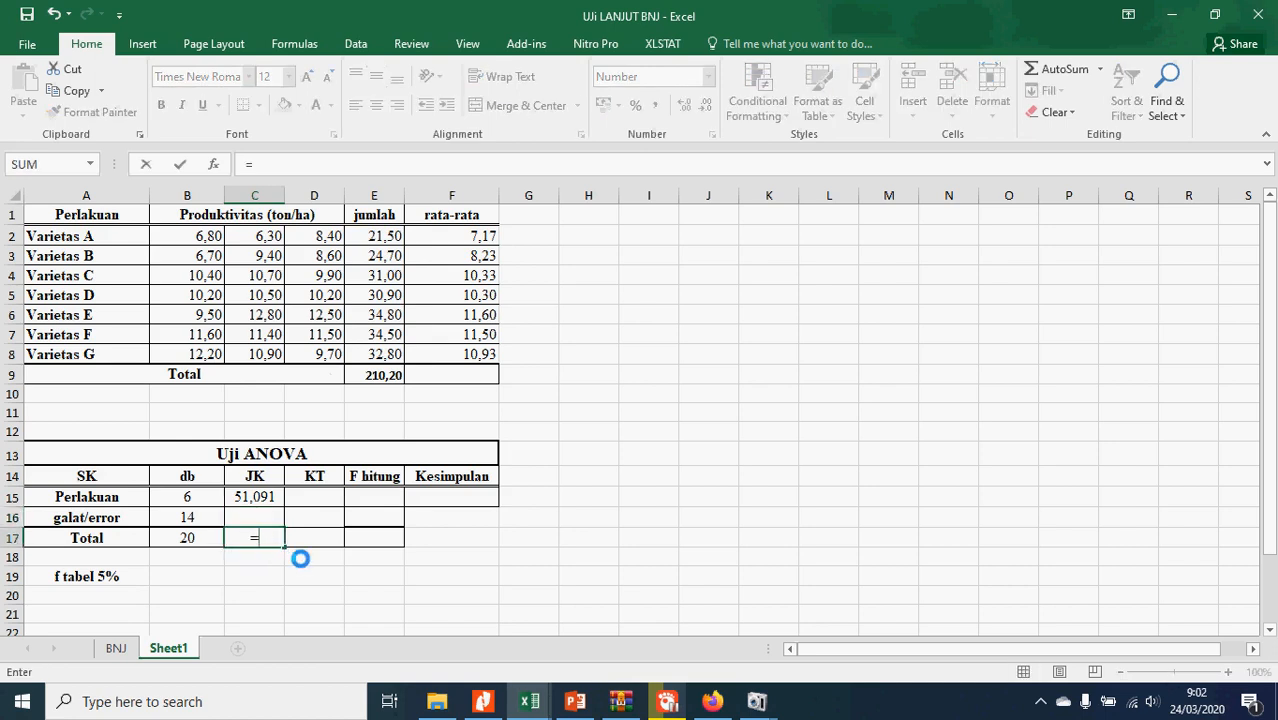
text(var)
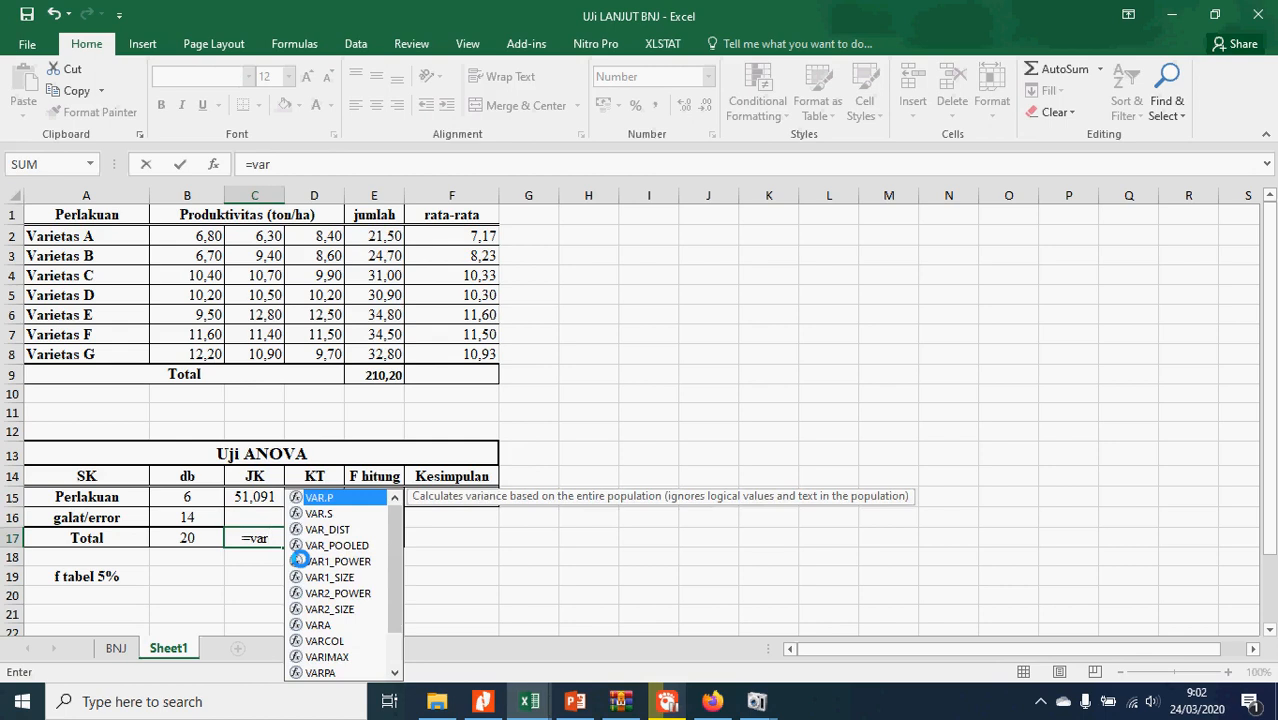
text(()
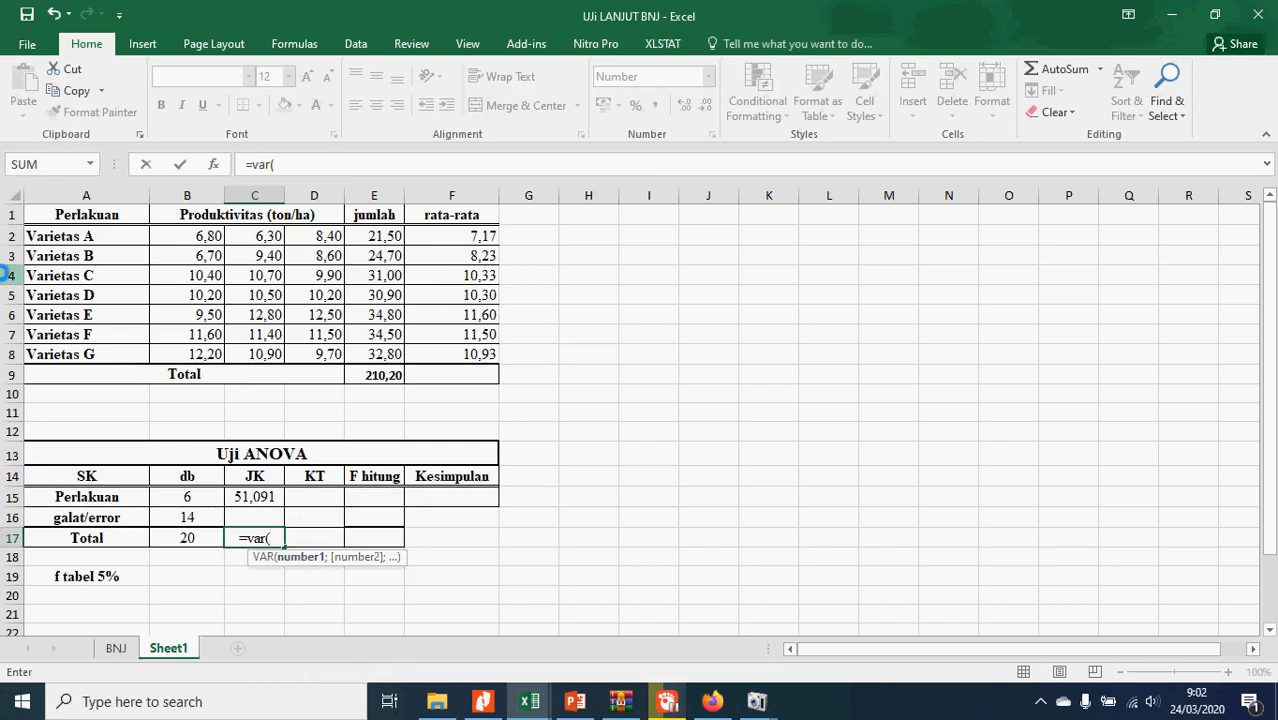
drag(174, 237, 316, 354)
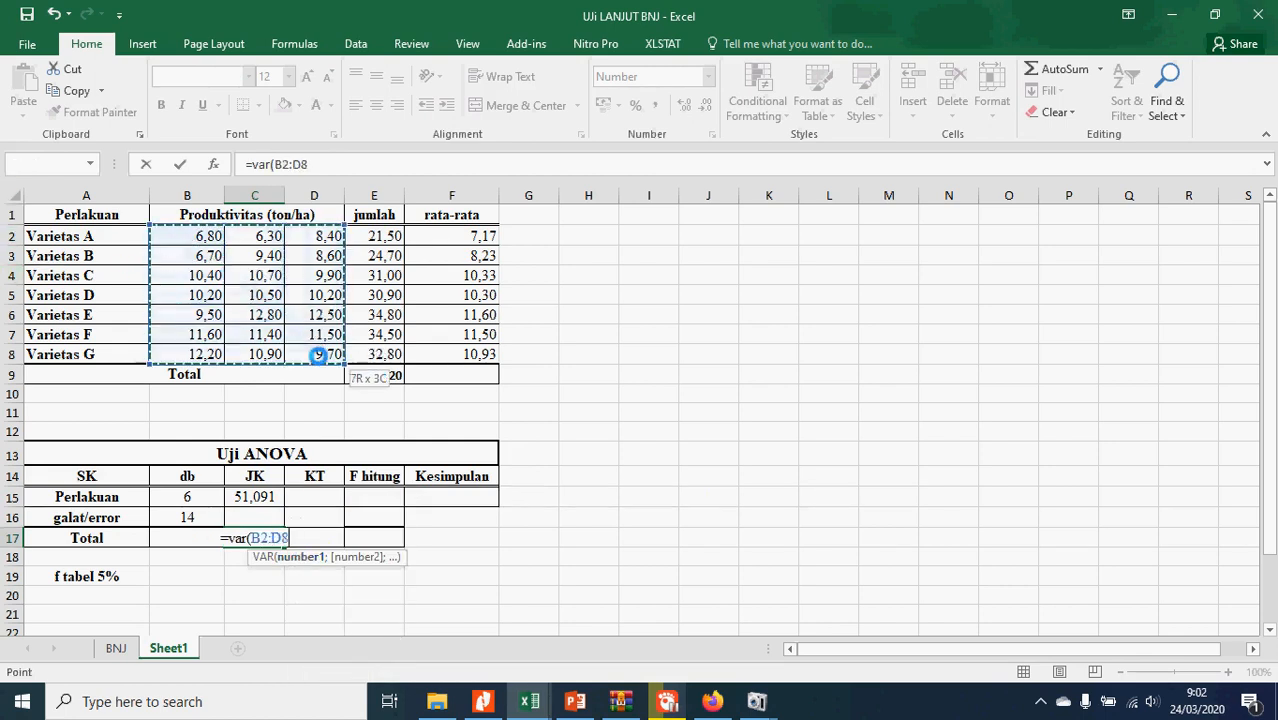
text())
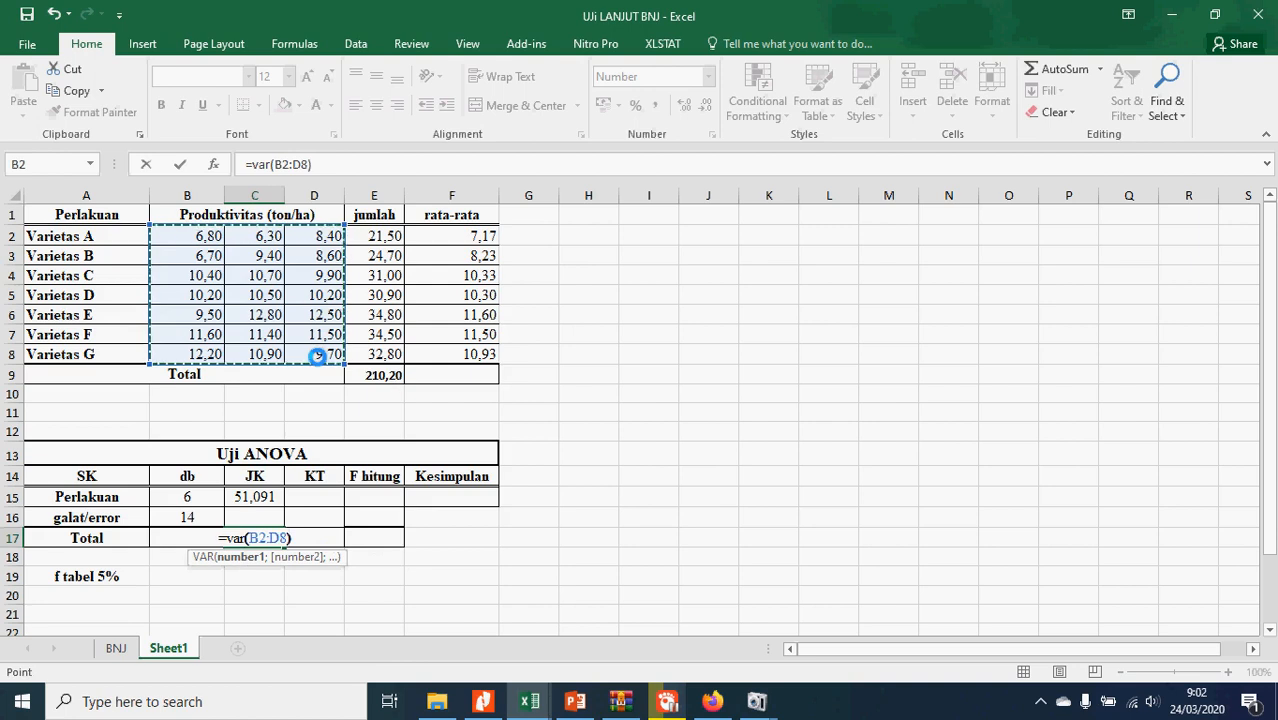
text(*)
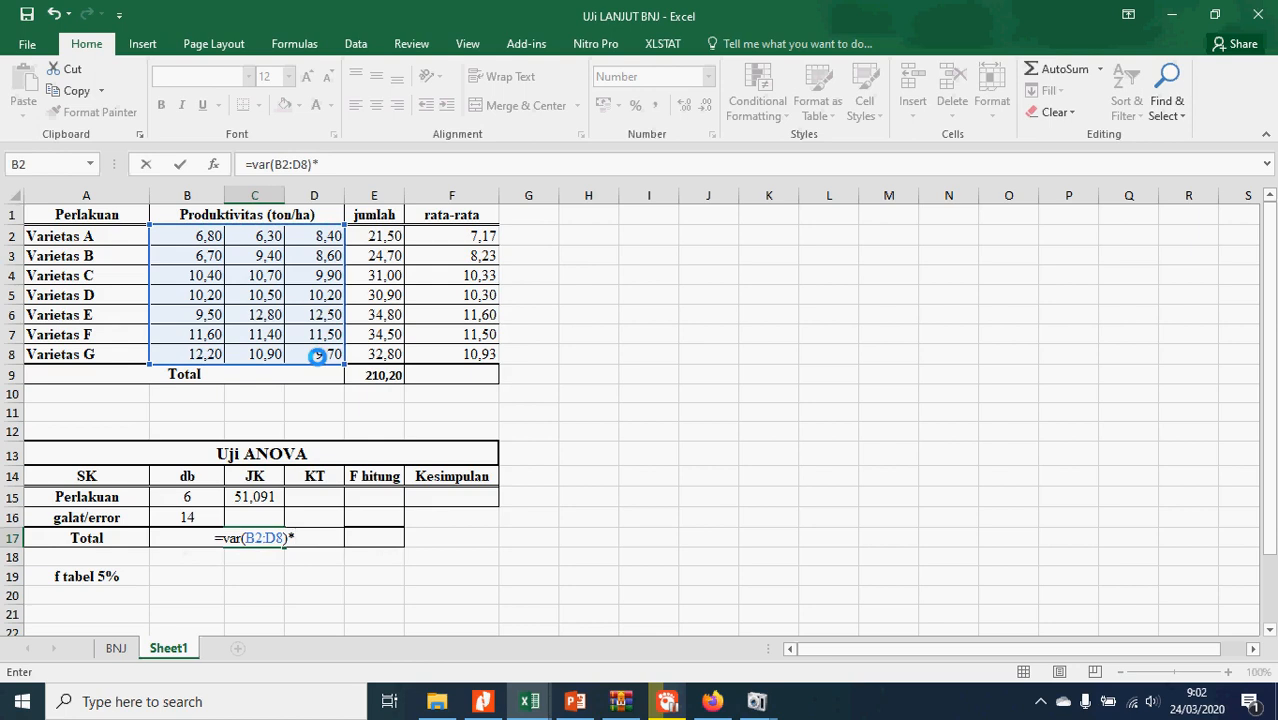
text(20/)
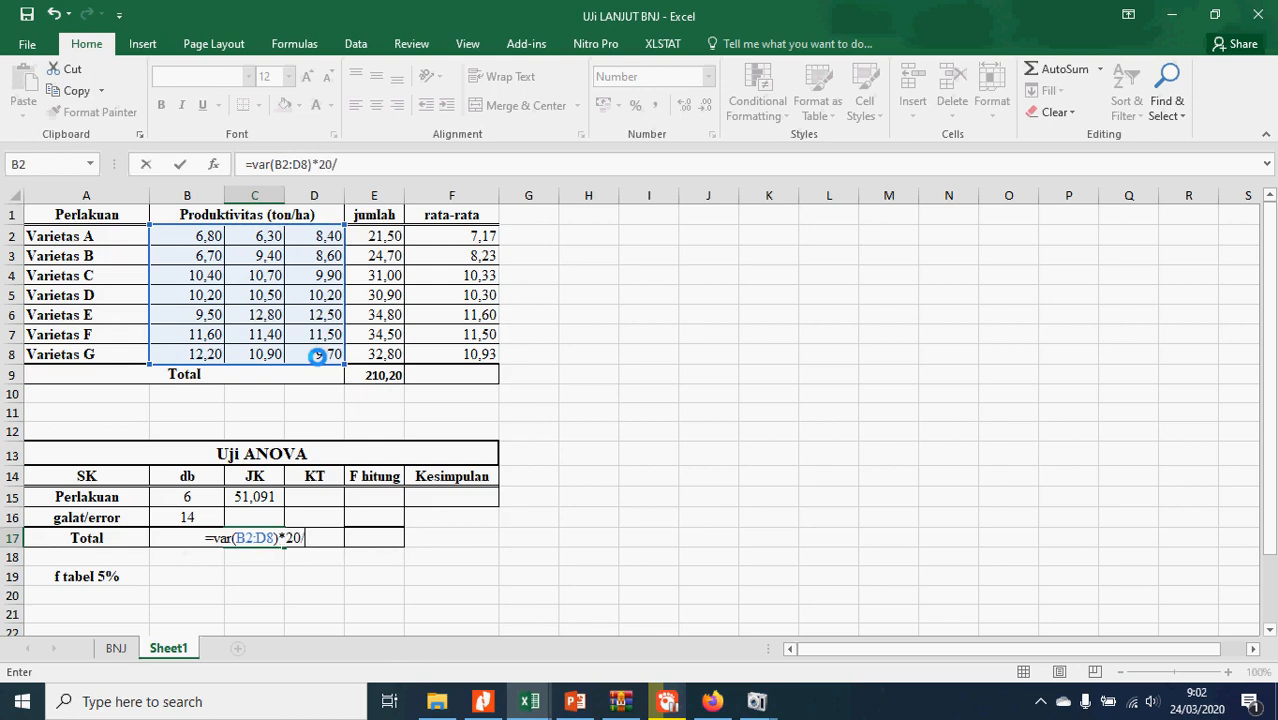
text(1)
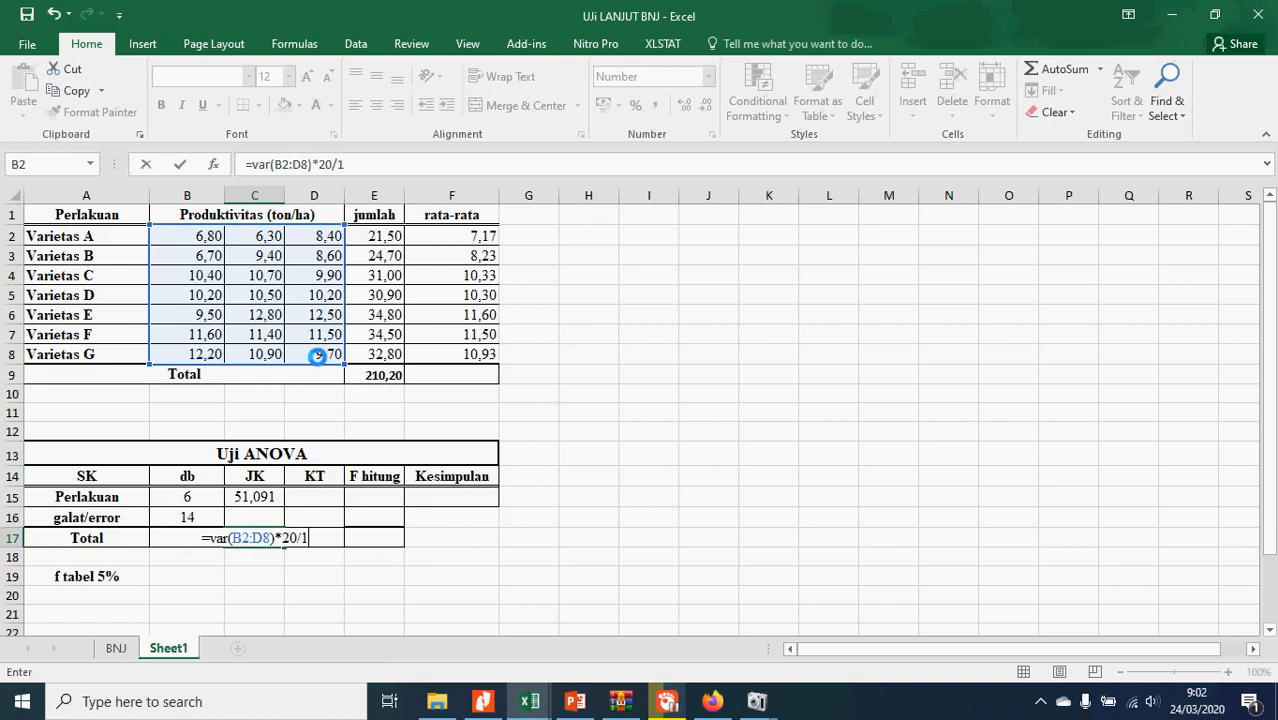
key(Return)
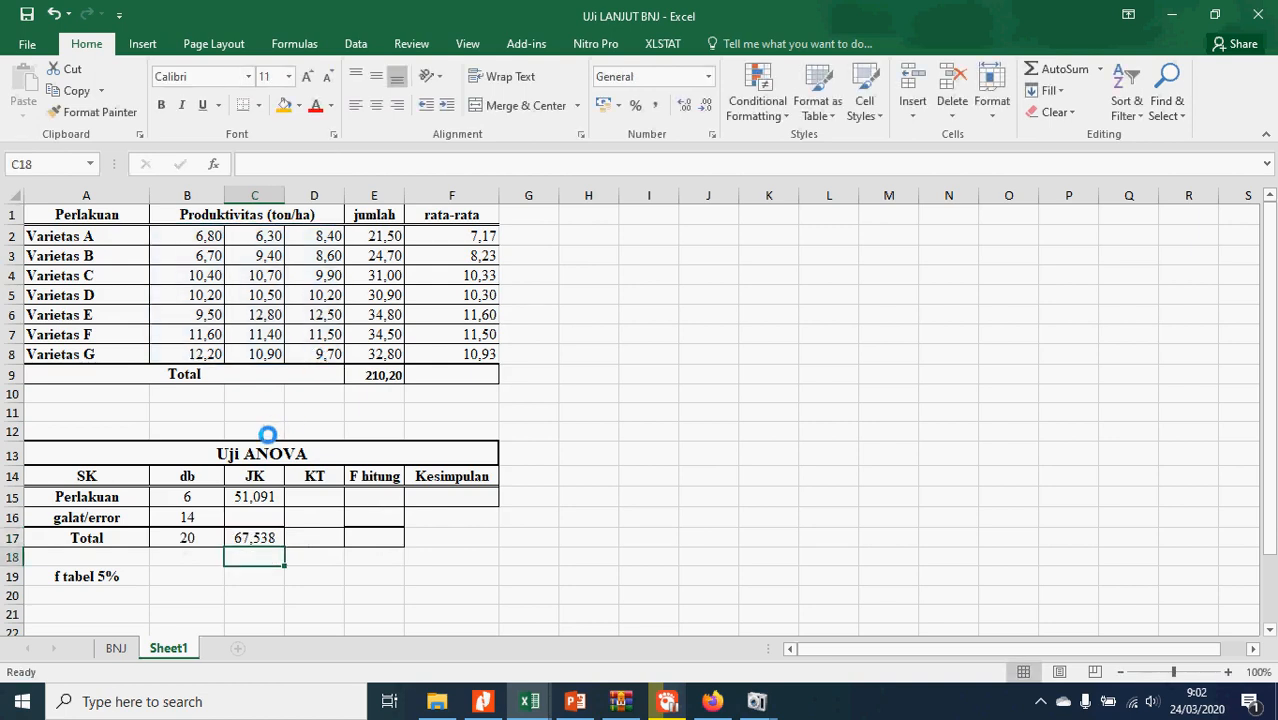
- Calculate the galat/error sum of squares (JK) in C16 by subtracting Perlakuan from Total, =C17-C15
click(253, 516)
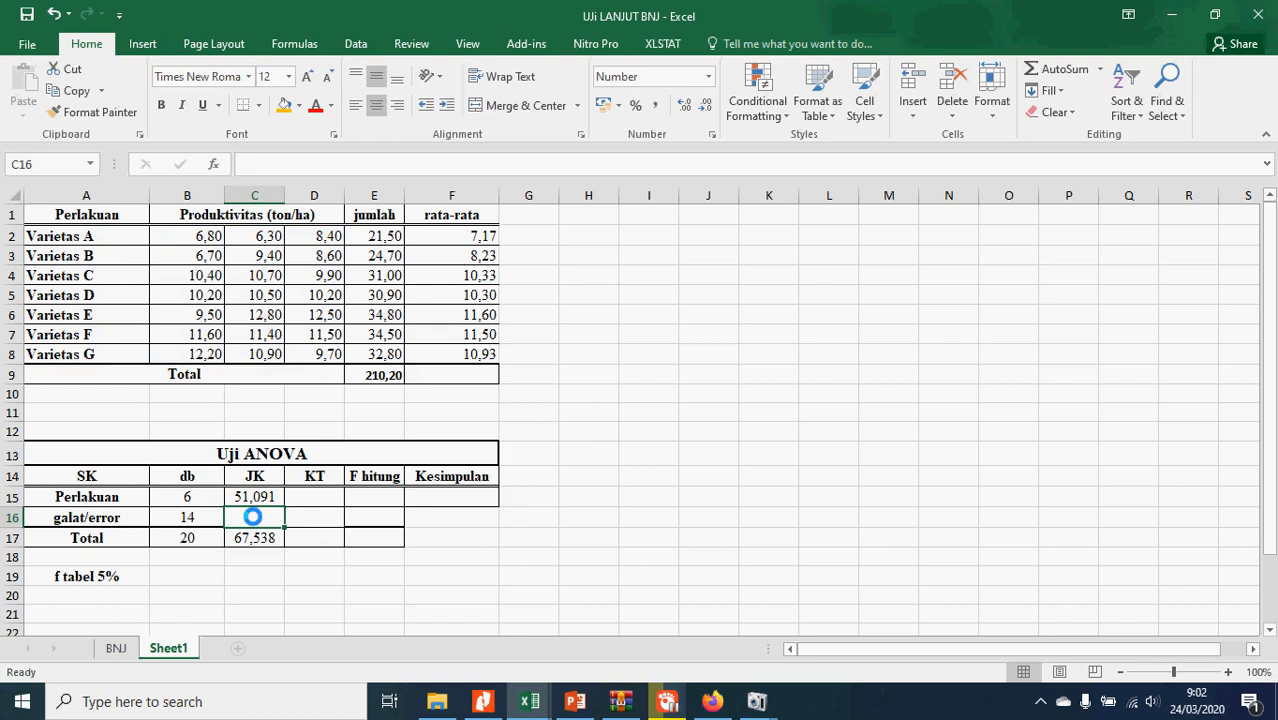
text(=)
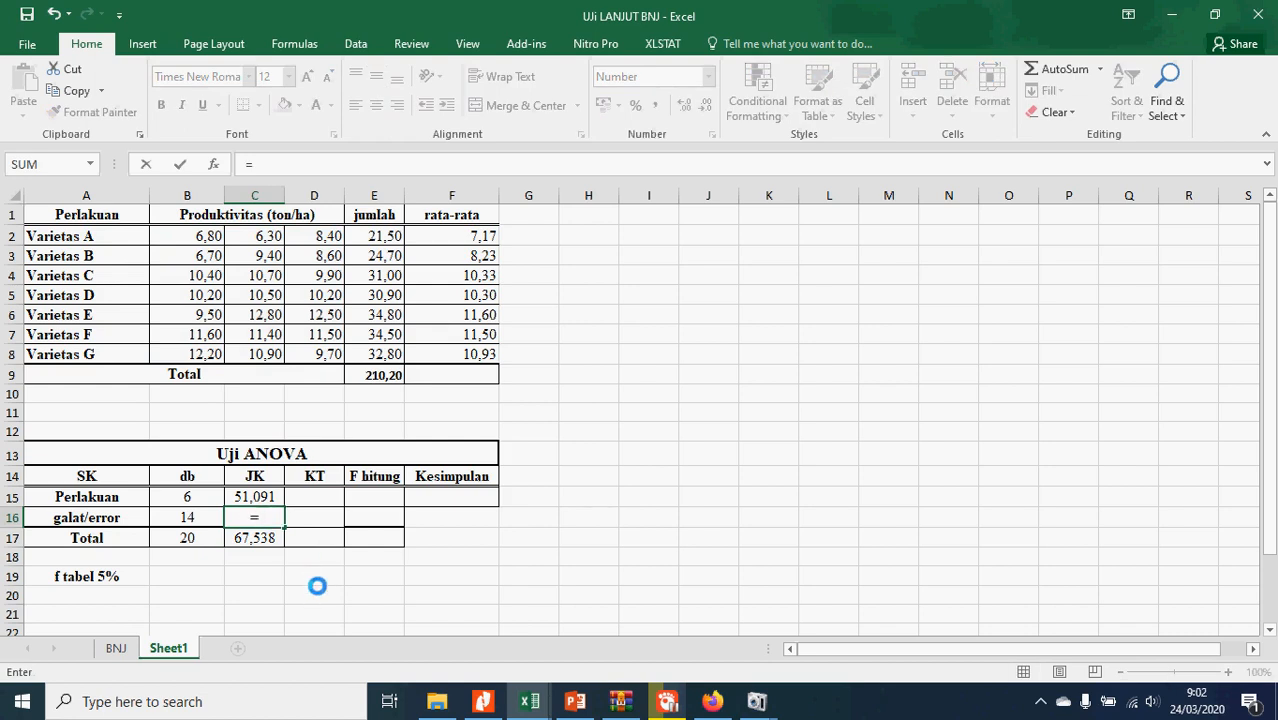
click(257, 540)
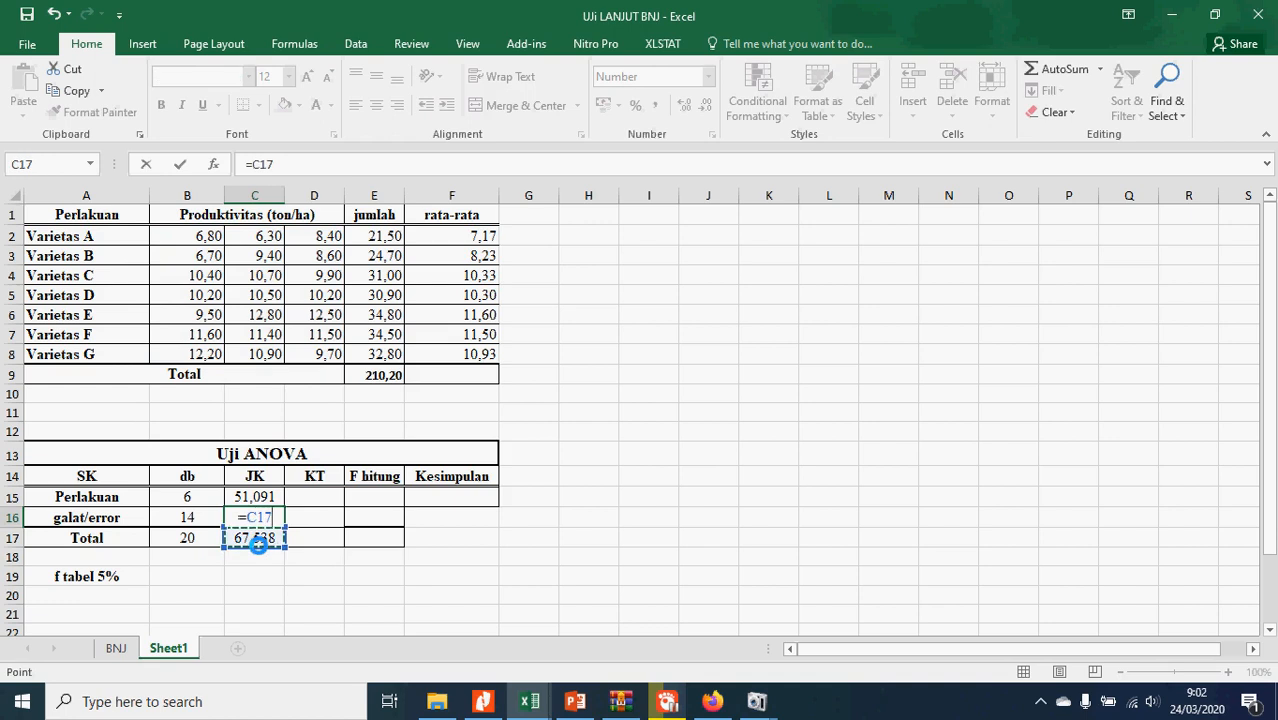
text(-)
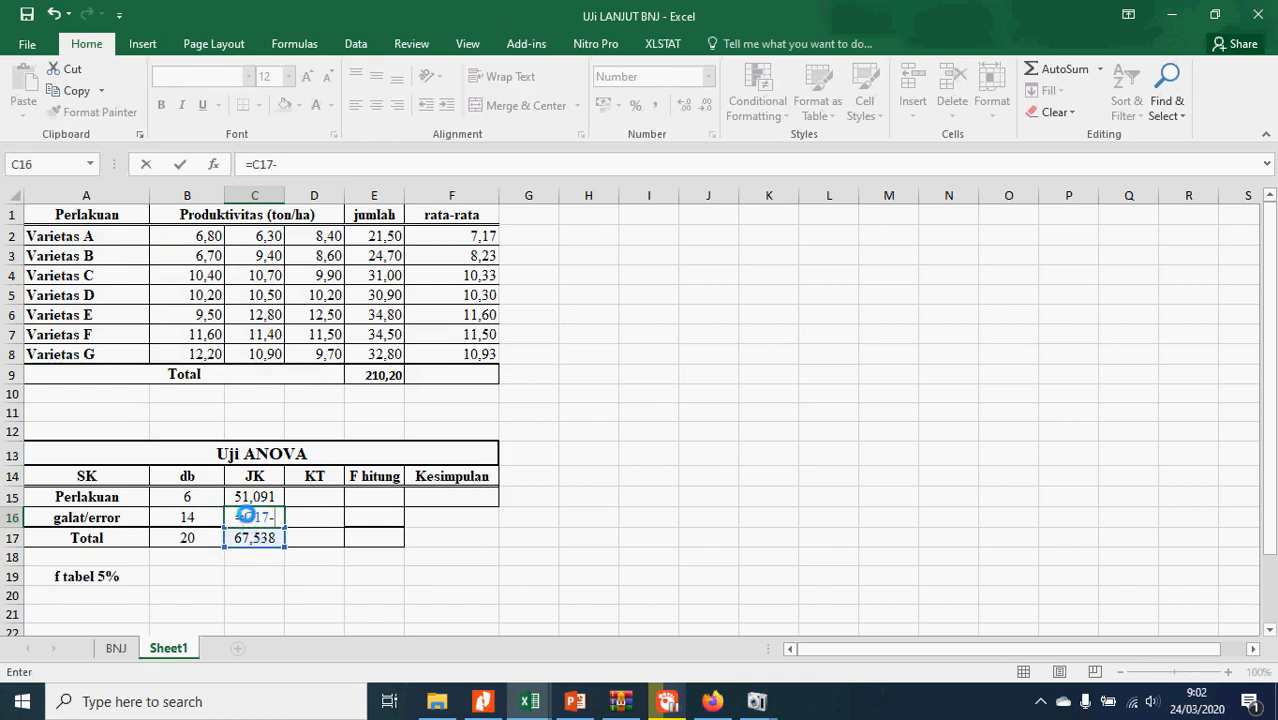
click(245, 496)
key(Return)
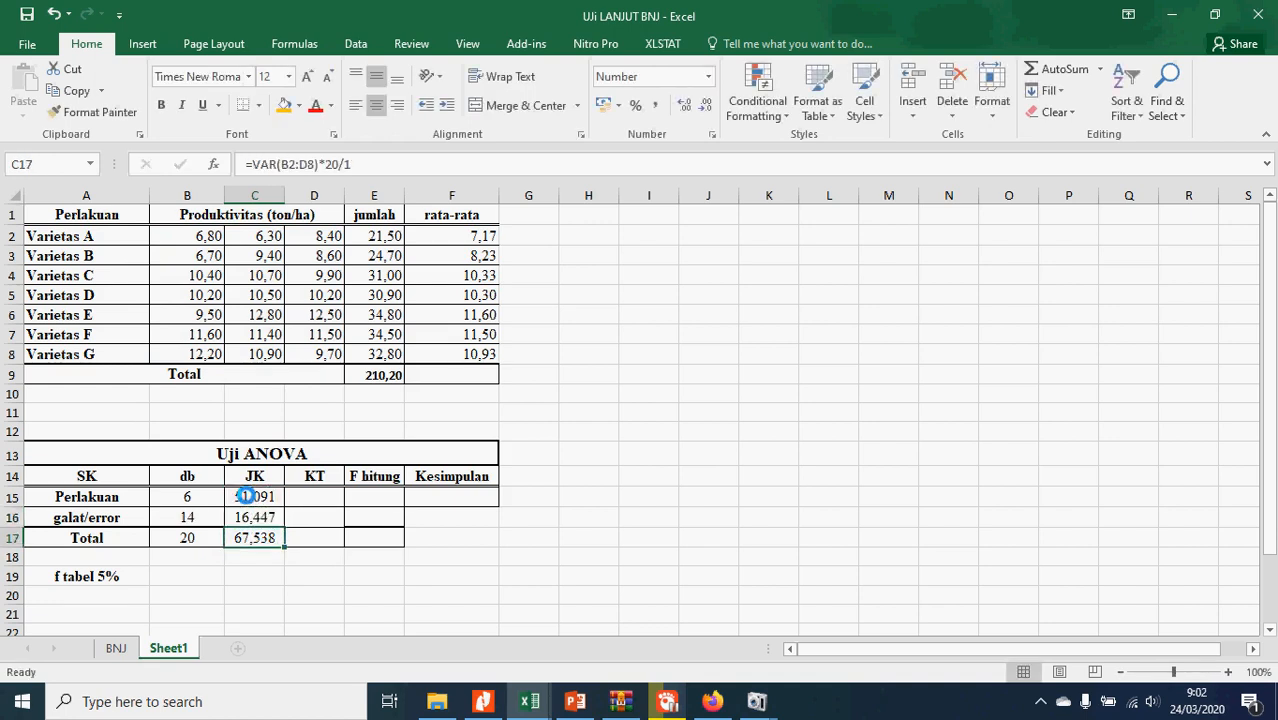
- Calculate the Perlakuan mean square (KT) in D15 by dividing its JK by its db, =C15/B15
click(304, 496)
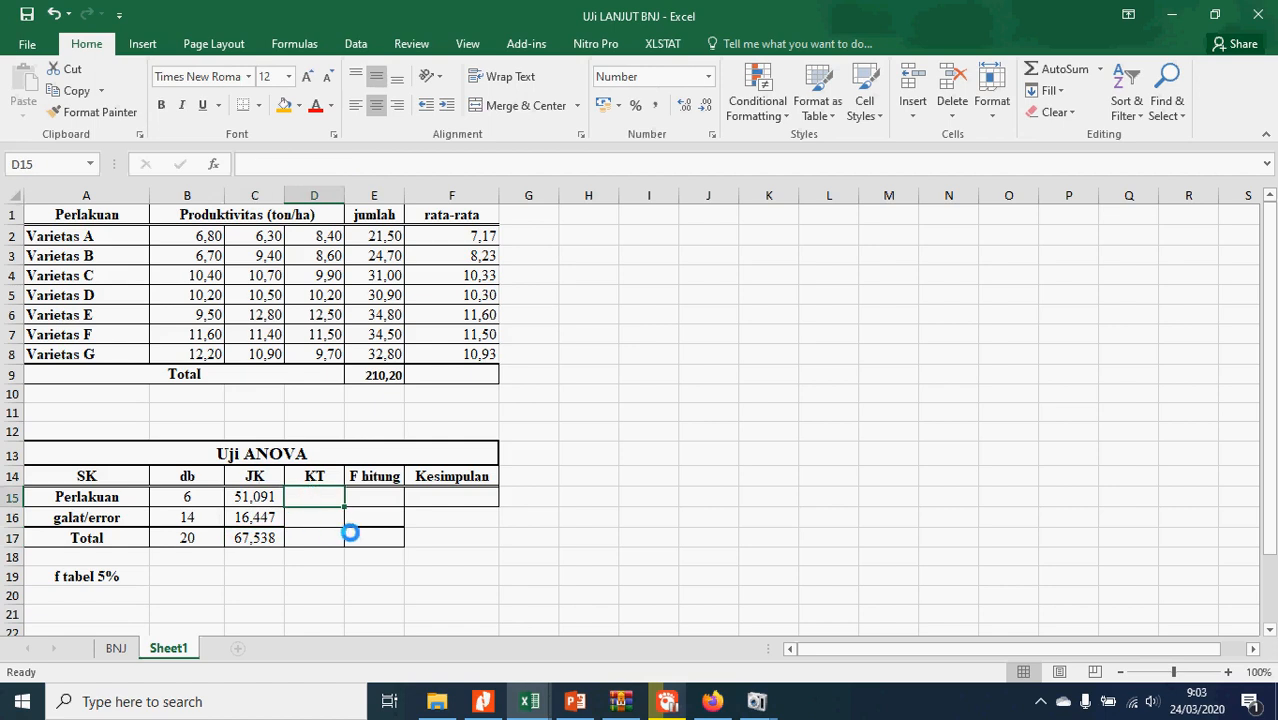
text(=)
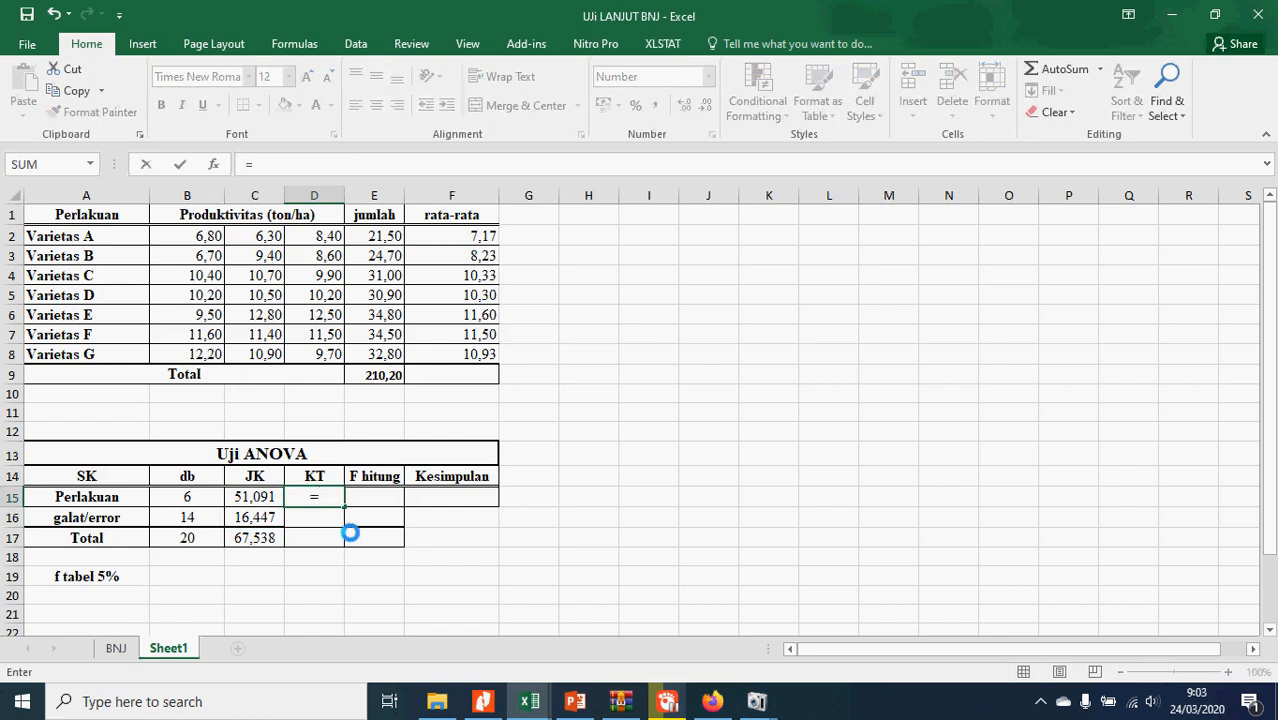
click(264, 500)
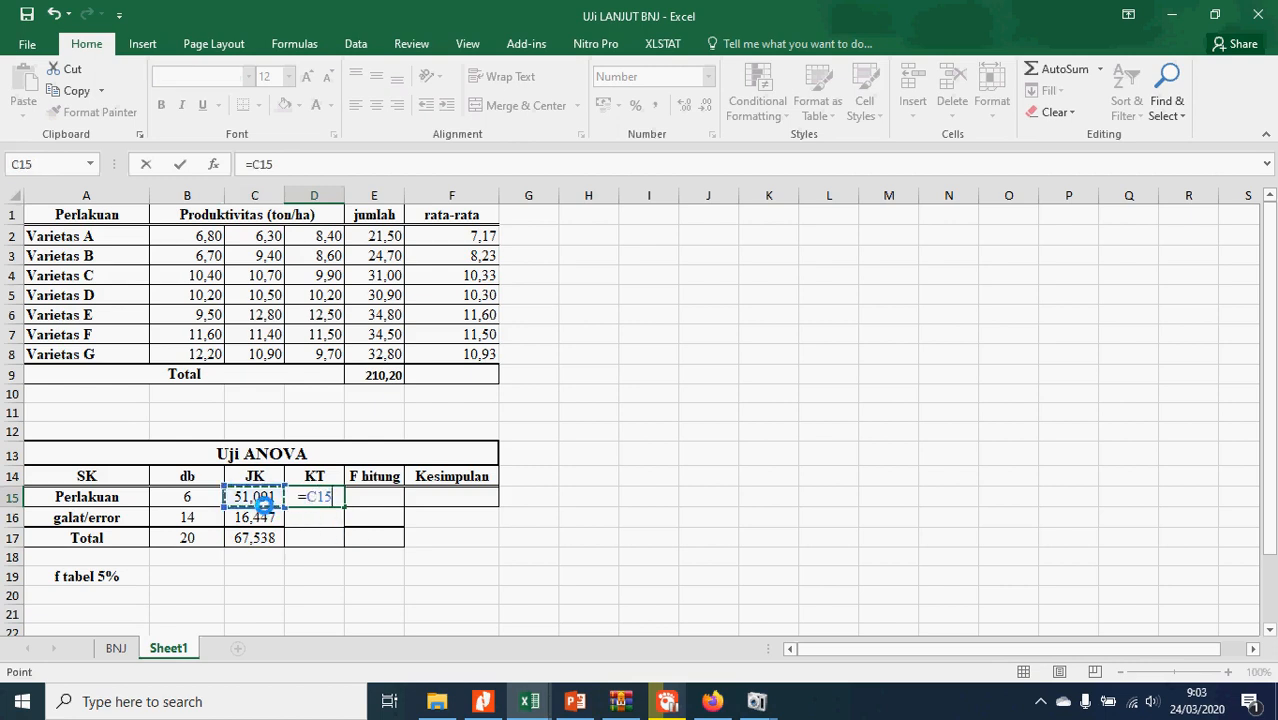
text(/)
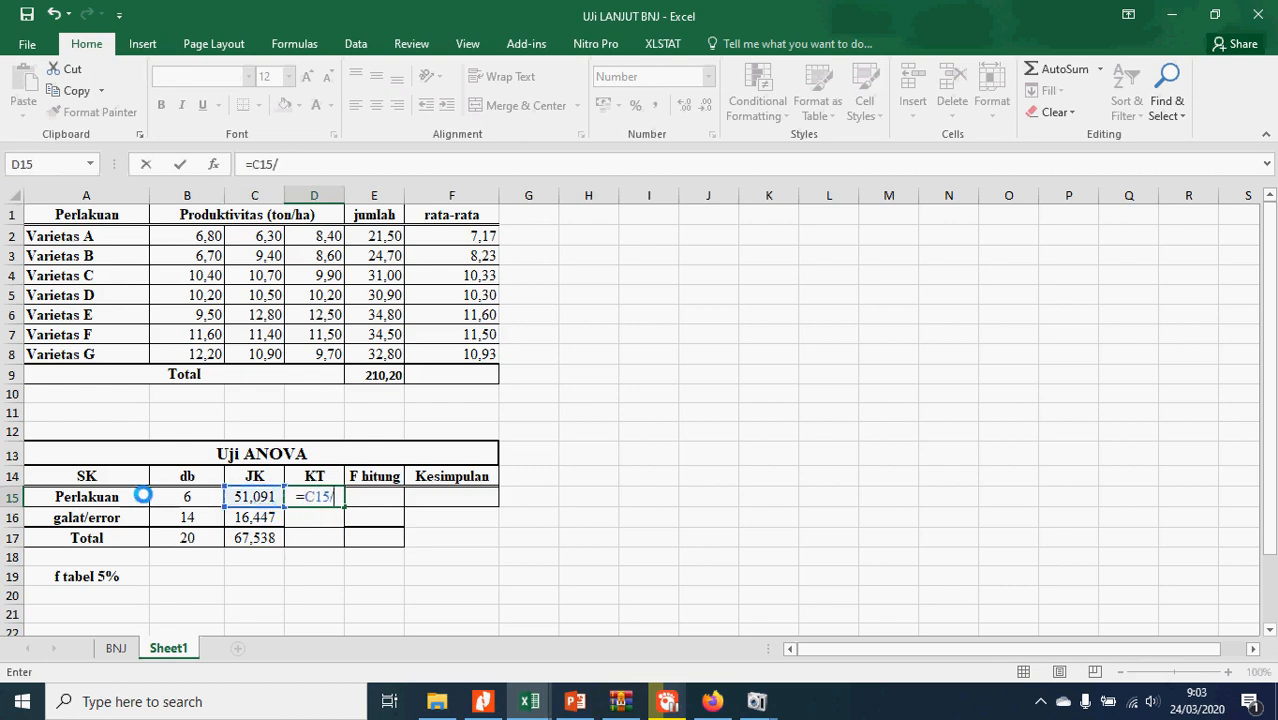
drag(188, 499, 189, 498)
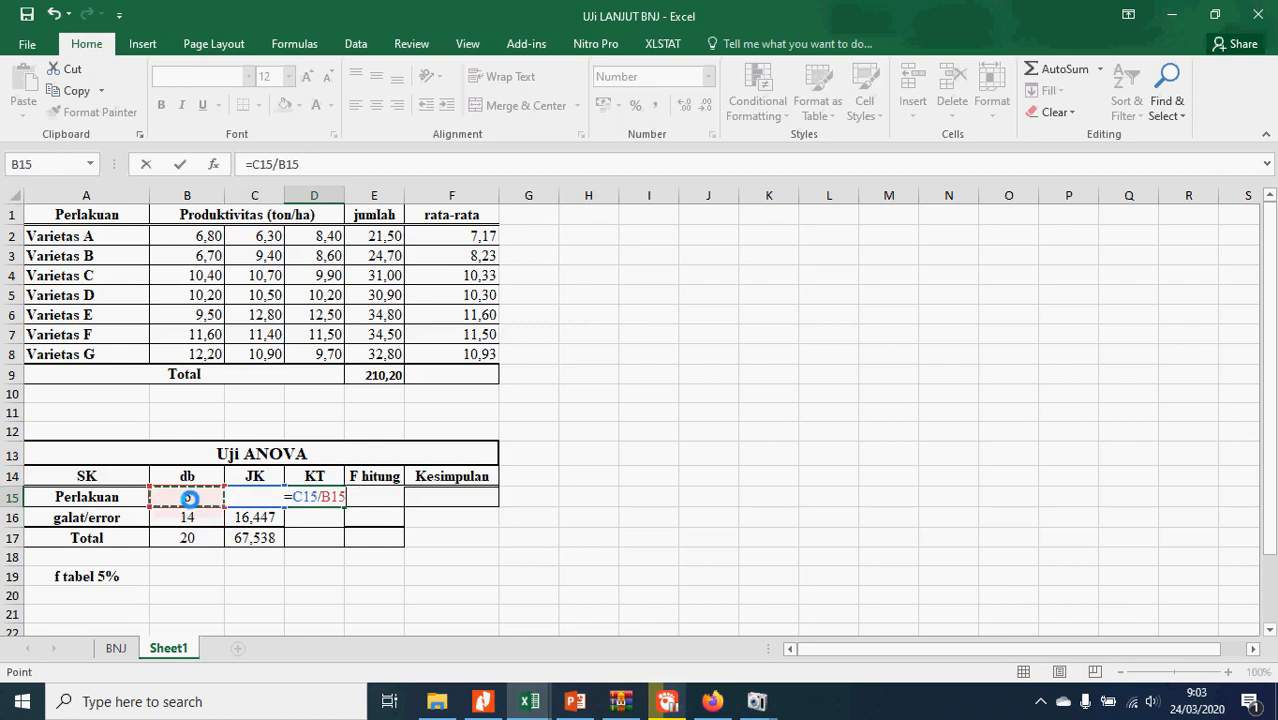
key(Return)
click(333, 499)
click(337, 515)
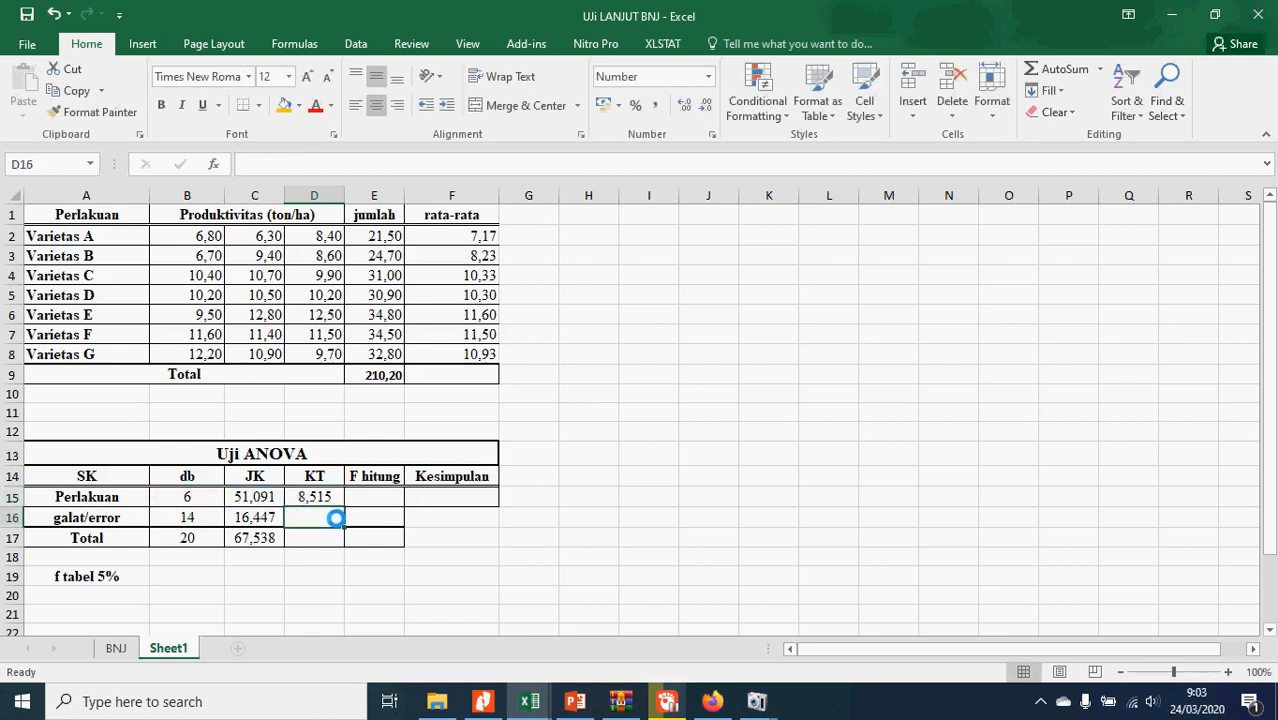
- Calculate the galat/error mean square (KT) in D16 by dividing its JK by its db, =C16/B16
text(=)
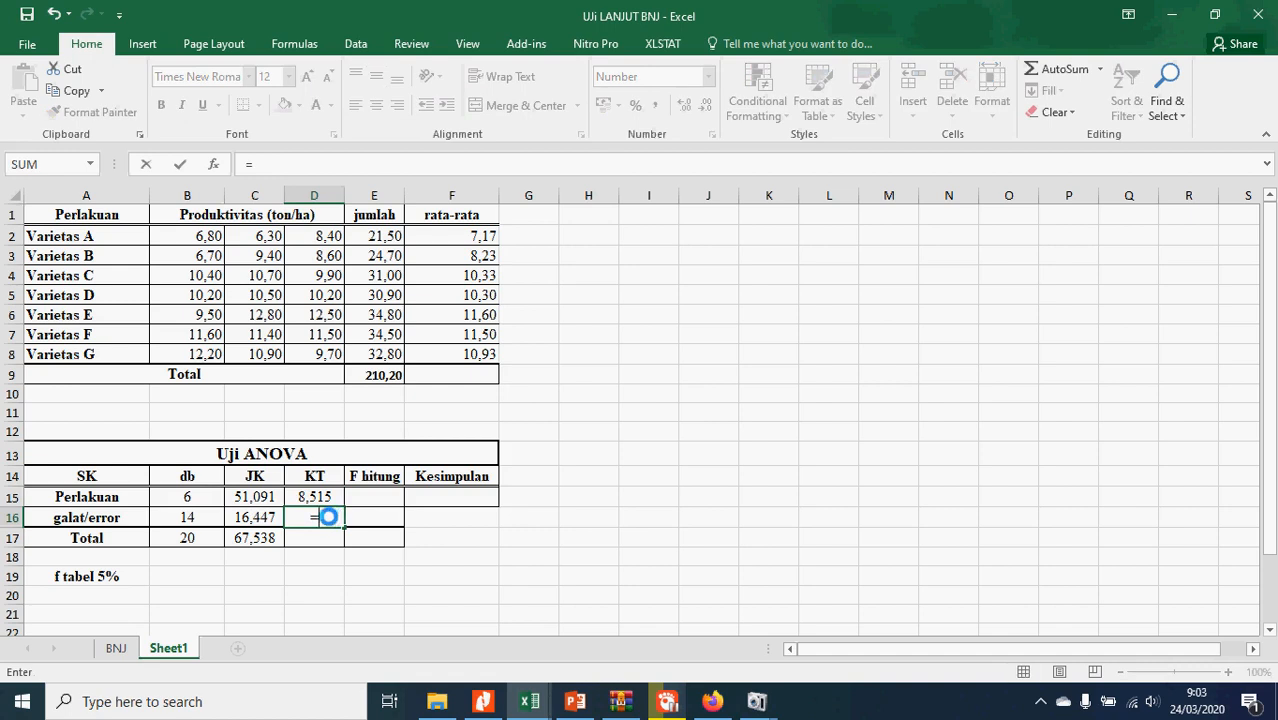
click(255, 500)
text(/)
click(159, 516)
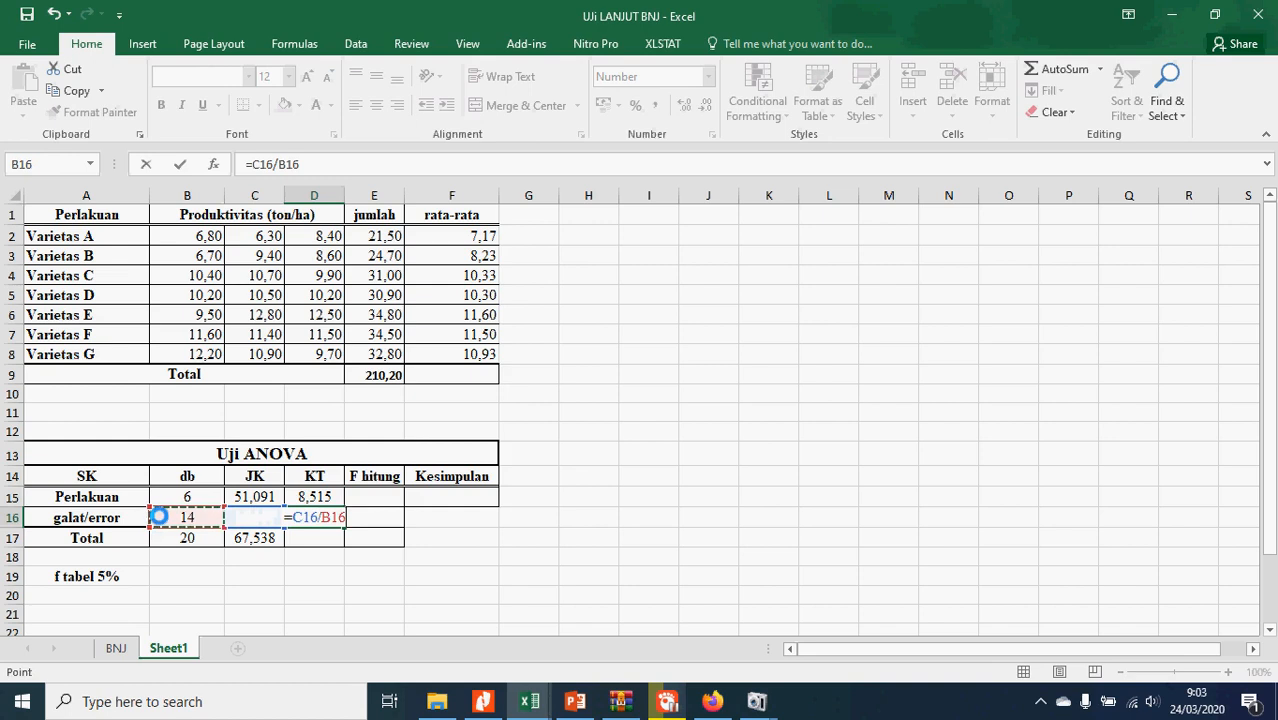
key(Return)
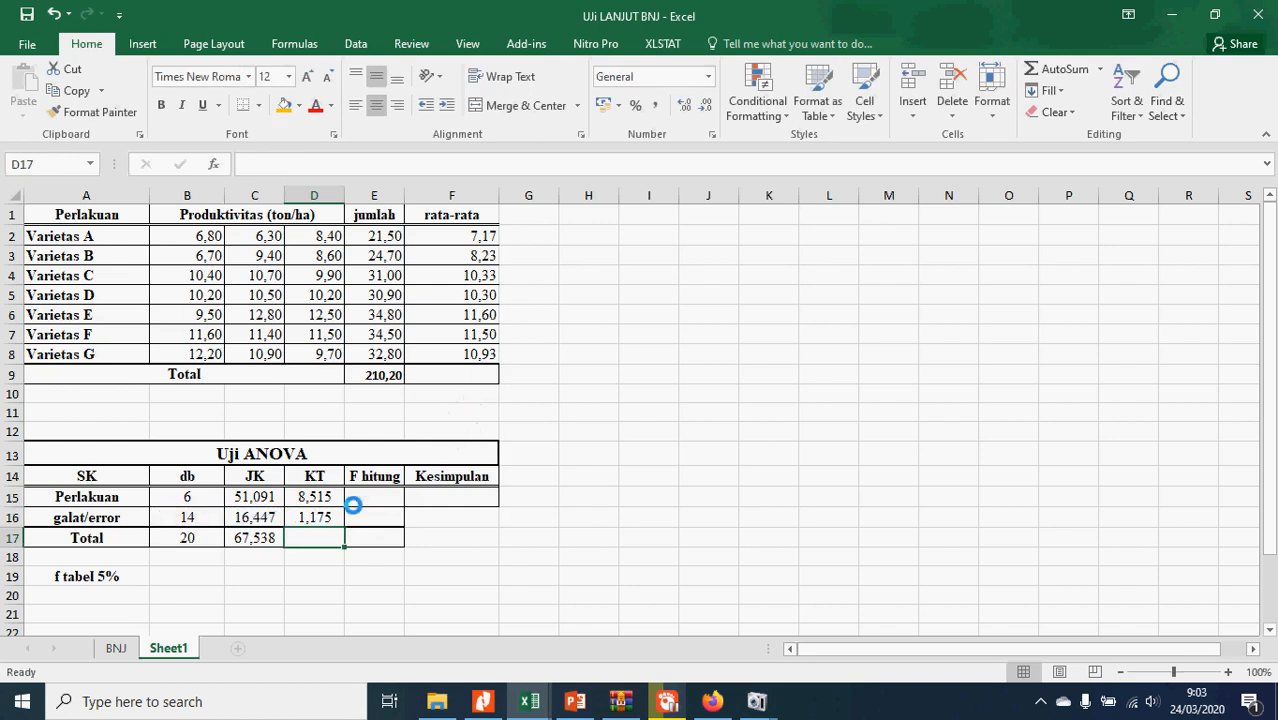
- Calculate F hitung for Perlakuan in E15 by dividing the Perlakuan KT by the galat/error KT, =D15/D16
click(354, 500)
text(=)
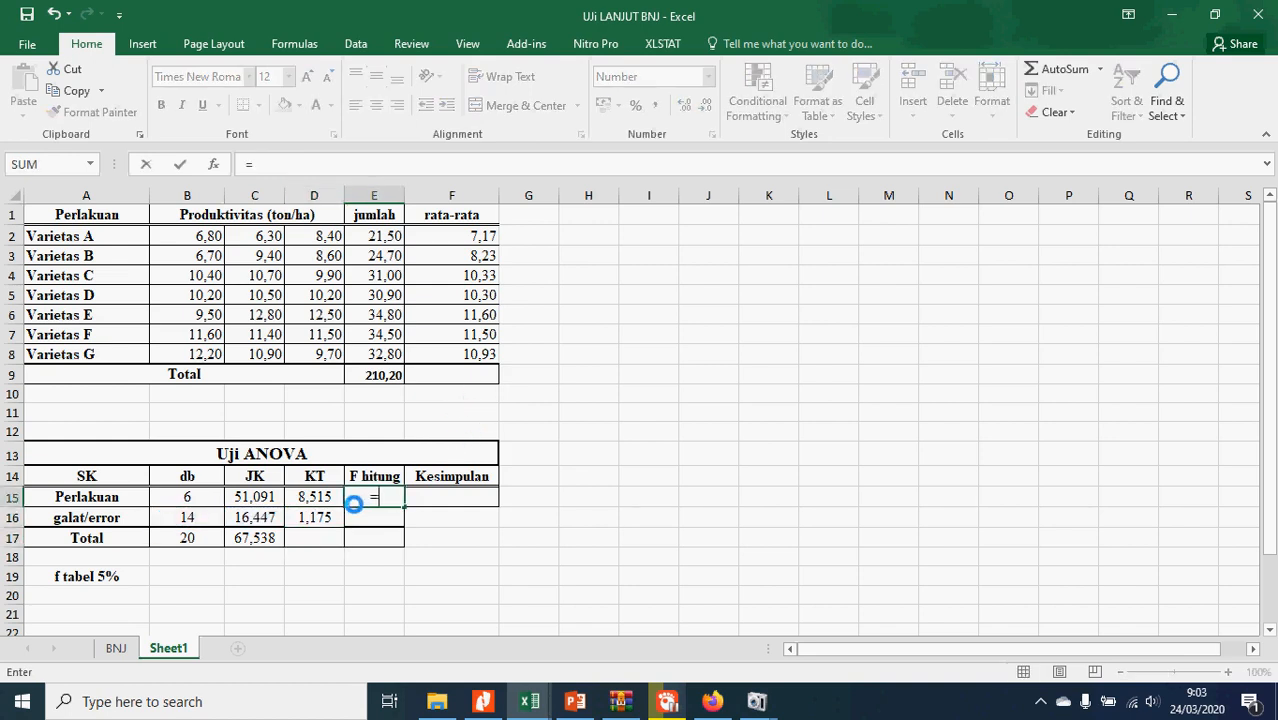
click(300, 495)
text(/)
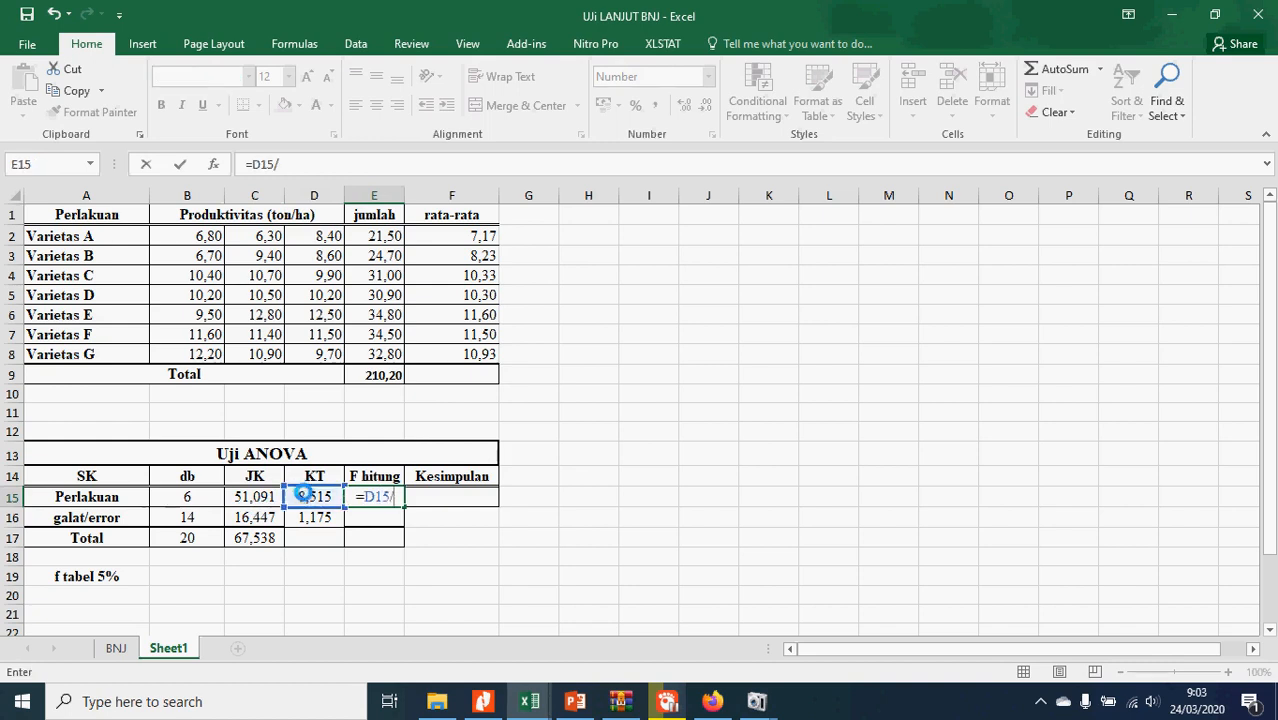
click(323, 518)
key(Return)
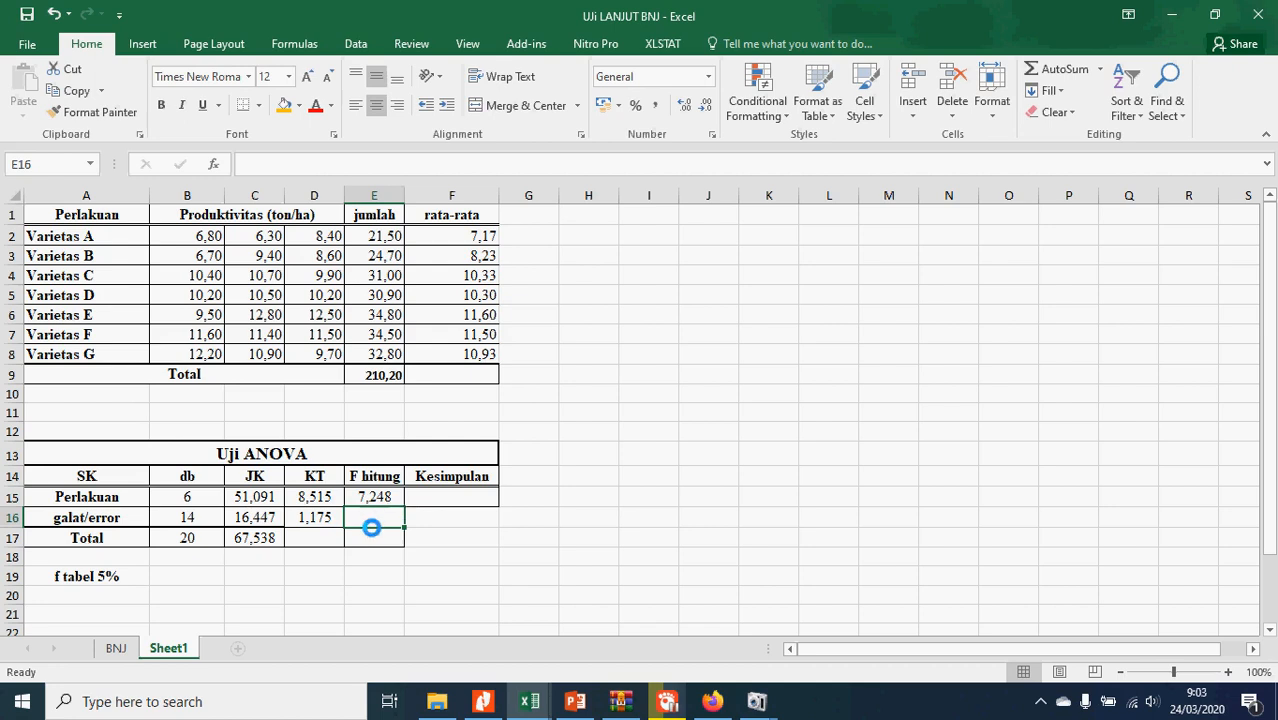
- Calculate the 5% F table value in B19 with the formula =finv(5%;B15;B16)
click(167, 570)
text(=fin)
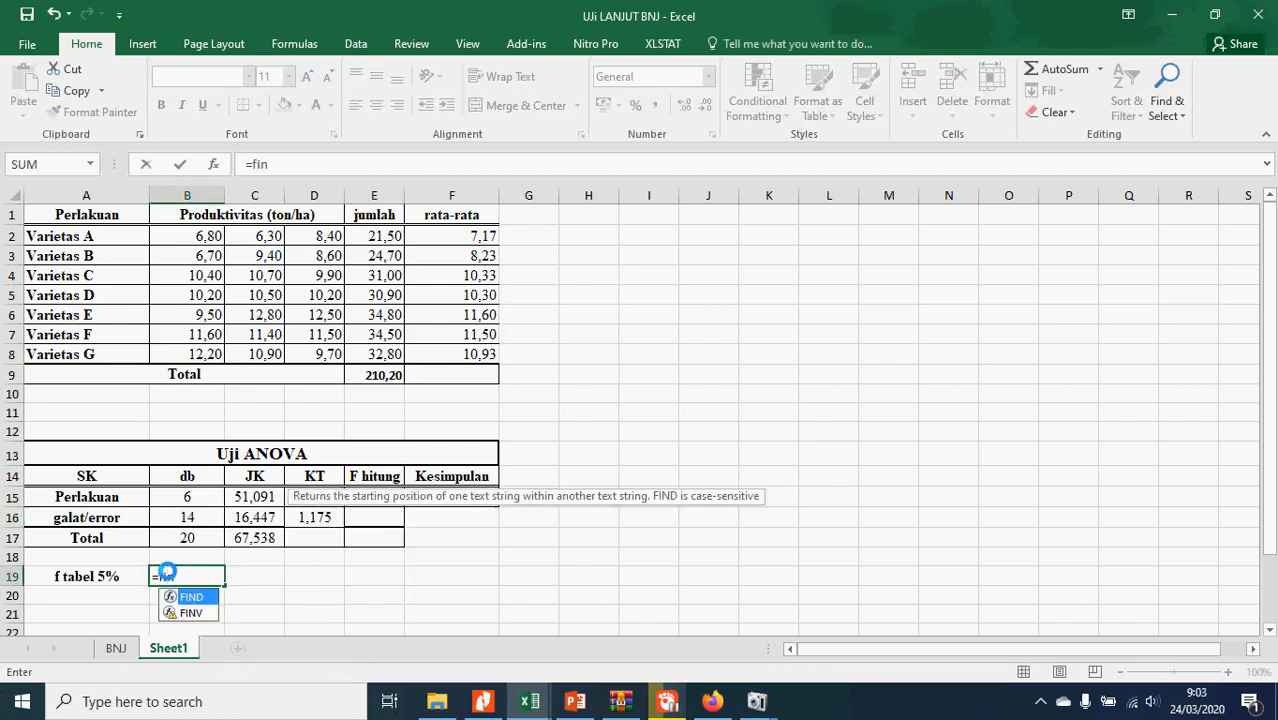
text(v()
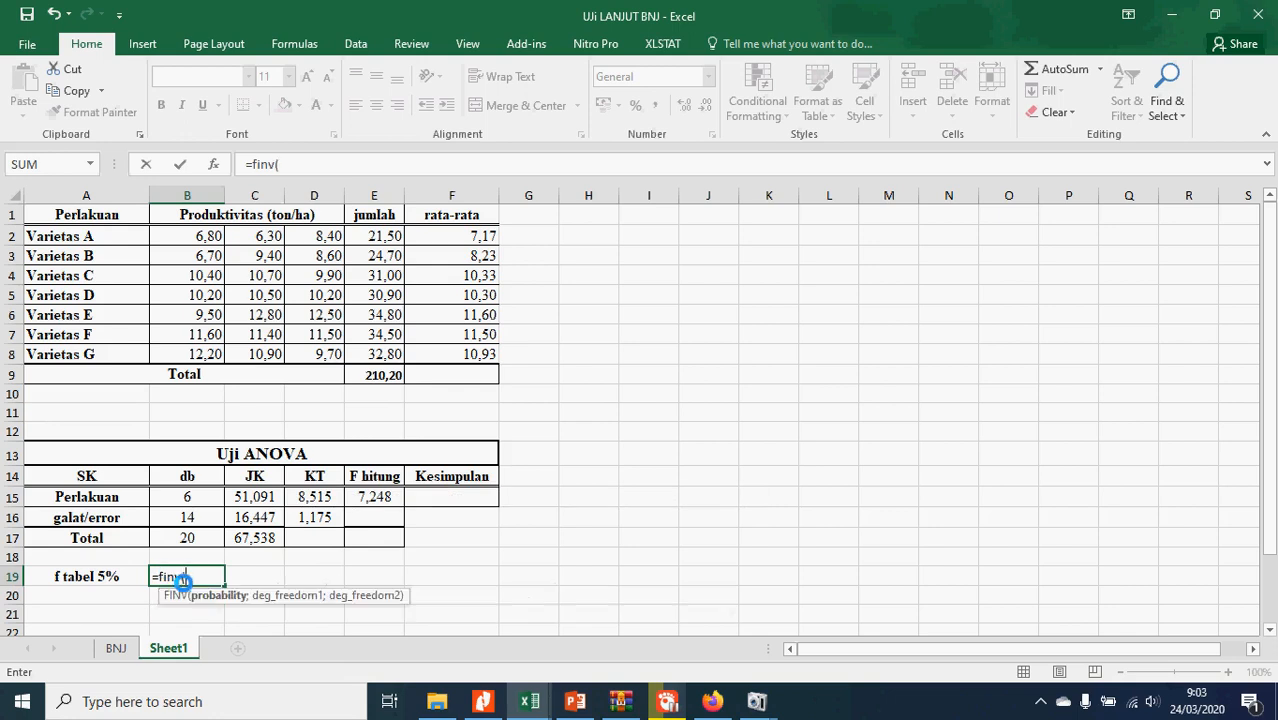
text(5%;)
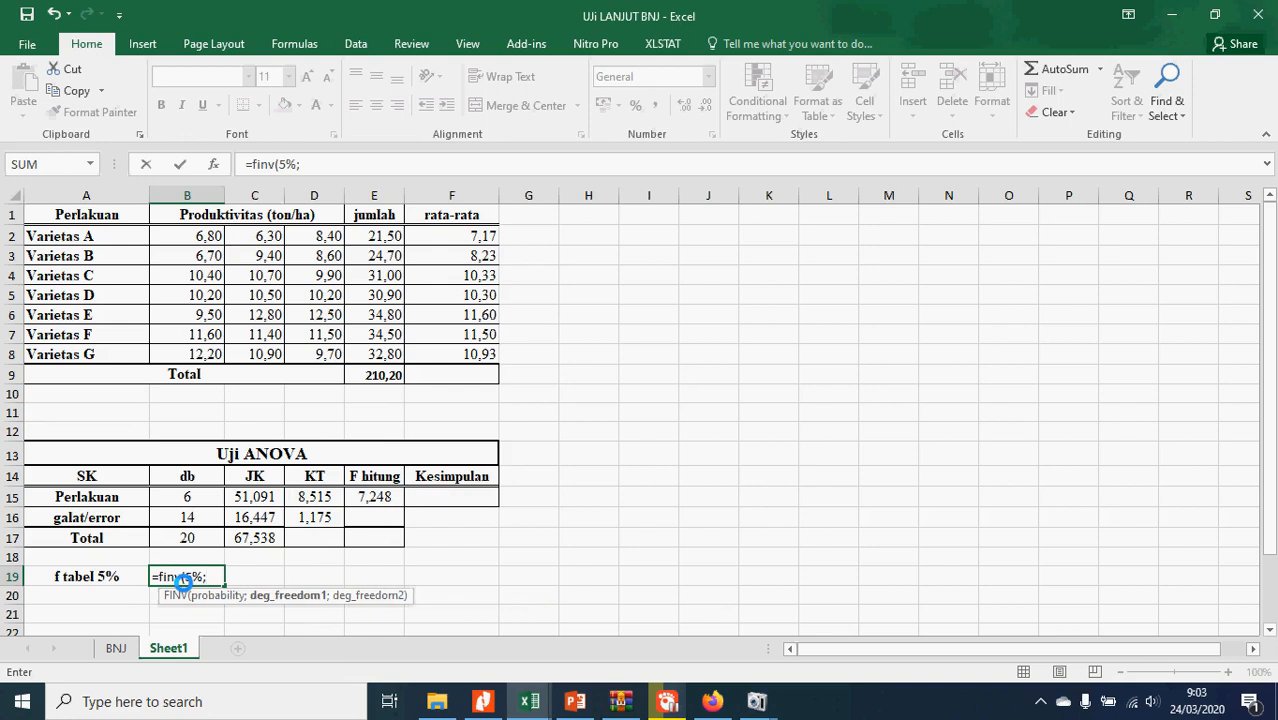
click(181, 497)
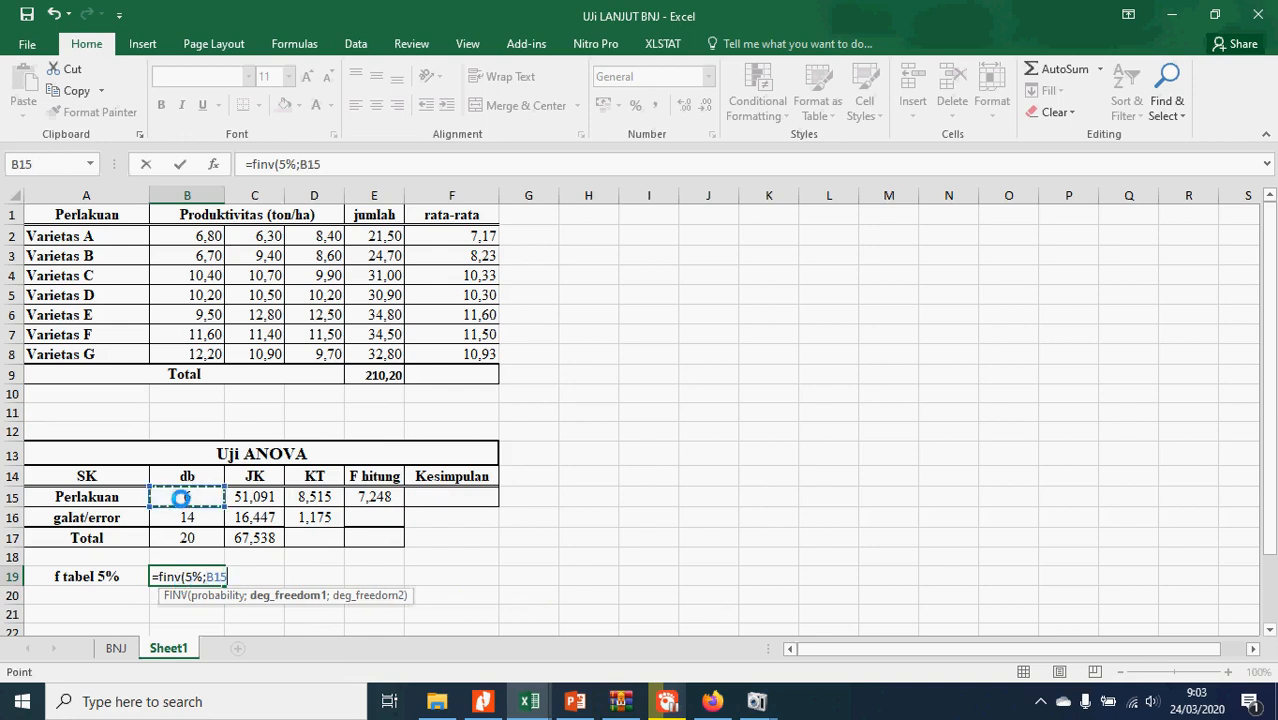
text(;)
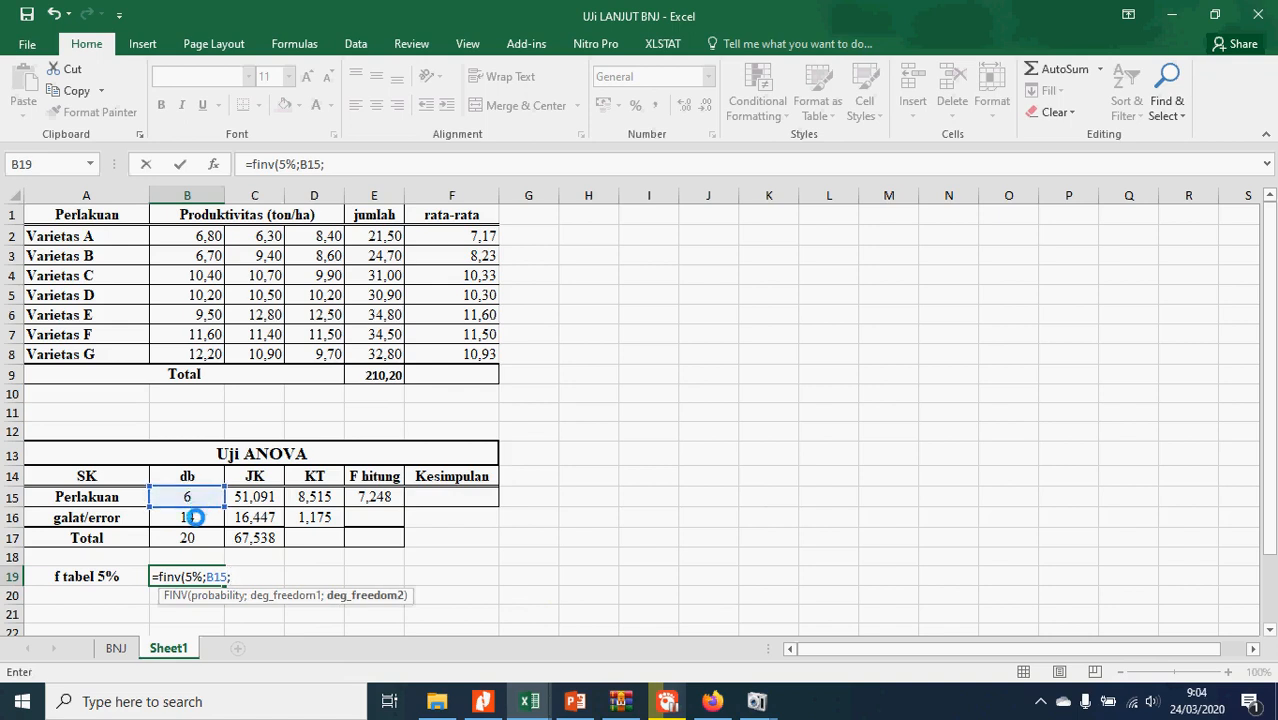
click(193, 517)
text())
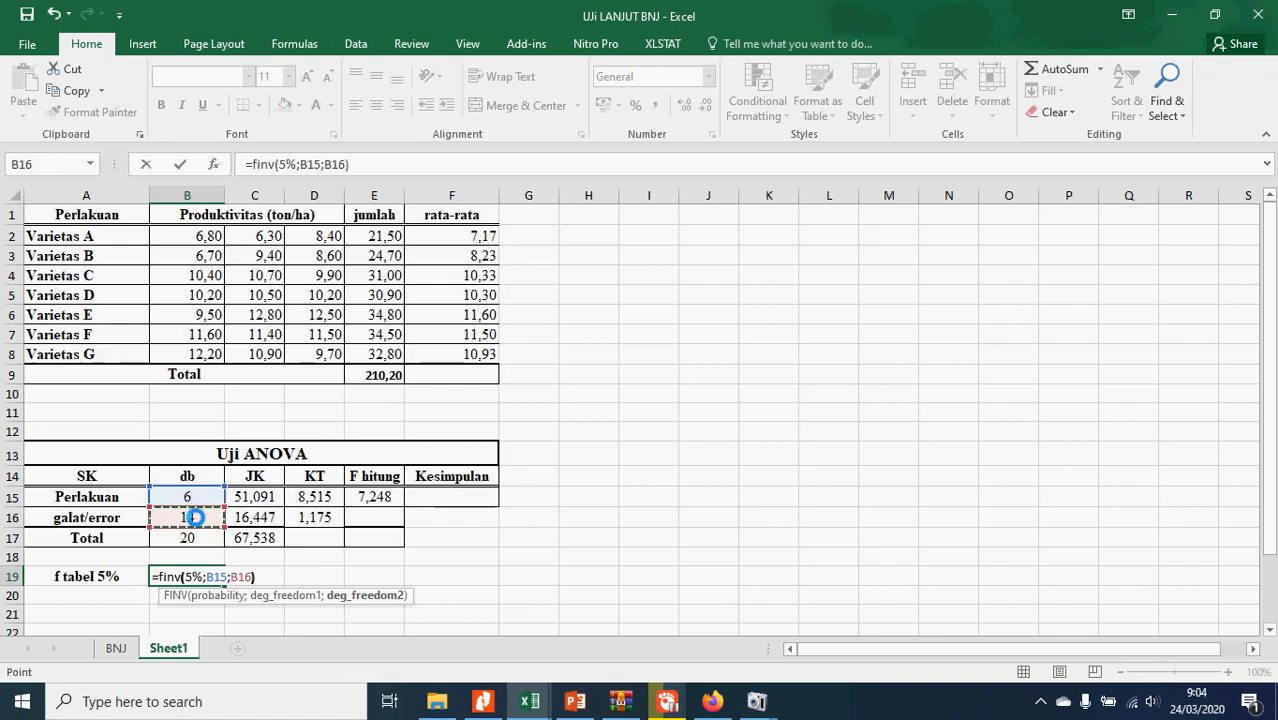
key(Return)
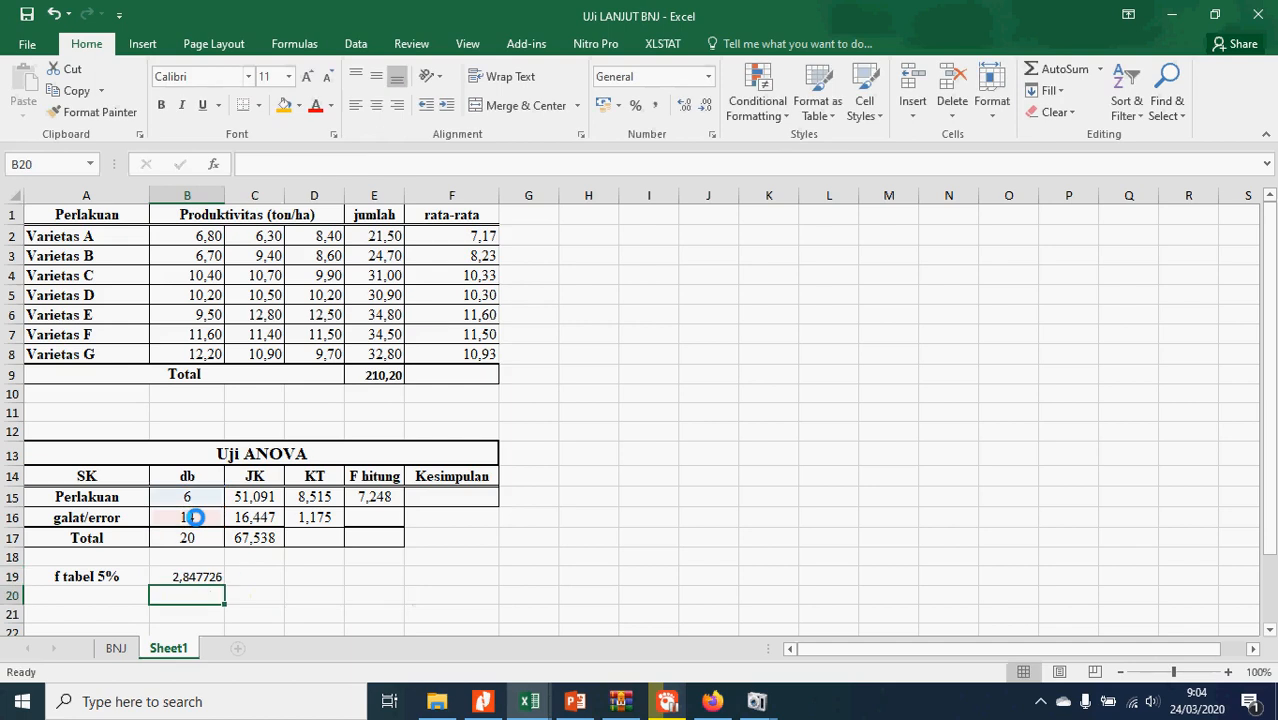
- Fill the Perlakuan Kesimpulan in F15 with the formula =if(E15>B19;"signifikan";"ns")
click(431, 496)
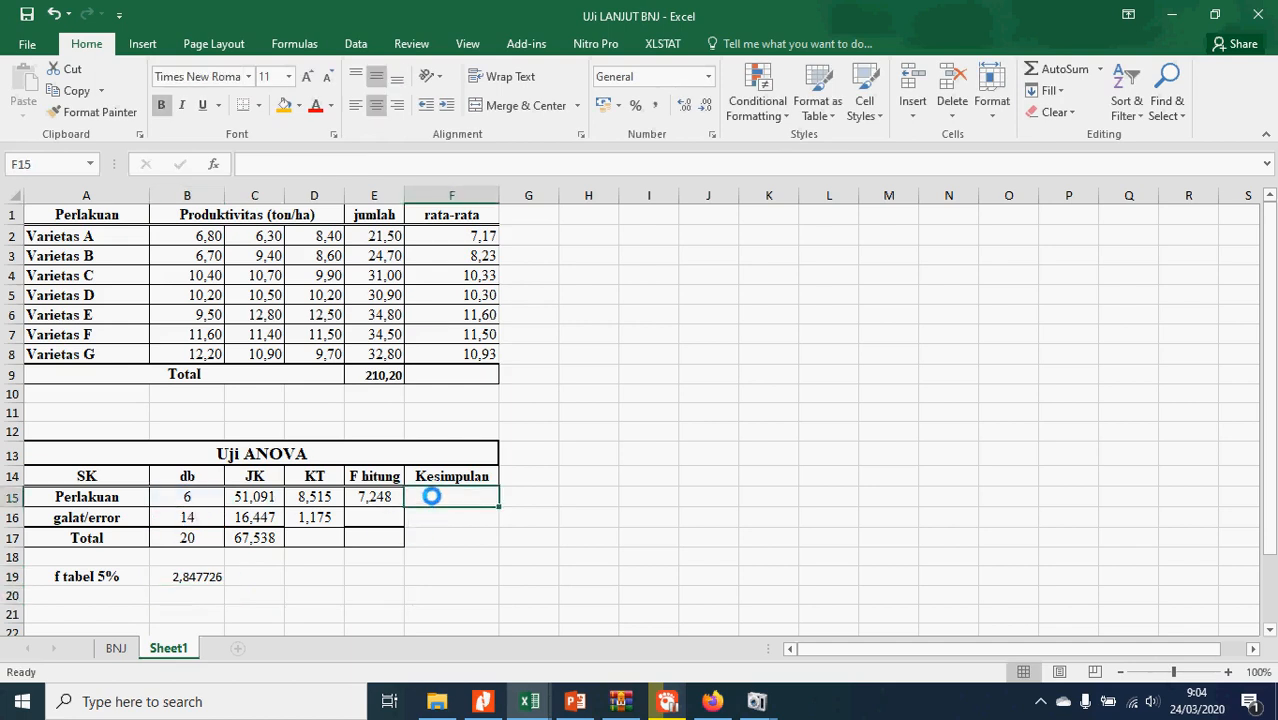
text(=if)
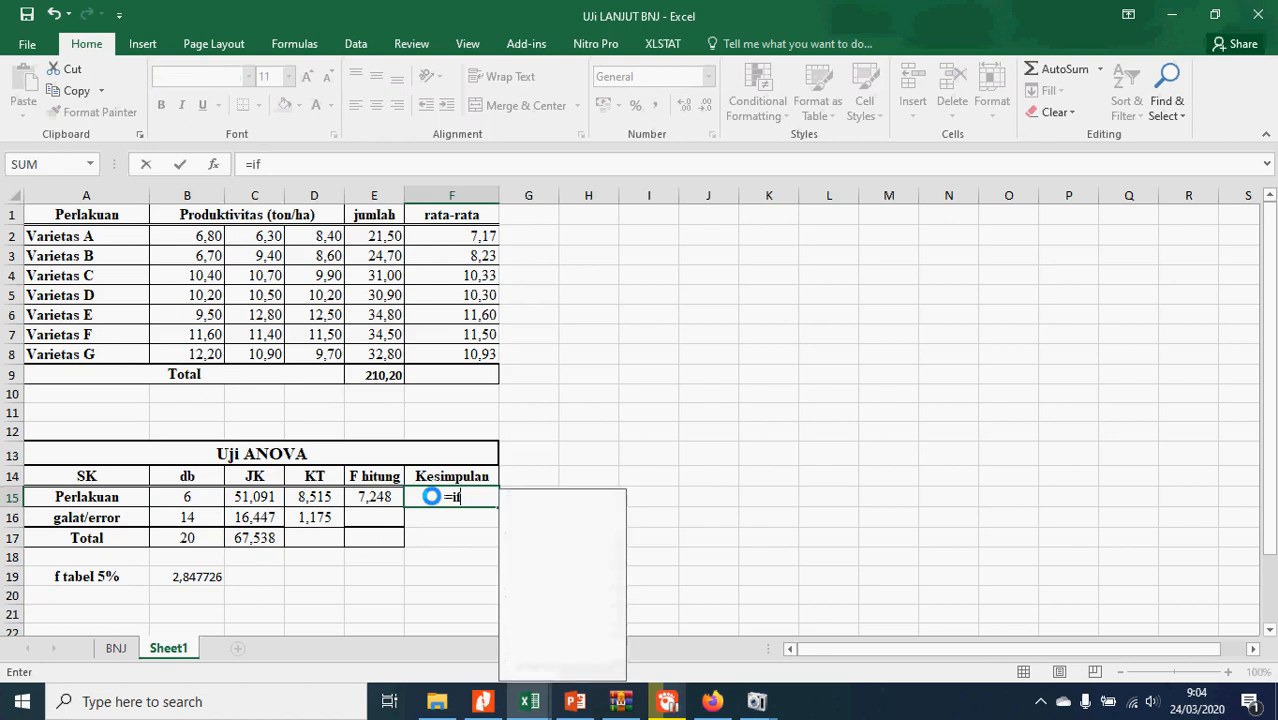
text(()
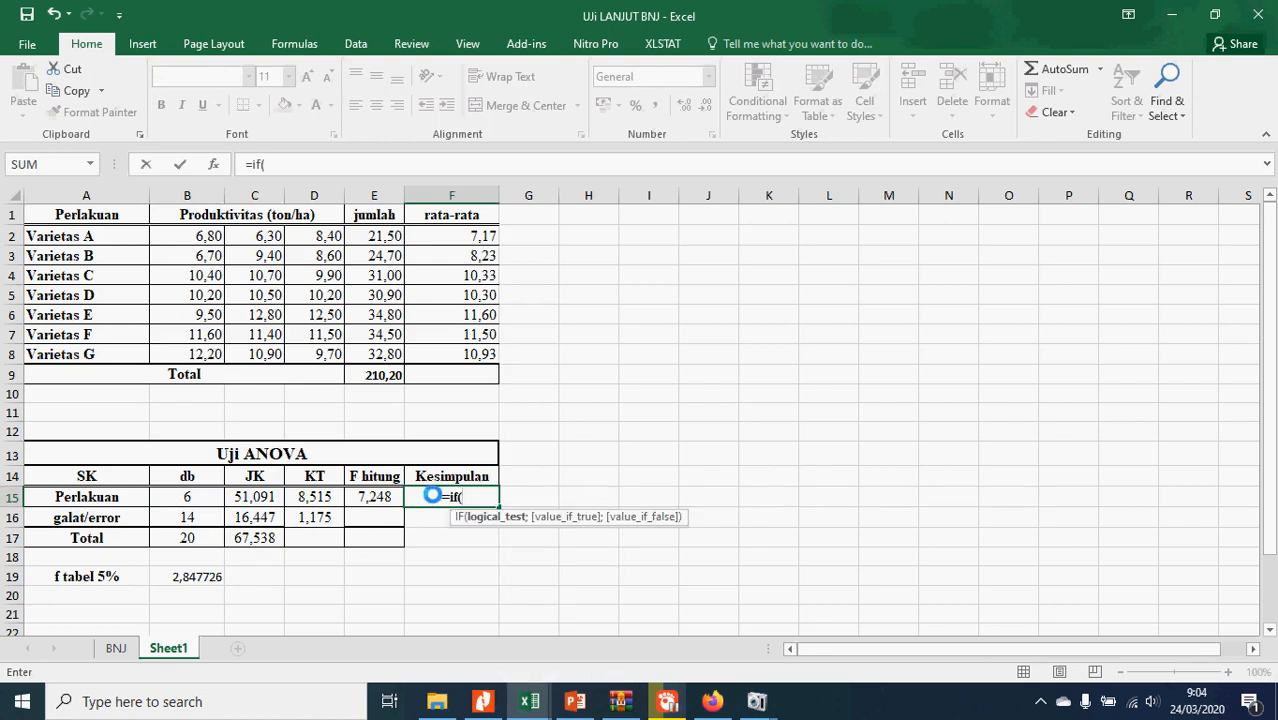
click(383, 497)
text(>)
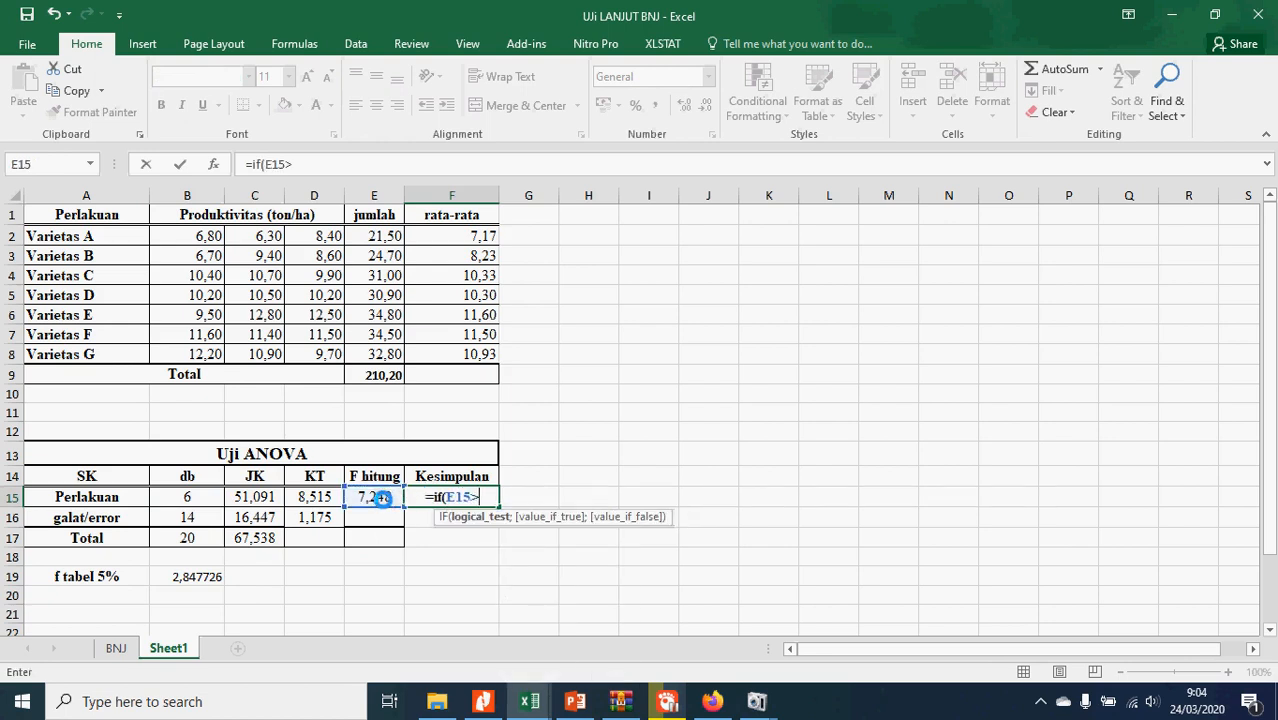
click(178, 573)
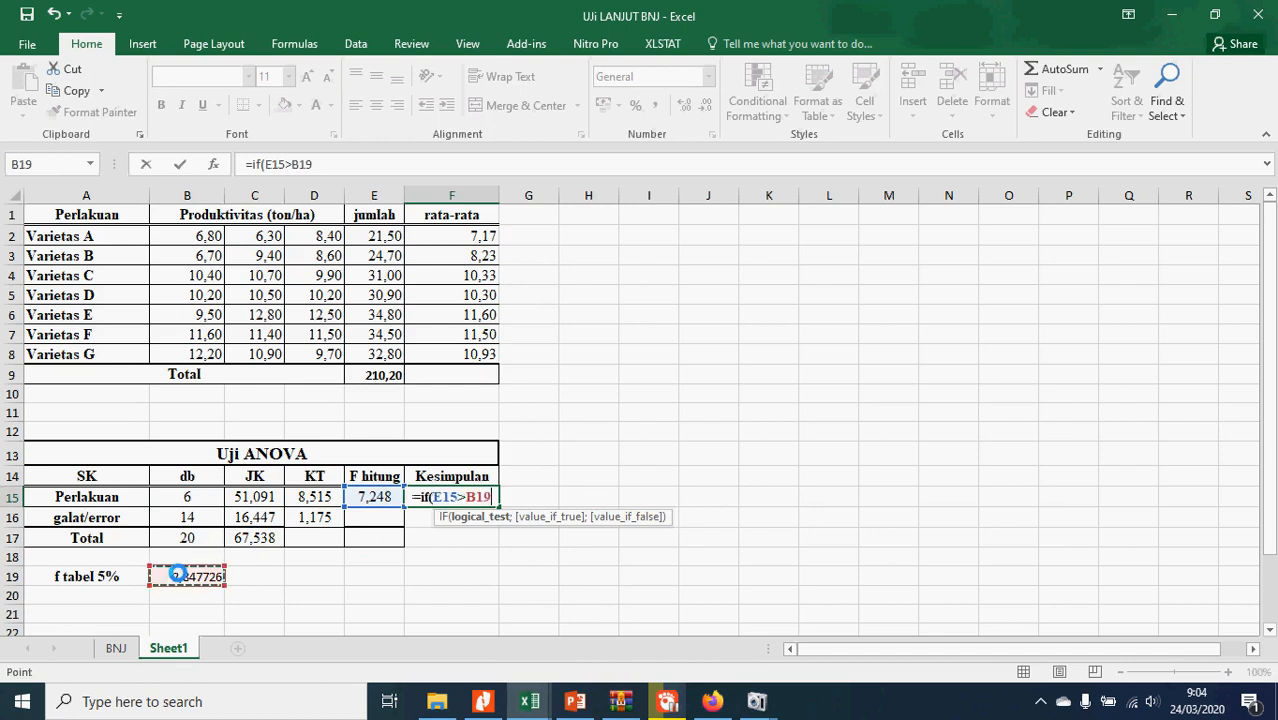
text(;)
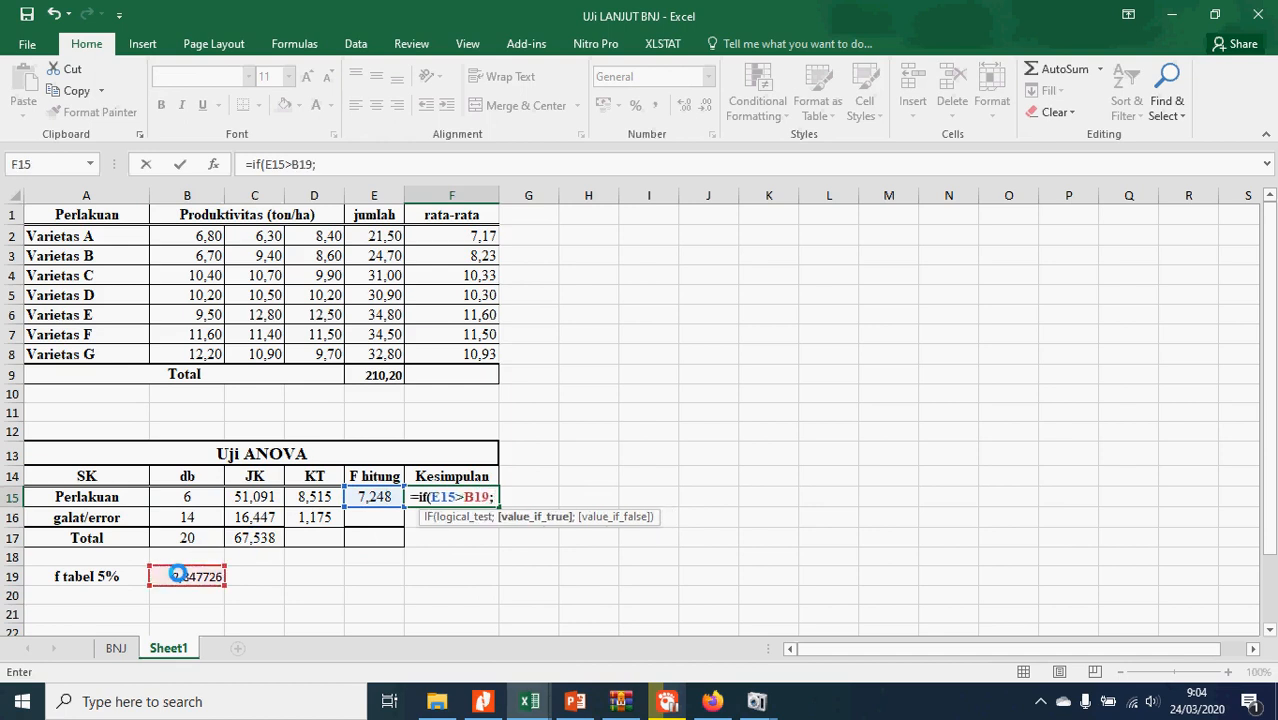
text("s)
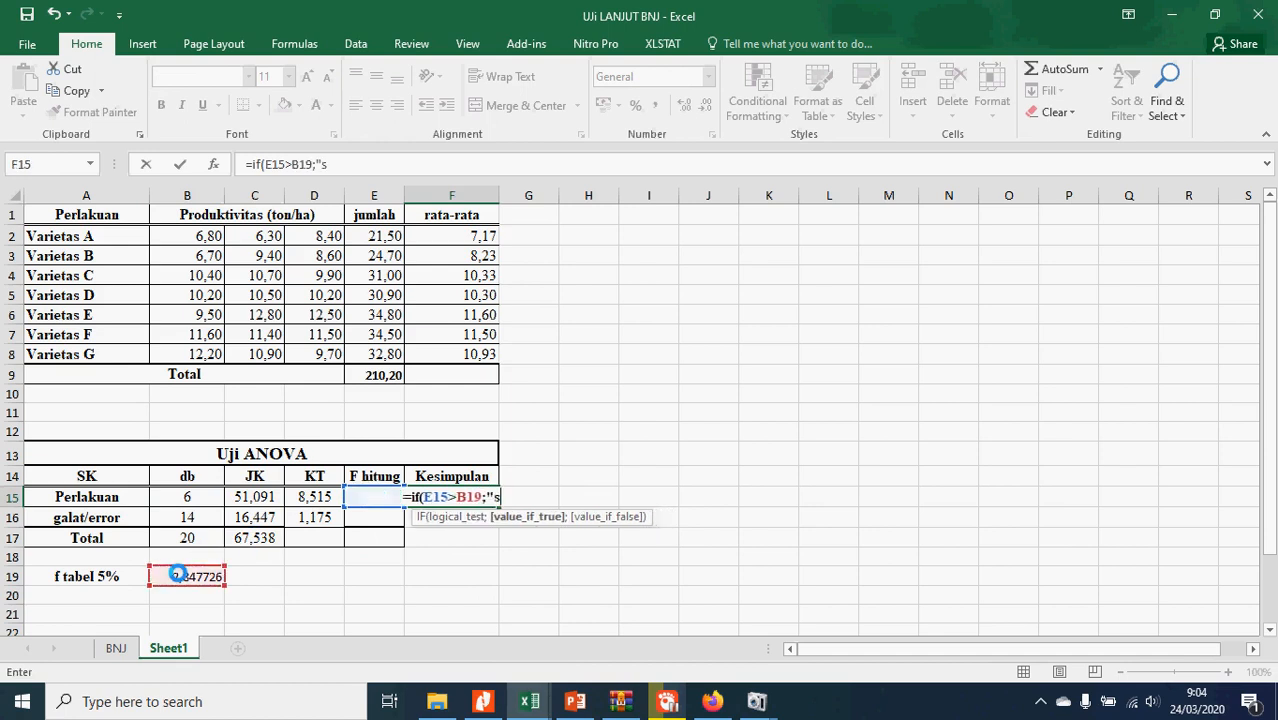
text(ignifikan)
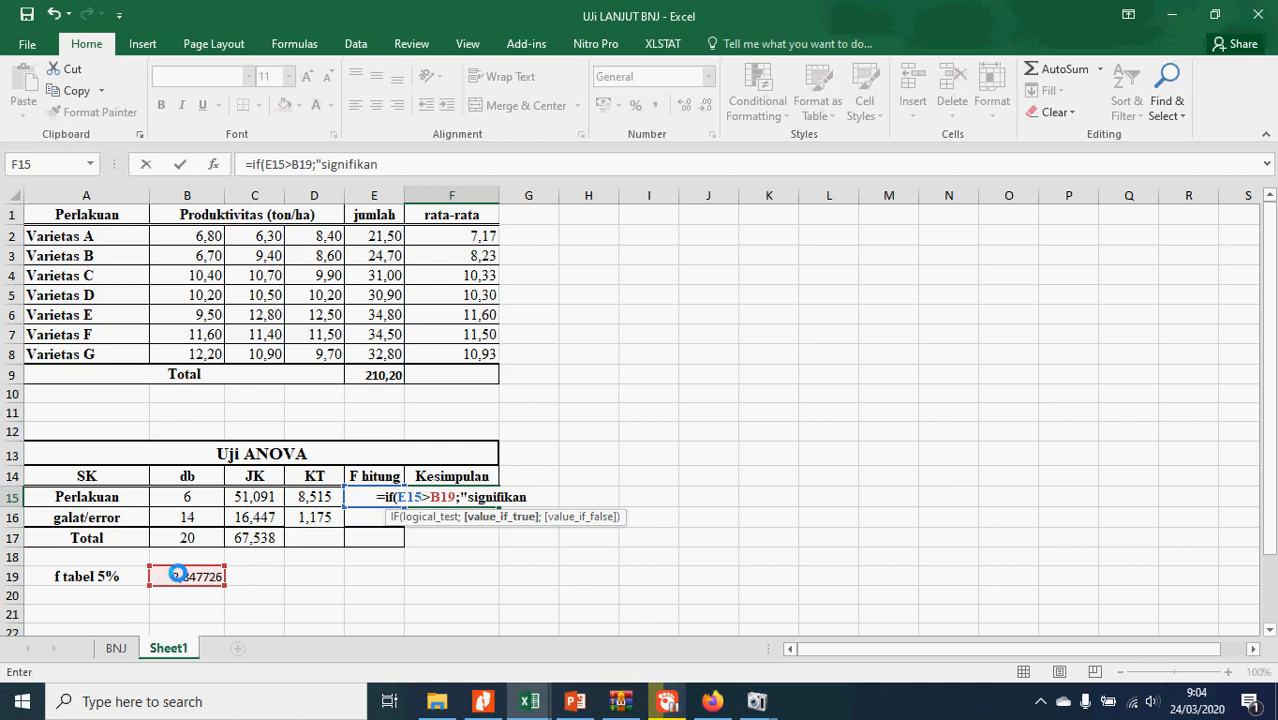
text(")
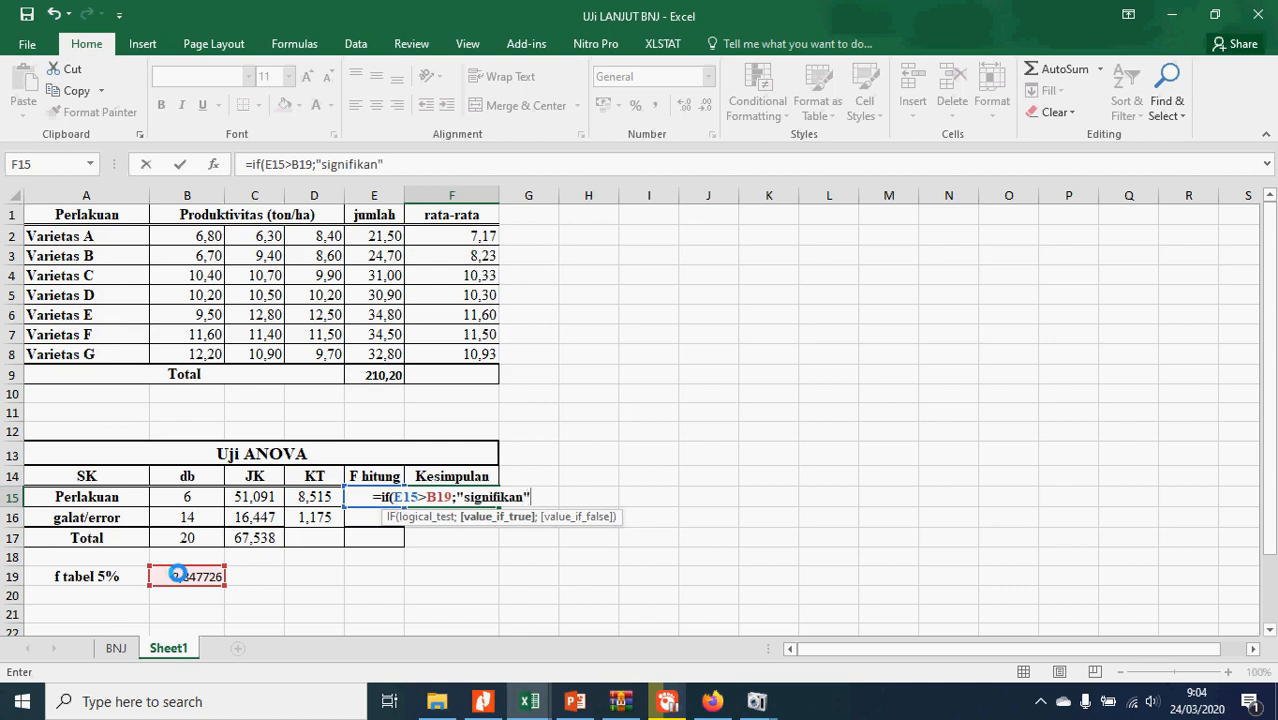
text(;"ns)
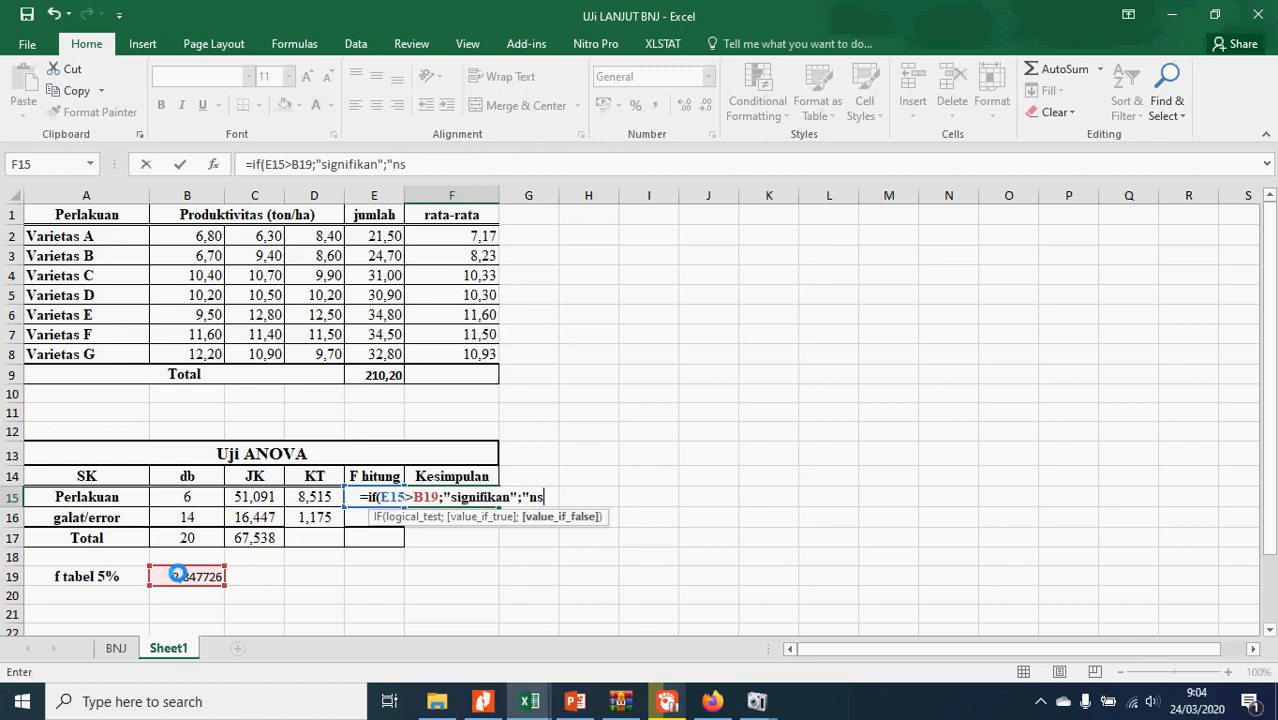
text("))
key(Return)
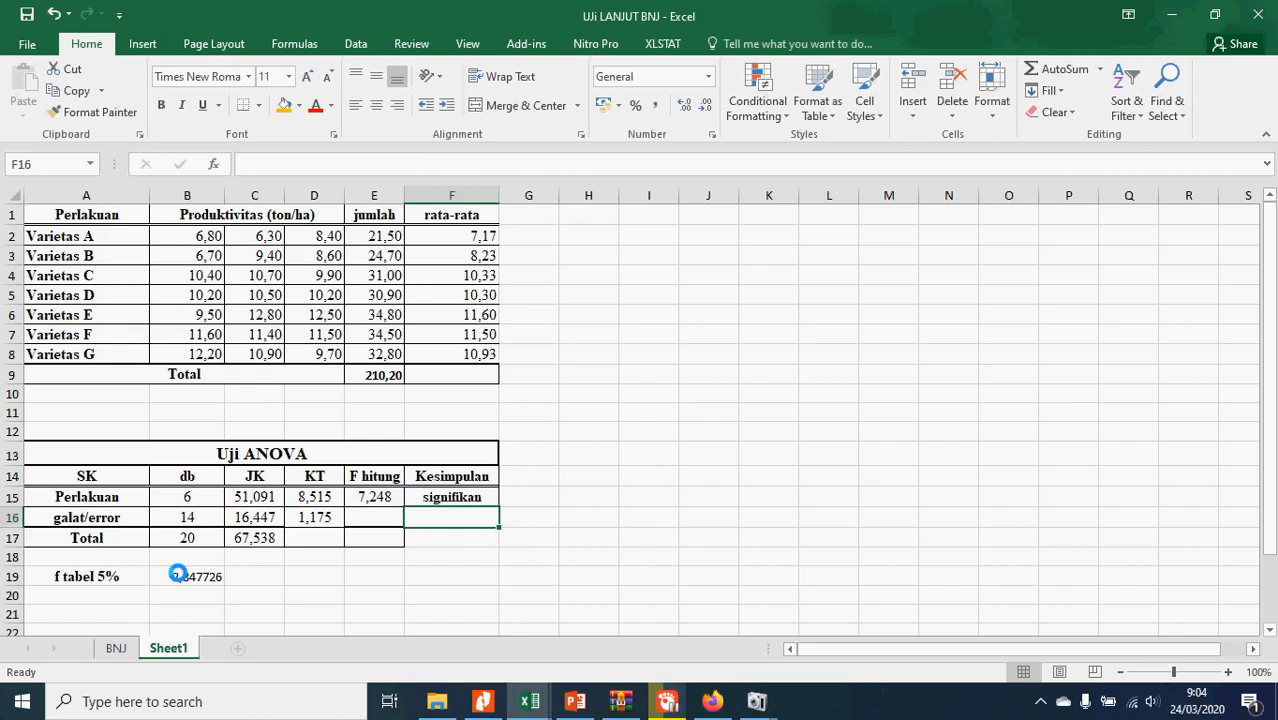
- Copy the "Uji lanjut BNJ/HSD" heading from B24 of the BNJ sheet to A21 of Sheet1, and select A23 below it
scroll(280, 574, down, 1)
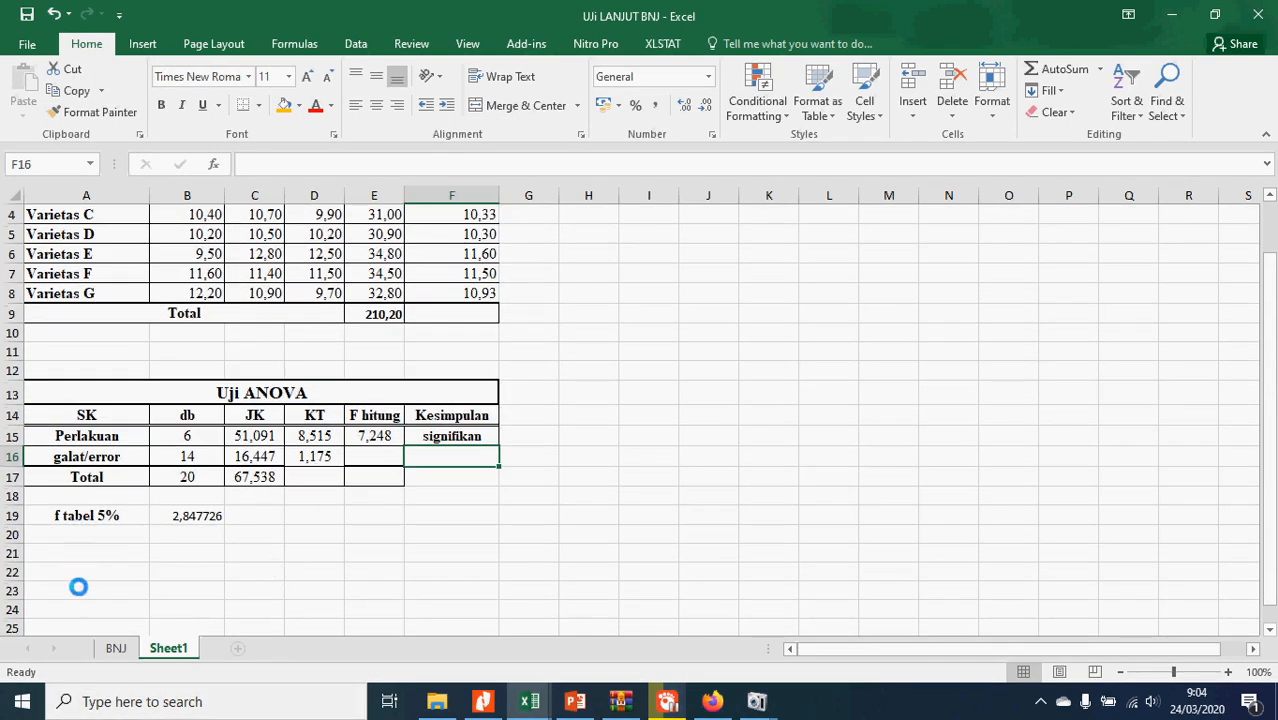
scroll(114, 595, up, 1)
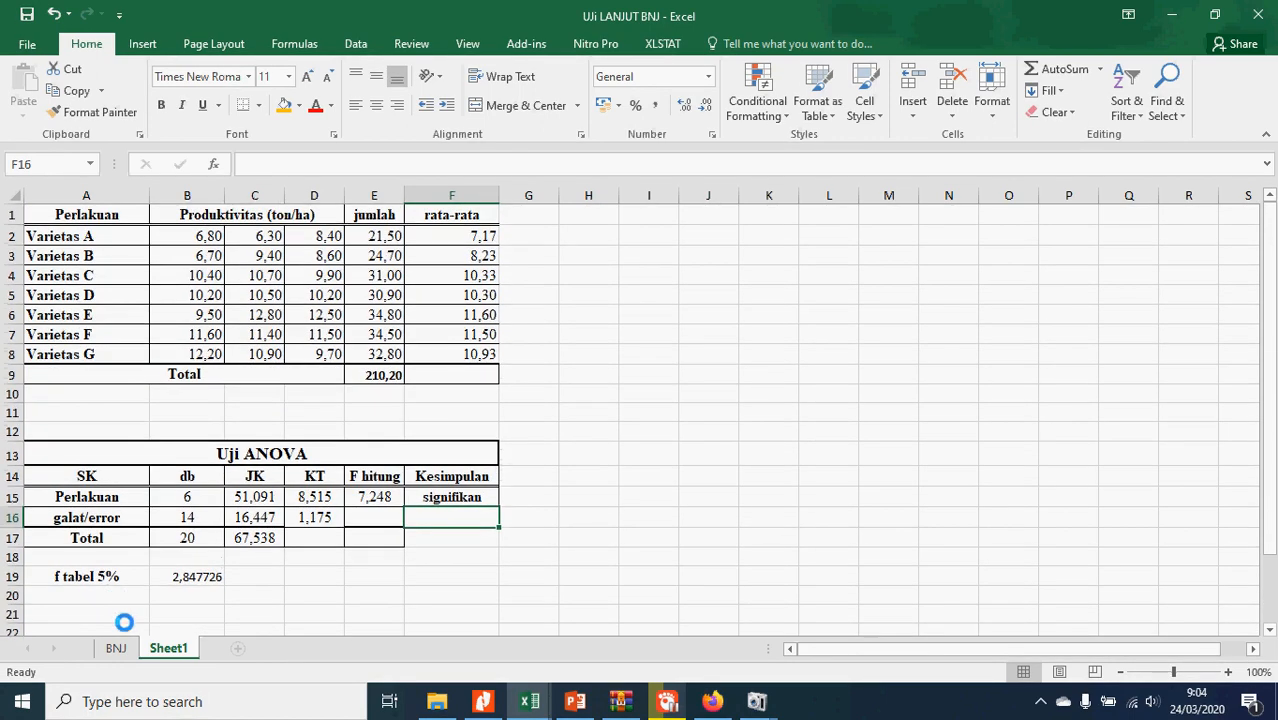
click(126, 645)
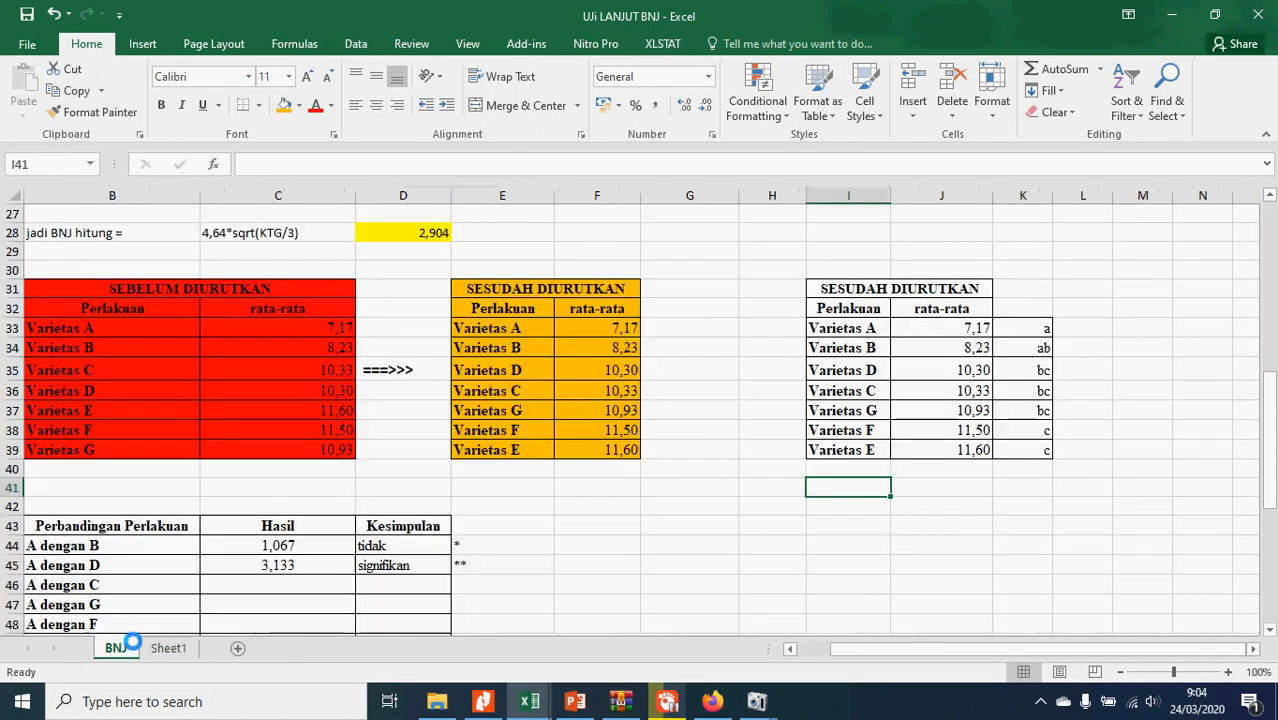
scroll(224, 414, up, 3)
scroll(229, 414, up, 1)
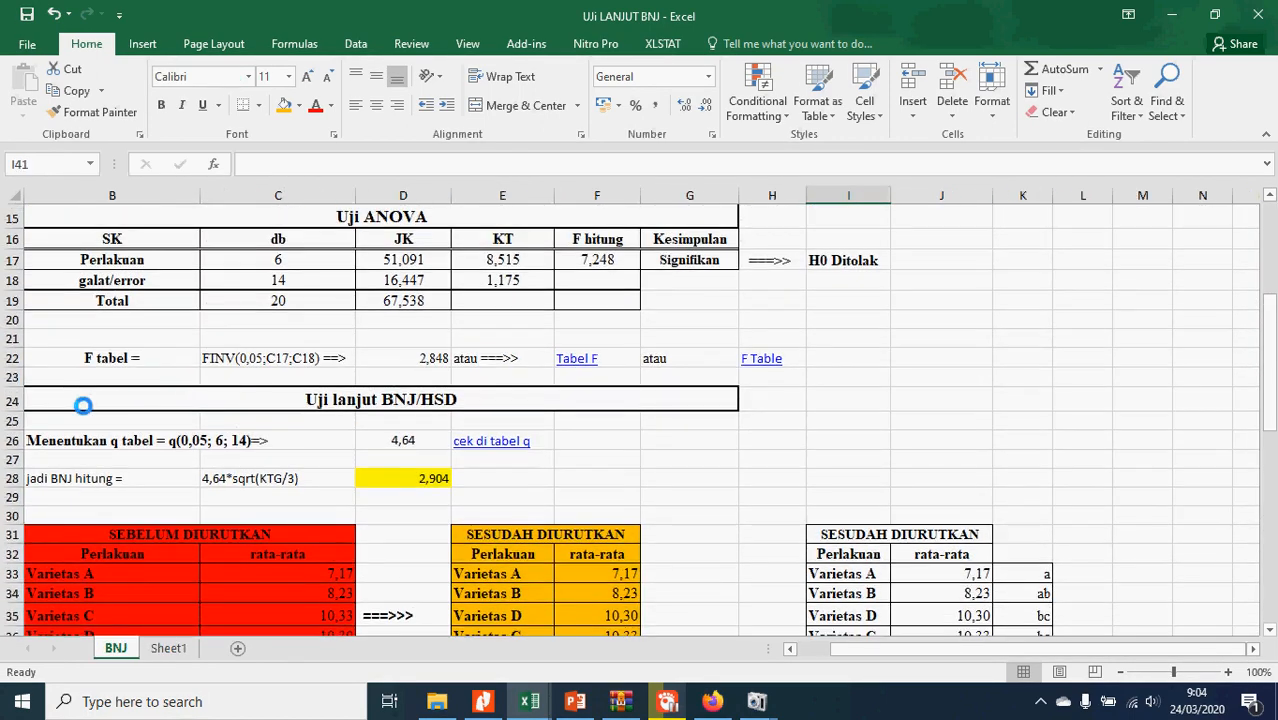
click(84, 403)
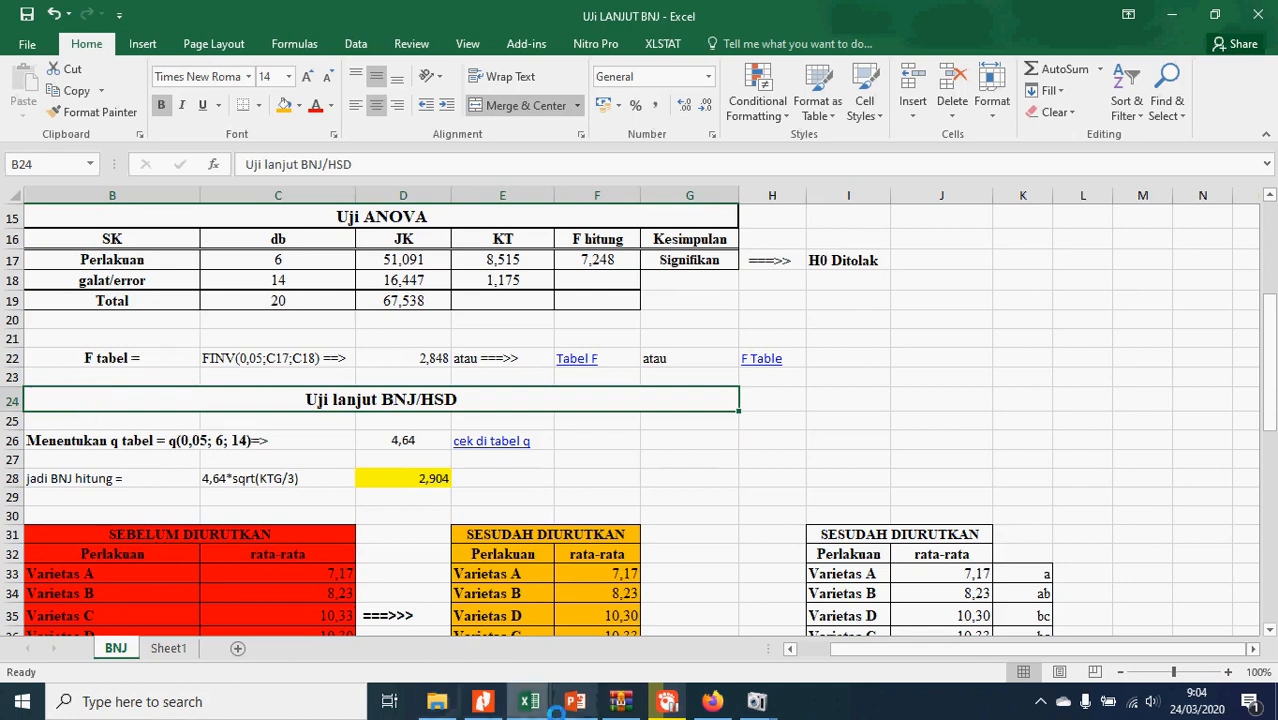
key(ctrl+c)
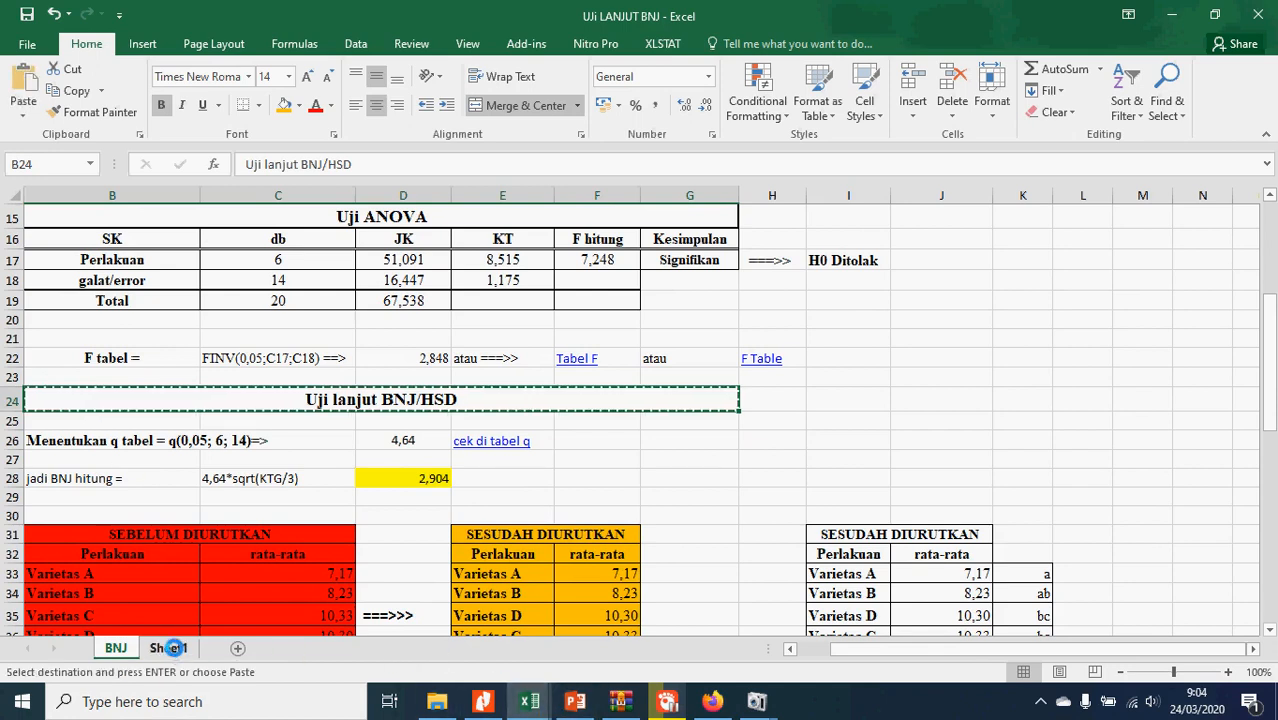
click(168, 648)
scroll(124, 537, down, 1)
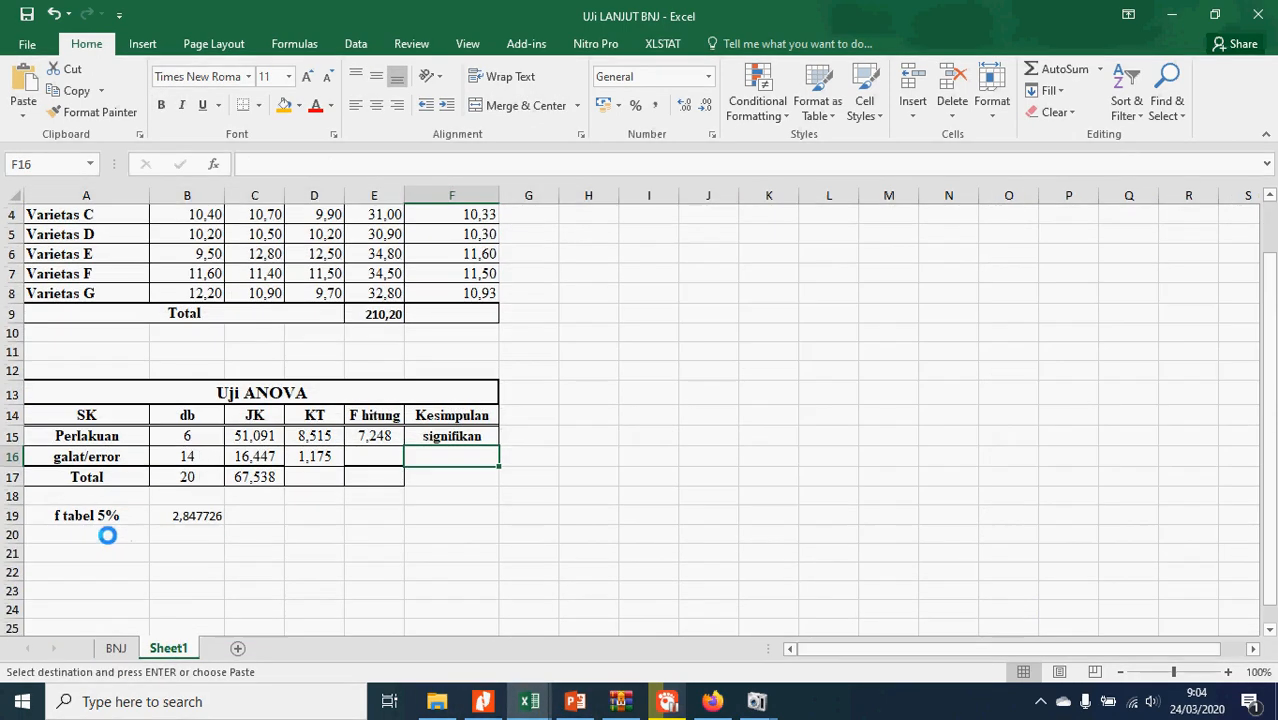
click(63, 559)
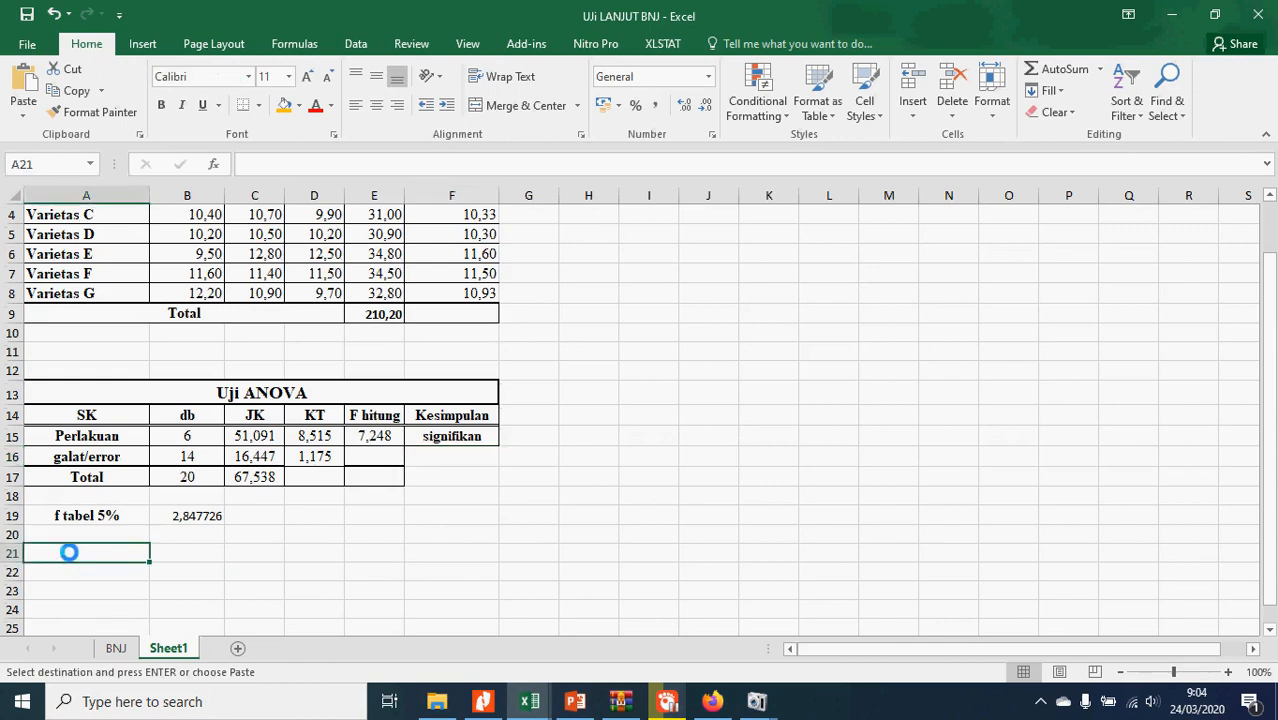
key(ctrl+v)
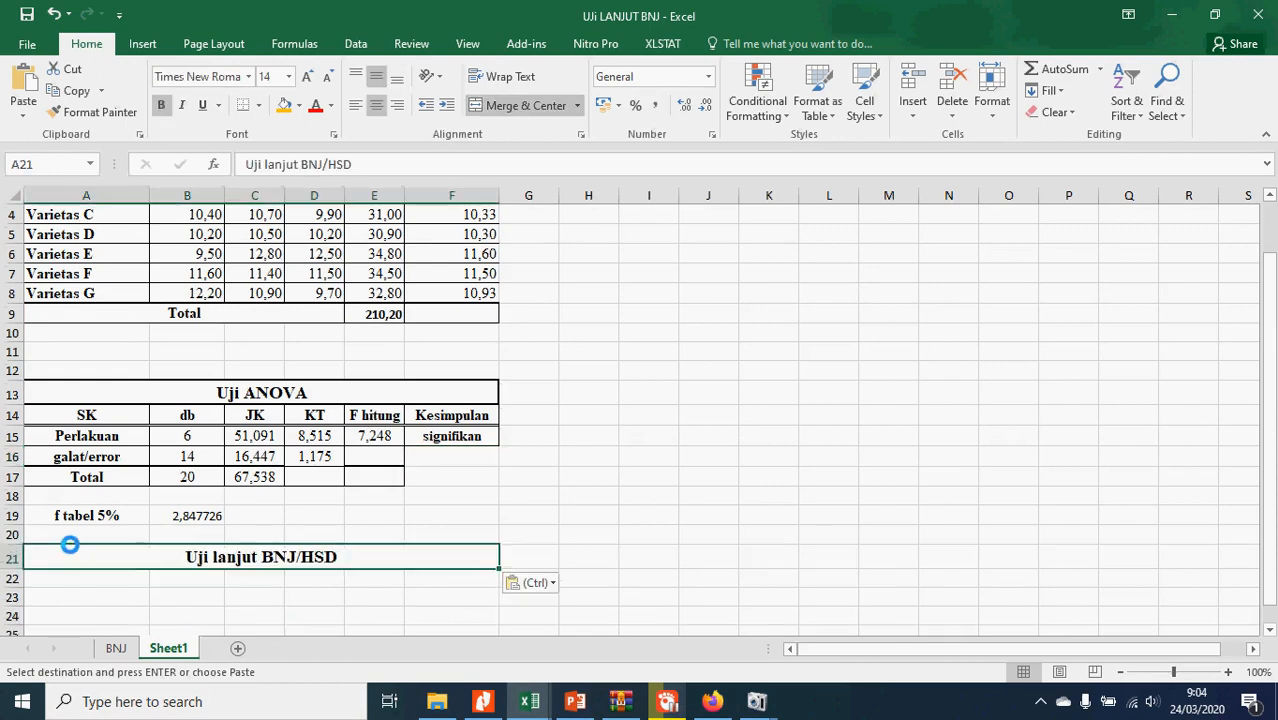
scroll(190, 540, down, 2)
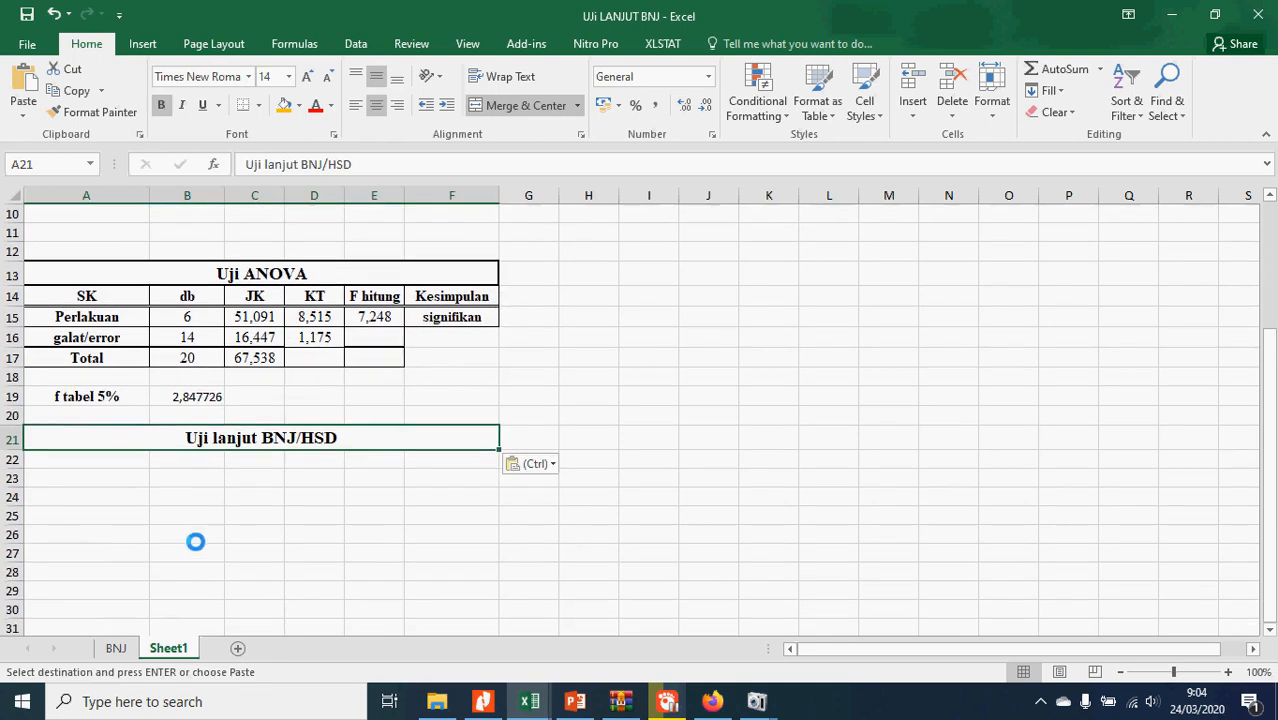
click(94, 481)
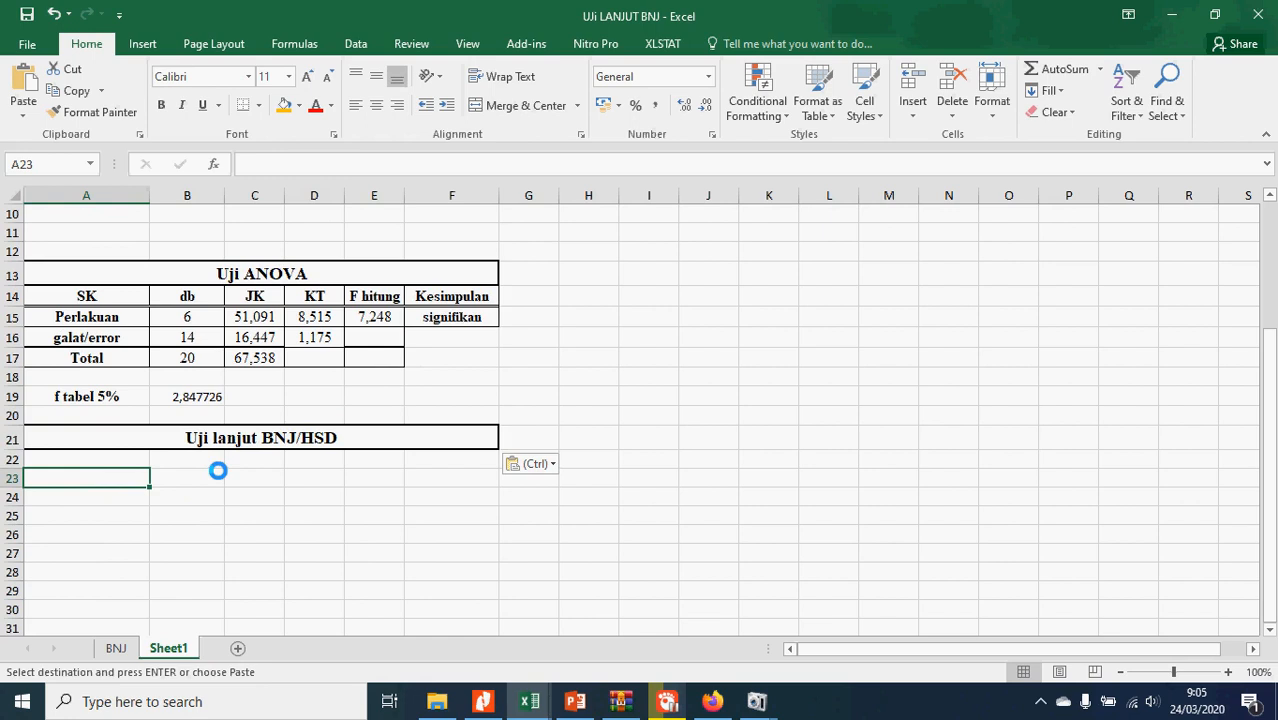
- Enter the label "Rumus Nilai BNJ" in A23 and leave B23 beside it empty
text(Rumus )
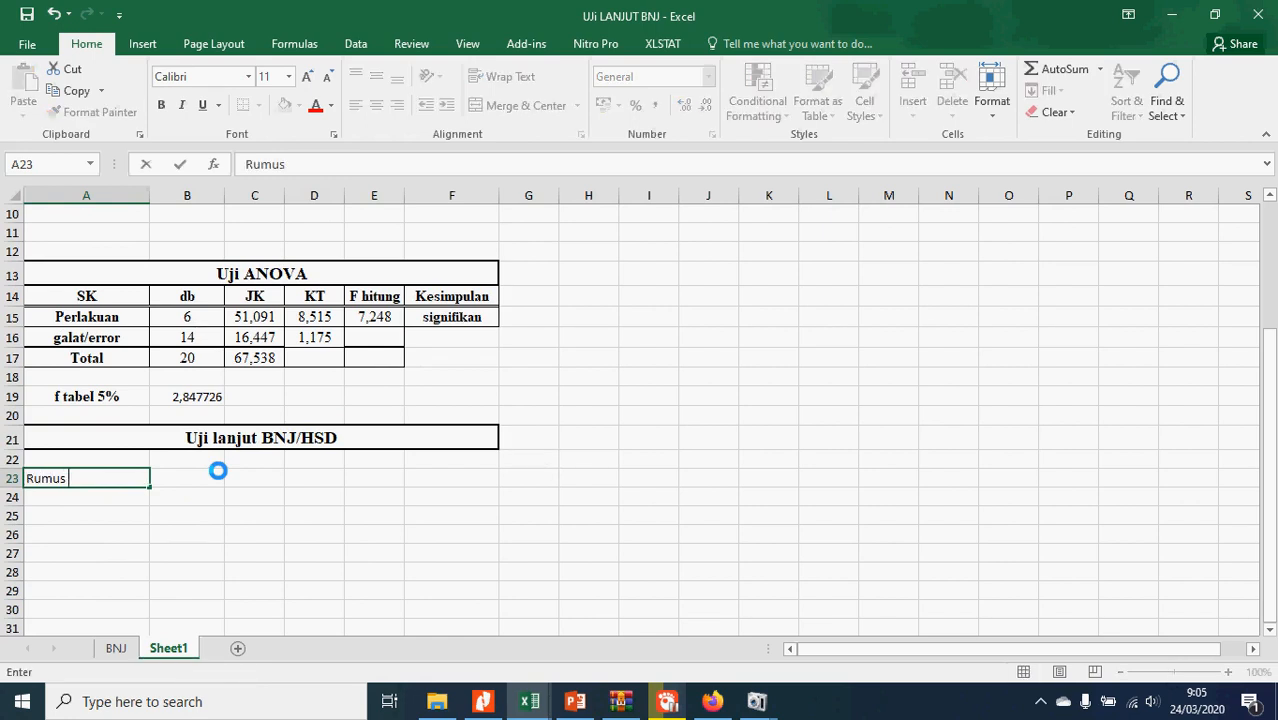
text(Nilai BNJ)
click(218, 470)
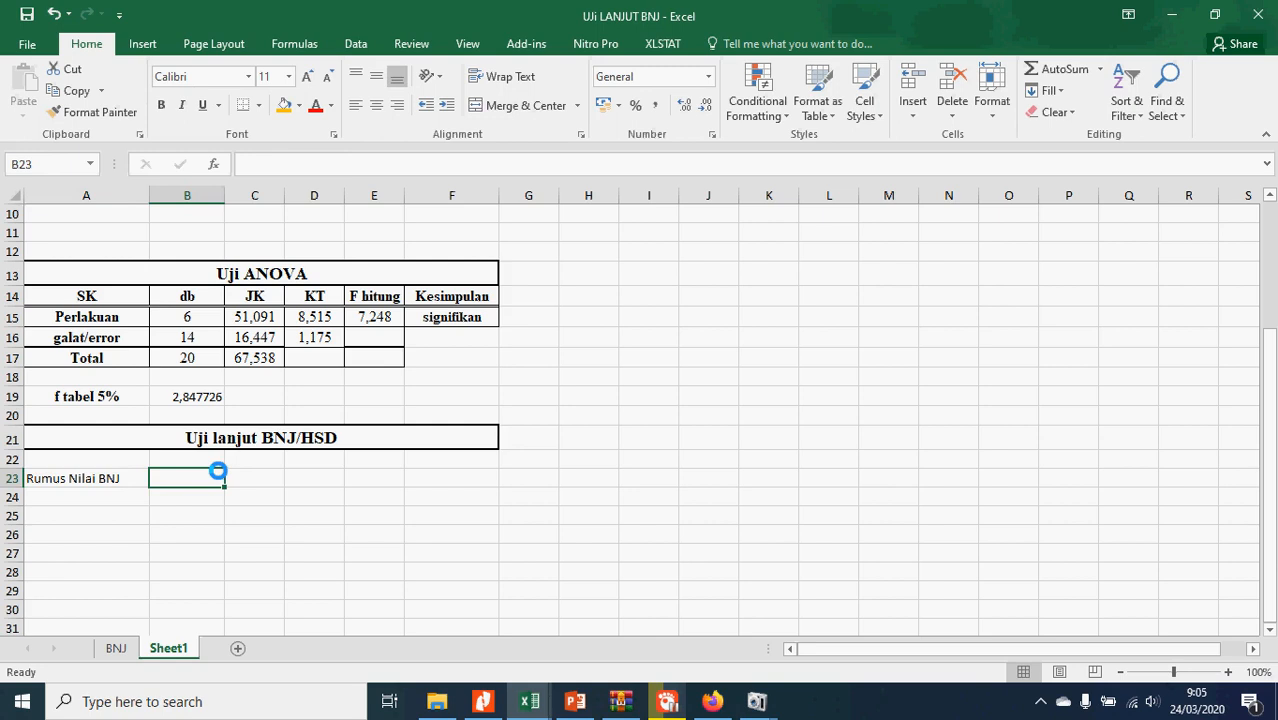
text(t)
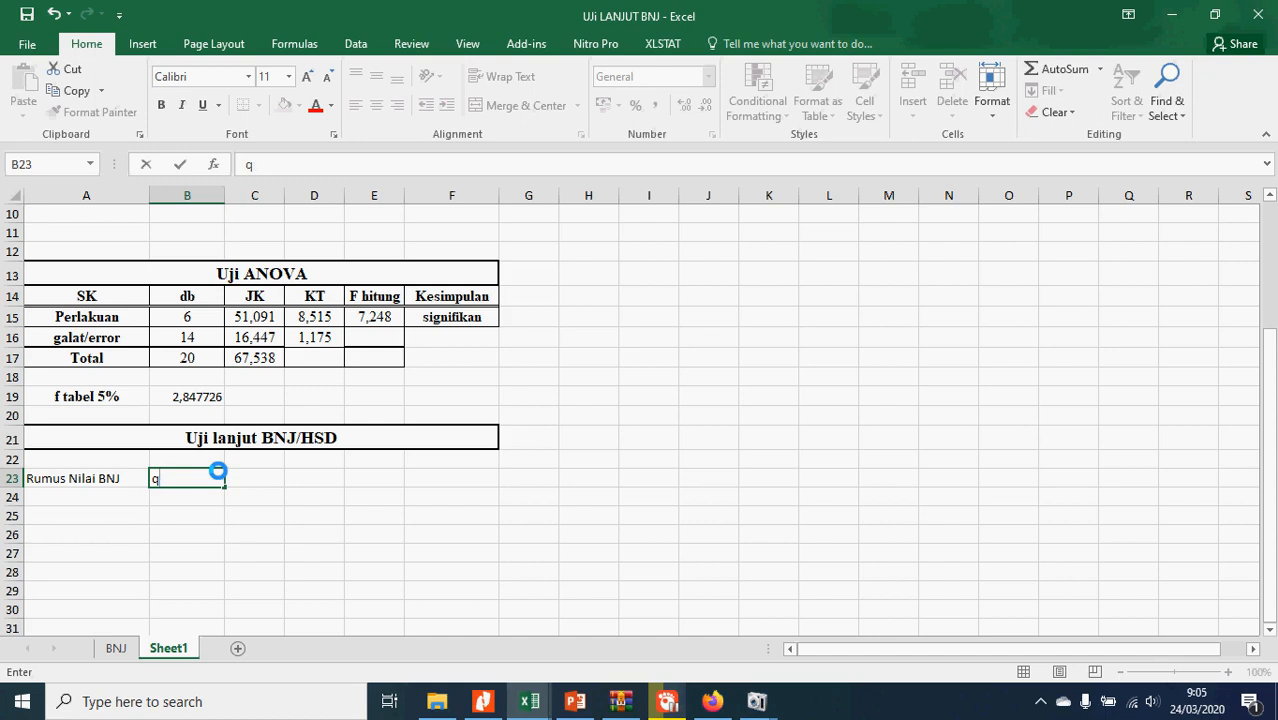
key(BackSpace)
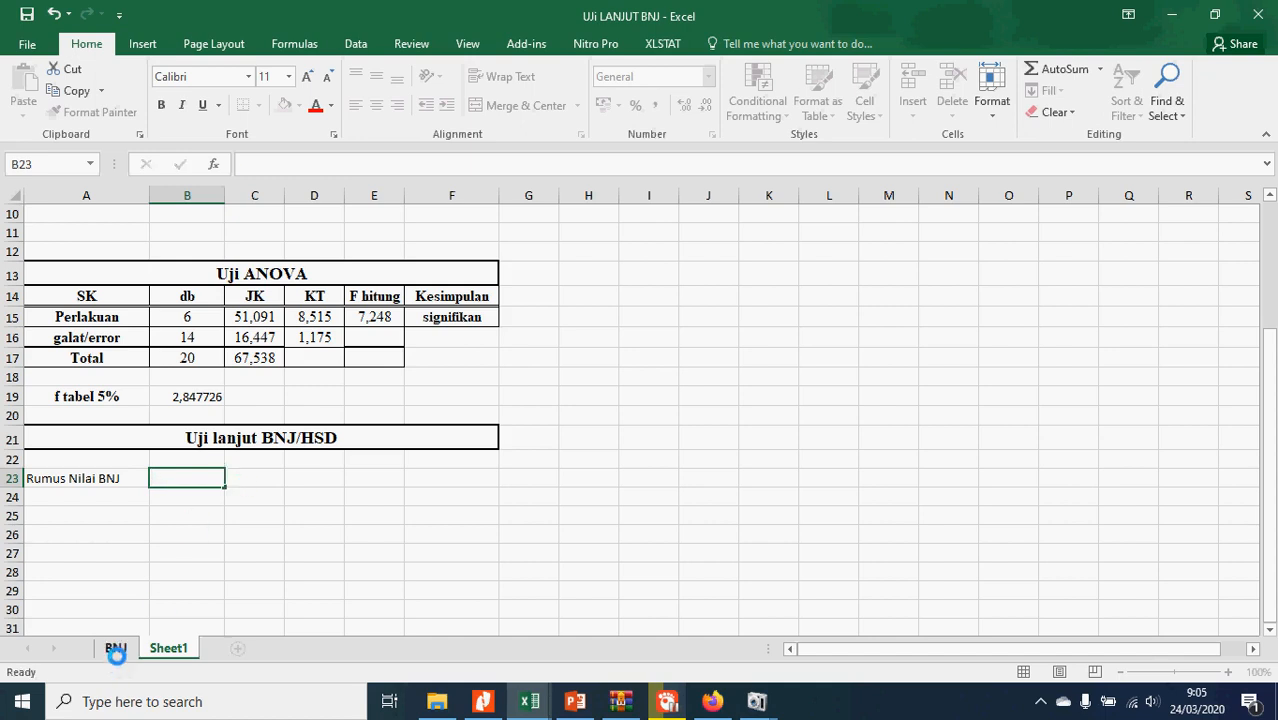
- Copy the "Menentukan q tabel = q(0,05; 6; 14)=>" text from B26 of the BNJ sheet to B23 of Sheet1
click(116, 649)
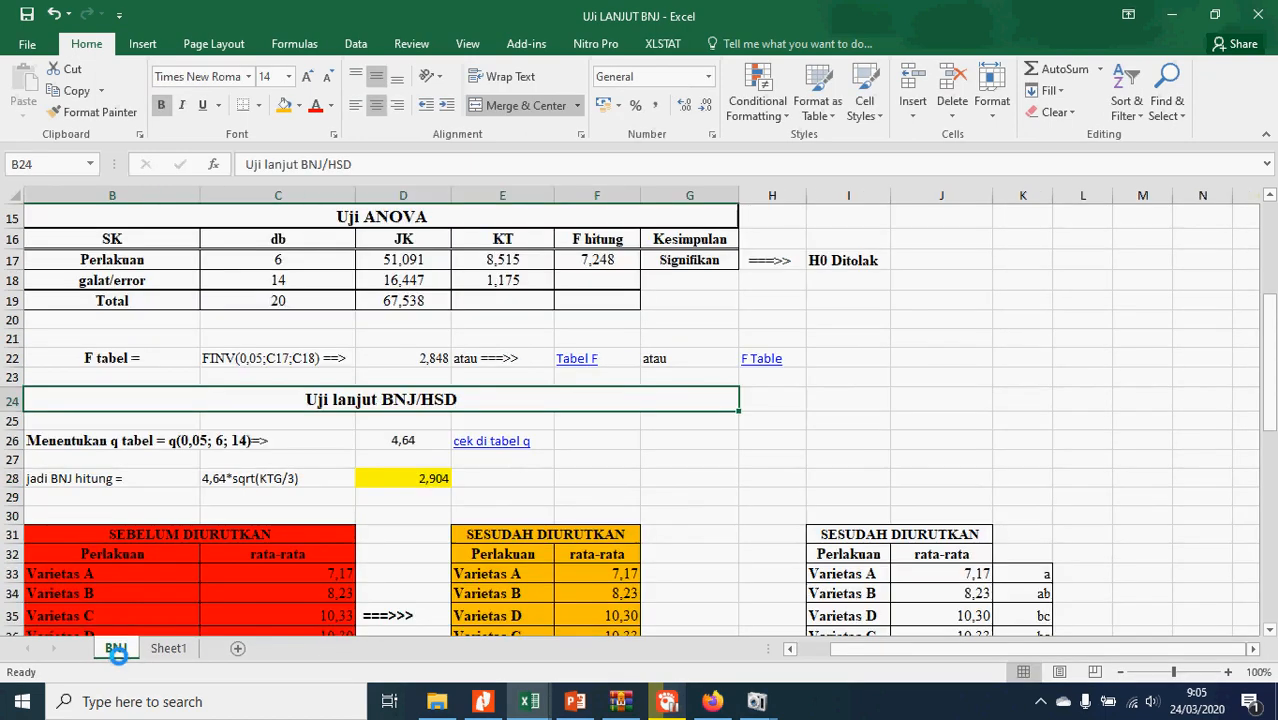
click(190, 441)
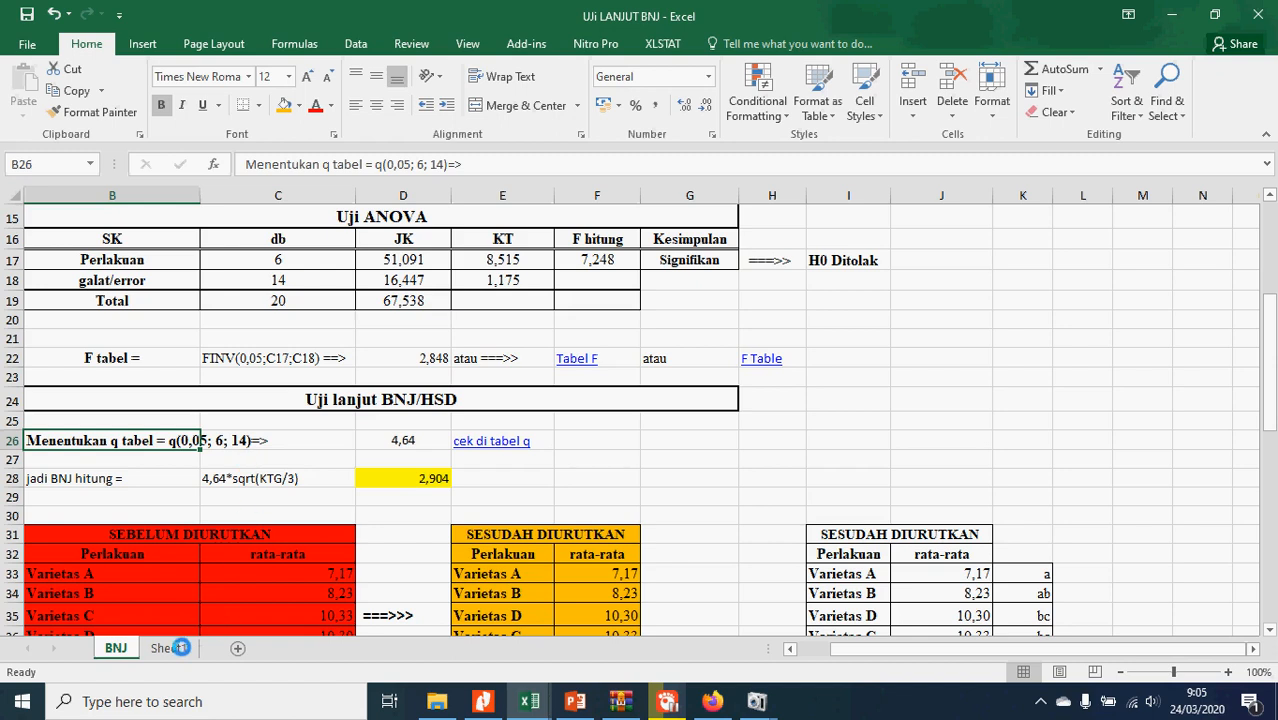
key(ctrl+c)
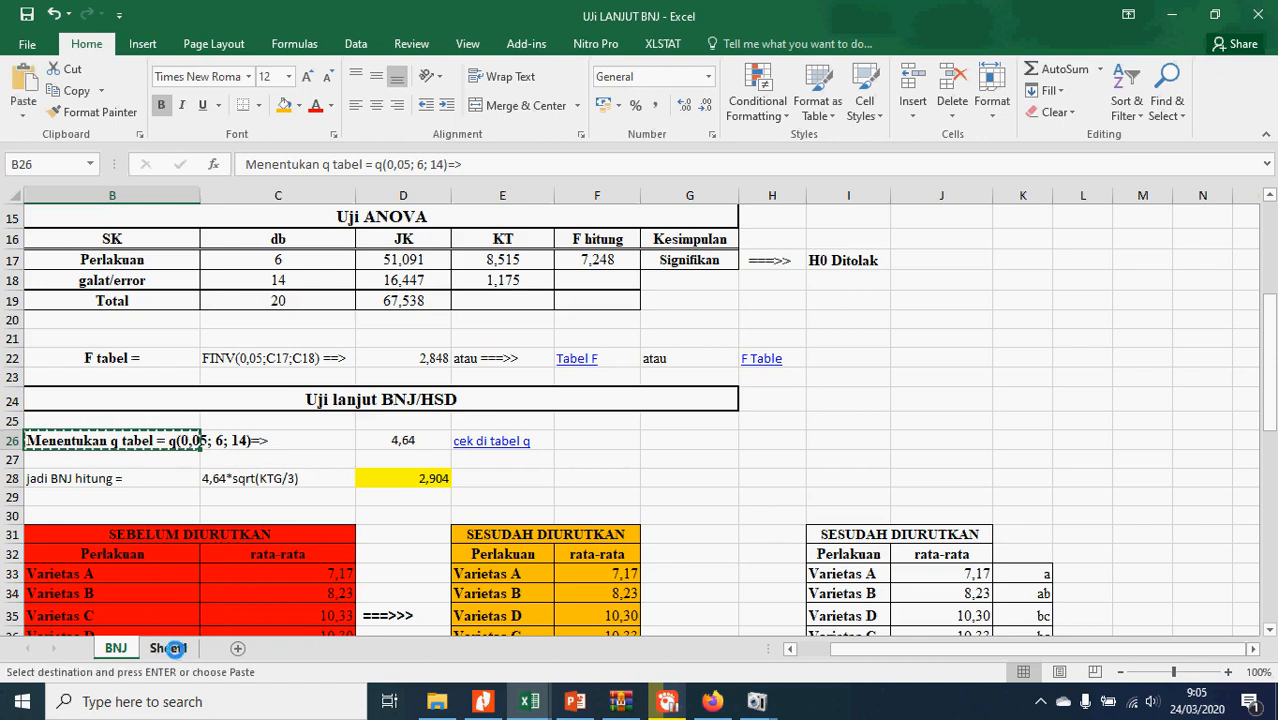
click(168, 649)
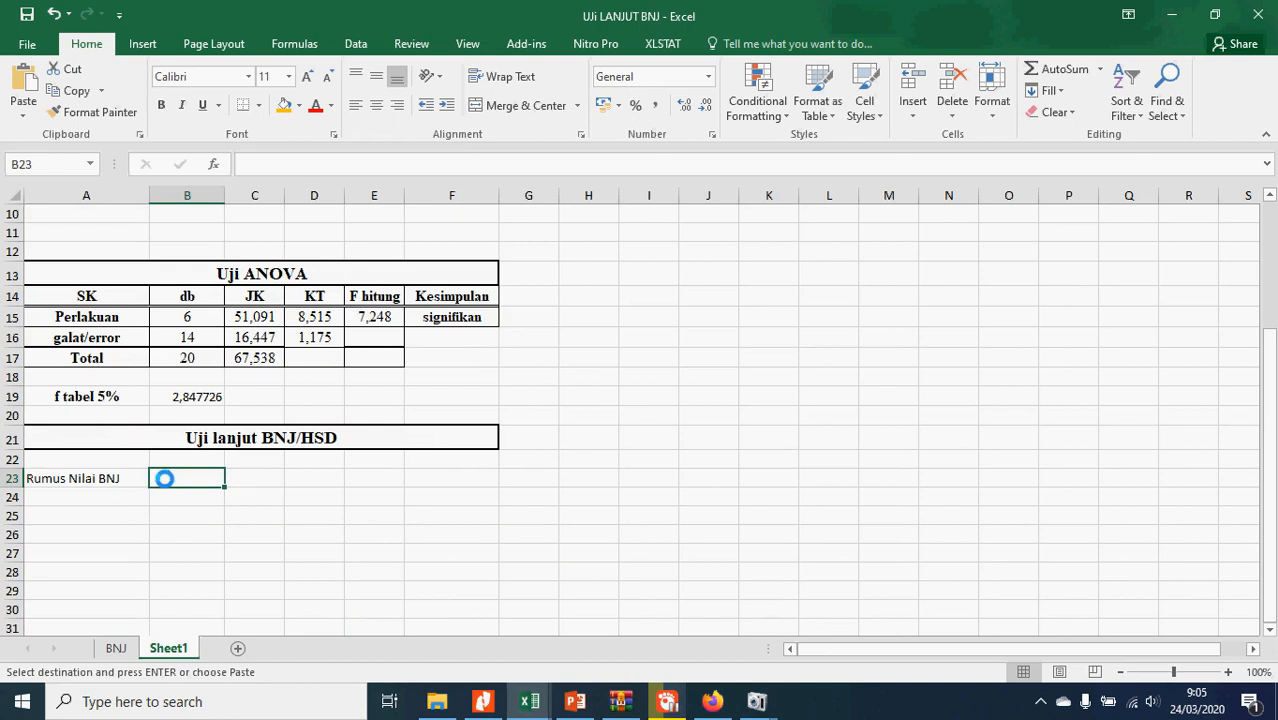
key(ctrl+v)
click(272, 479)
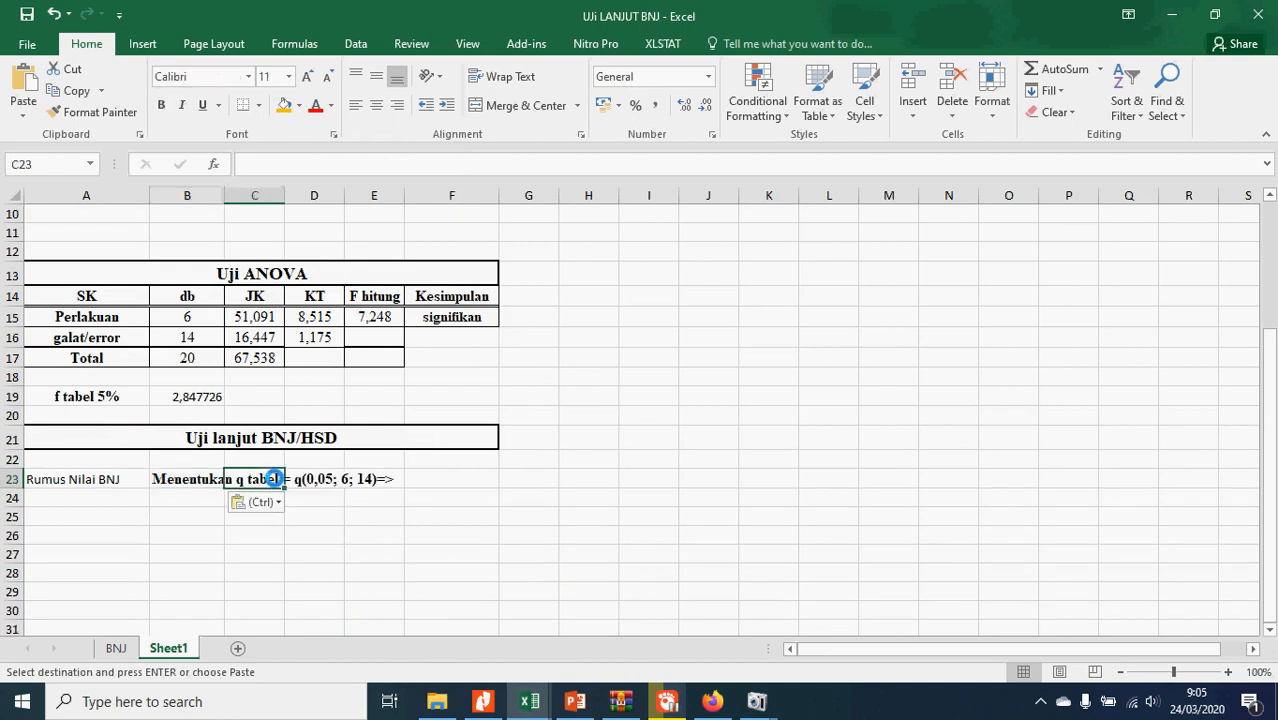
- Remove the words "Menentukan q tabel" from B23, keeping only "= q(0,05; 6; 14)=>"
drag(190, 481, 268, 478)
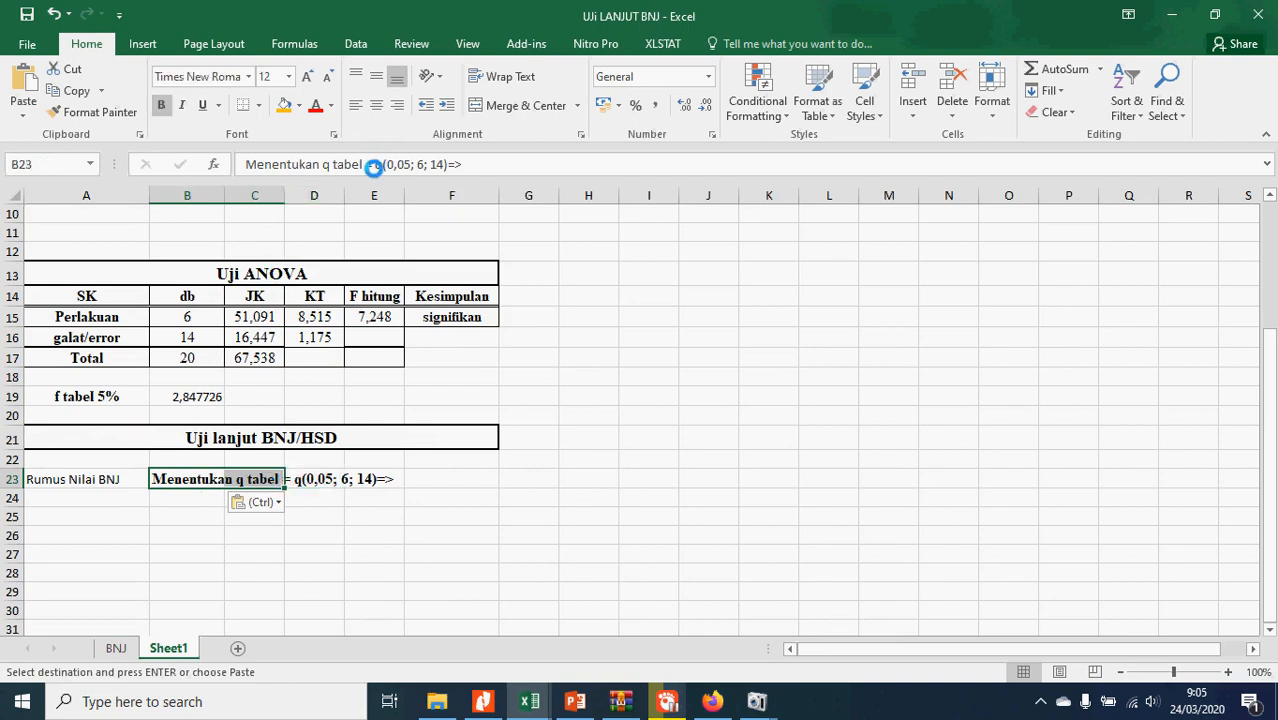
drag(364, 165, 234, 156)
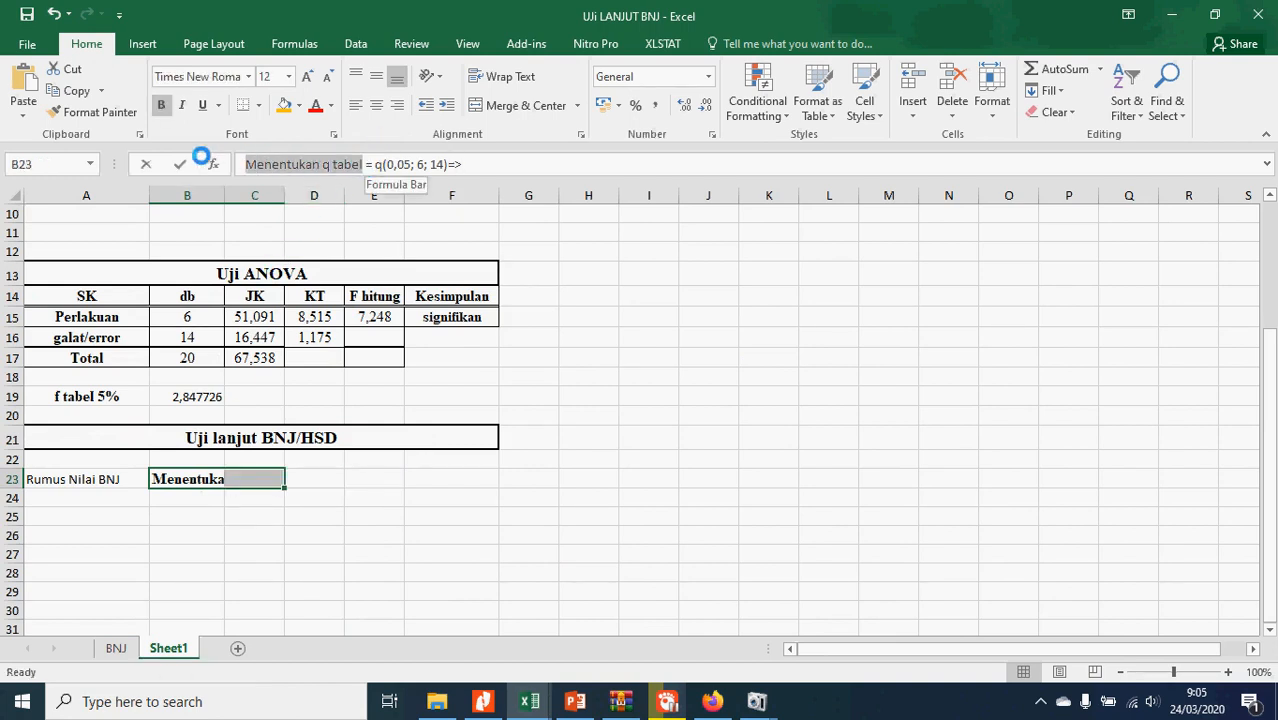
key(Delete)
click(233, 520)
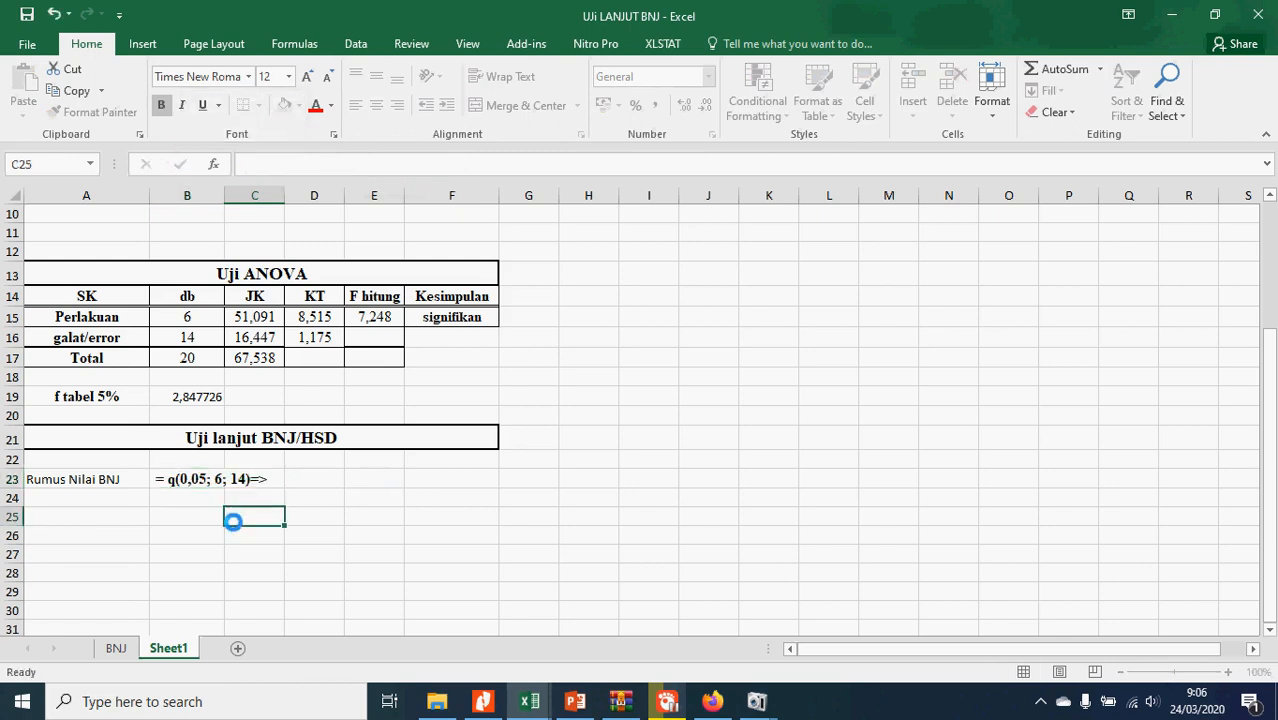
click(215, 508)
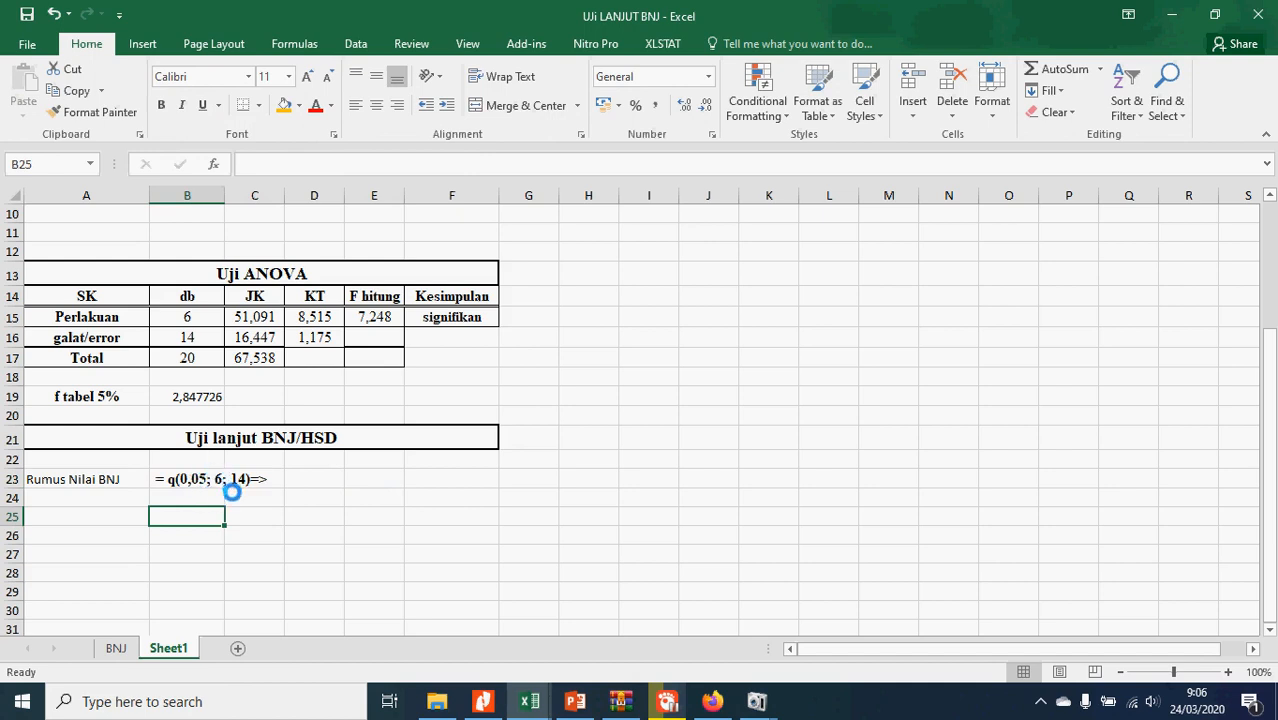
- Look up the 5% q value for k 6 and df 14 in tukey_table.pdf in Nitro Pro and enter 4,64 in D23 of the Excel sheet
click(335, 480)
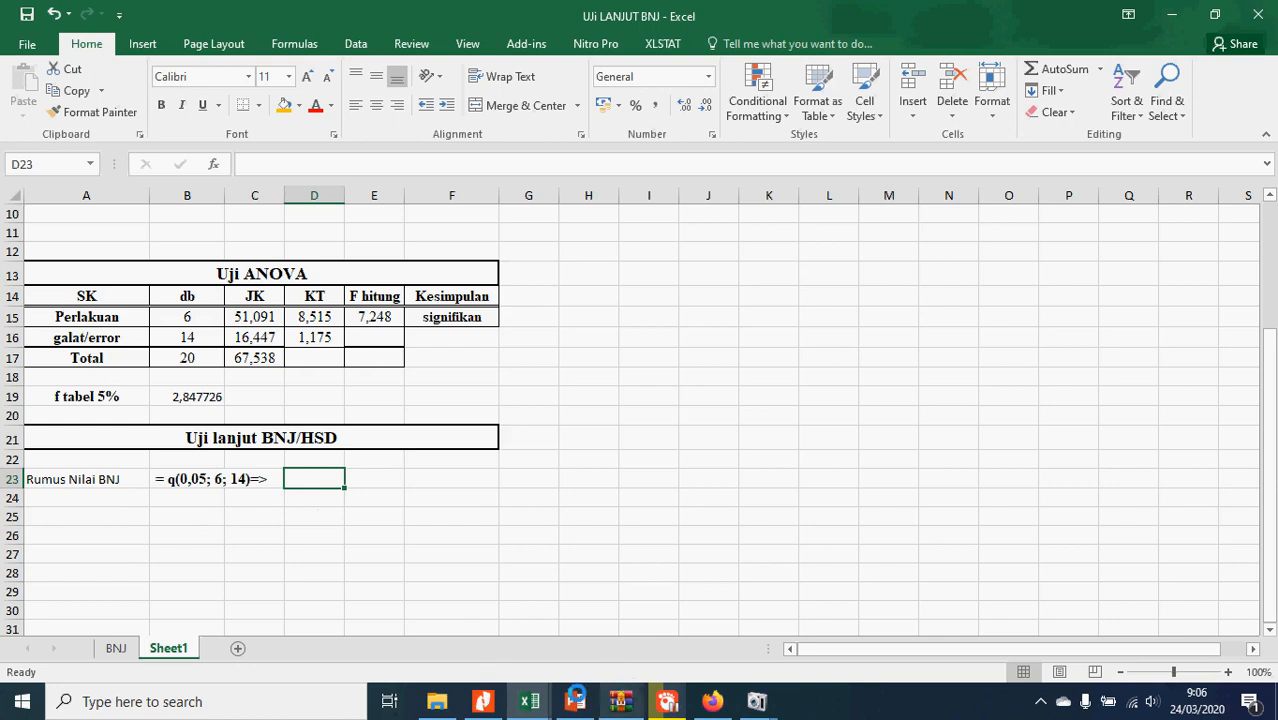
click(483, 701)
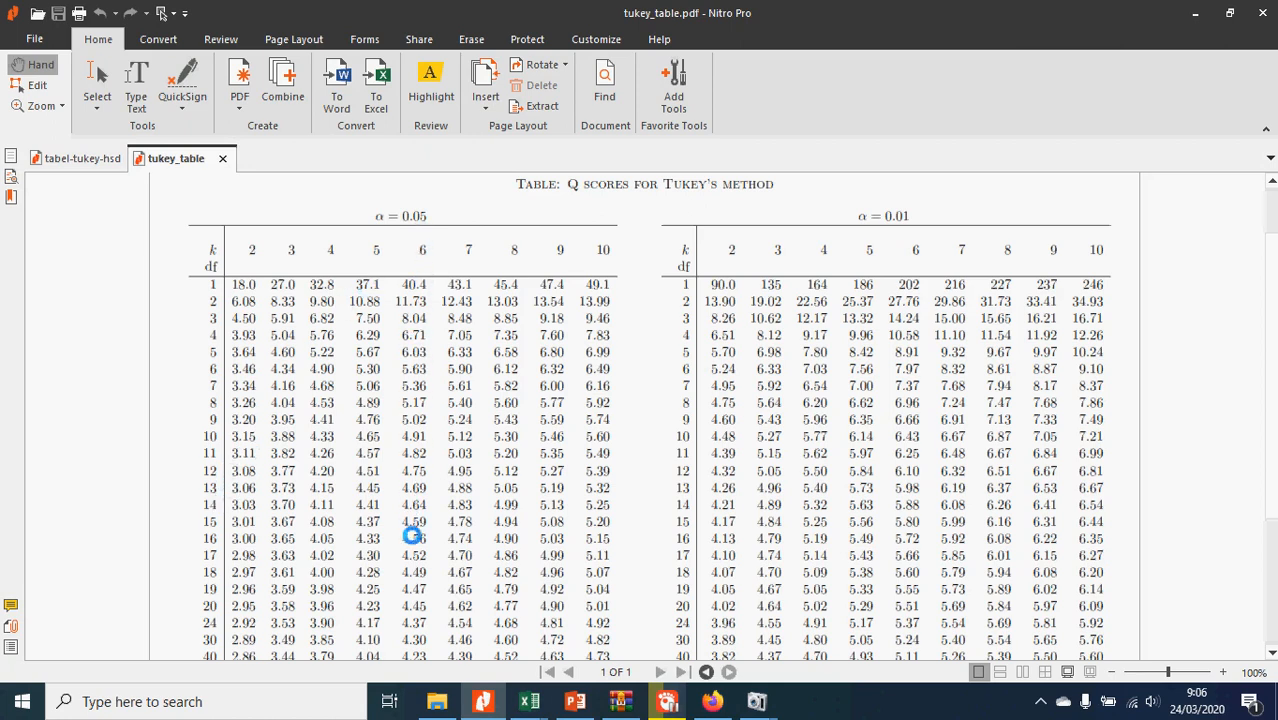
mouse_move(529, 701)
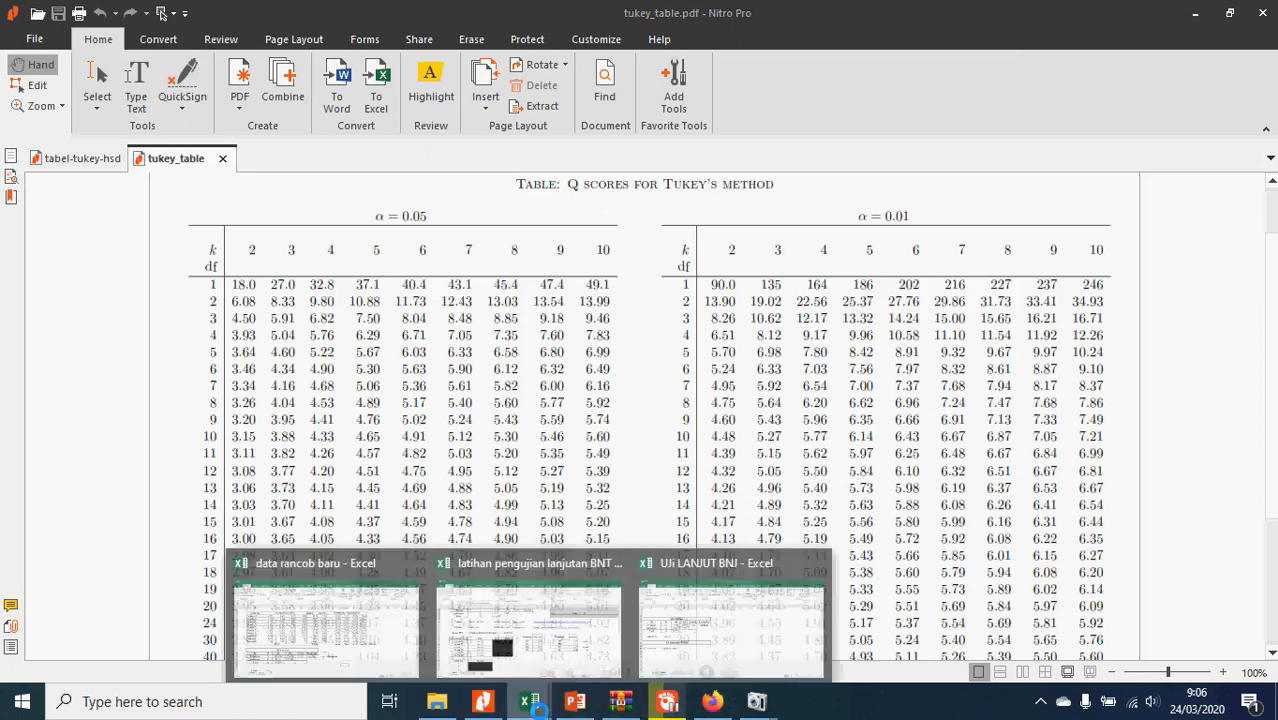
click(701, 601)
text(4,)
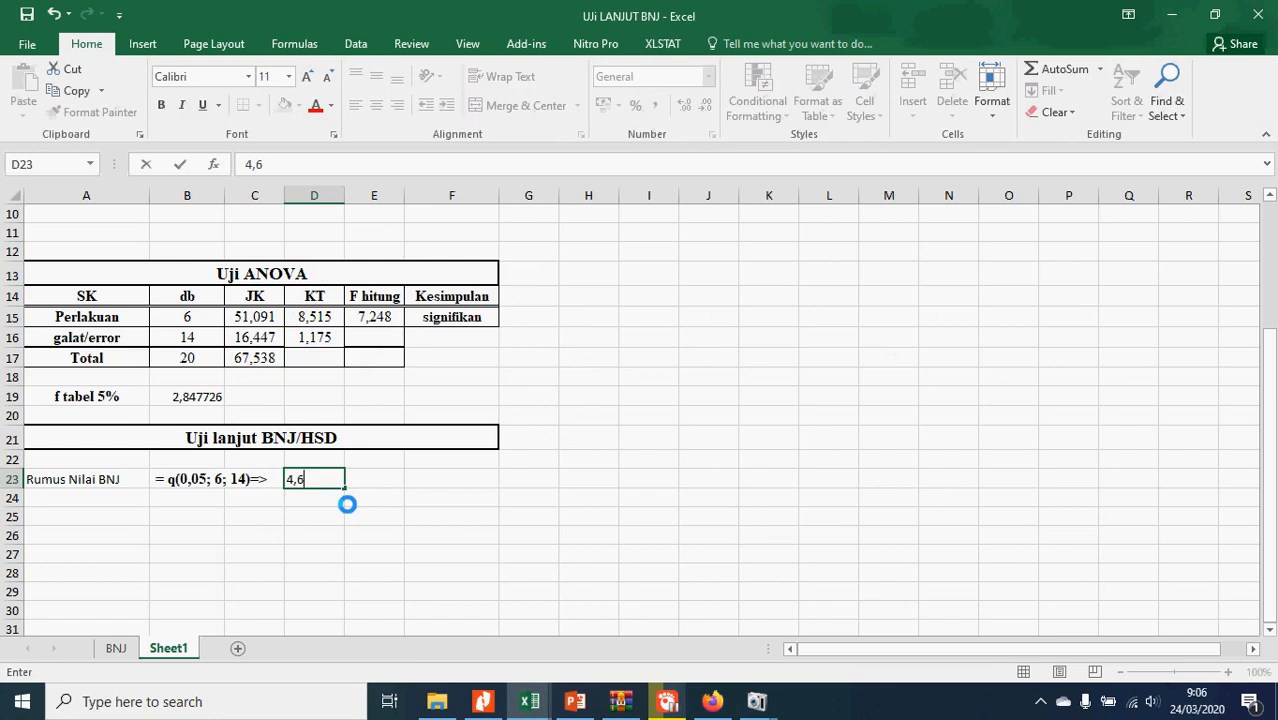
text(64)
click(92, 517)
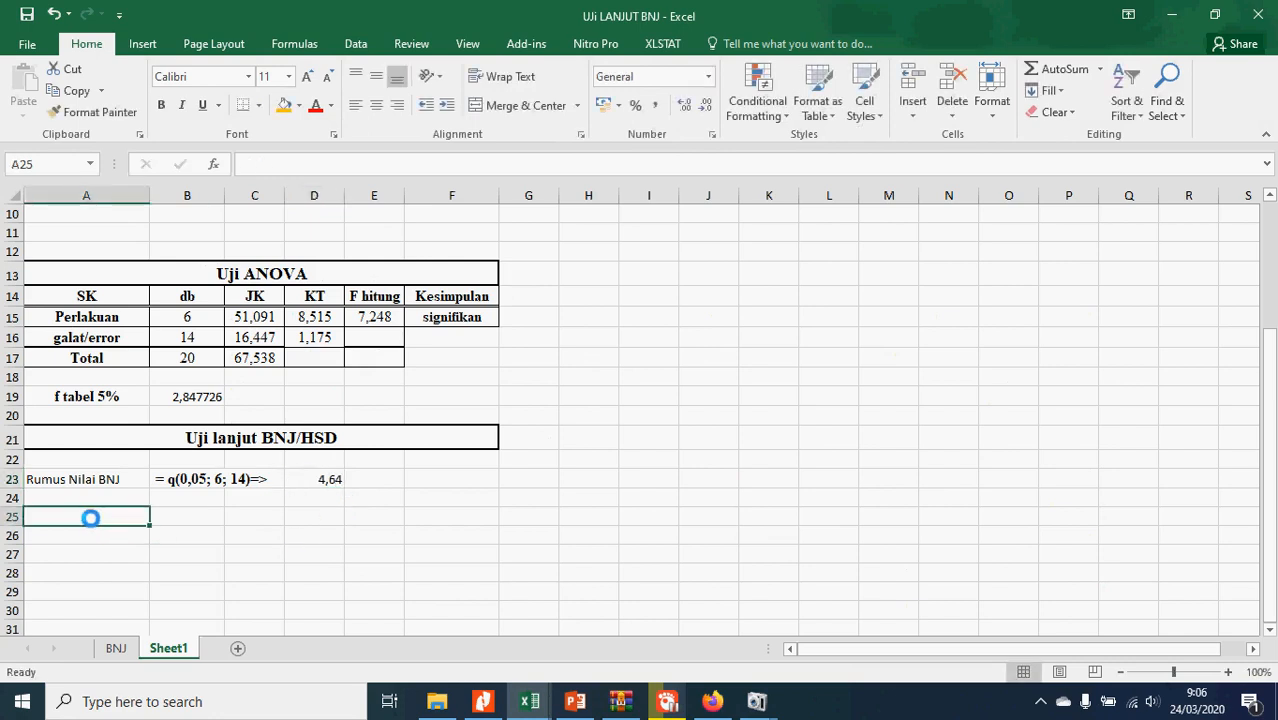
- Replace the label in A23 with "tabel tukey"
click(90, 479)
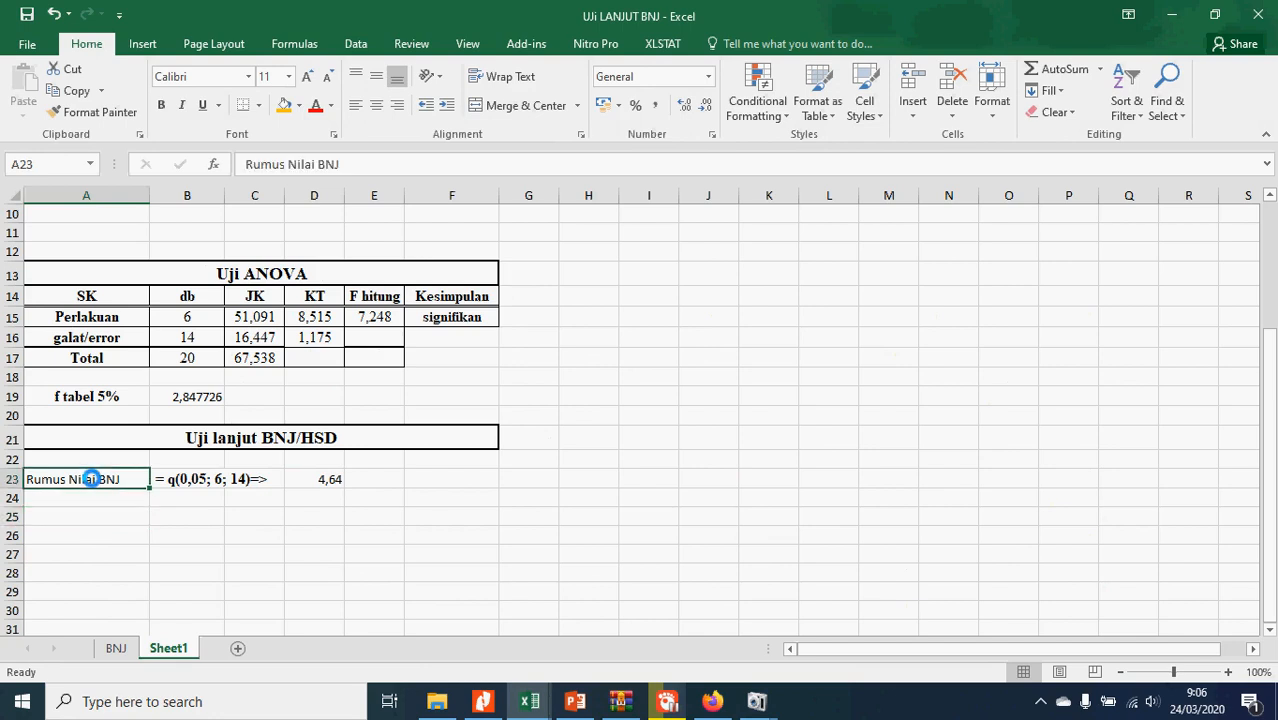
text(tabel)
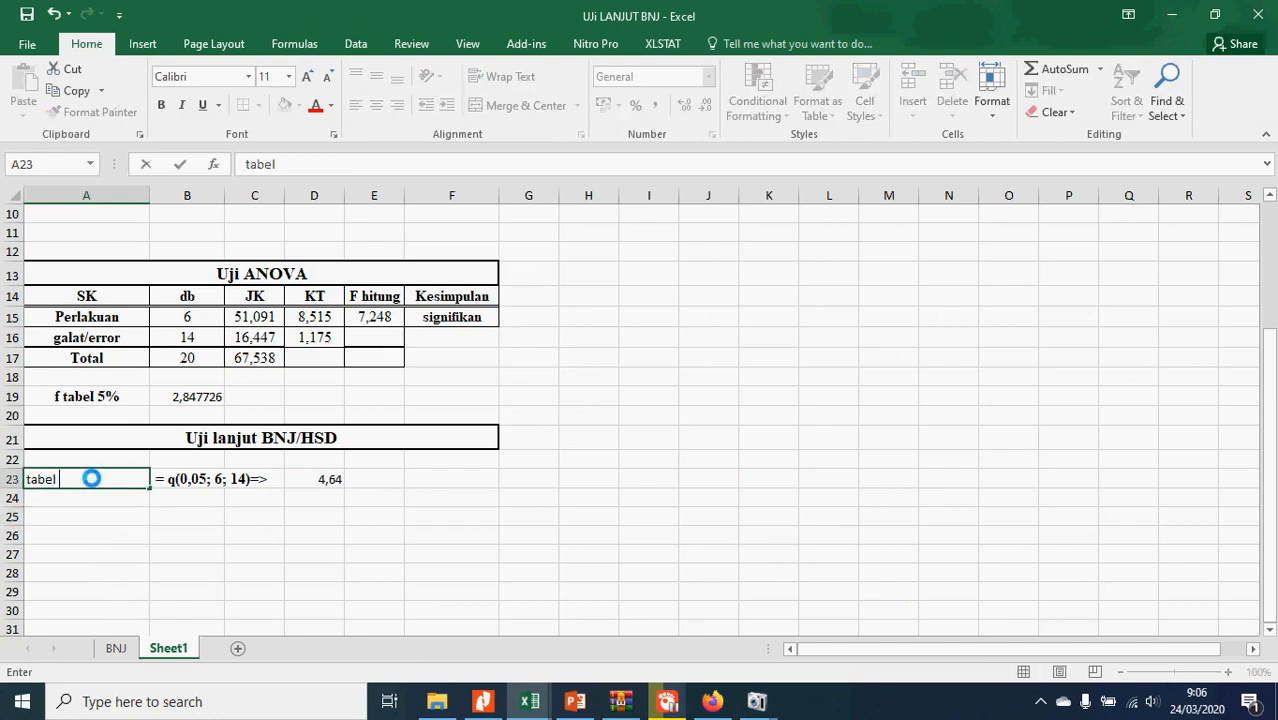
text( tke)
key(BackSpace)
key(BackSpace)
text(u)
key(Return)
key(Return)
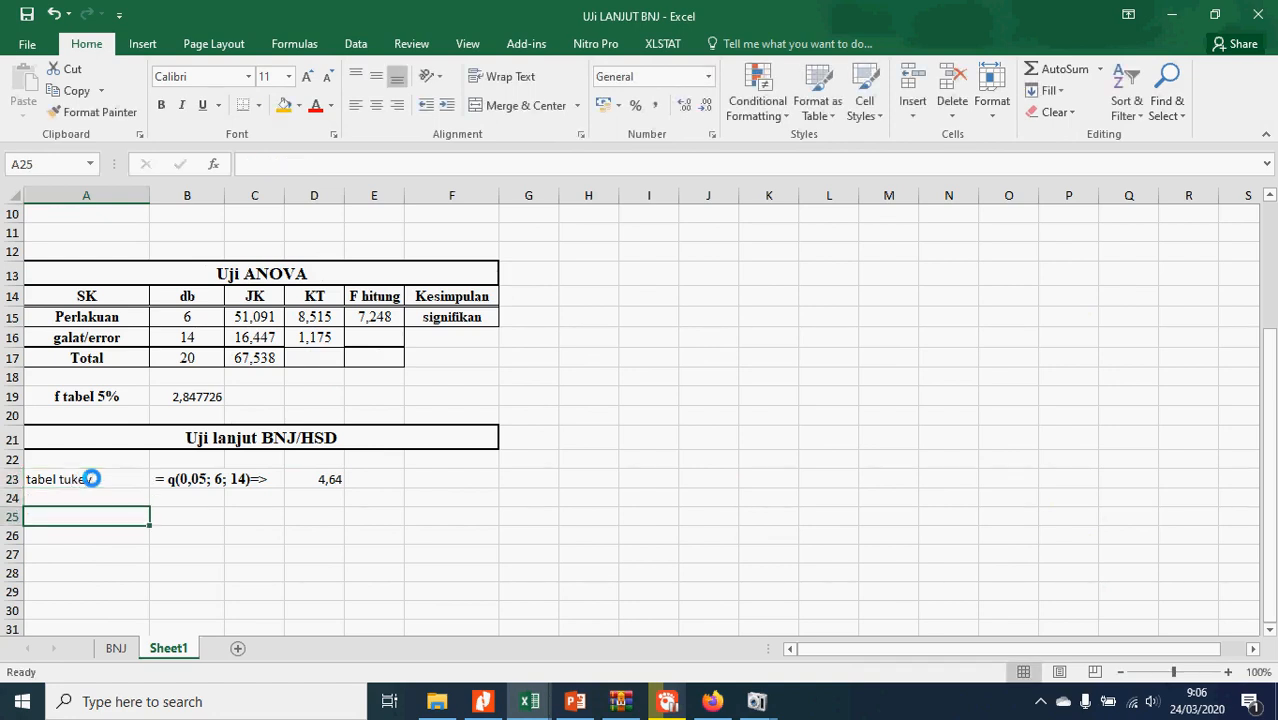
- Label A25 "Nilai BNJ" and calculate the BNJ value in B25 with the formula =D23*sqrt(D16/3)
text(Nilai BNJ)
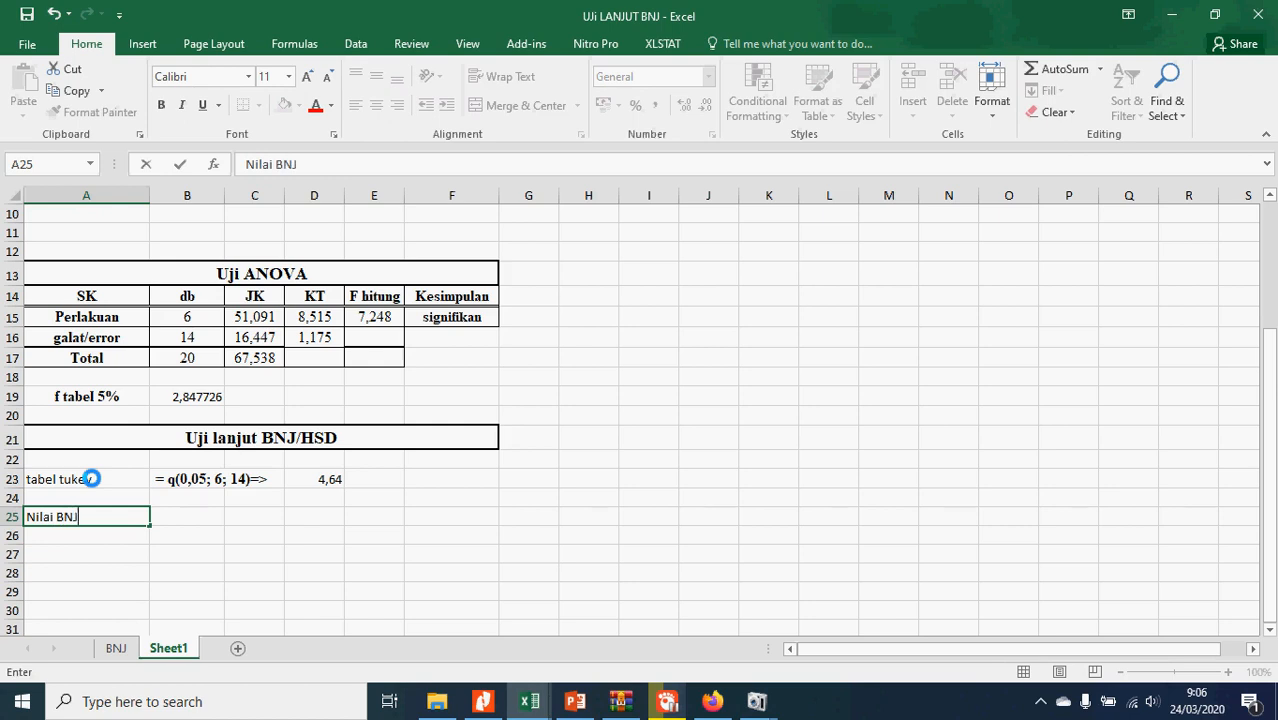
key(Tab)
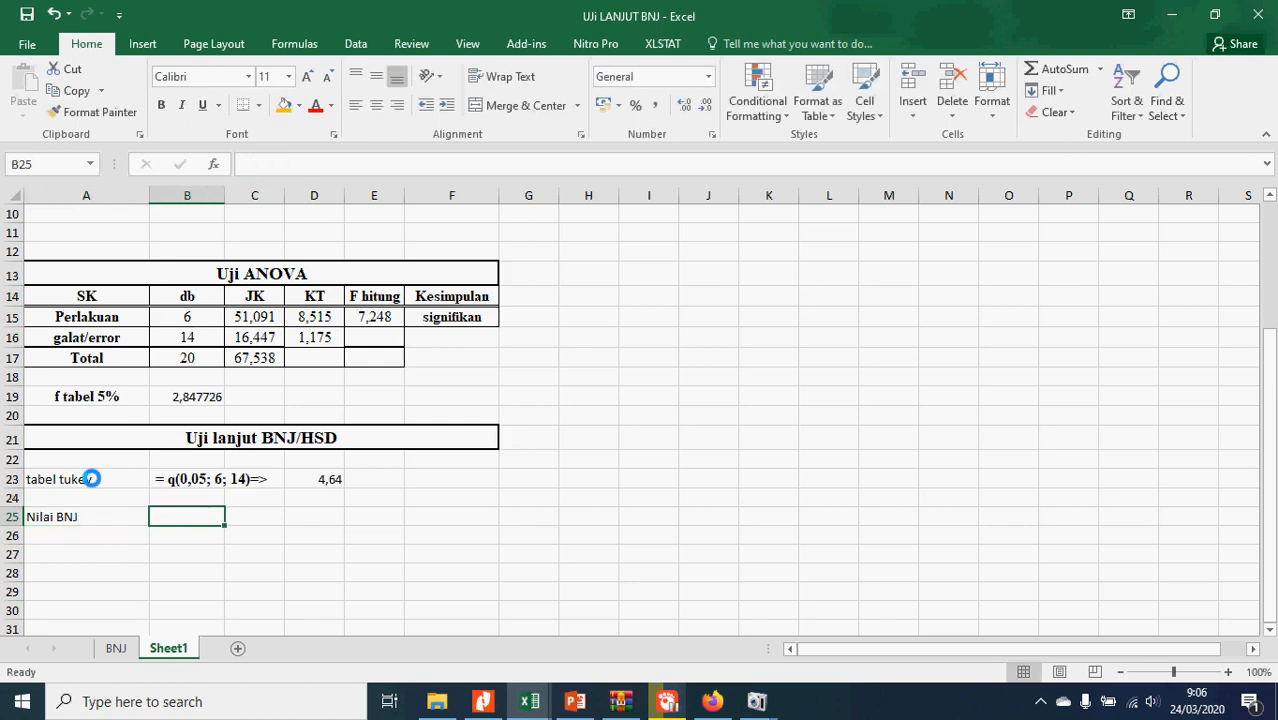
text(=)
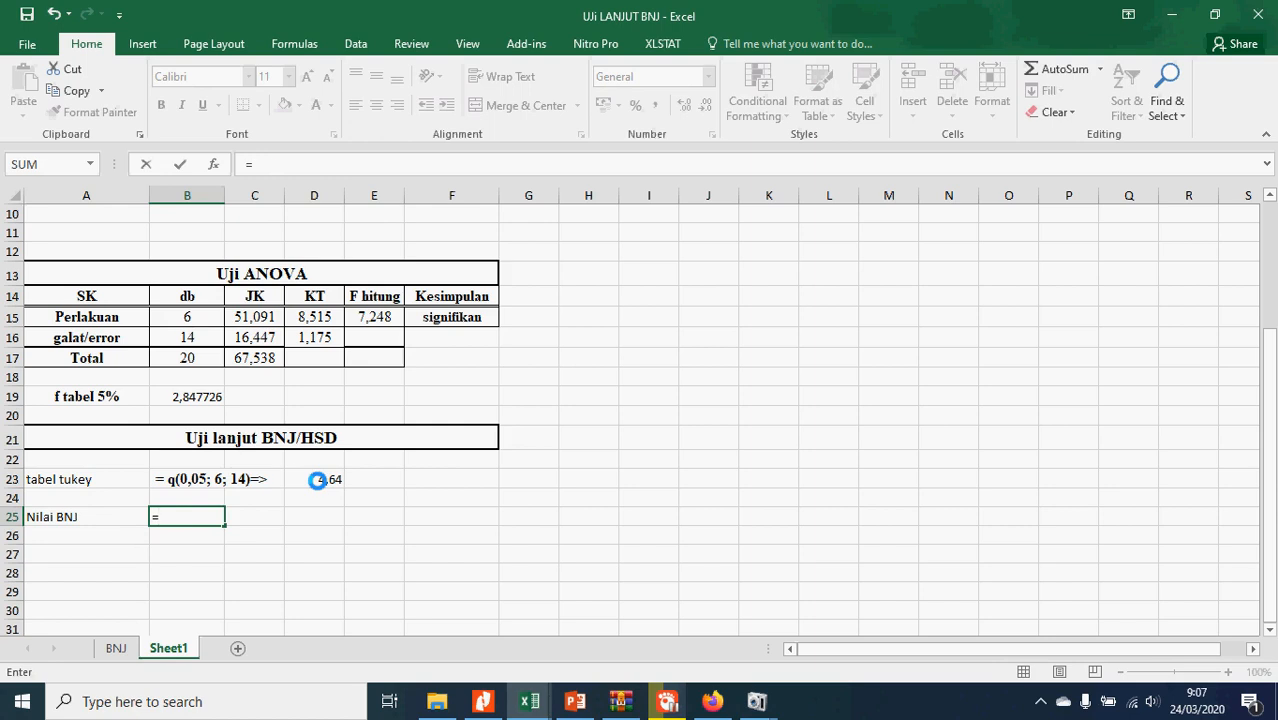
click(317, 480)
text(*)
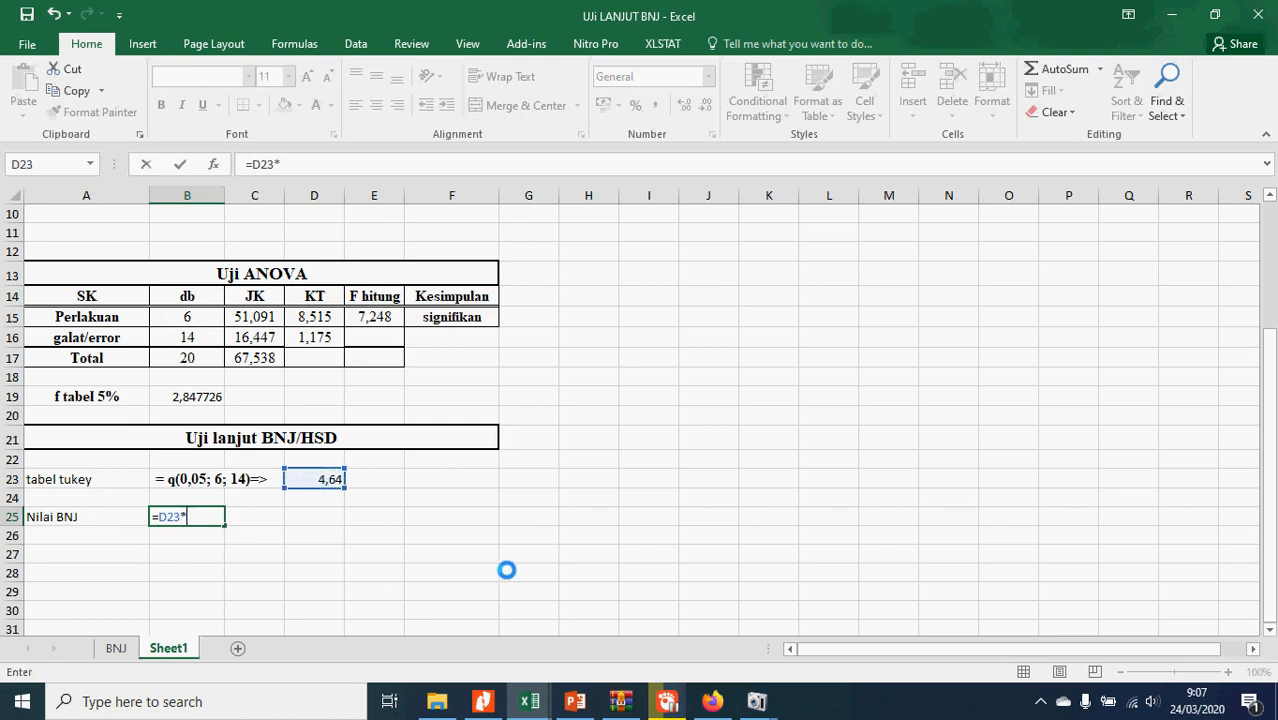
text(sqrt()
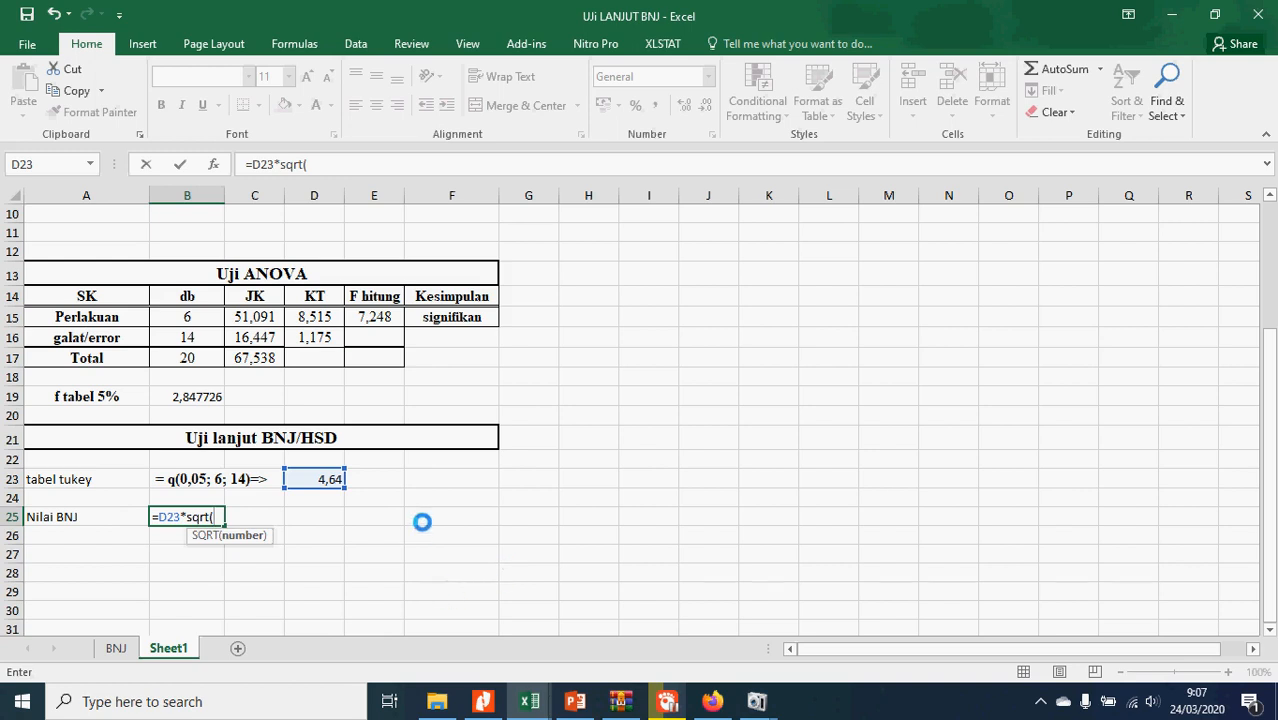
scroll(422, 521, up, 1)
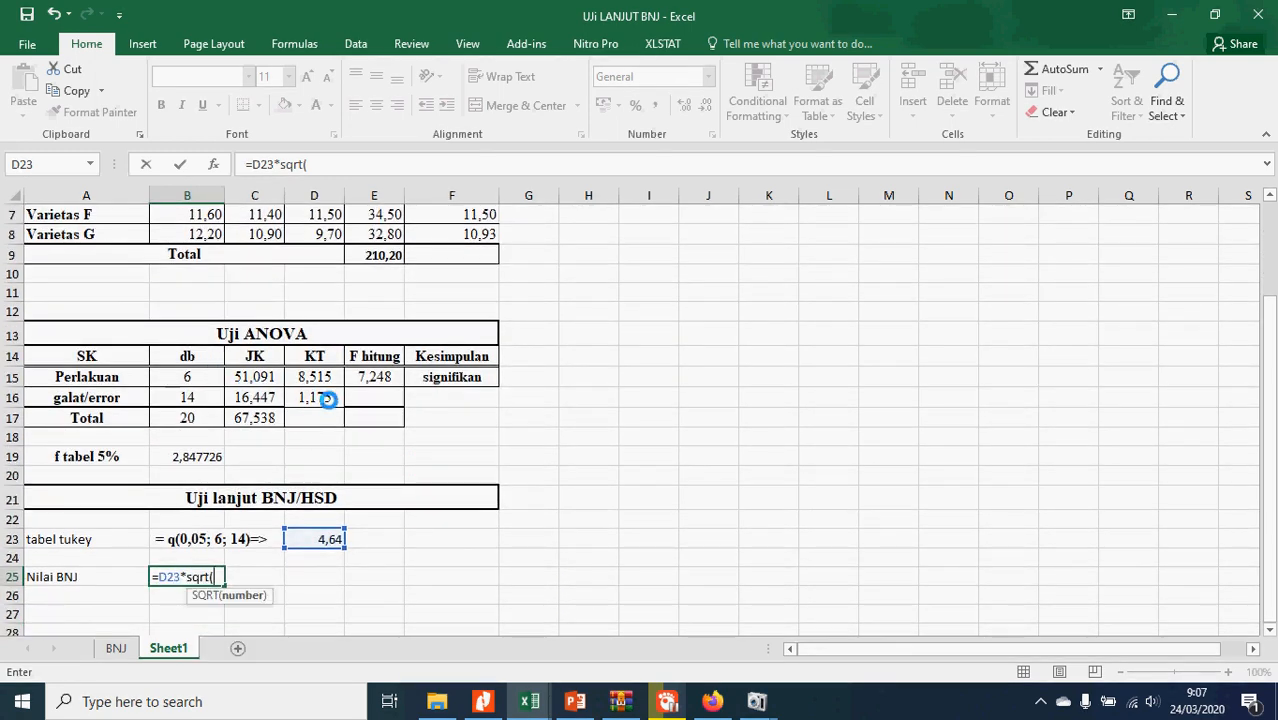
click(312, 398)
text(/)
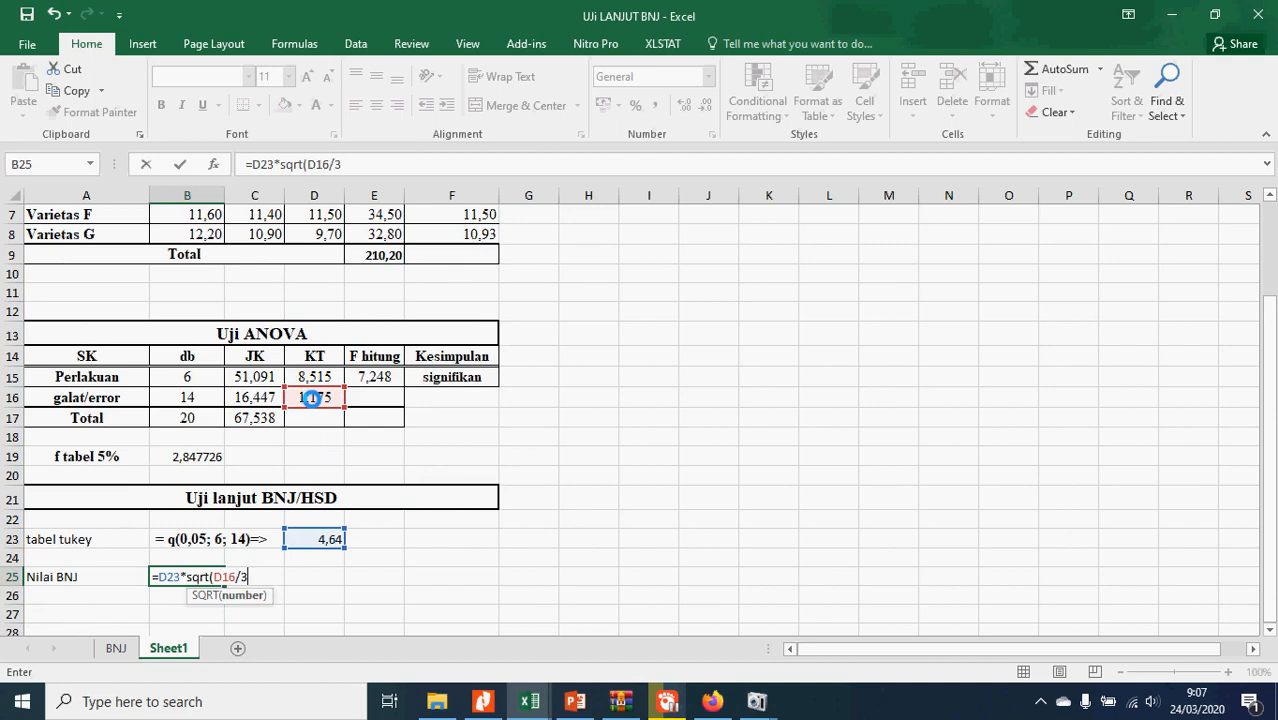
text(3))
key(Return)
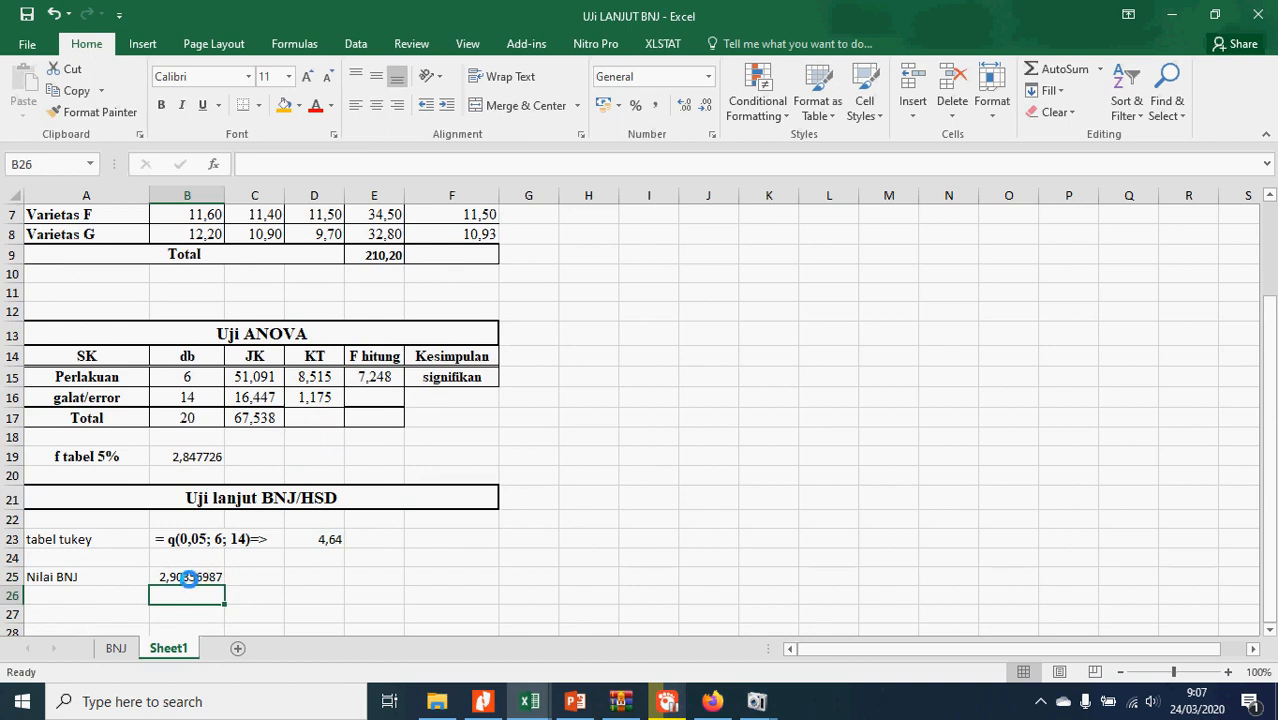
- Reduce the BNJ value in B25 to three decimal places
scroll(191, 573, down, 2)
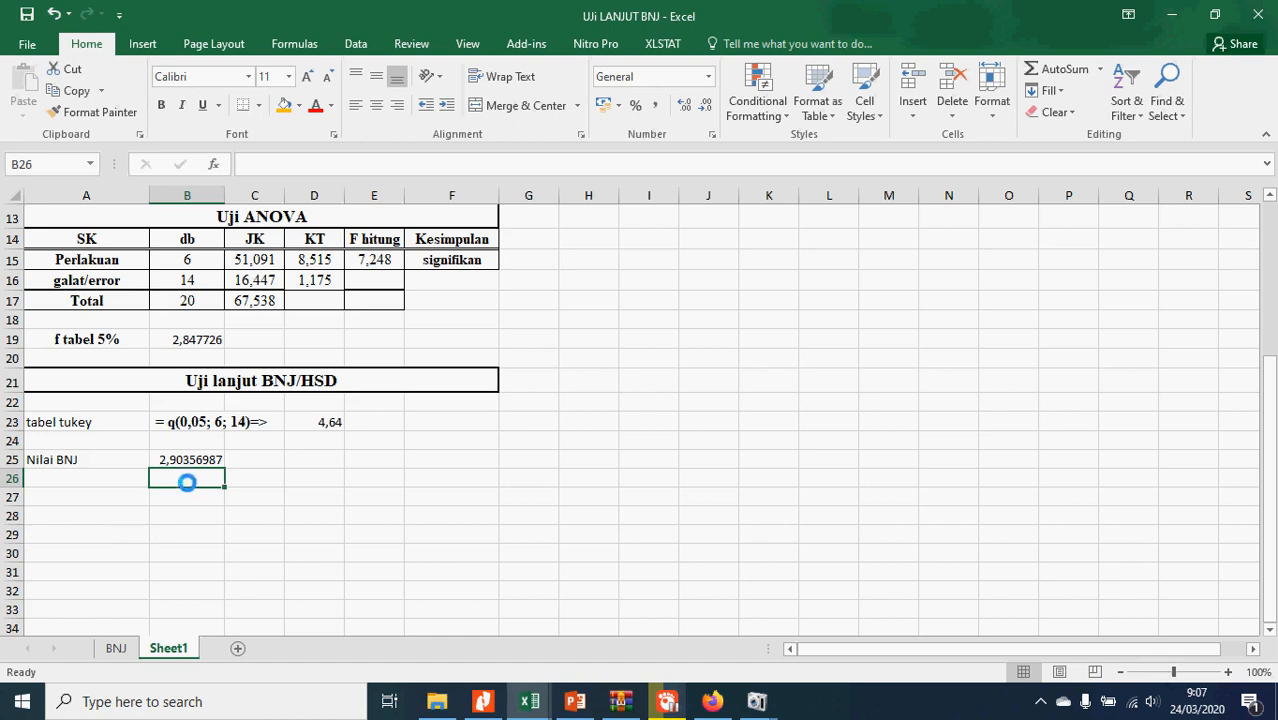
click(176, 459)
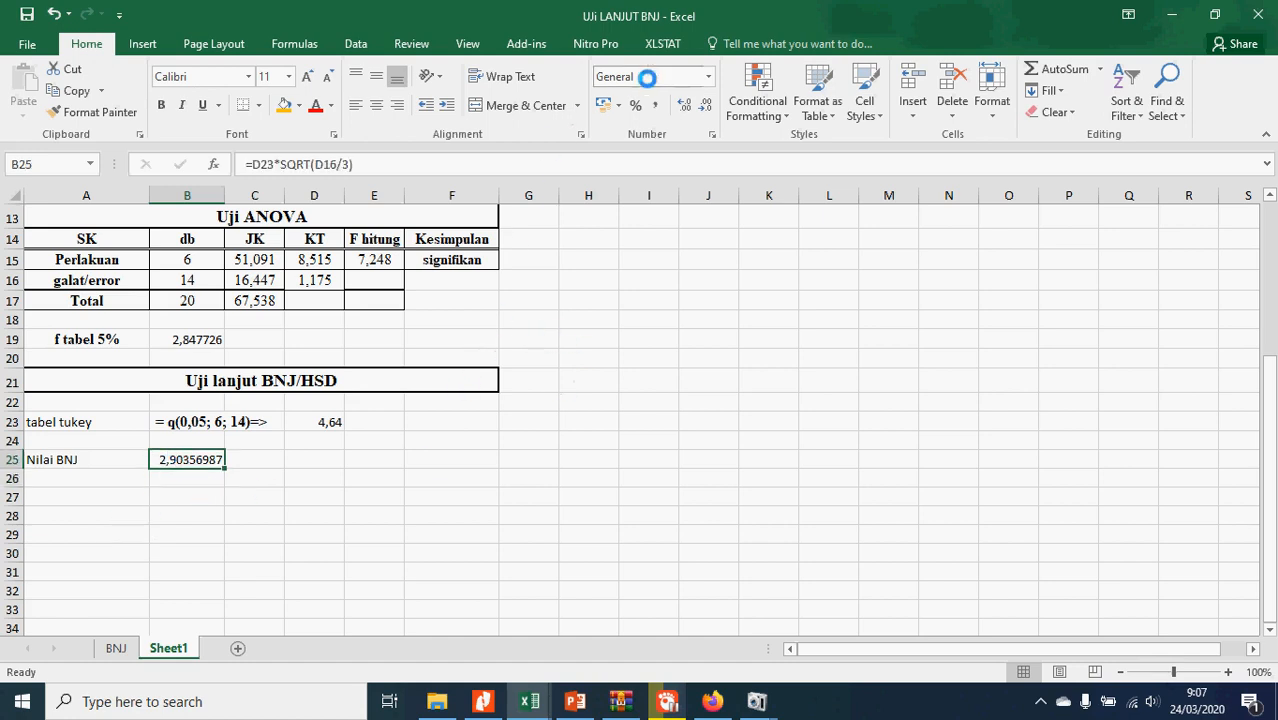
click(697, 105)
click(697, 105)
click(697, 105)
click(697, 105)
click(697, 105)
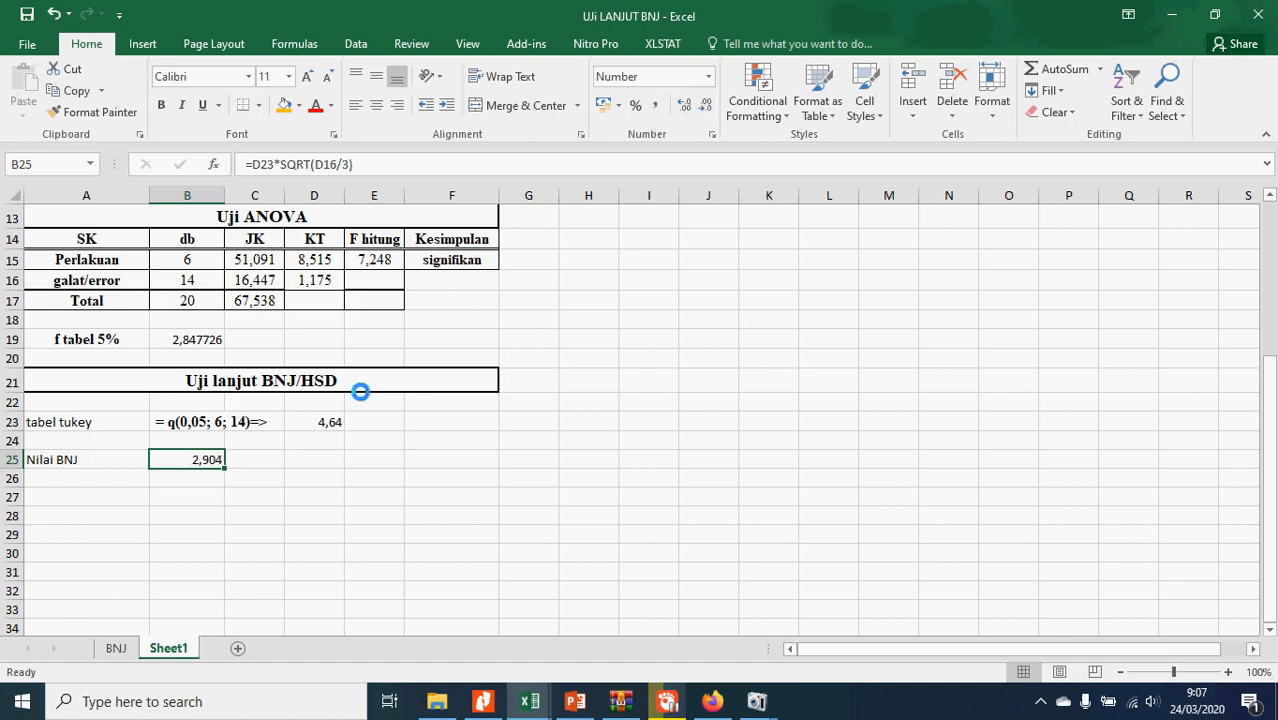
- Label A27 "rata-rata perlakuan sebelum diurutkan"
click(90, 482)
click(88, 496)
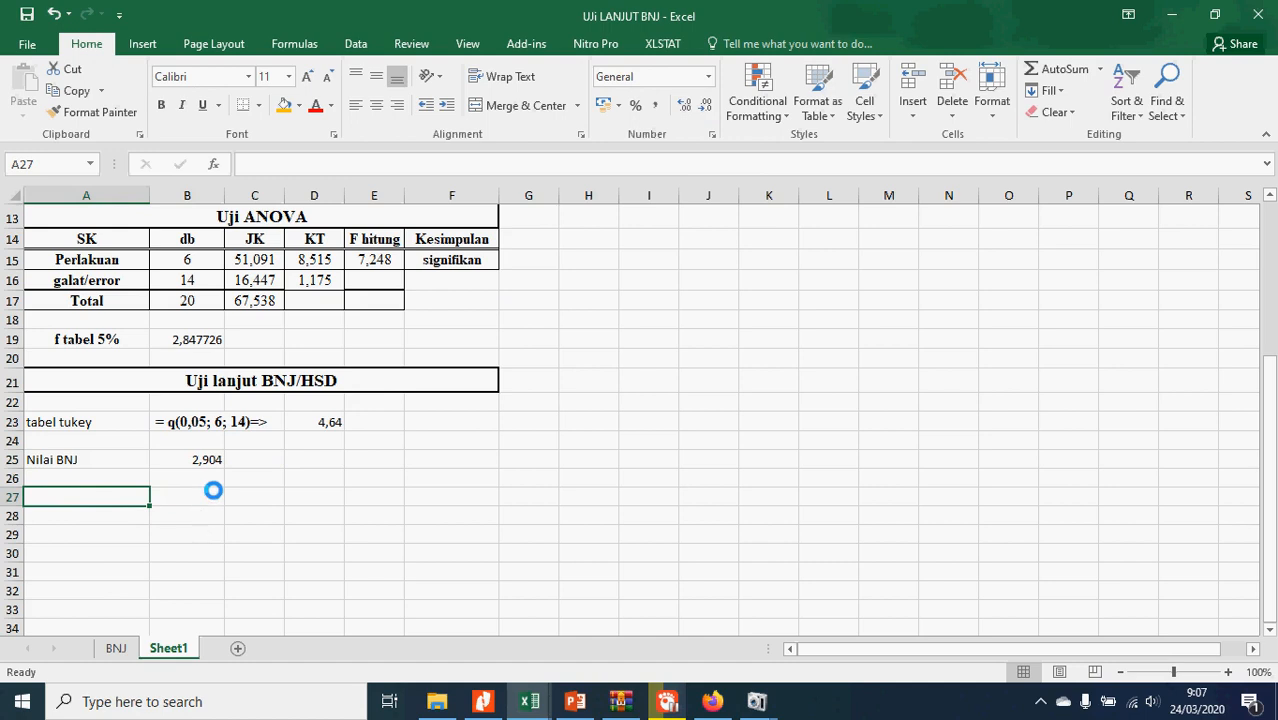
text(rata-rata perlakuan)
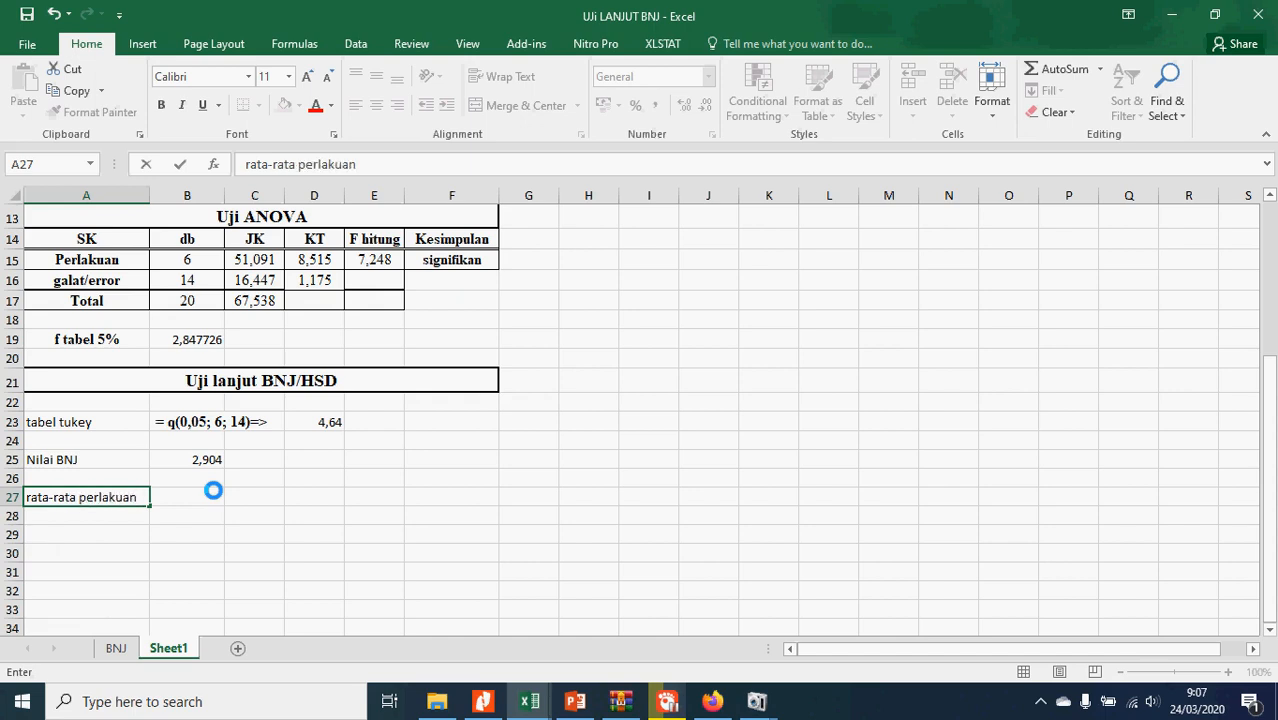
text( sebelum diu)
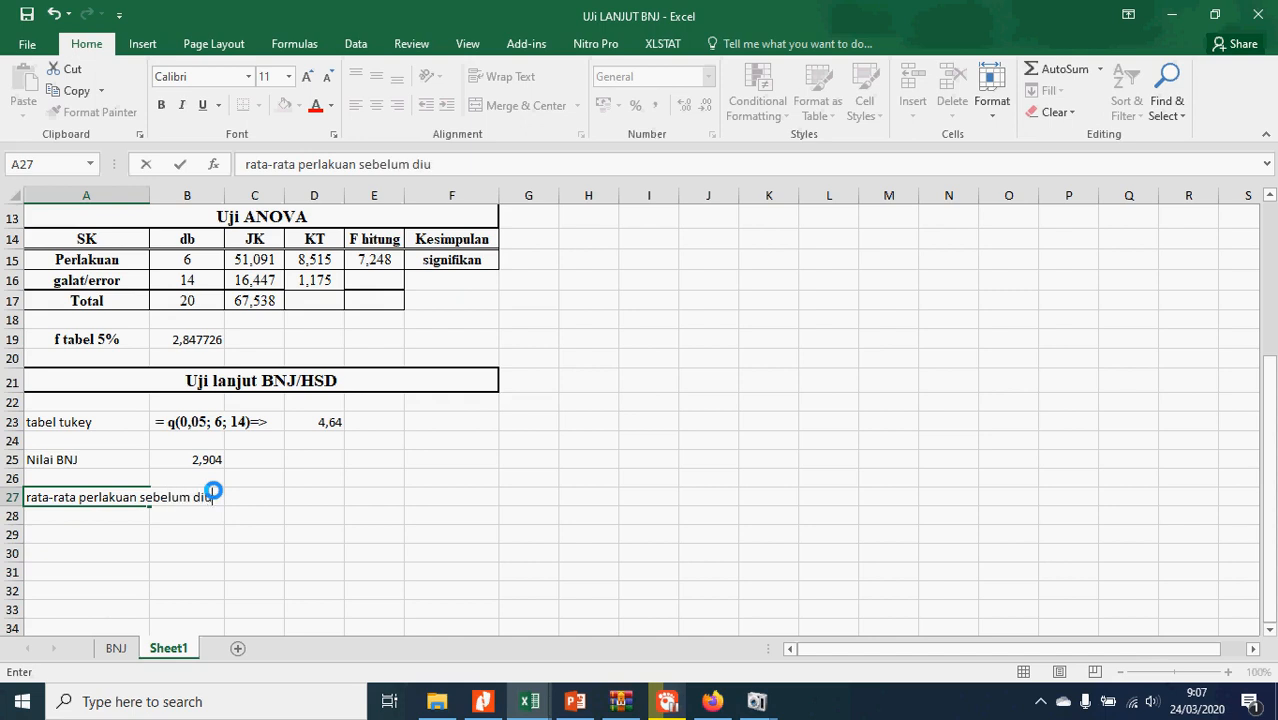
text(rutkan)
key(Return)
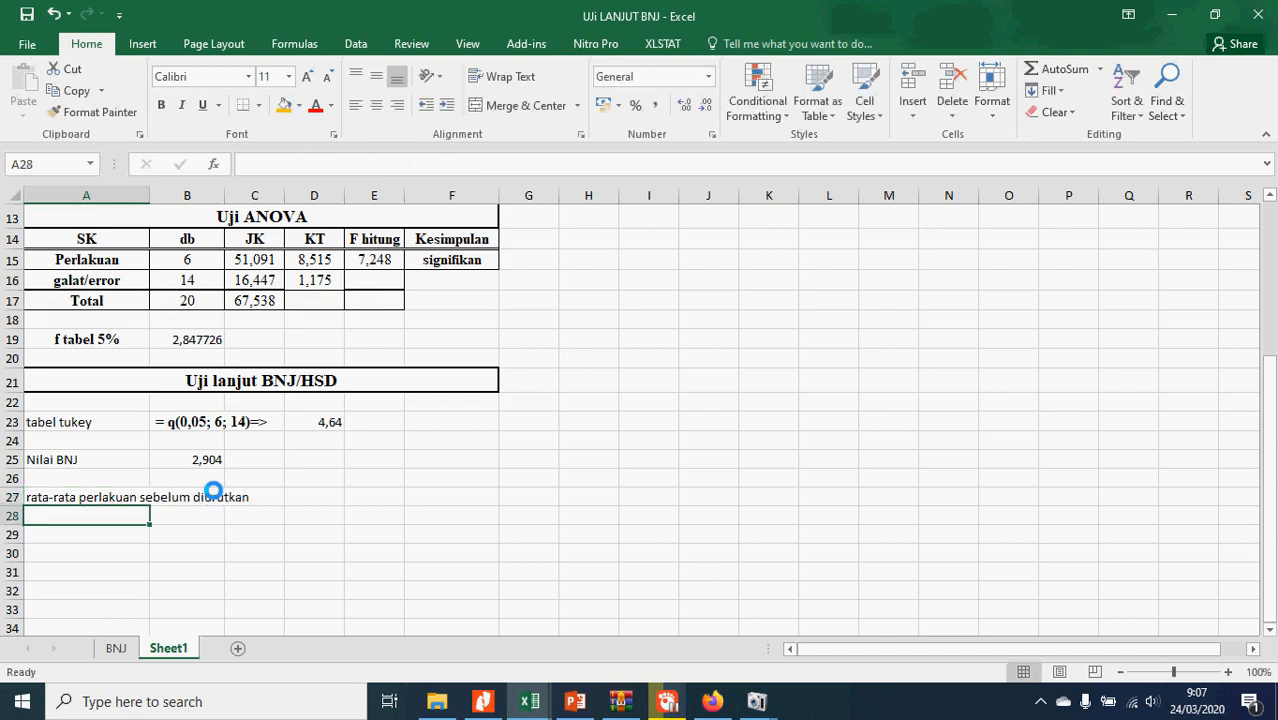
key(Return)
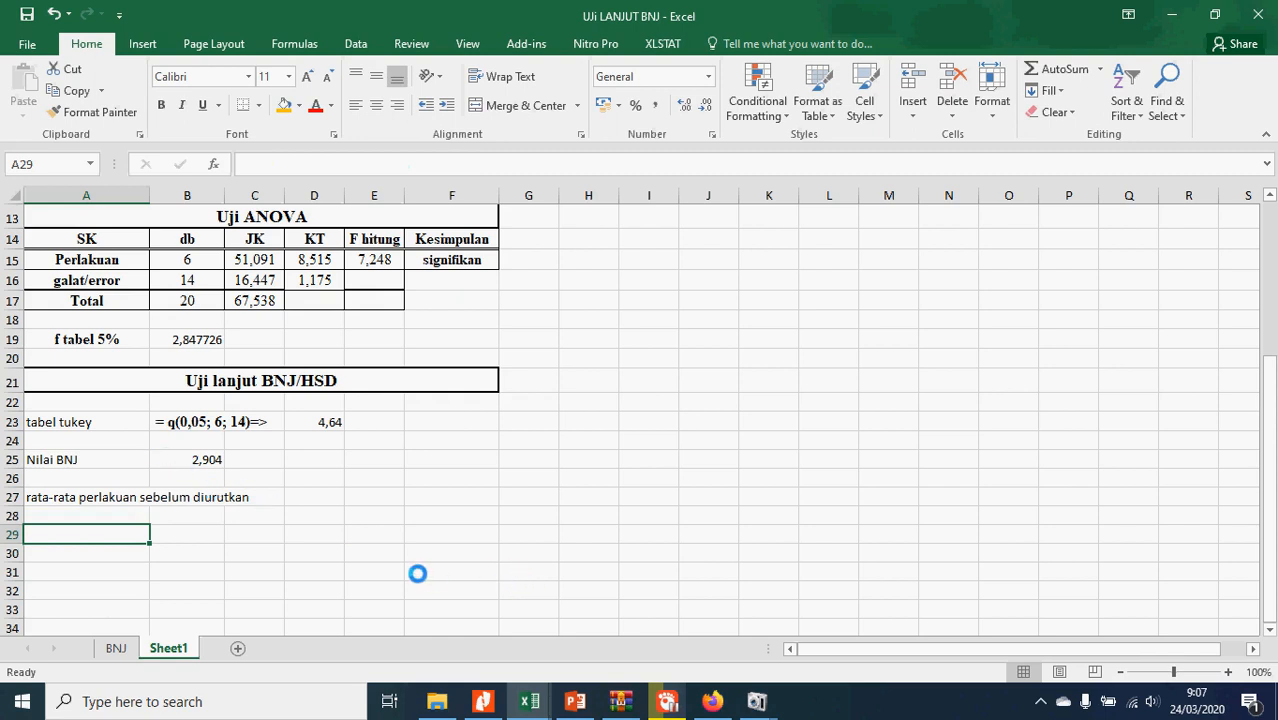
scroll(418, 573, up, 4)
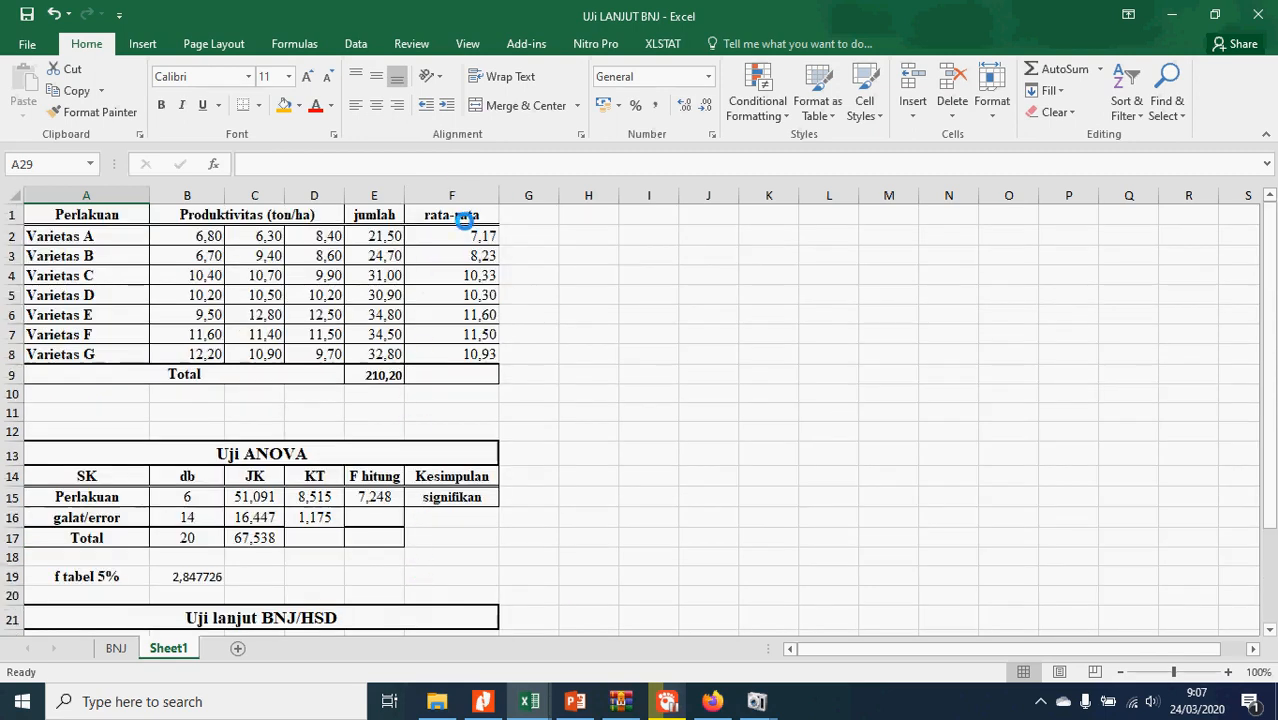
mouse_move(465, 227)
mouse_down()
mouse_move(478, 234)
mouse_move(484, 347)
mouse_up()
key(ctrl+q)
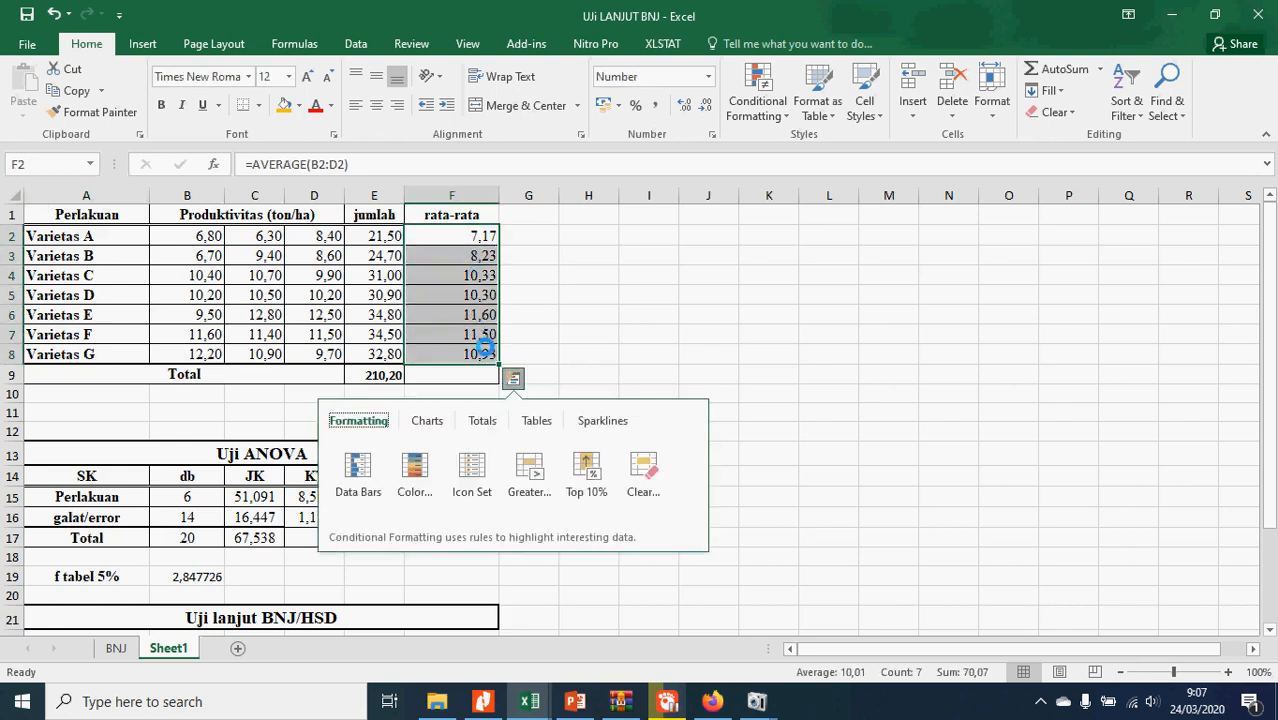
click(447, 237)
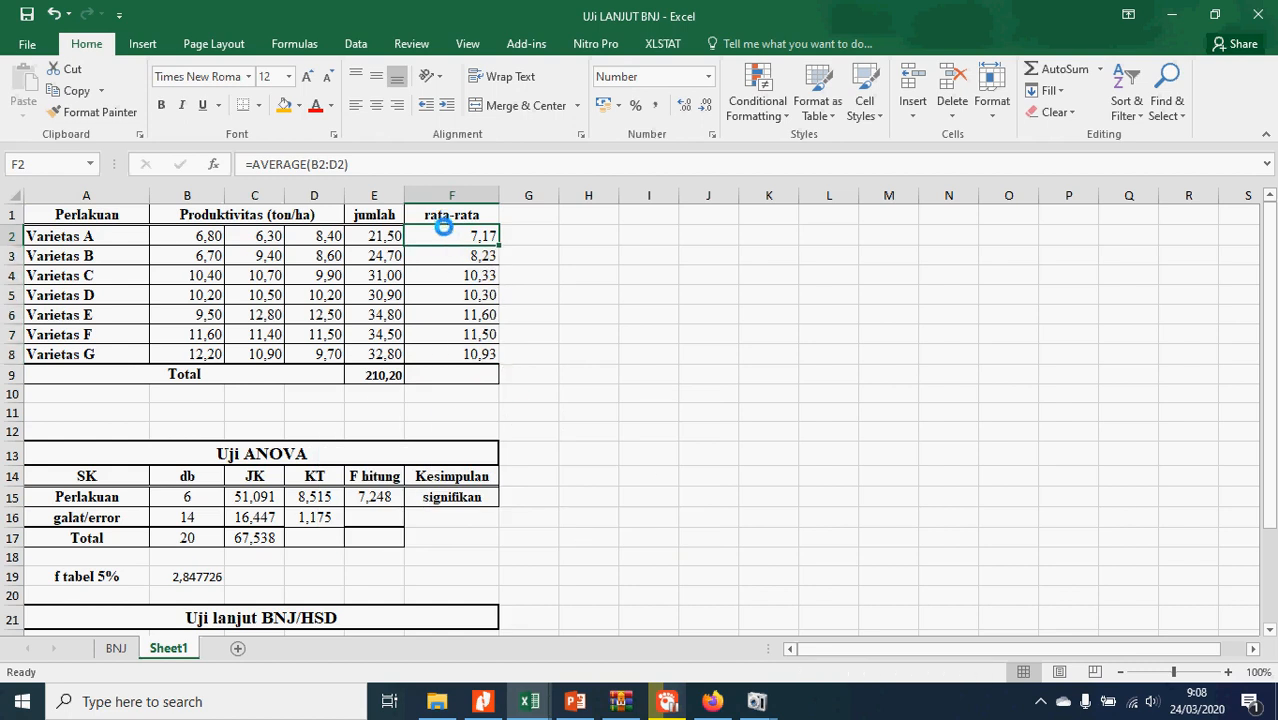
drag(448, 240, 491, 354)
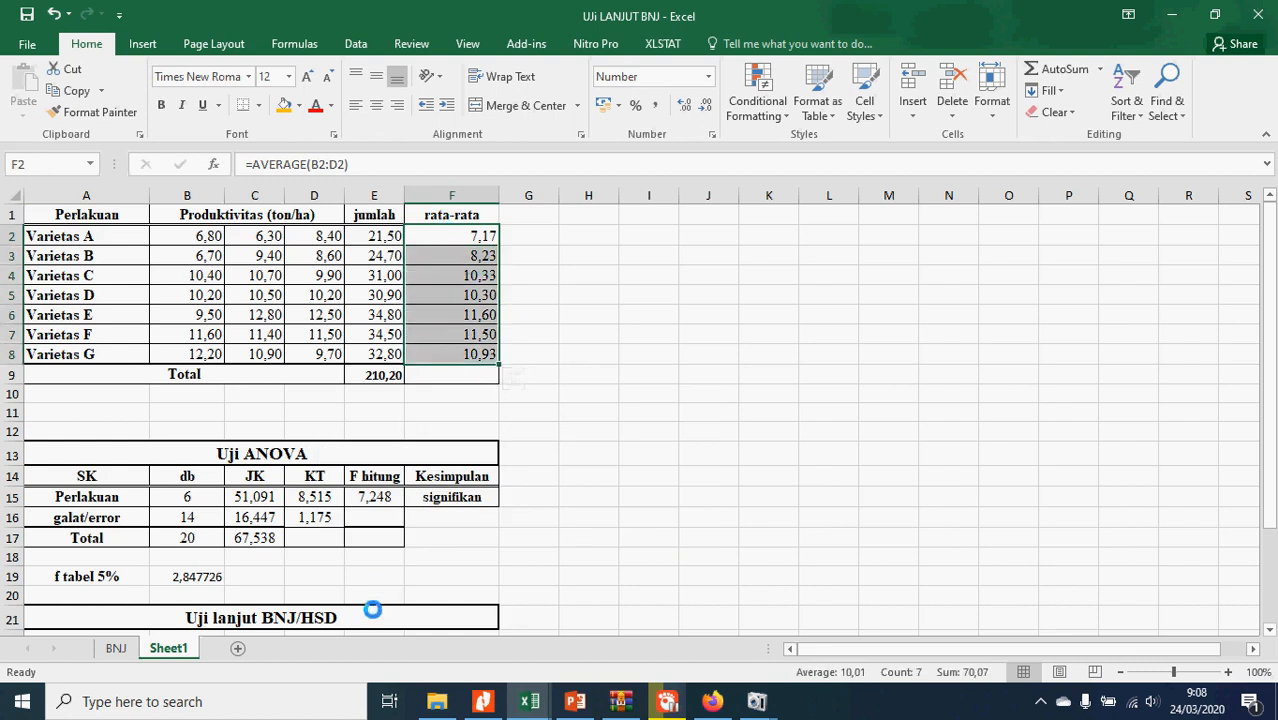
- Copy the SEBELUM DIURUTKAN and SESUDAH DIURUTKAN tables (B31:F39) from the BNJ sheet to A29 of Sheet1
click(115, 648)
scroll(205, 515, down, 2)
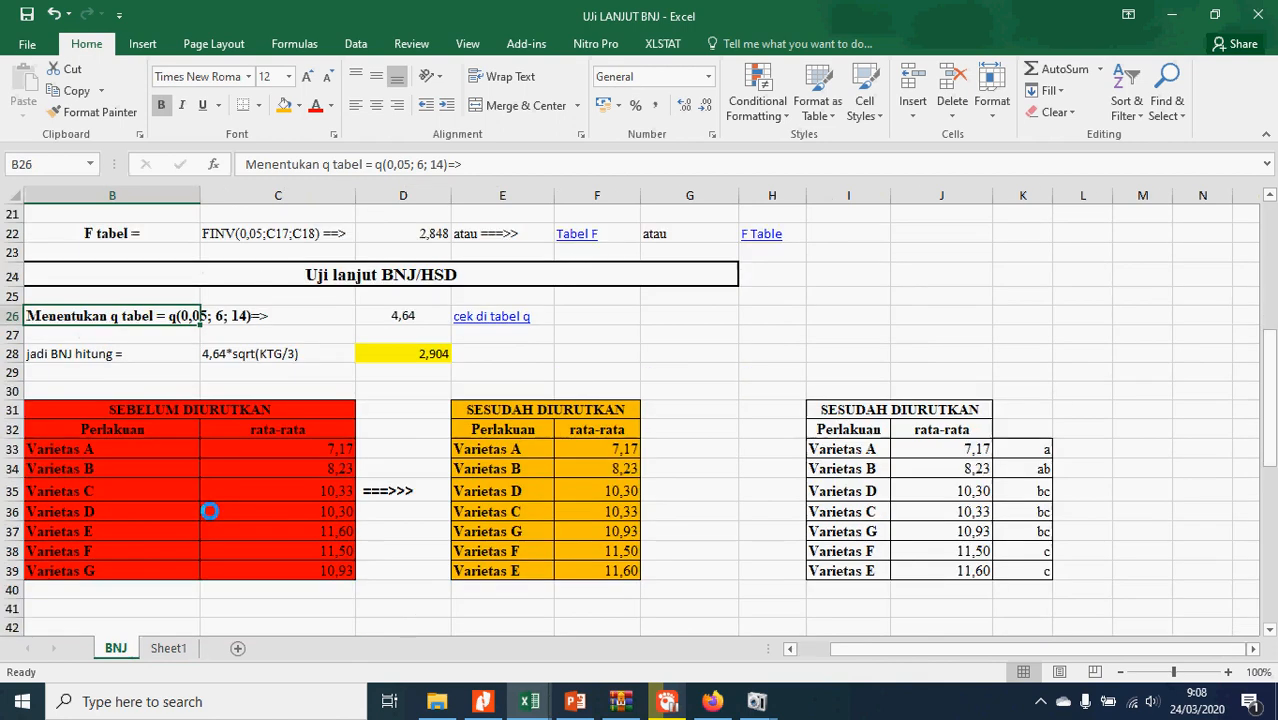
drag(120, 407, 536, 569)
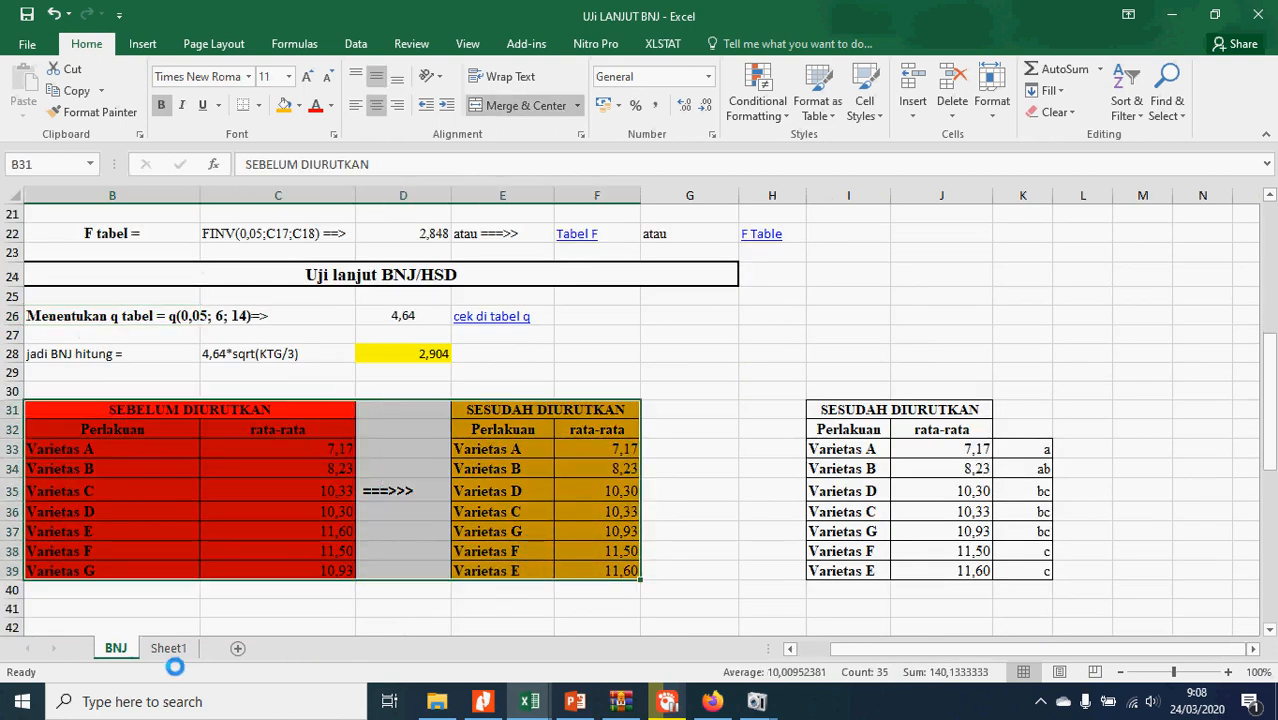
key(ctrl+c)
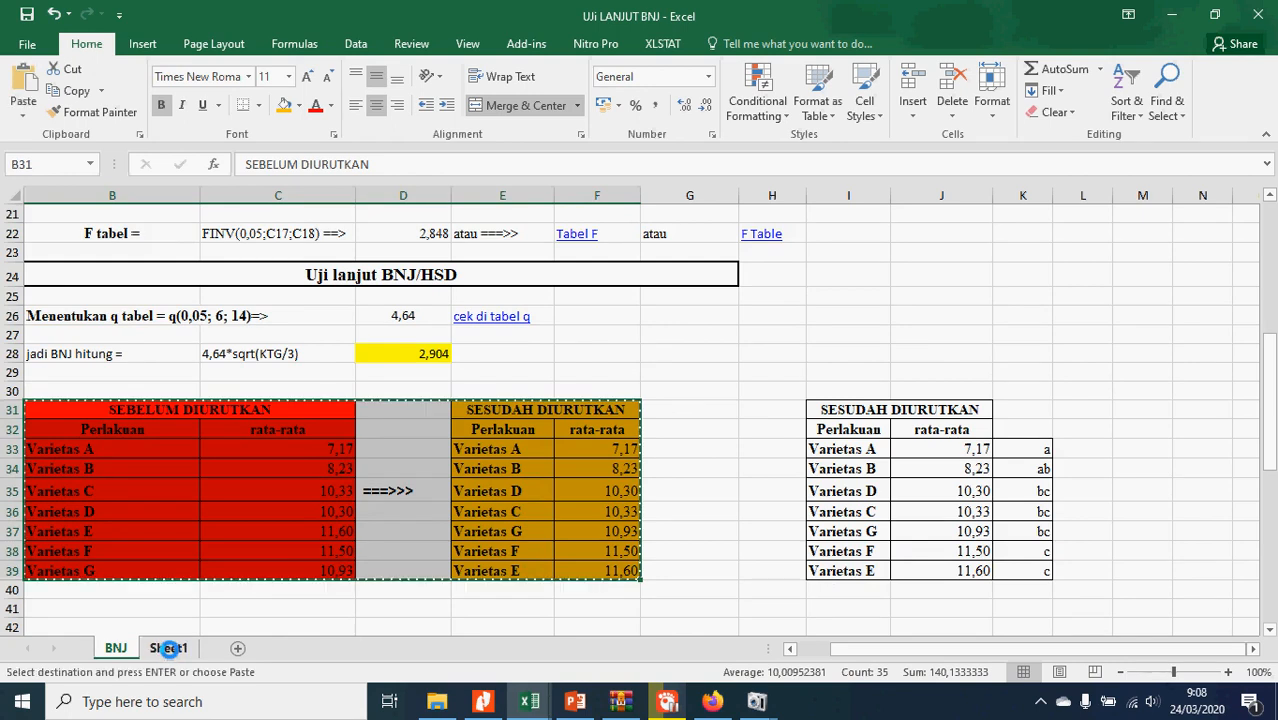
click(168, 649)
scroll(122, 573, down, 6)
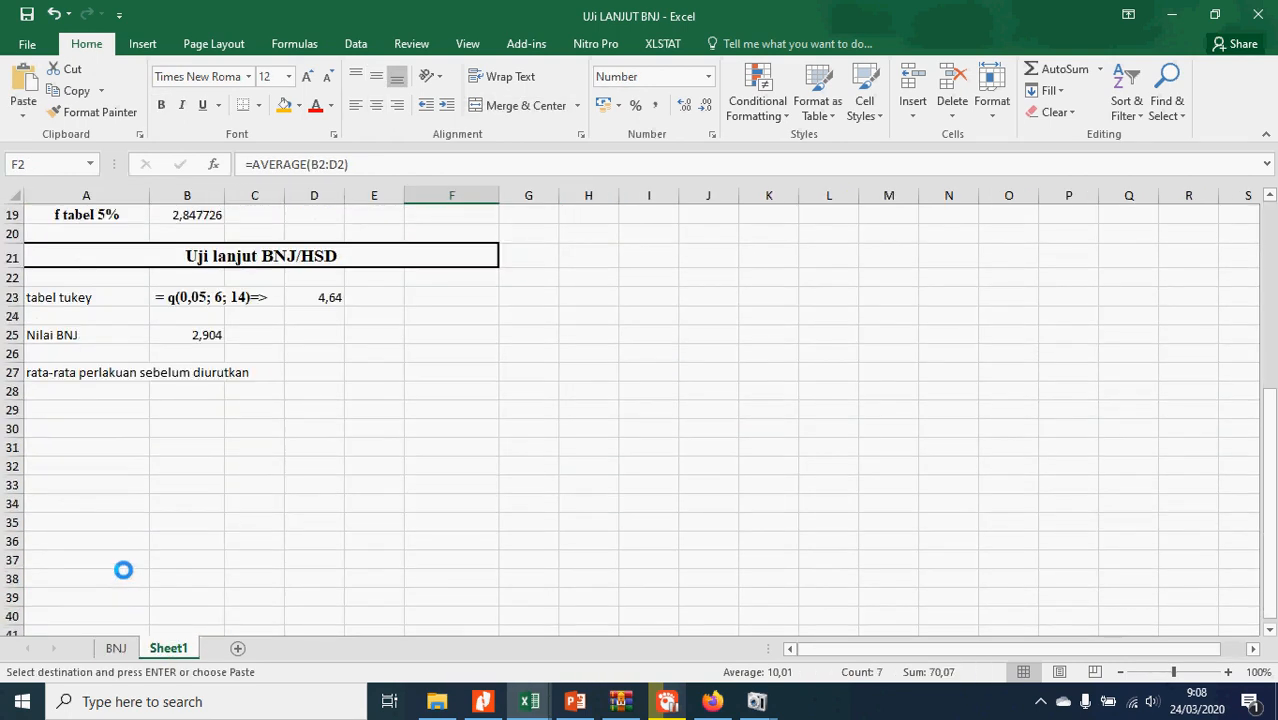
click(40, 410)
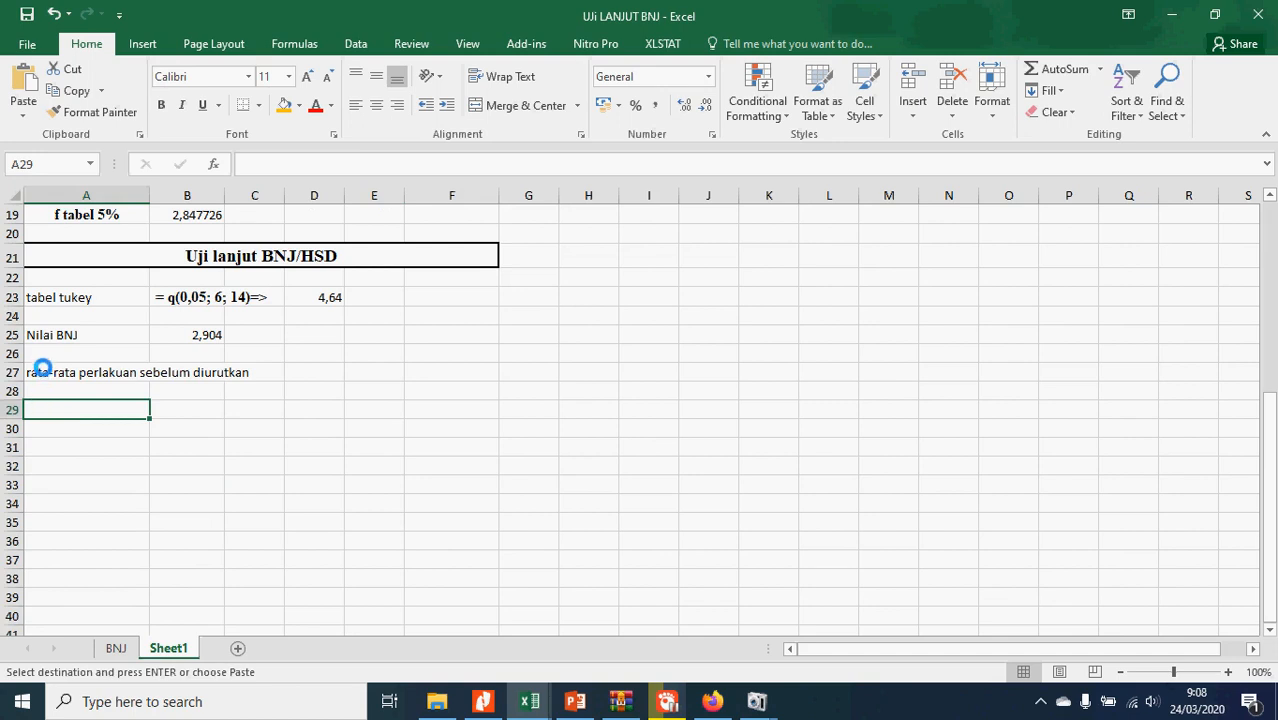
key(ctrl+v)
- Clear the label in A27 and widen columns D and E to fit the SESUDAH DIURUTKAN table's text
click(44, 370)
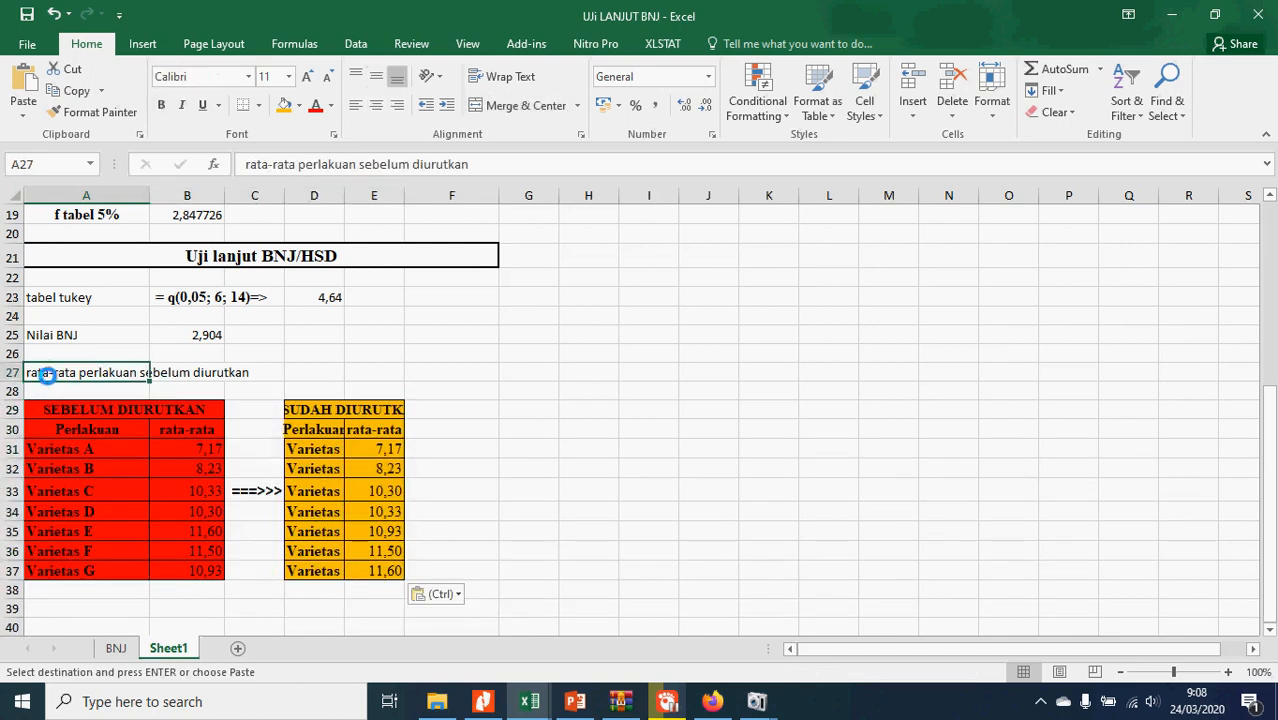
key(Delete)
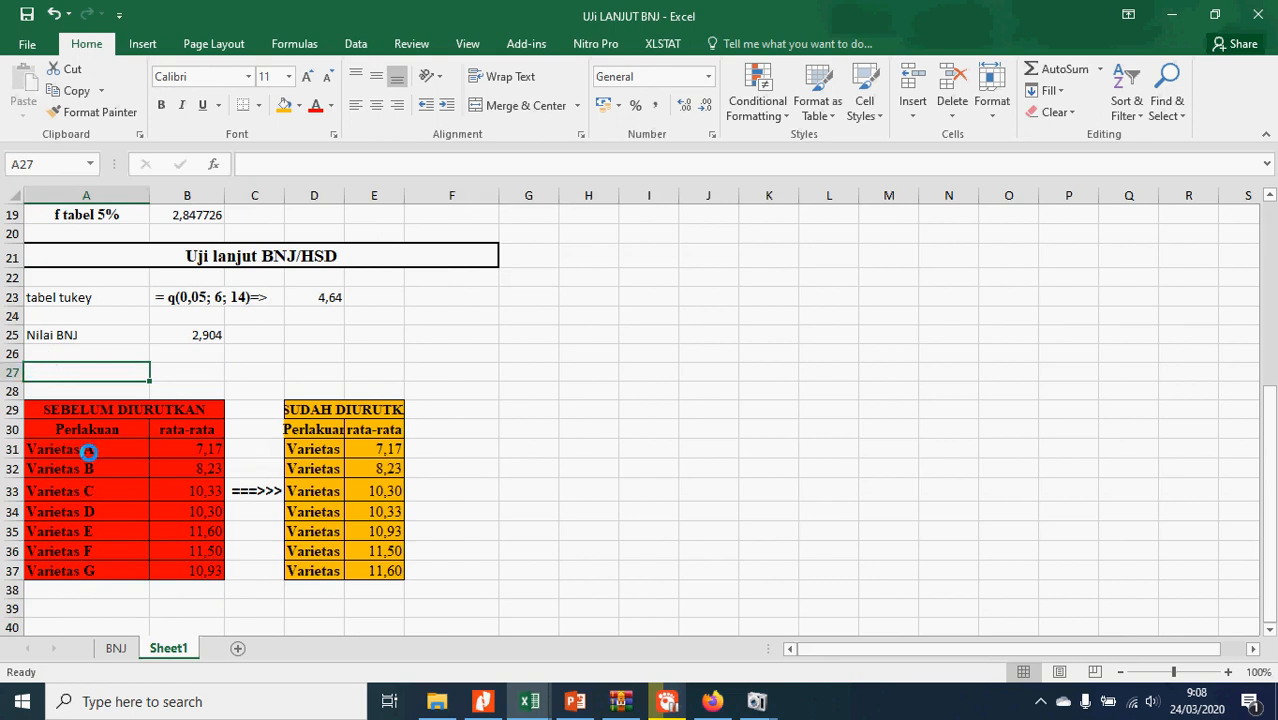
drag(344, 195, 478, 202)
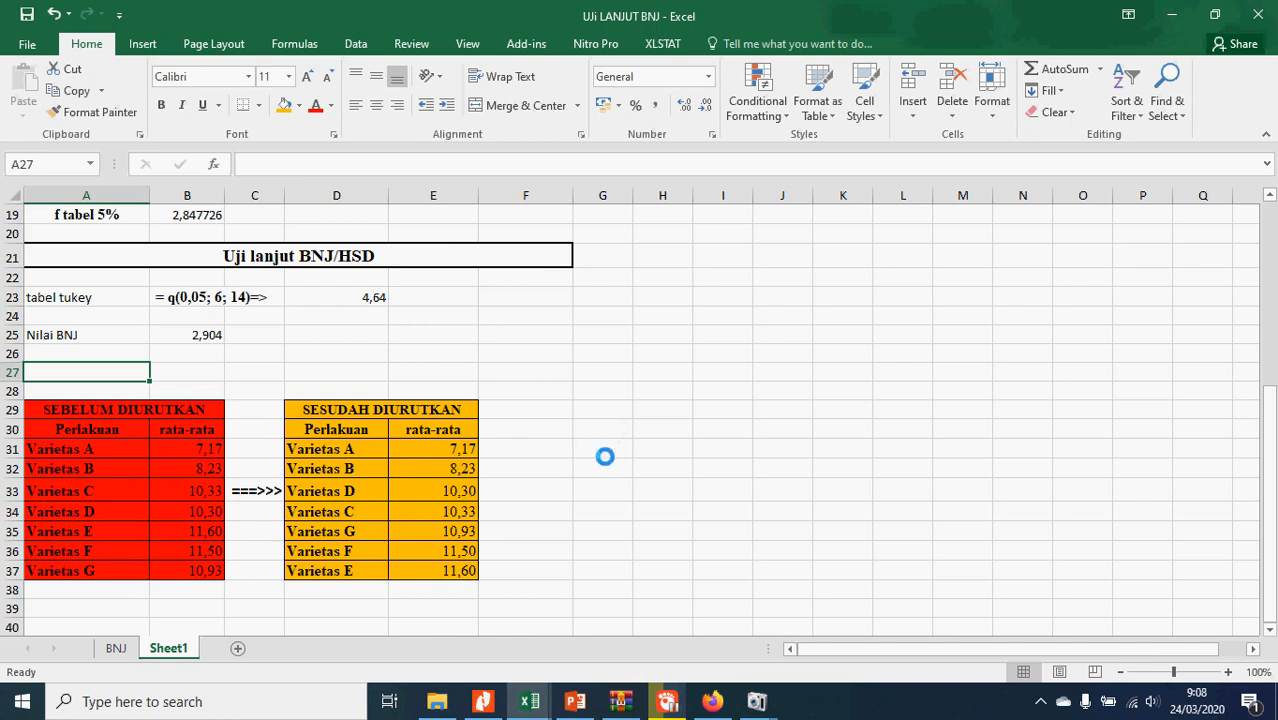
click(116, 648)
scroll(870, 445, down, 4)
scroll(877, 450, up, 4)
scroll(878, 451, up, 1)
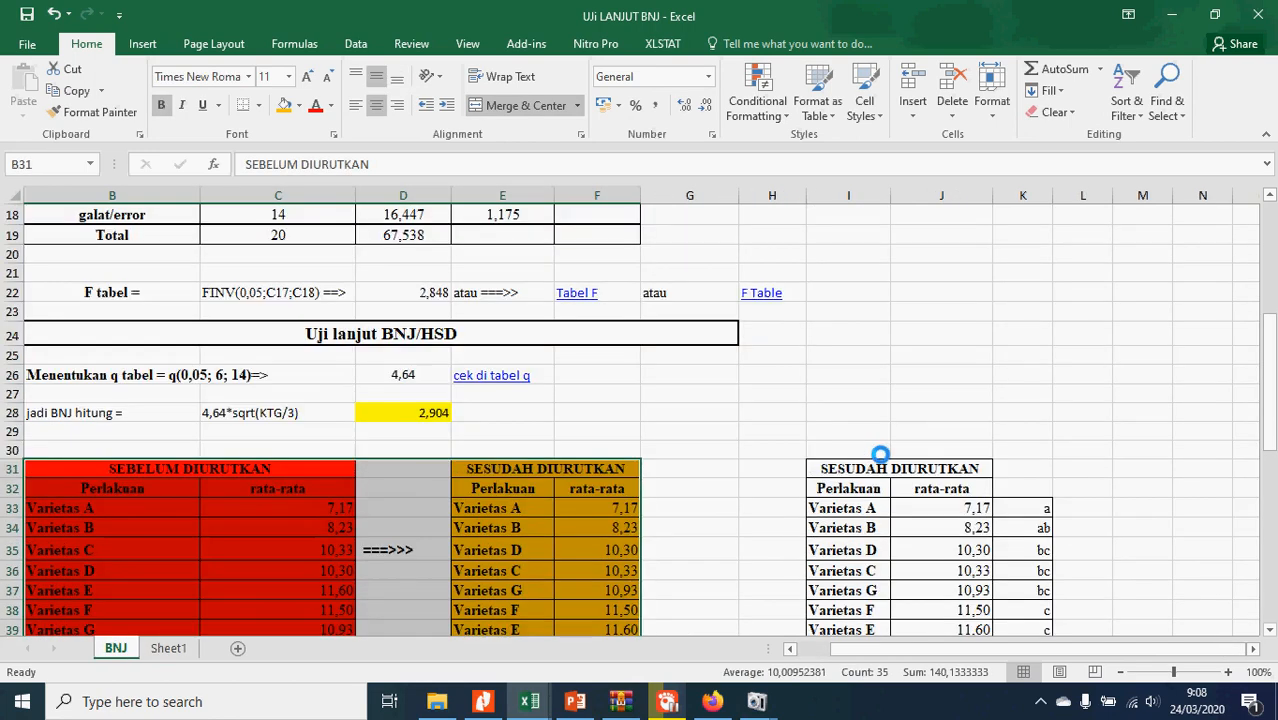
click(168, 648)
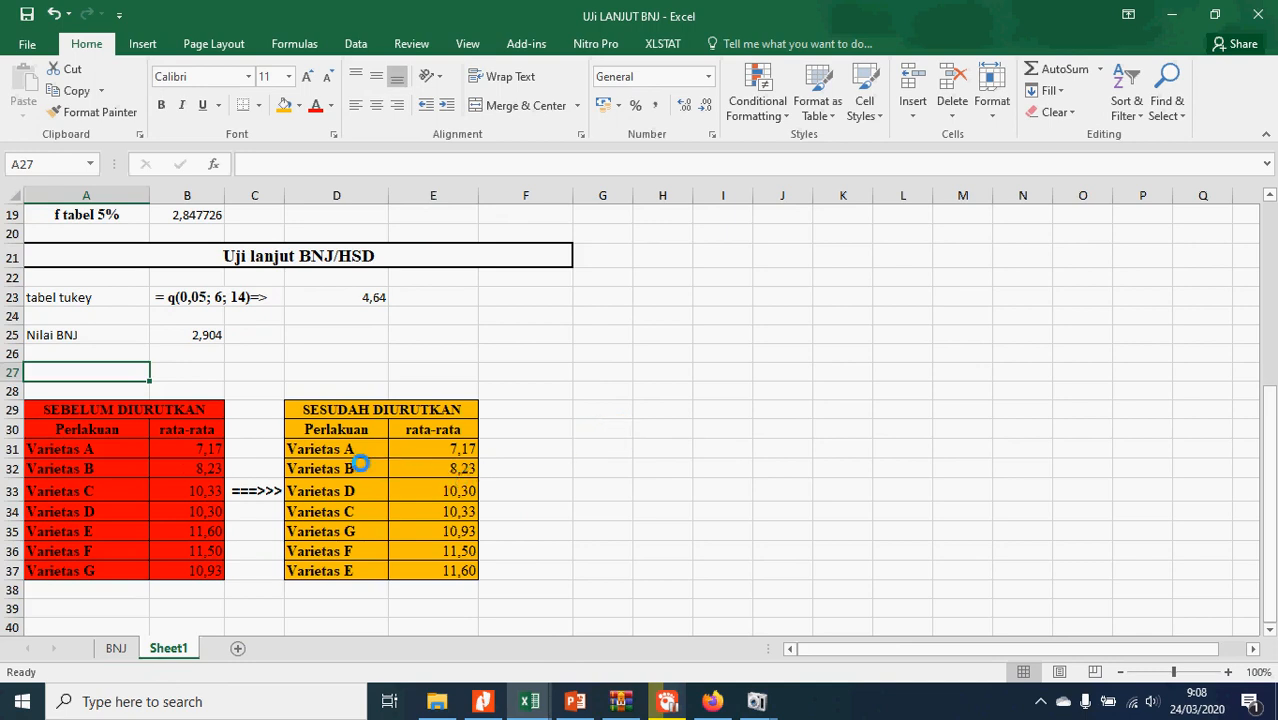
- Copy the sorted treatment means with their headings (D30:E37) to G30 and widen column G to fit the variety names
drag(318, 430, 432, 568)
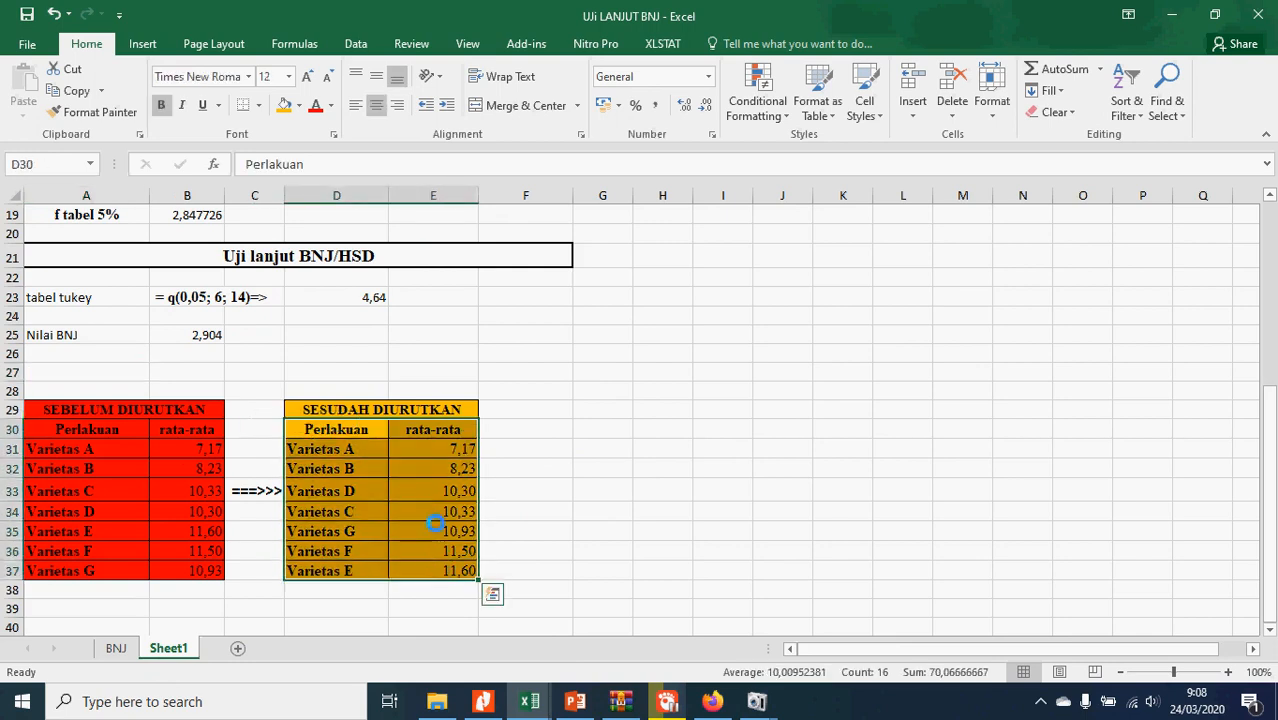
key(ctrl+c)
click(598, 426)
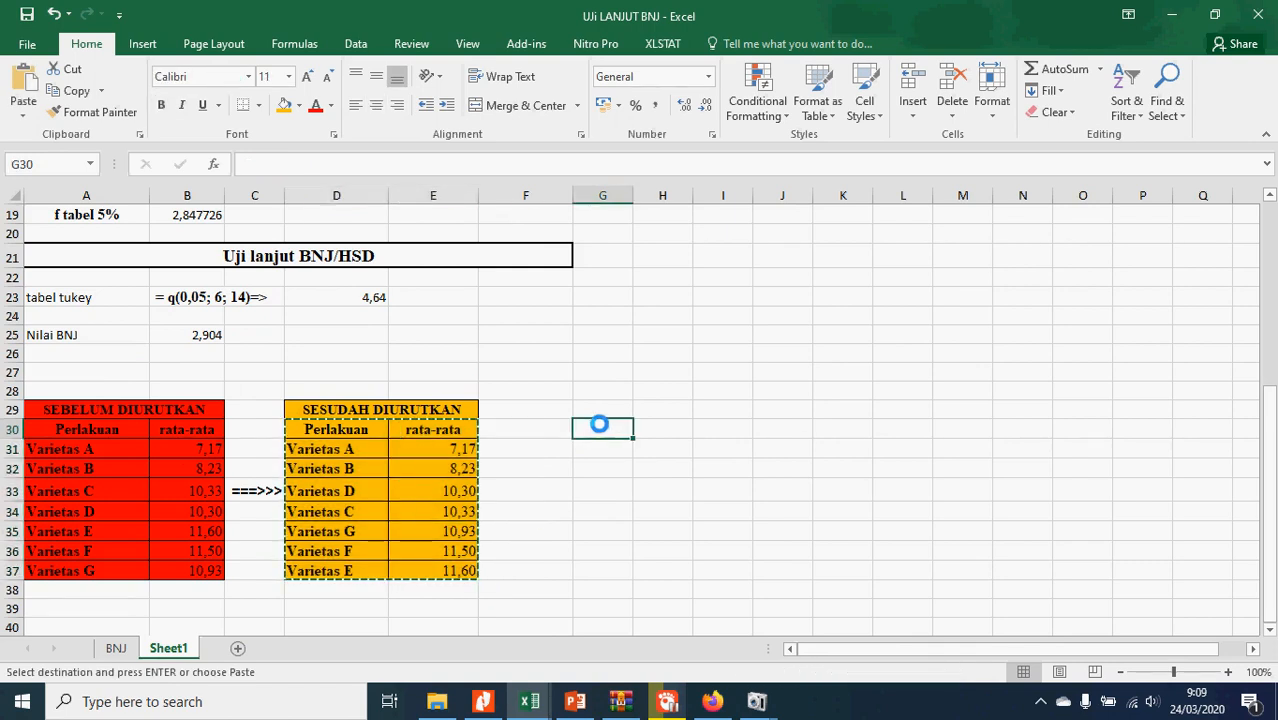
key(ctrl+v)
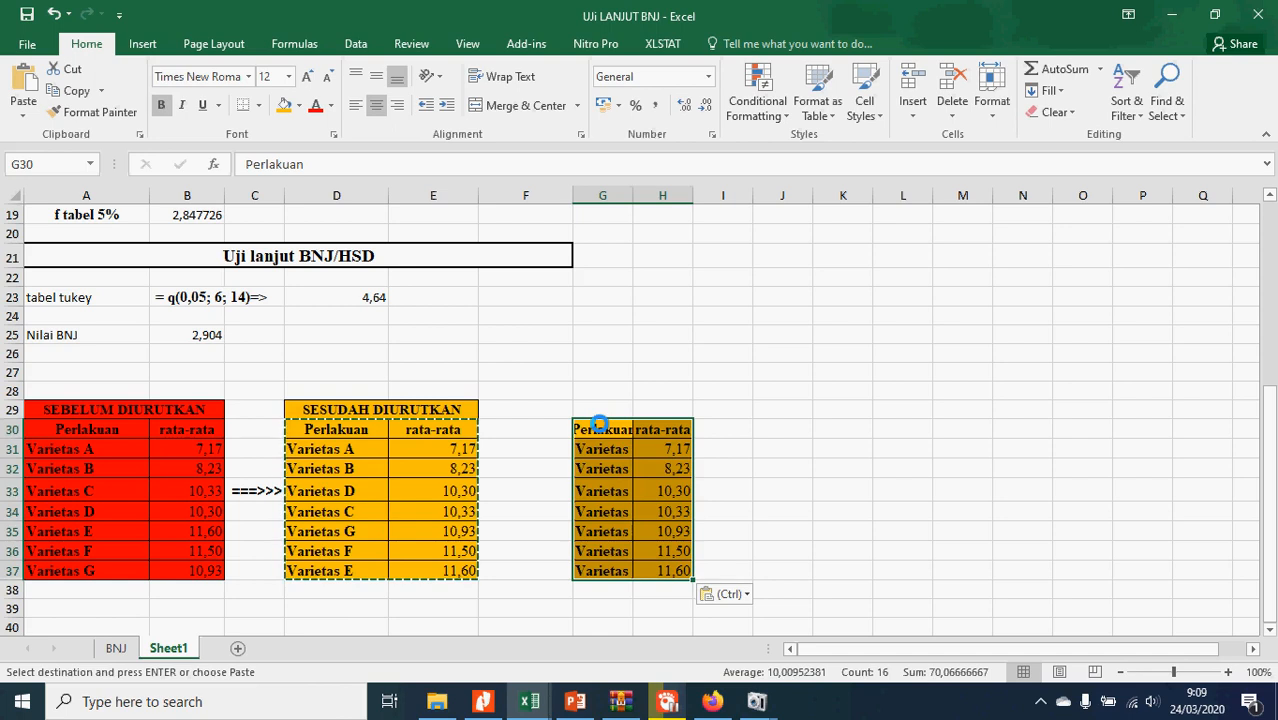
drag(633, 197, 664, 201)
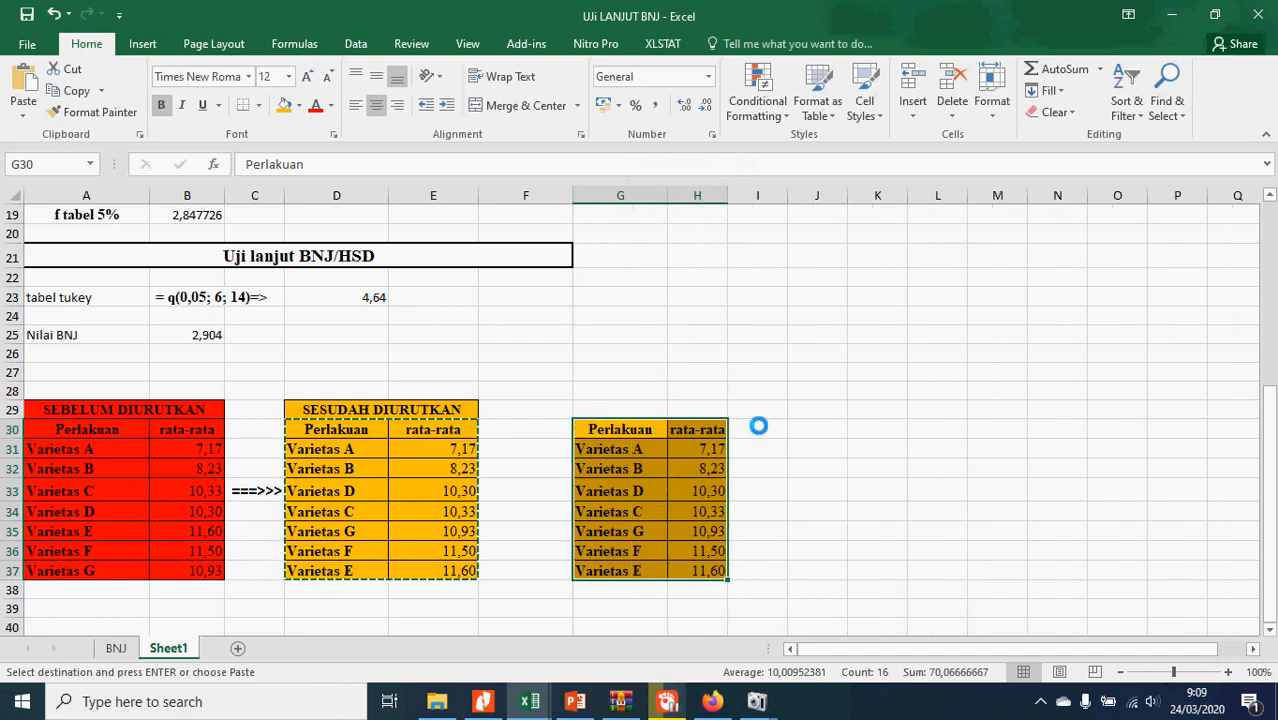
click(719, 429)
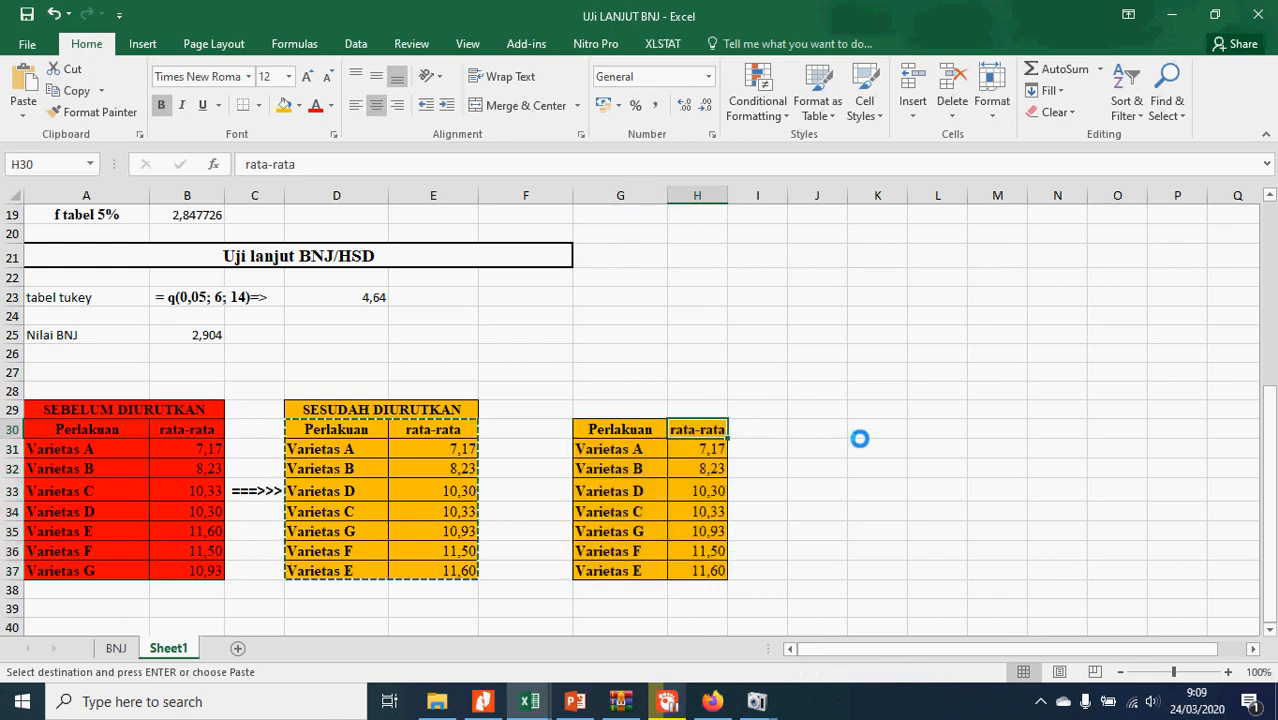
- Enter the comparison column headings M A, M B, M C and M D in cells I30 to L30
click(748, 428)
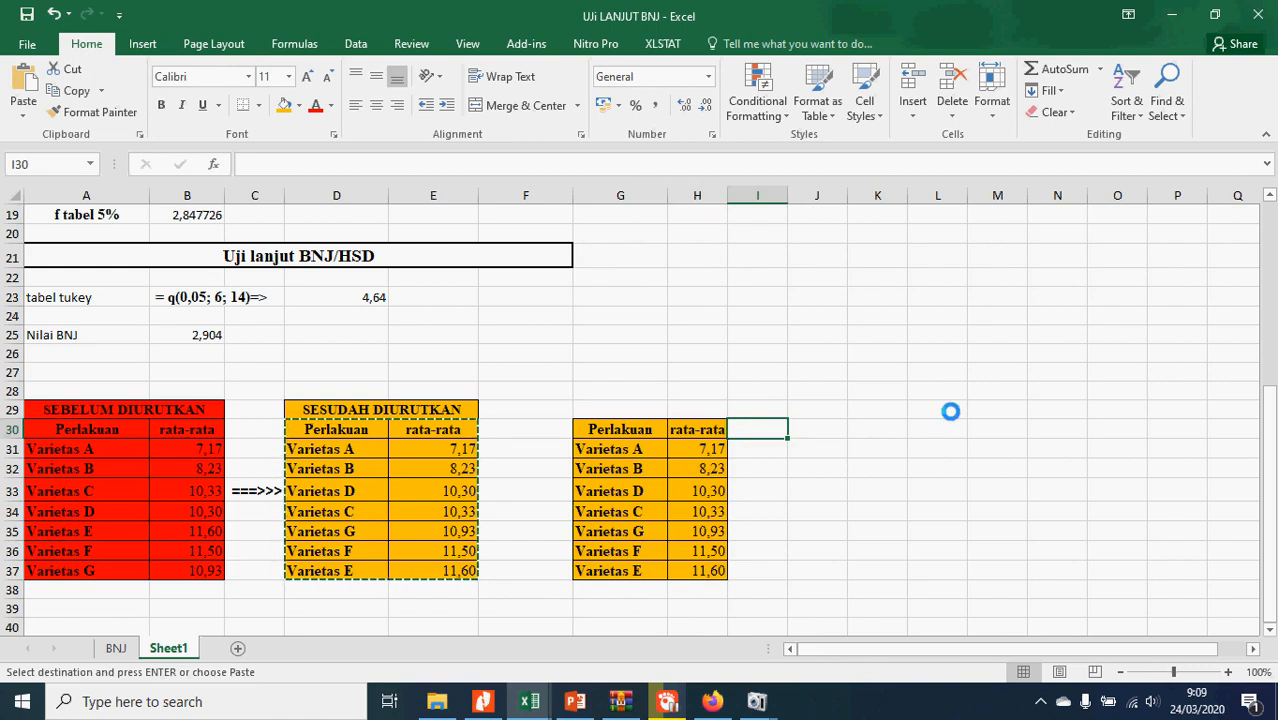
key(Escape)
text(M A)
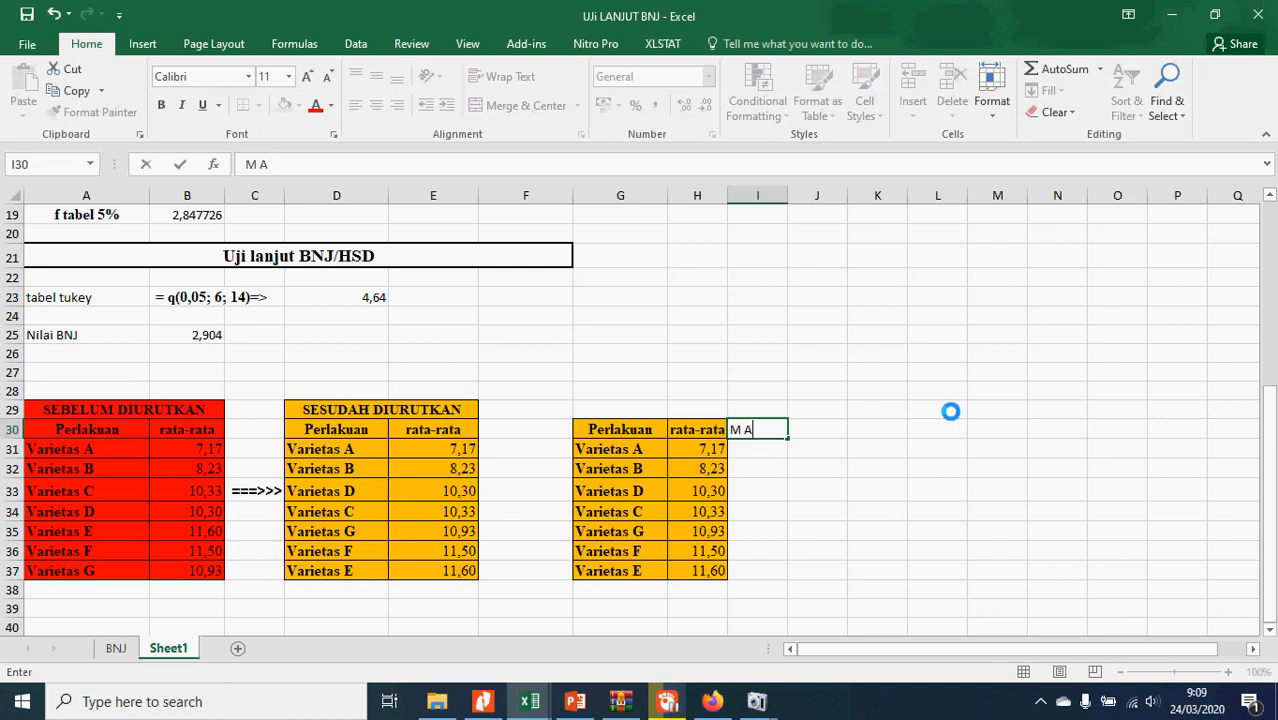
key(Tab)
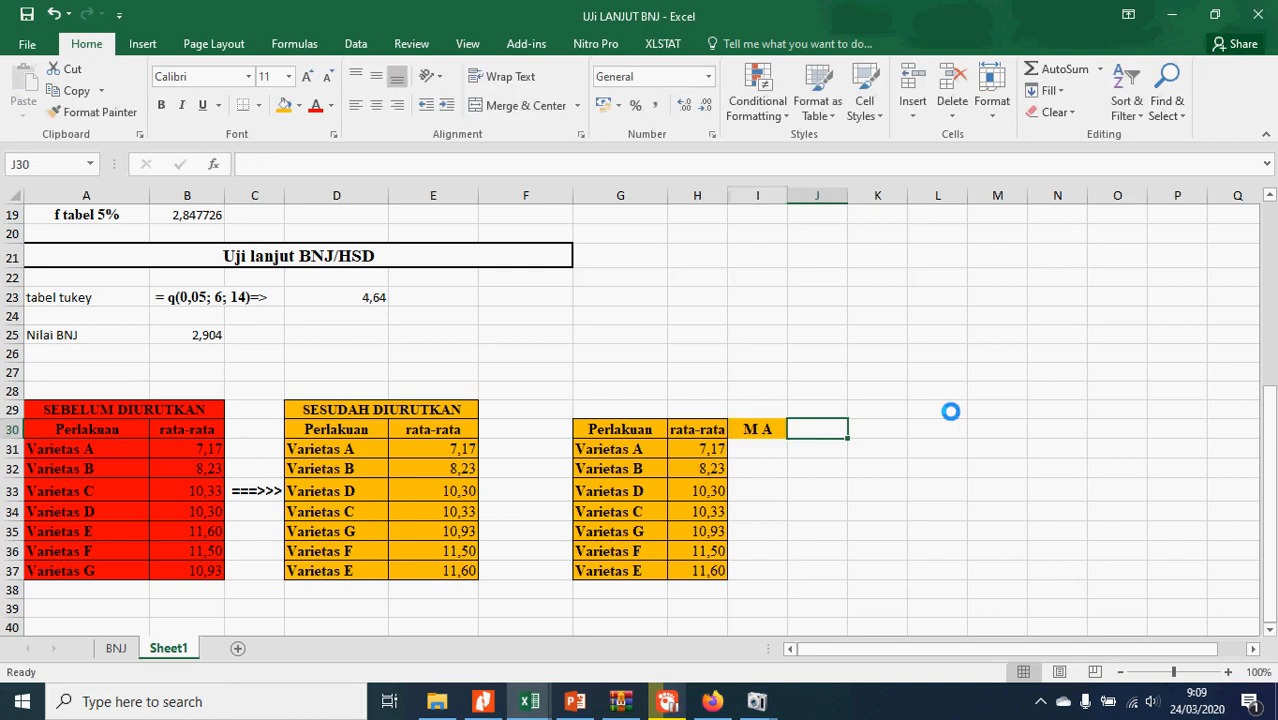
text(M B)
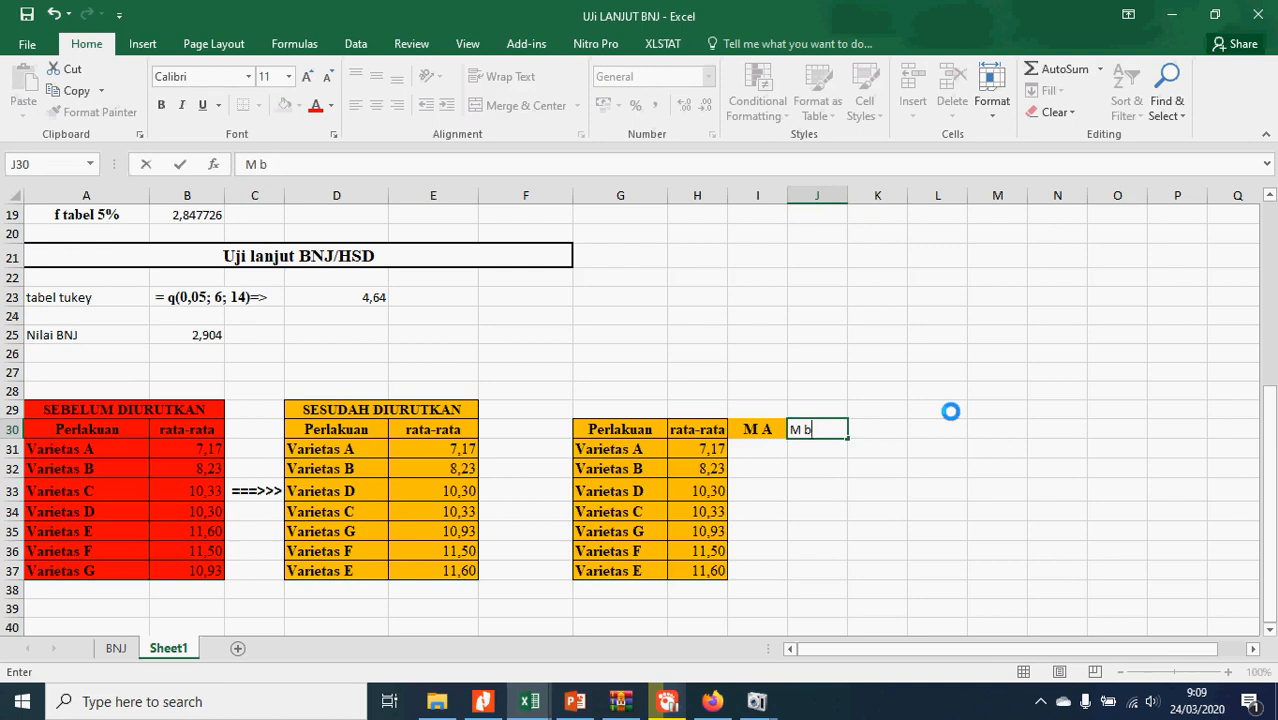
key(Tab)
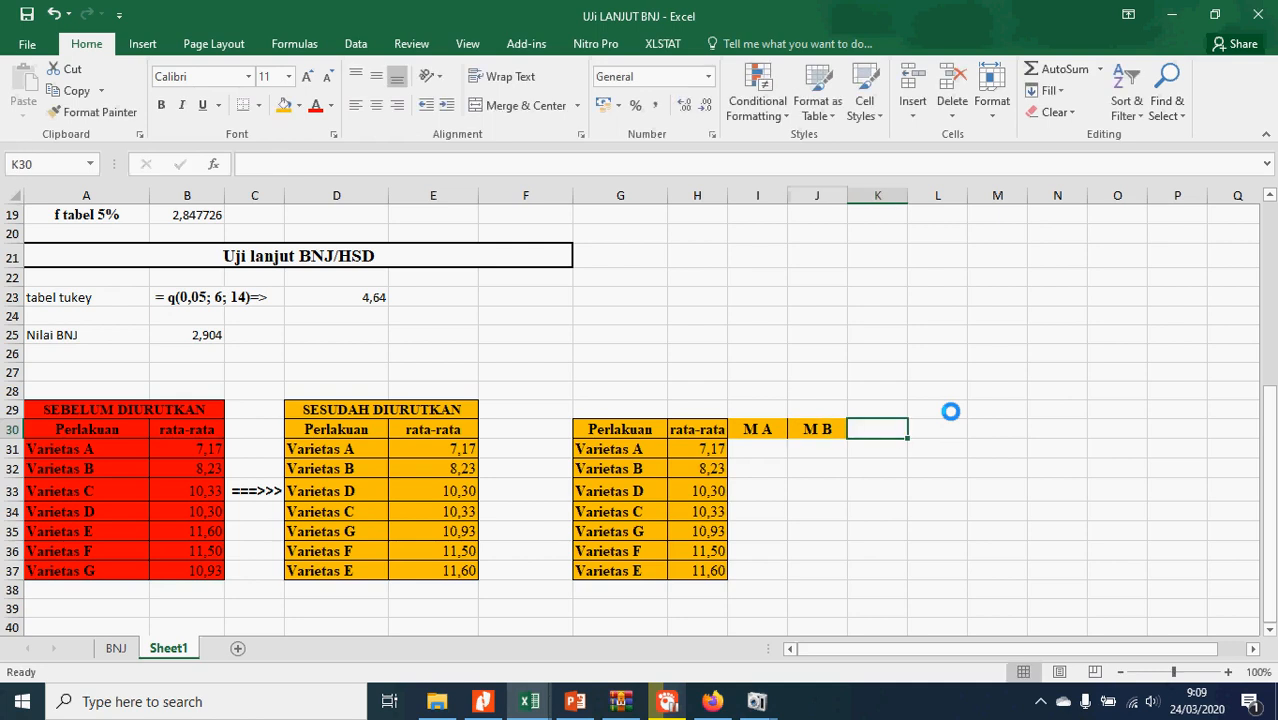
text(m)
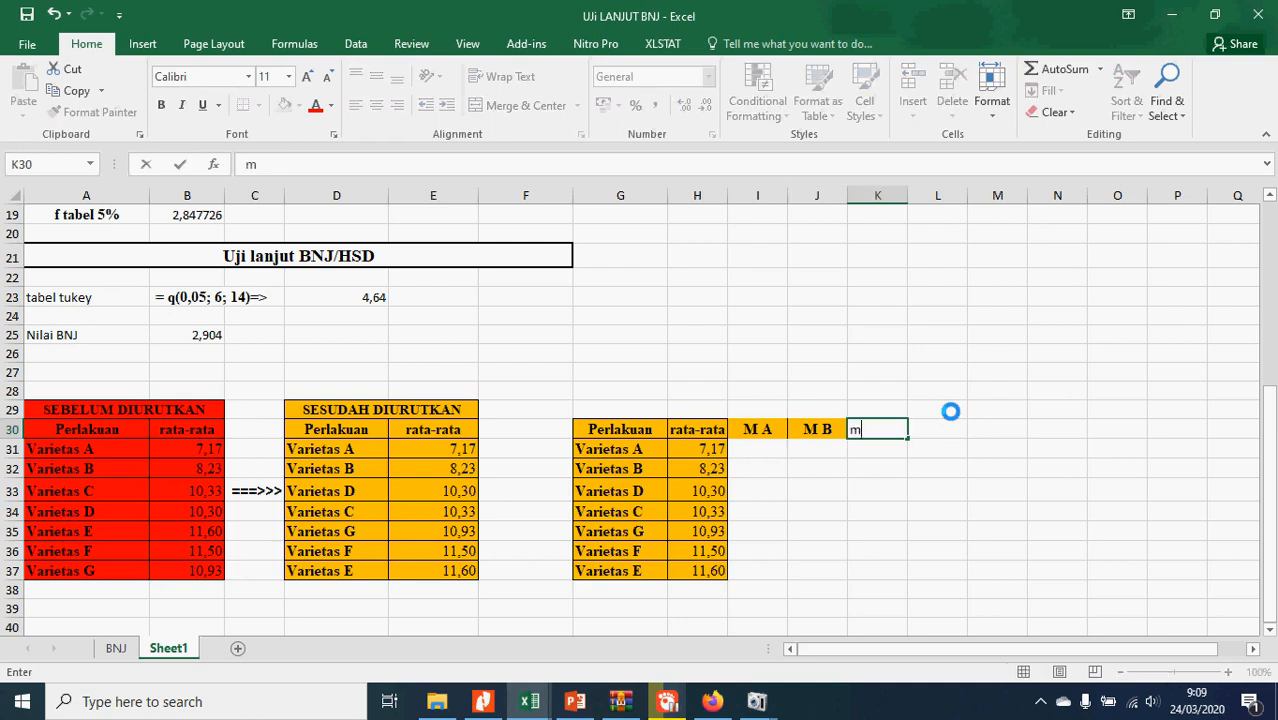
text(M C)
key(Tab)
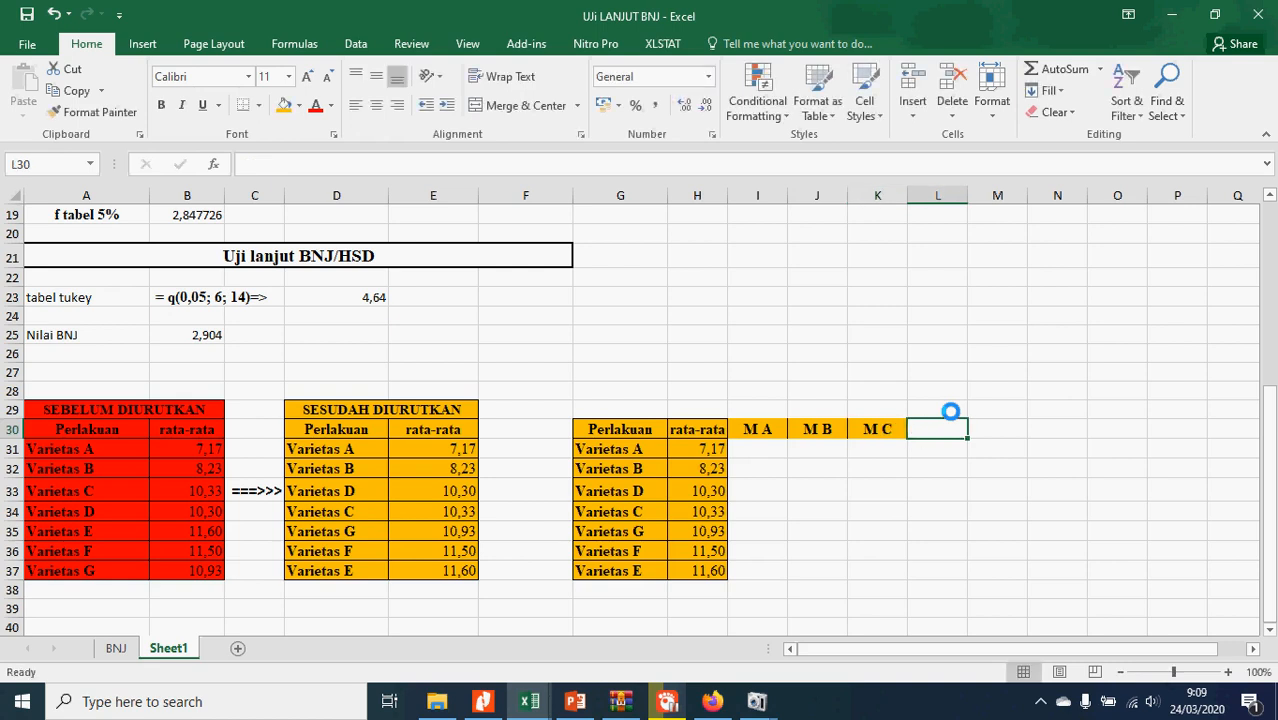
text(M D)
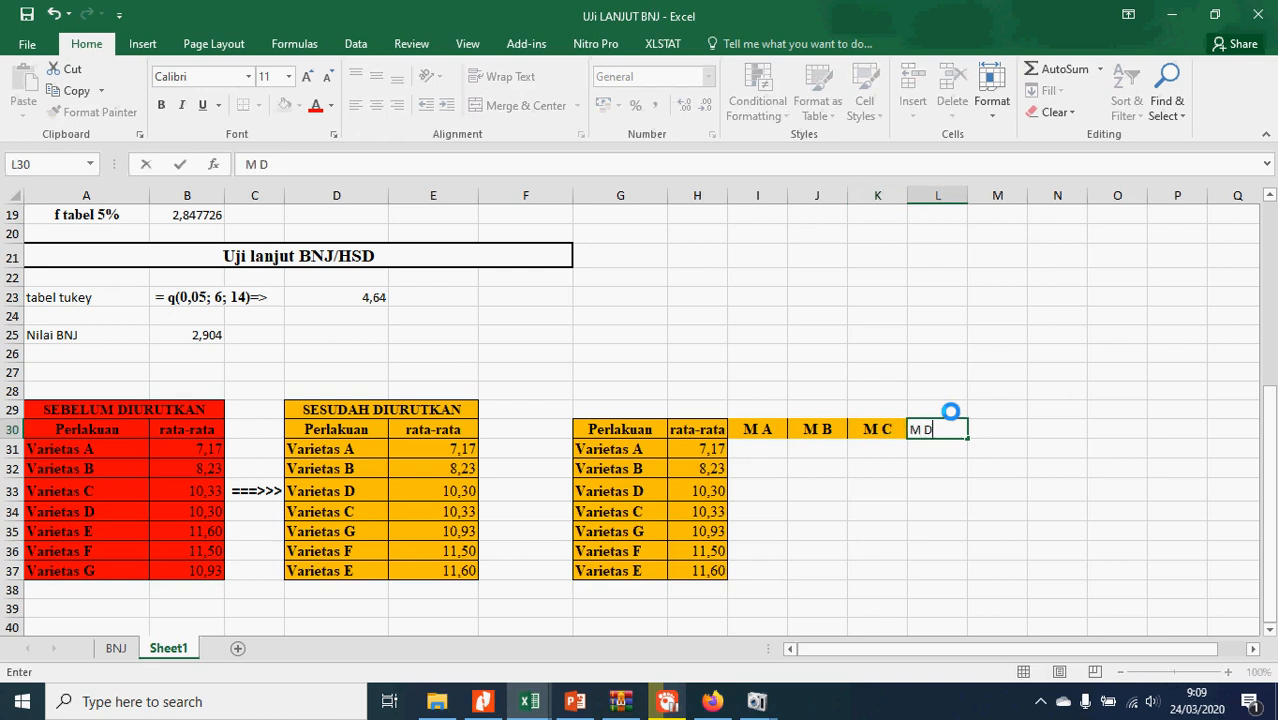
key(Tab)
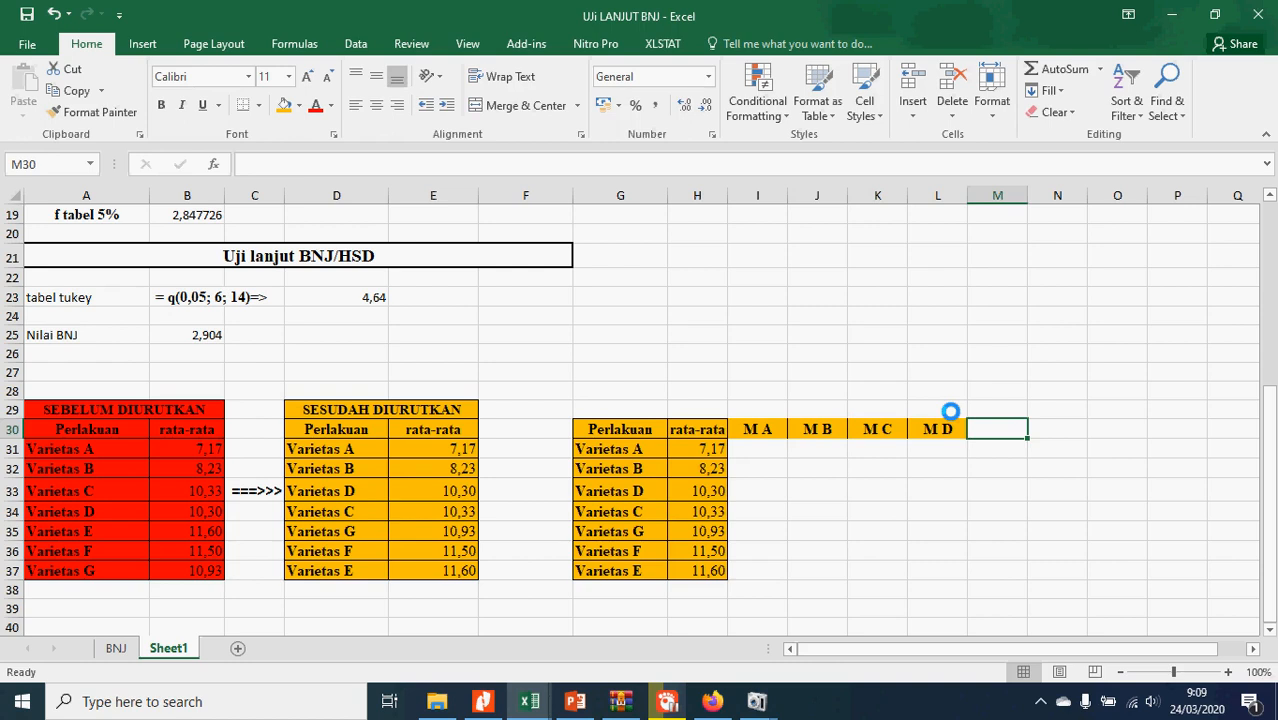
- Swap the last two comparison headings so that K30 reads M D and L30 reads M C
click(885, 429)
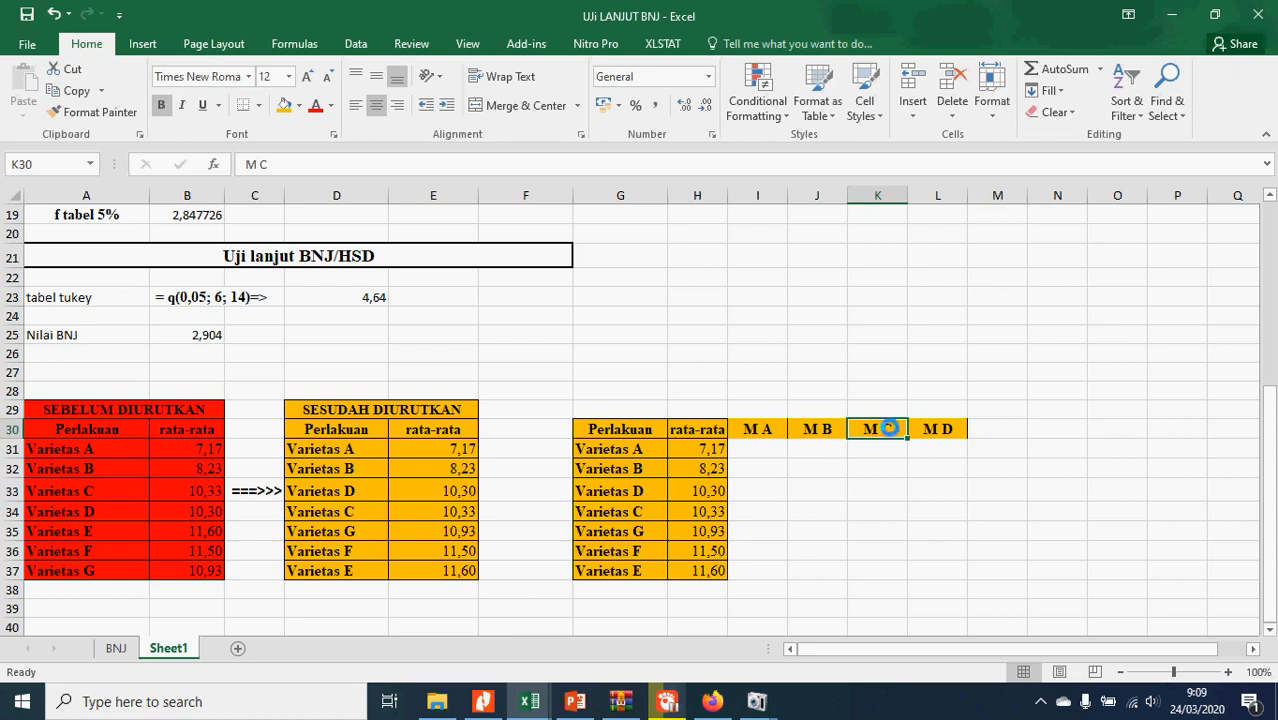
click(335, 164)
key(BackSpace)
text(D)
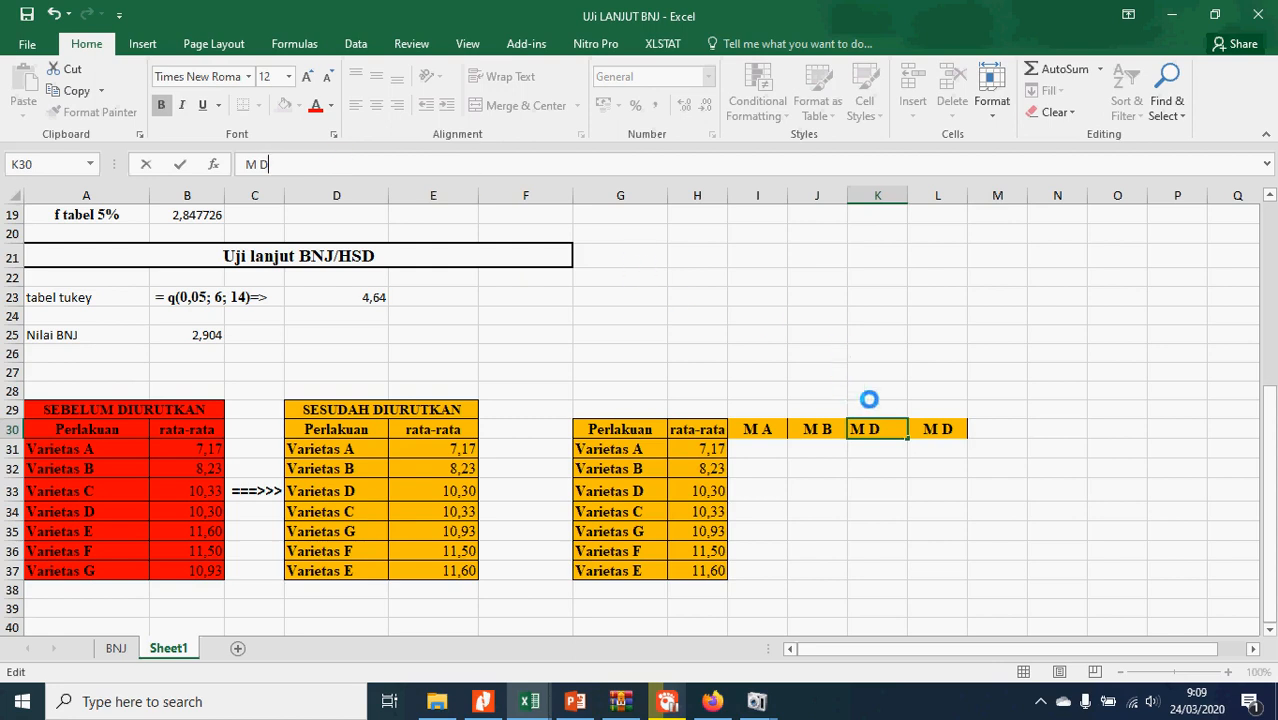
click(936, 428)
click(346, 166)
key(BackSpace)
text(C)
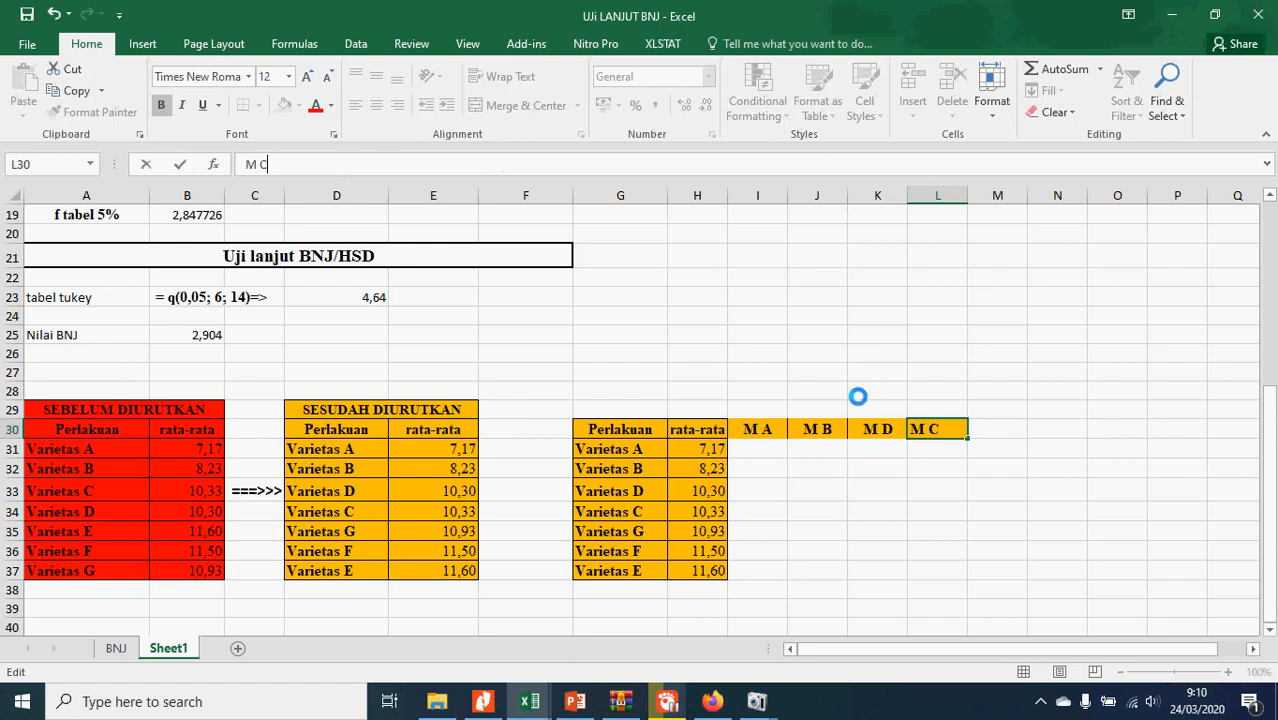
- Enter the remaining comparison headings M G, M F and M E in cells M30 to O30
click(993, 435)
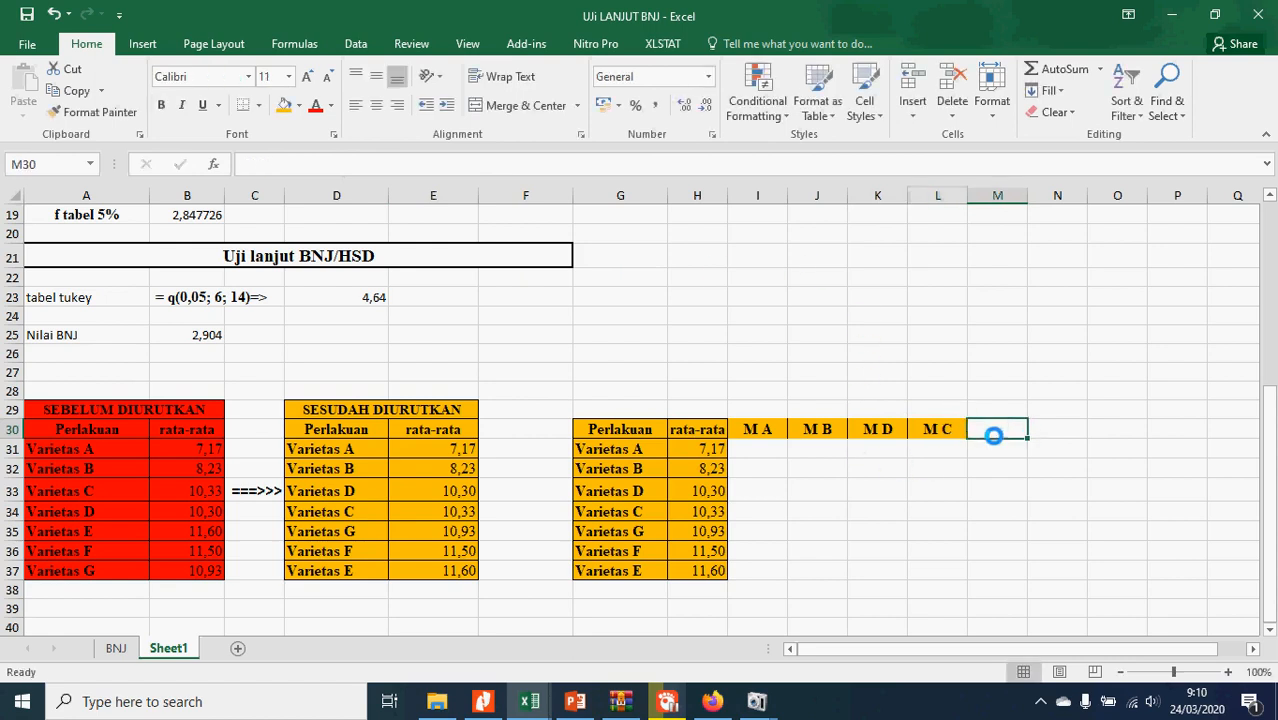
text(m)
key(BackSpace)
text(M)
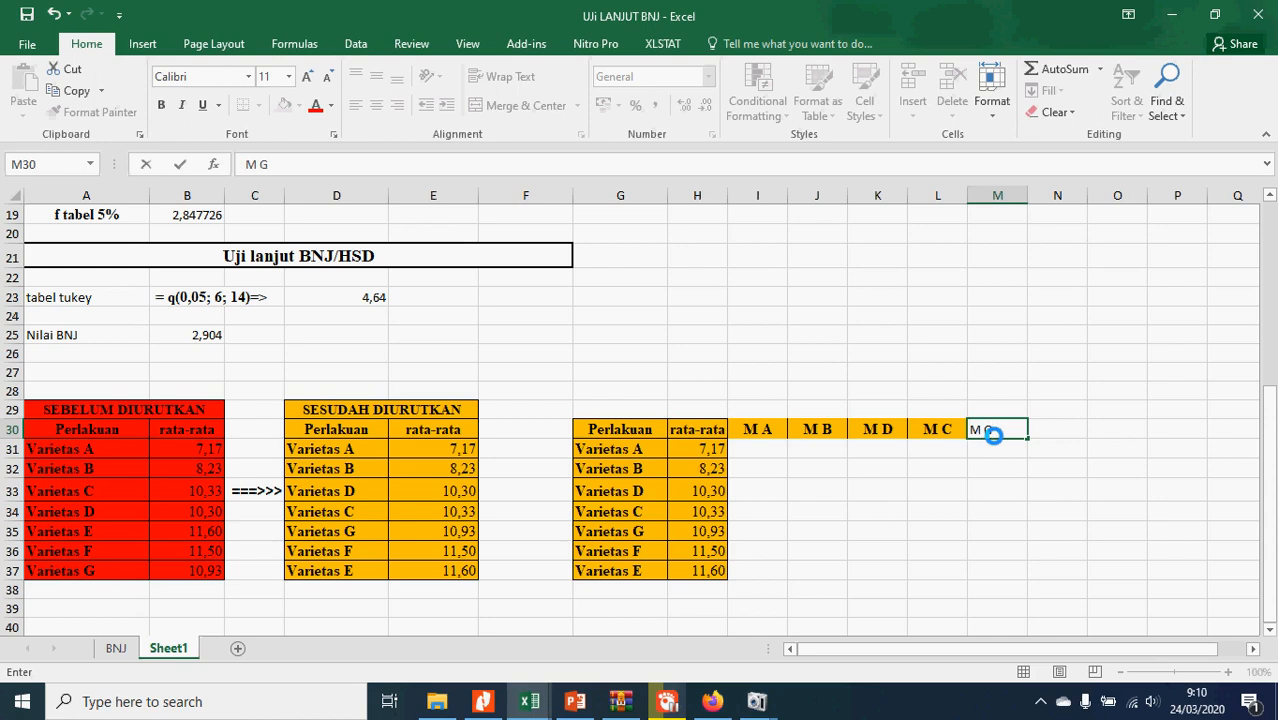
text( G)
key(Tab)
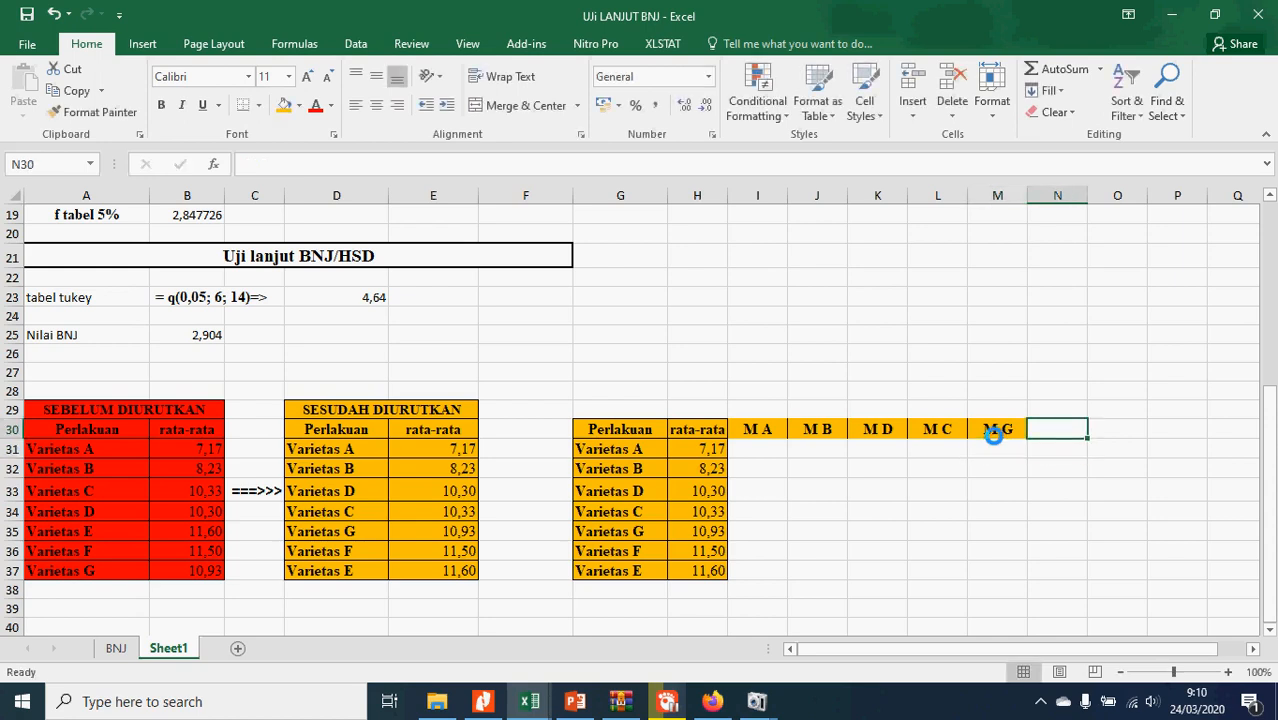
text(M F)
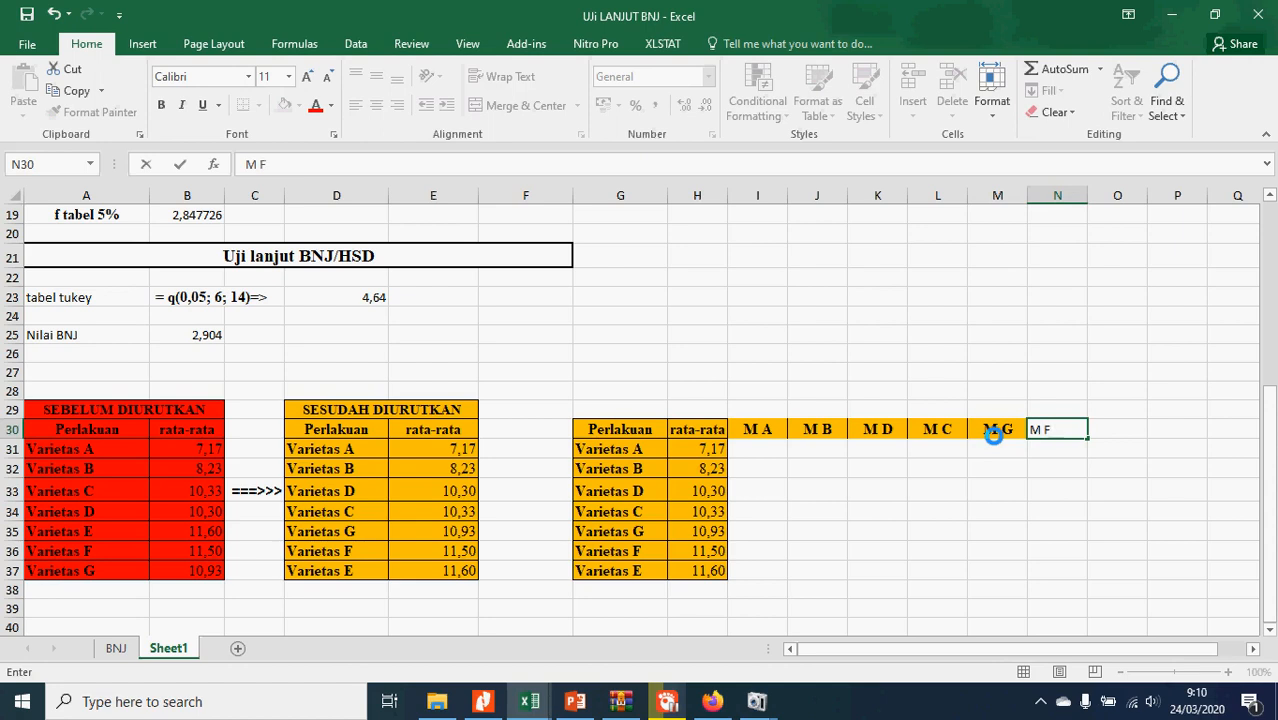
key(Tab)
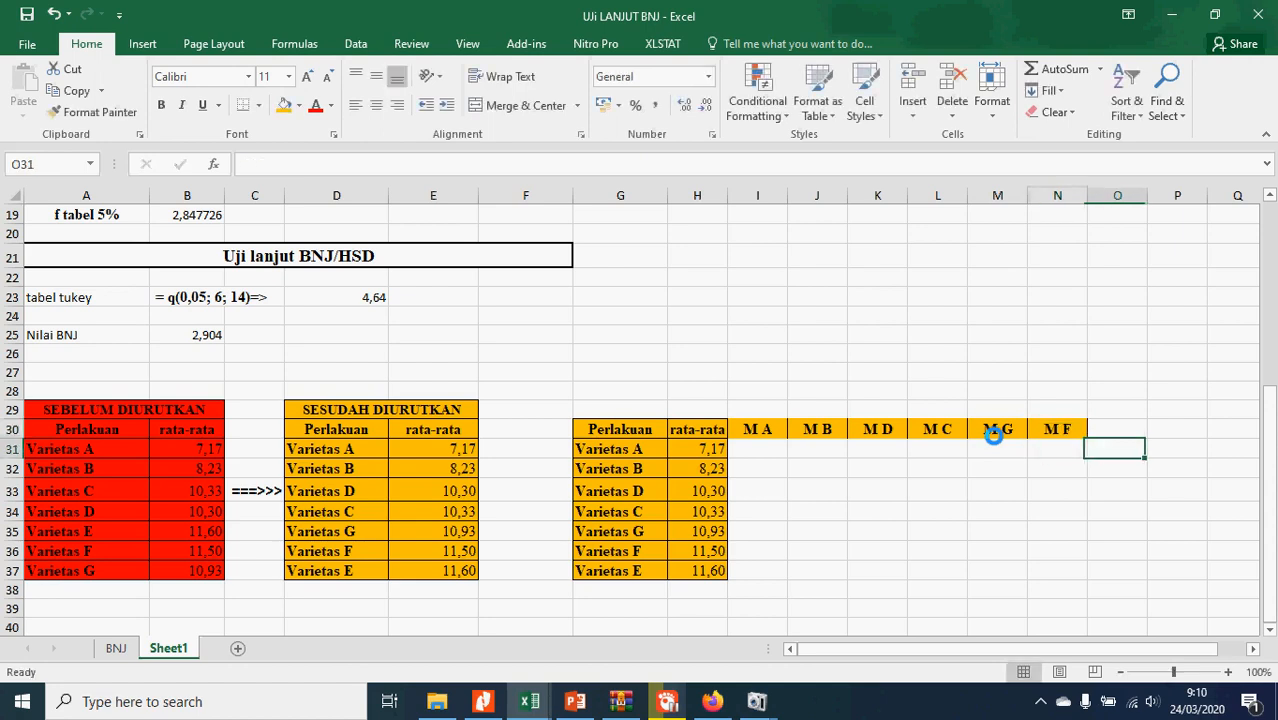
text(M)
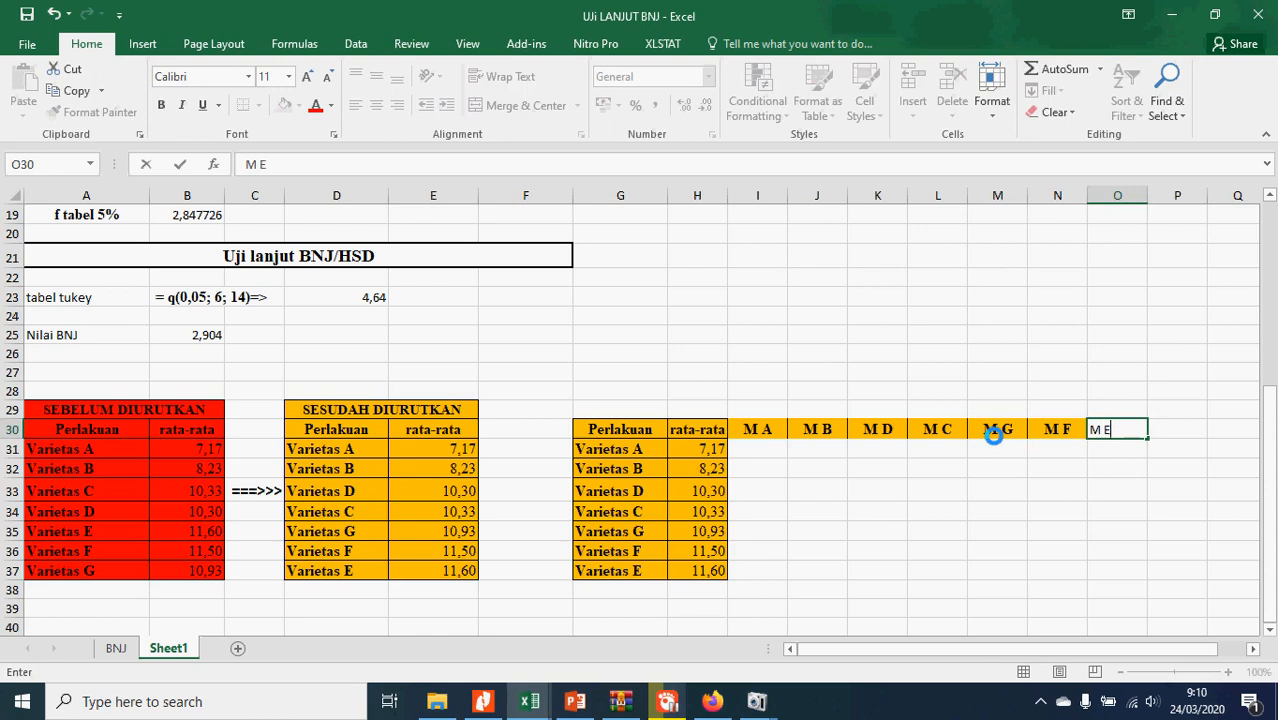
text( E)
key(Return)
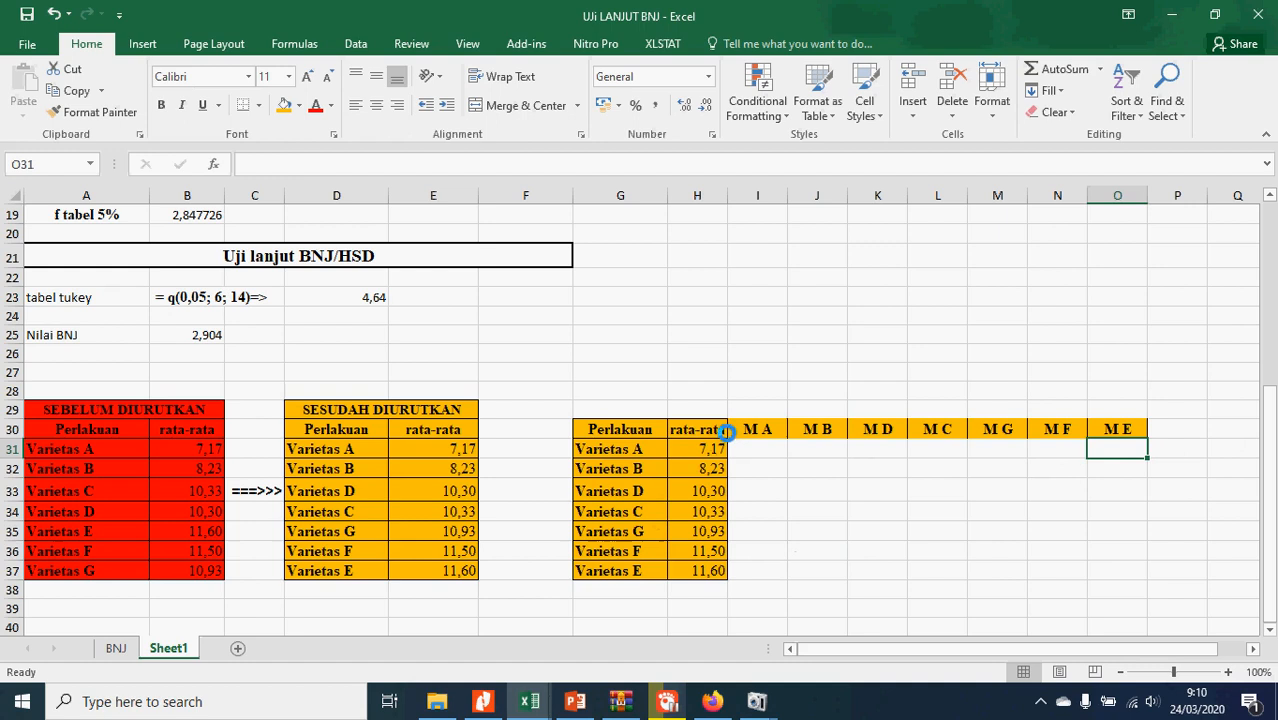
- Enter 0 in I31, where Varietas A meets the M A column
click(764, 448)
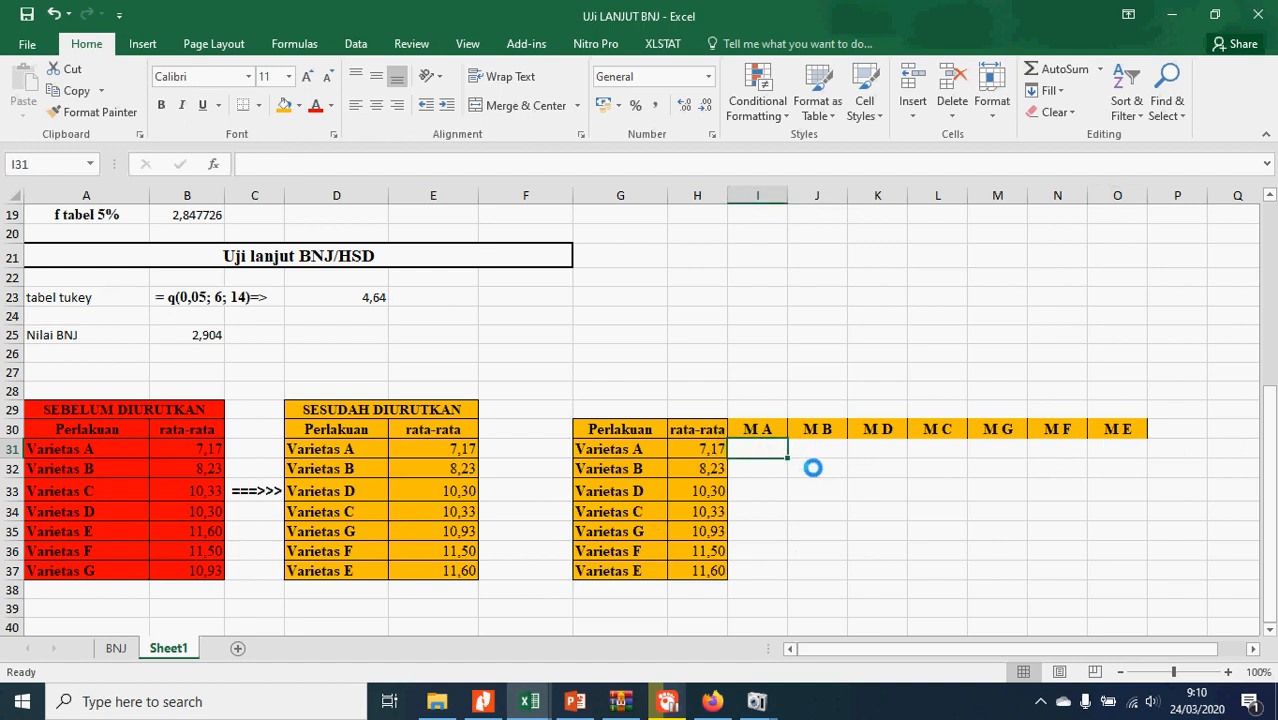
text(0)
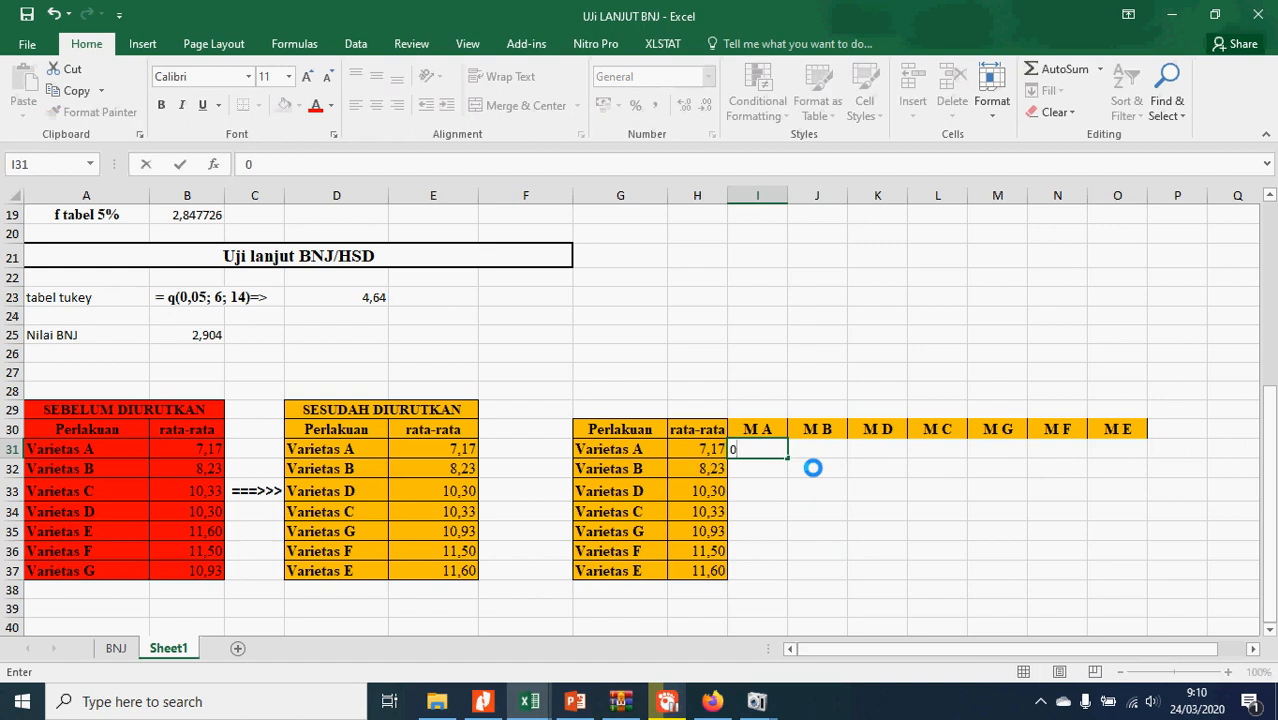
click(816, 467)
click(860, 486)
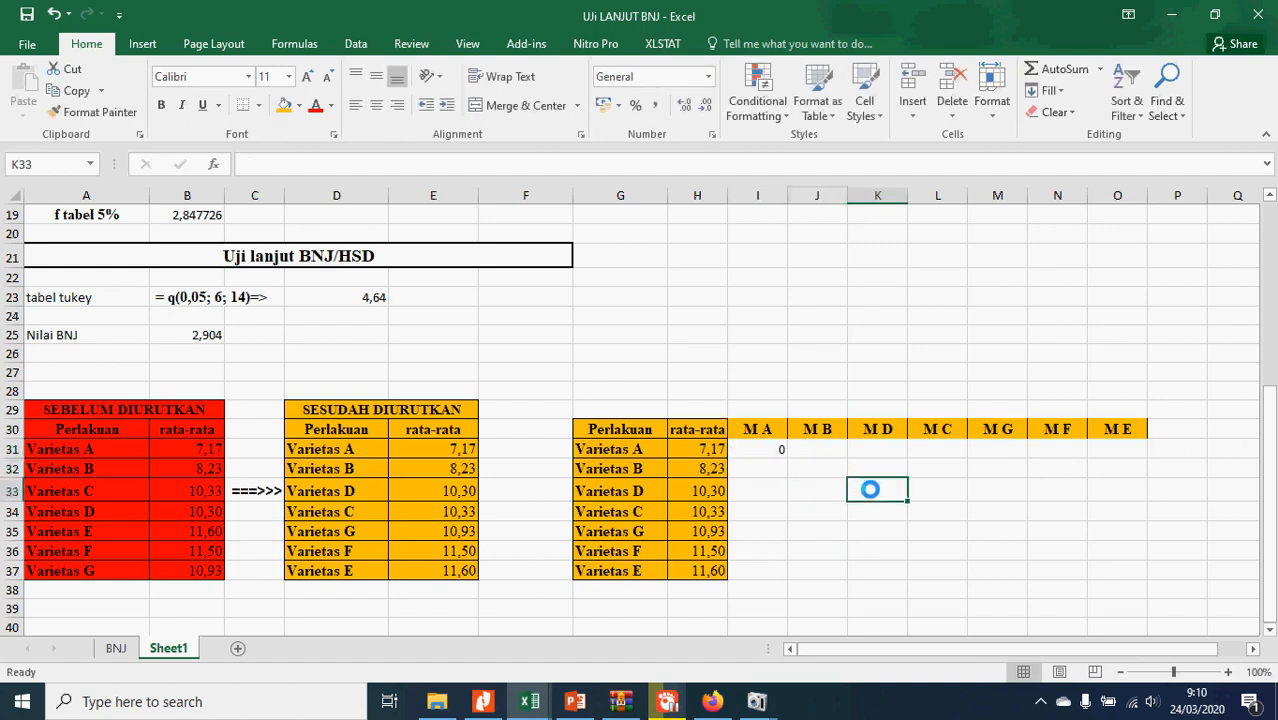
click(819, 469)
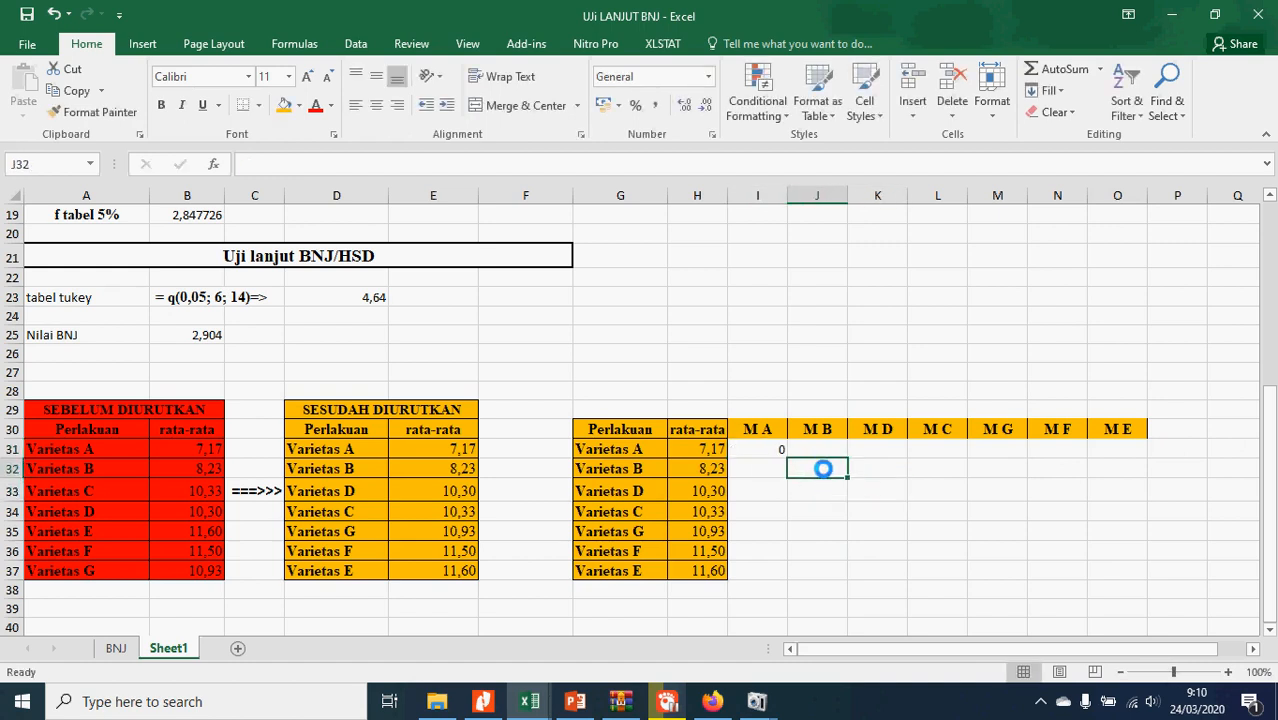
click(866, 490)
click(817, 467)
click(880, 496)
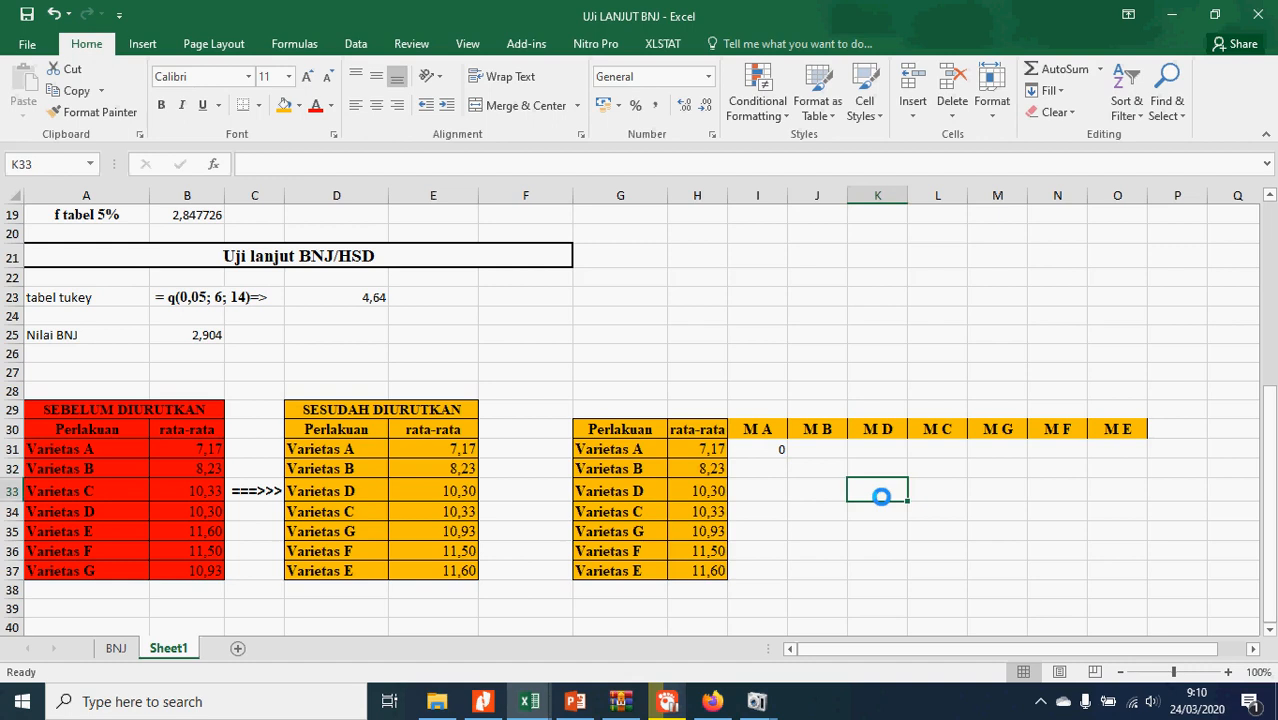
click(825, 466)
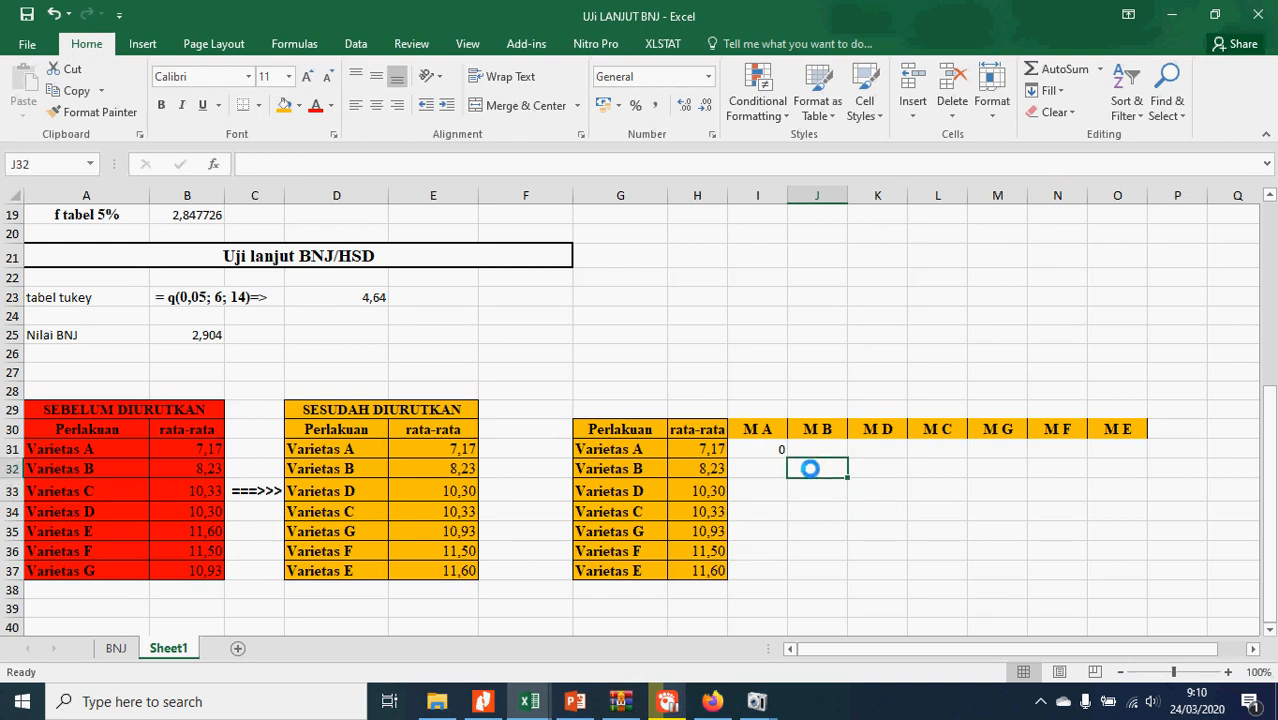
click(768, 450)
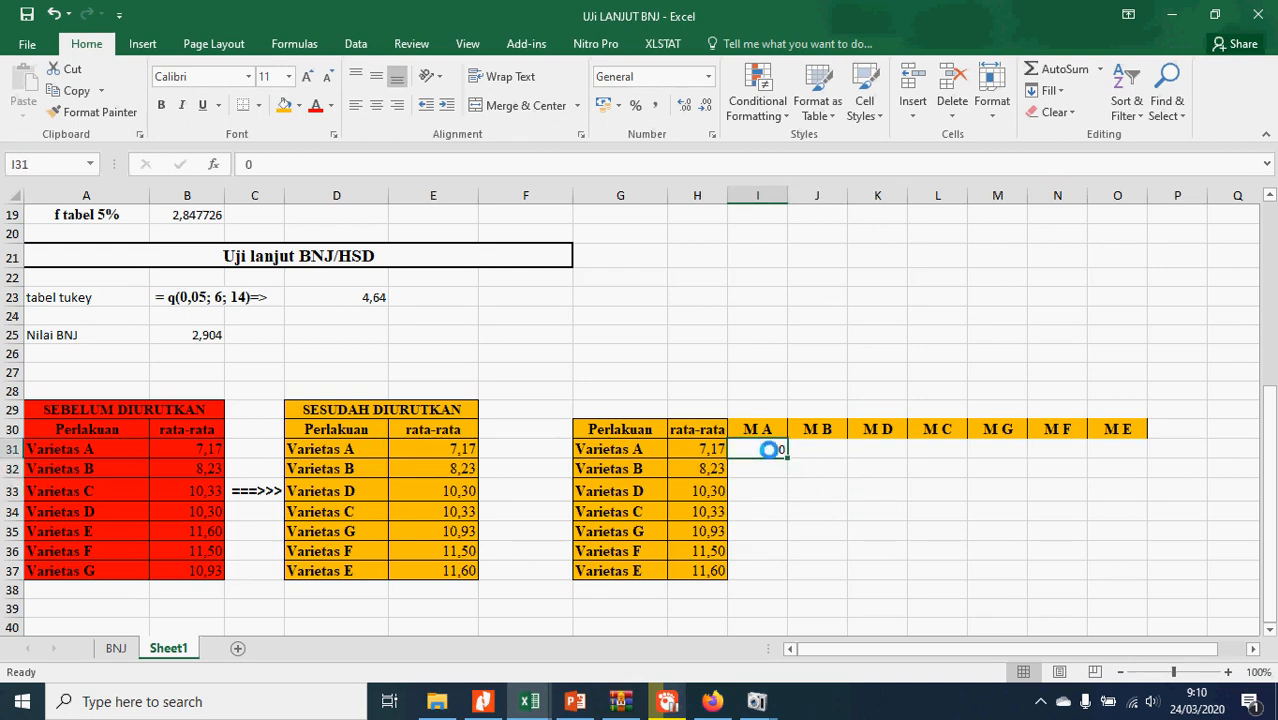
click(831, 465)
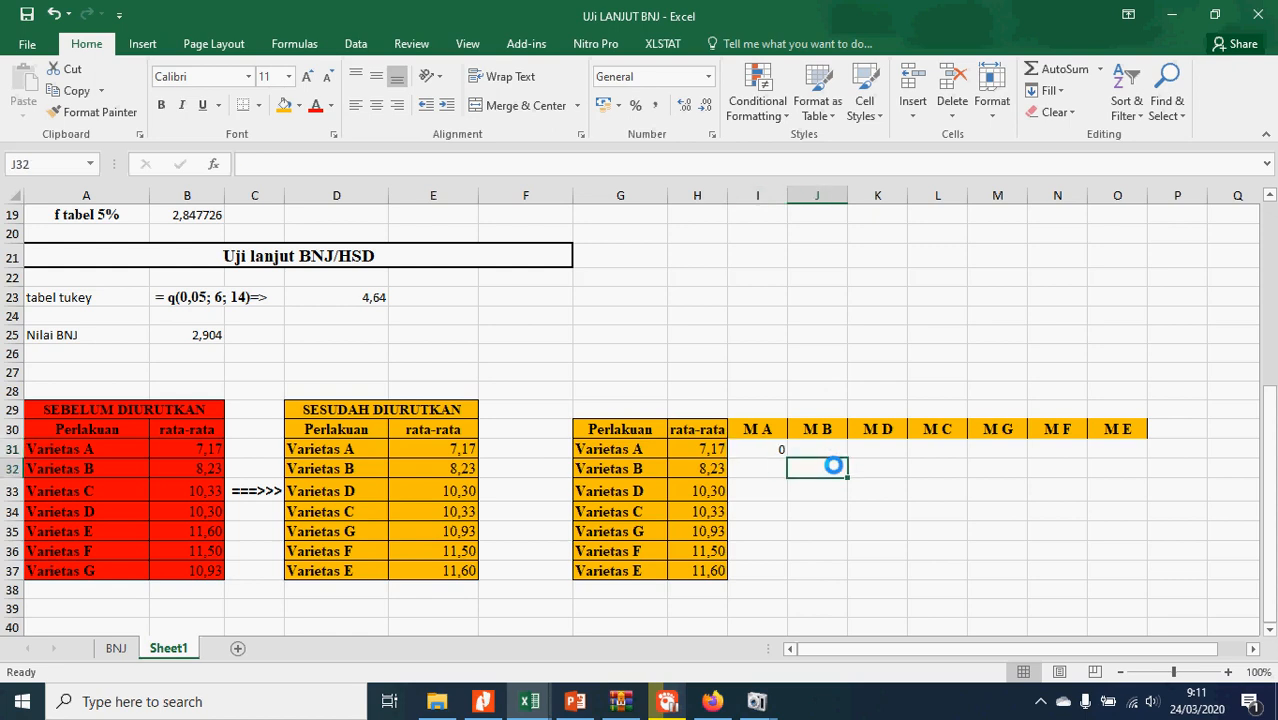
click(878, 487)
click(833, 470)
click(830, 489)
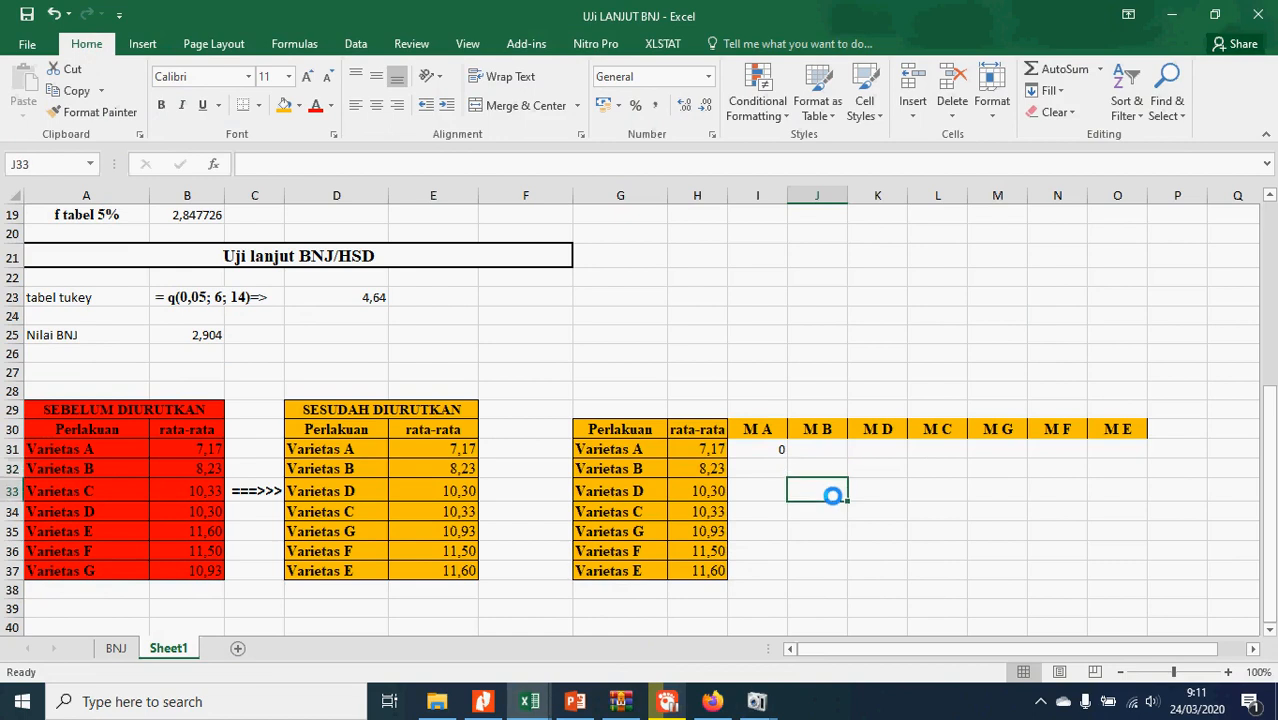
click(816, 467)
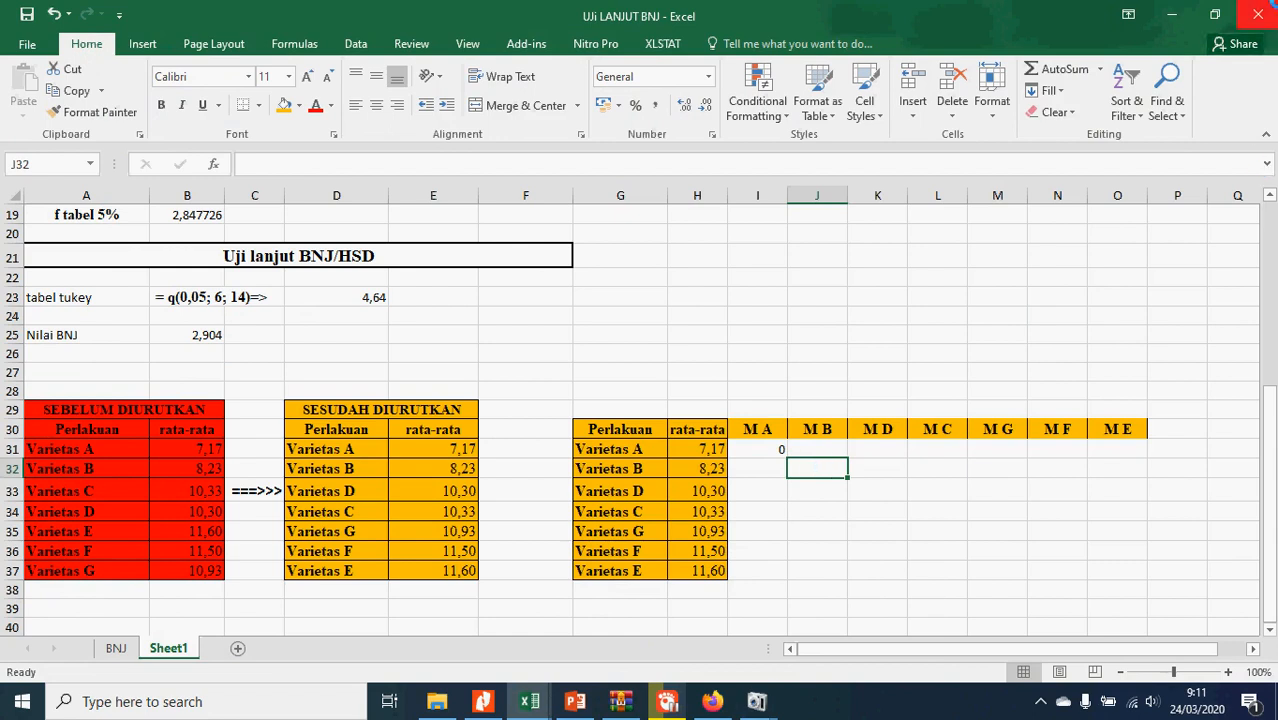
- Minimize the workbook to show the desktop and bring the UJi LANJUT BNJ workbook back up
click(1172, 12)
click(1183, 12)
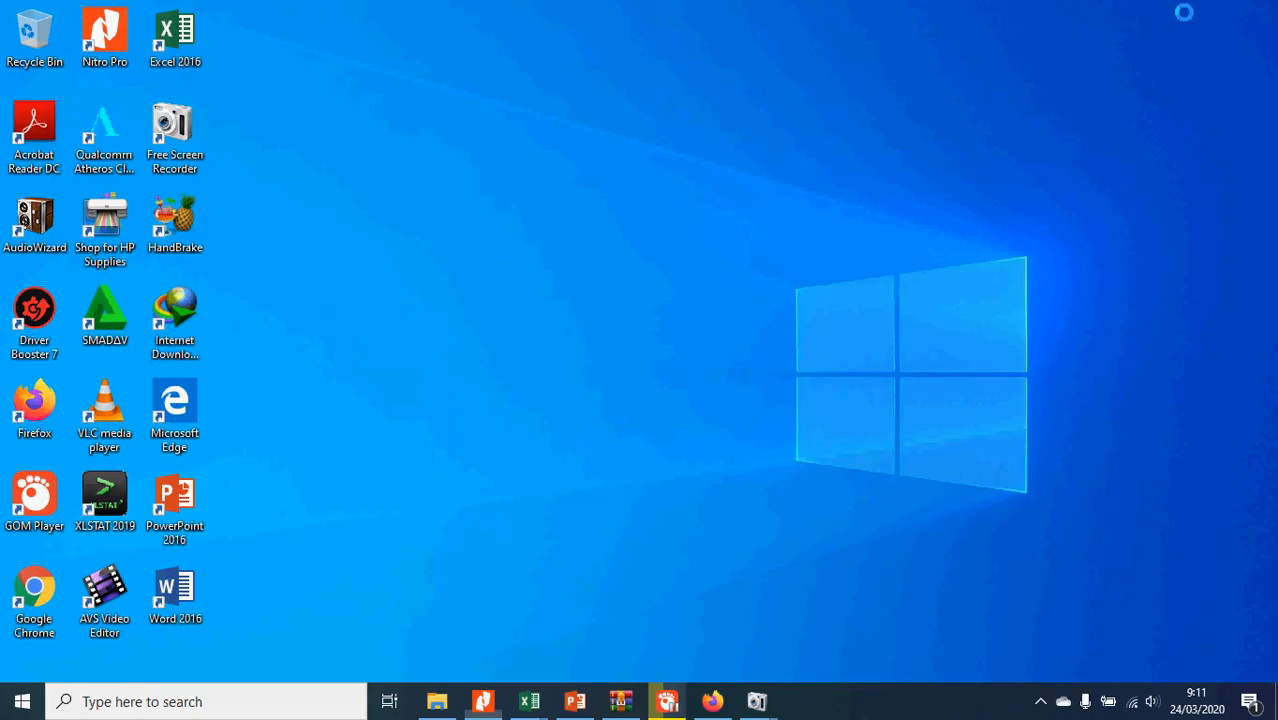
right_click(757, 247)
click(791, 306)
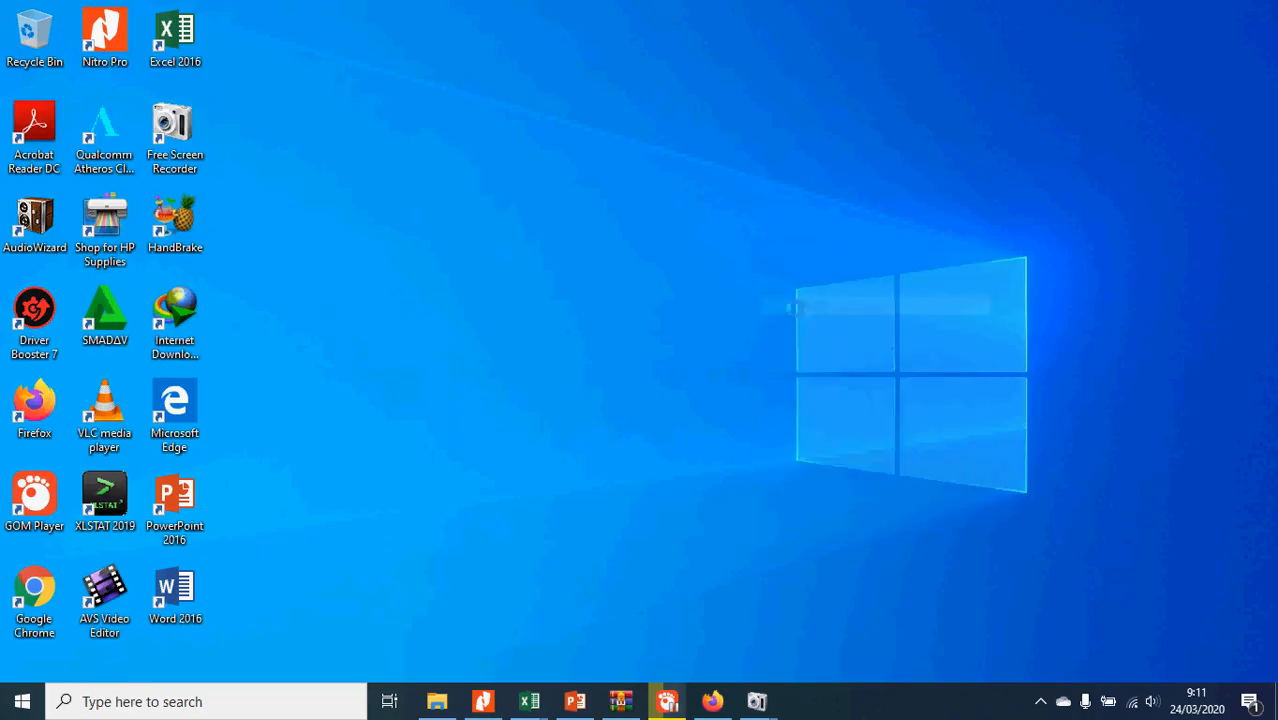
mouse_move(530, 701)
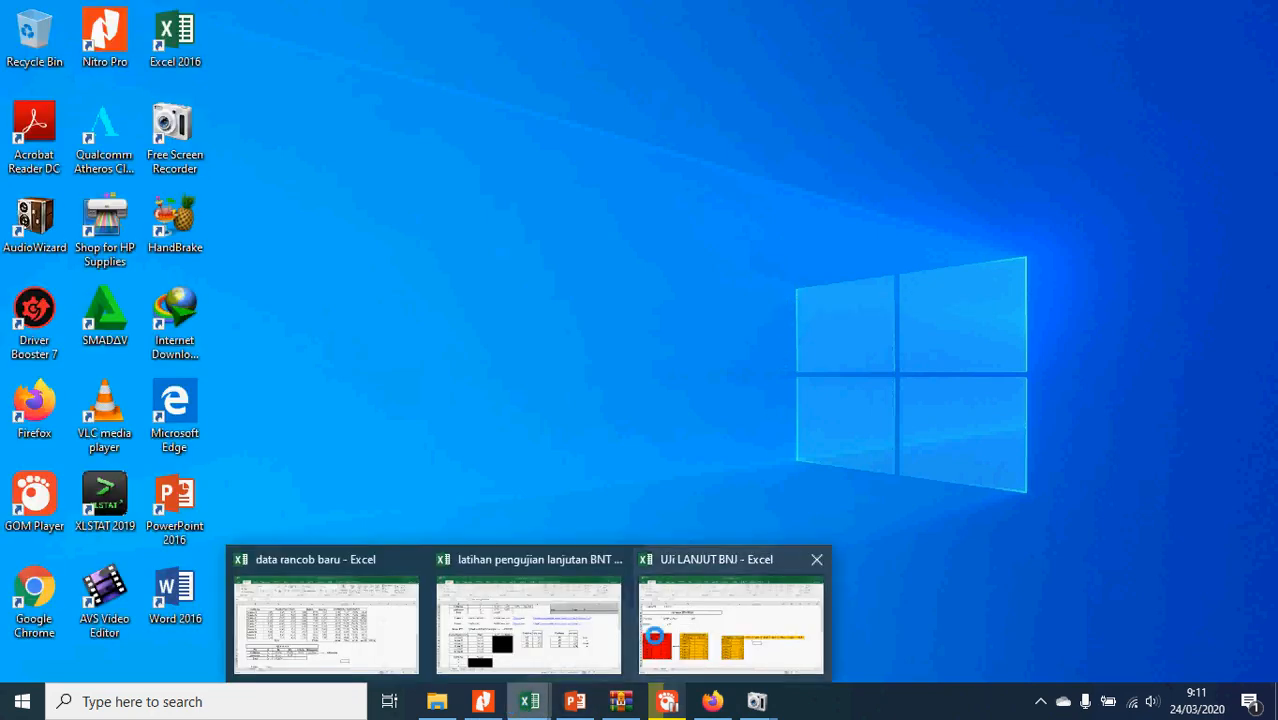
click(657, 632)
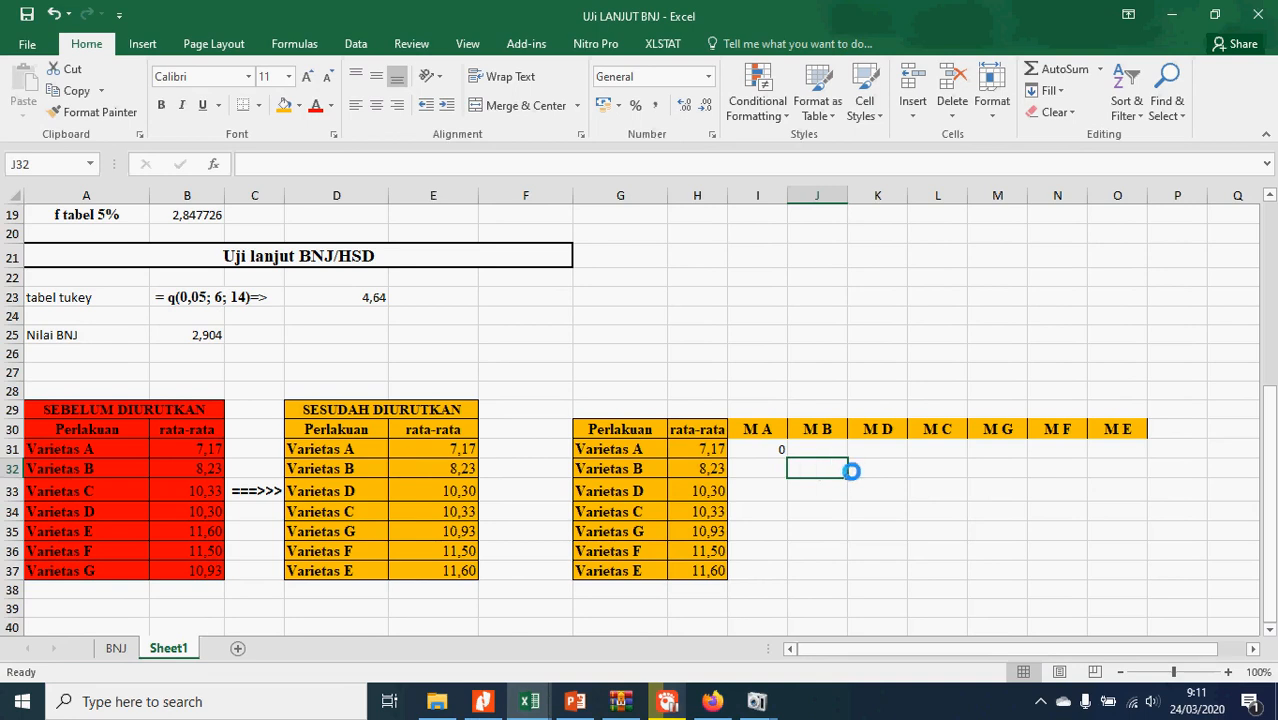
click(855, 488)
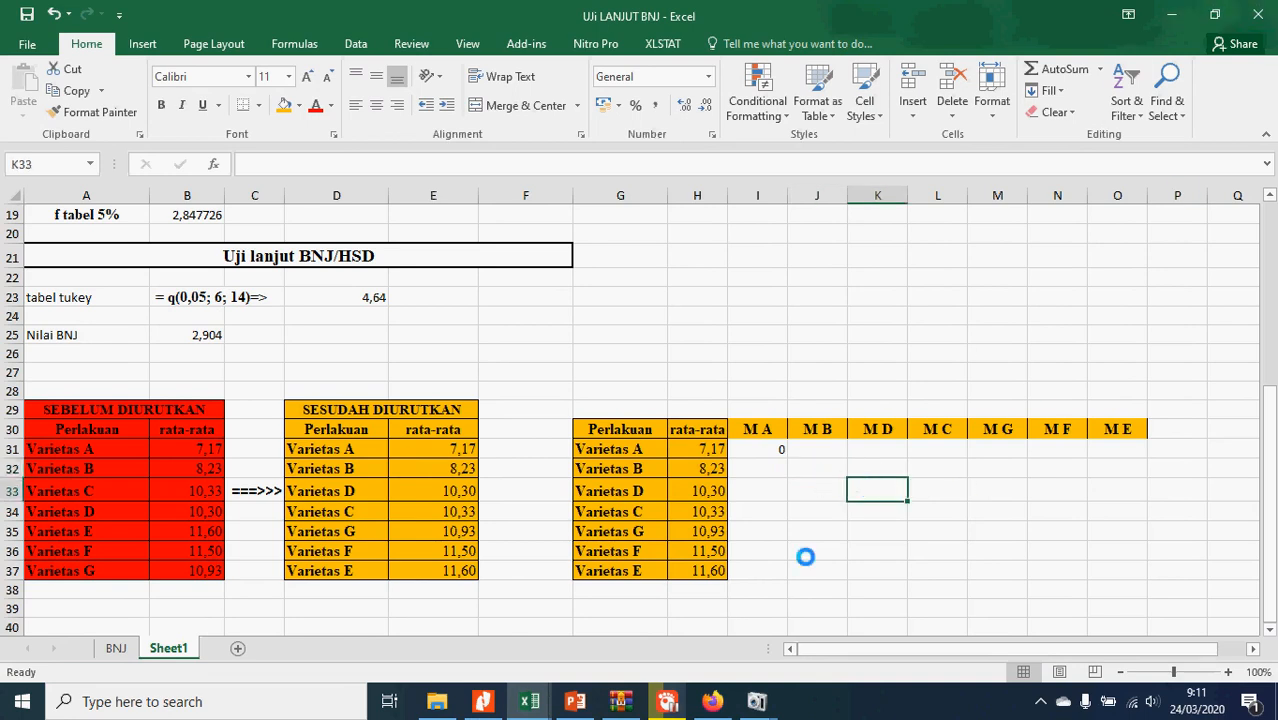
- Close the data rancob baru and latihan pengujian lanjutan BNT workbooks, discarding the changes to the latter
click(526, 702)
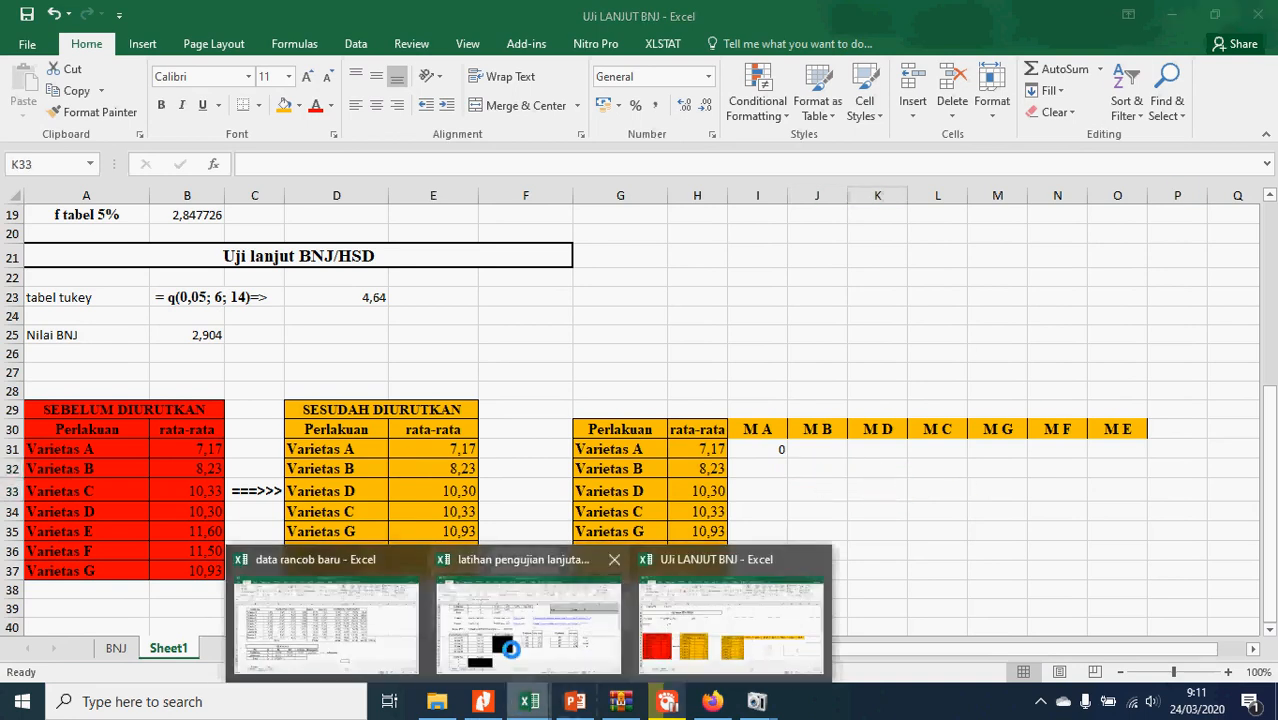
click(395, 621)
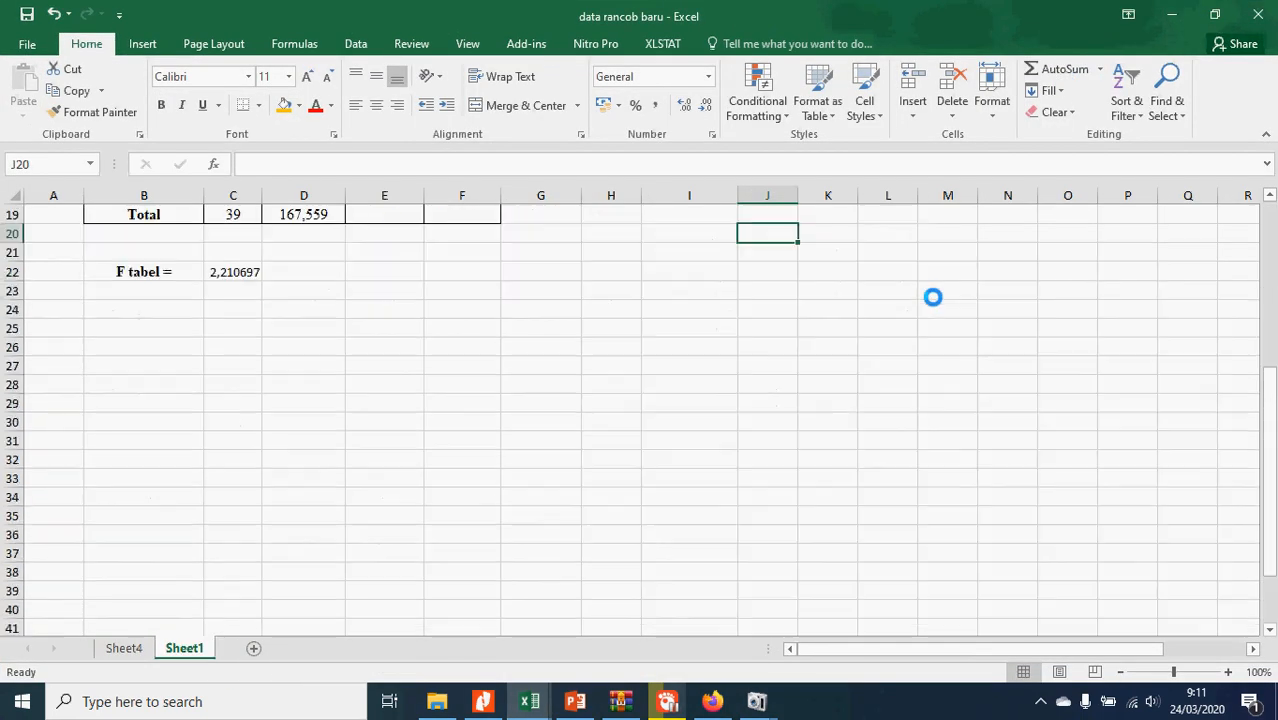
click(1258, 14)
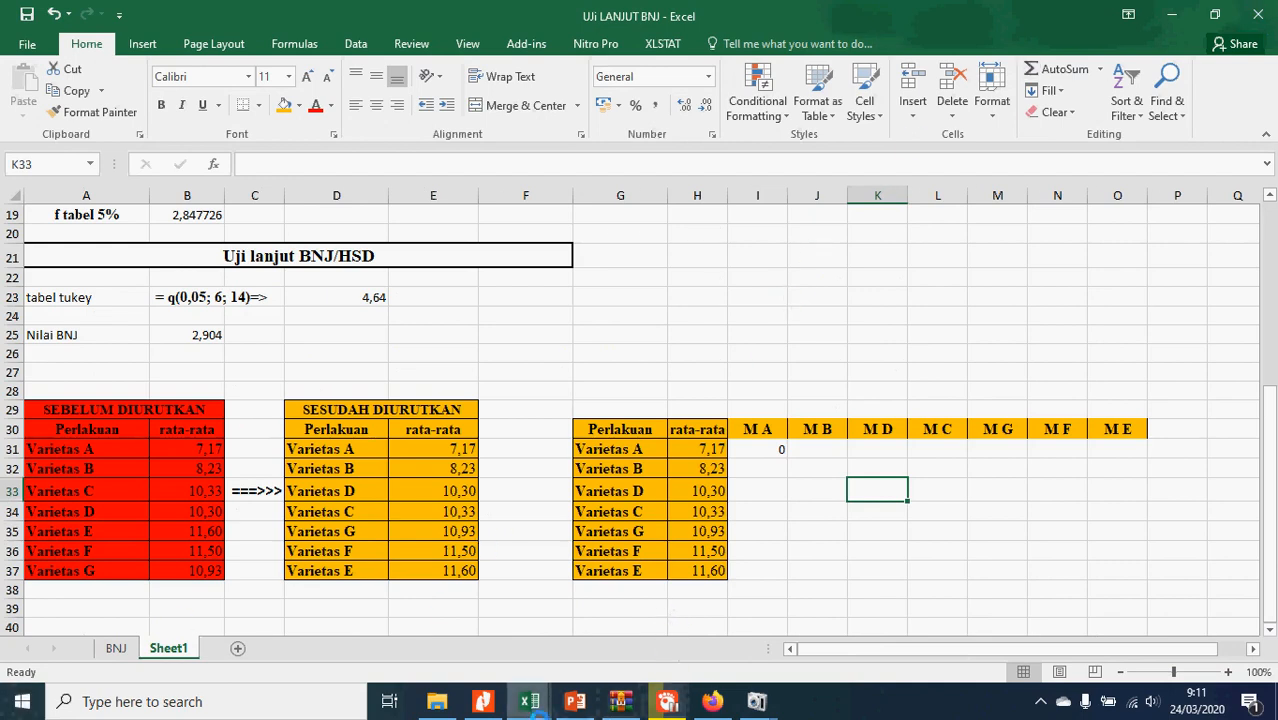
click(420, 620)
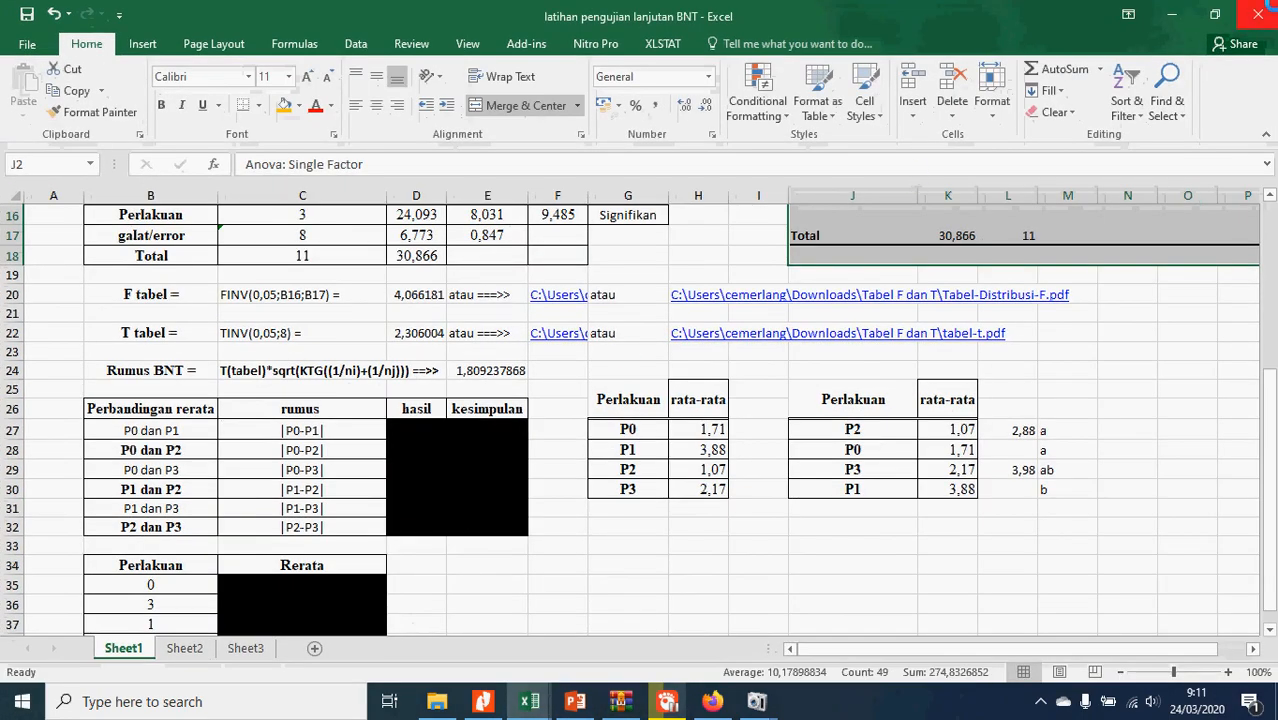
click(1258, 14)
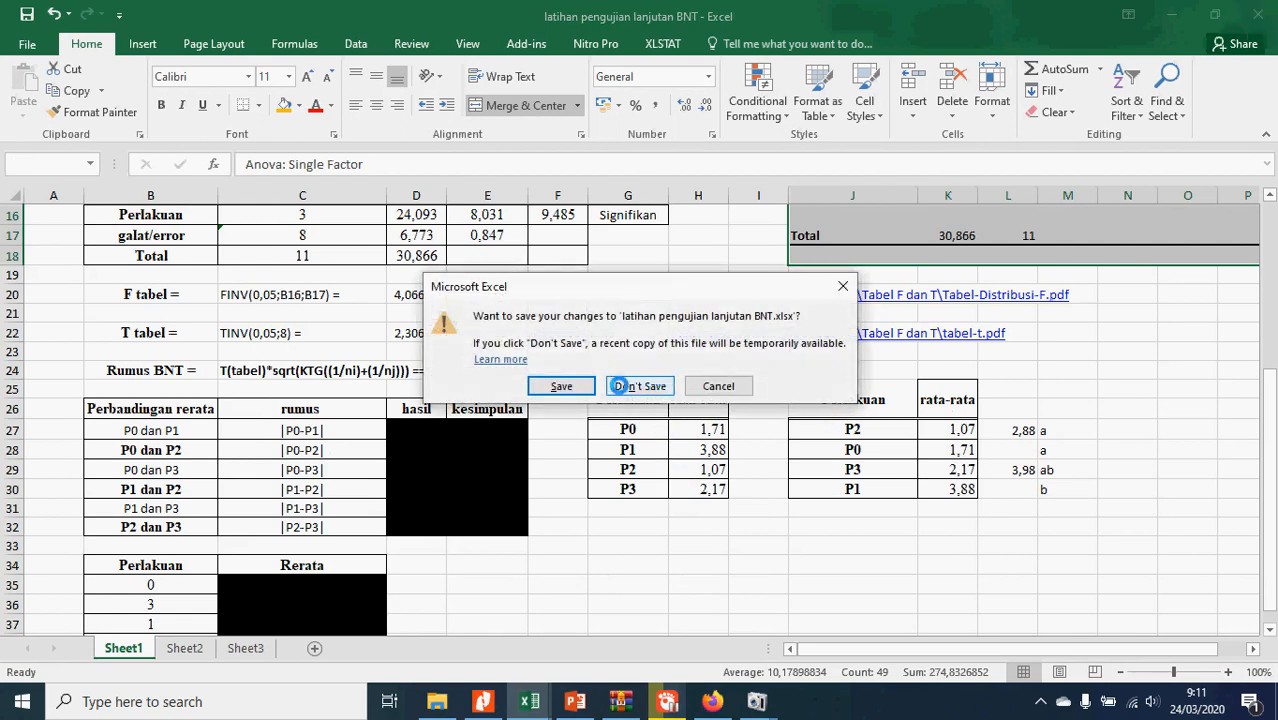
click(620, 386)
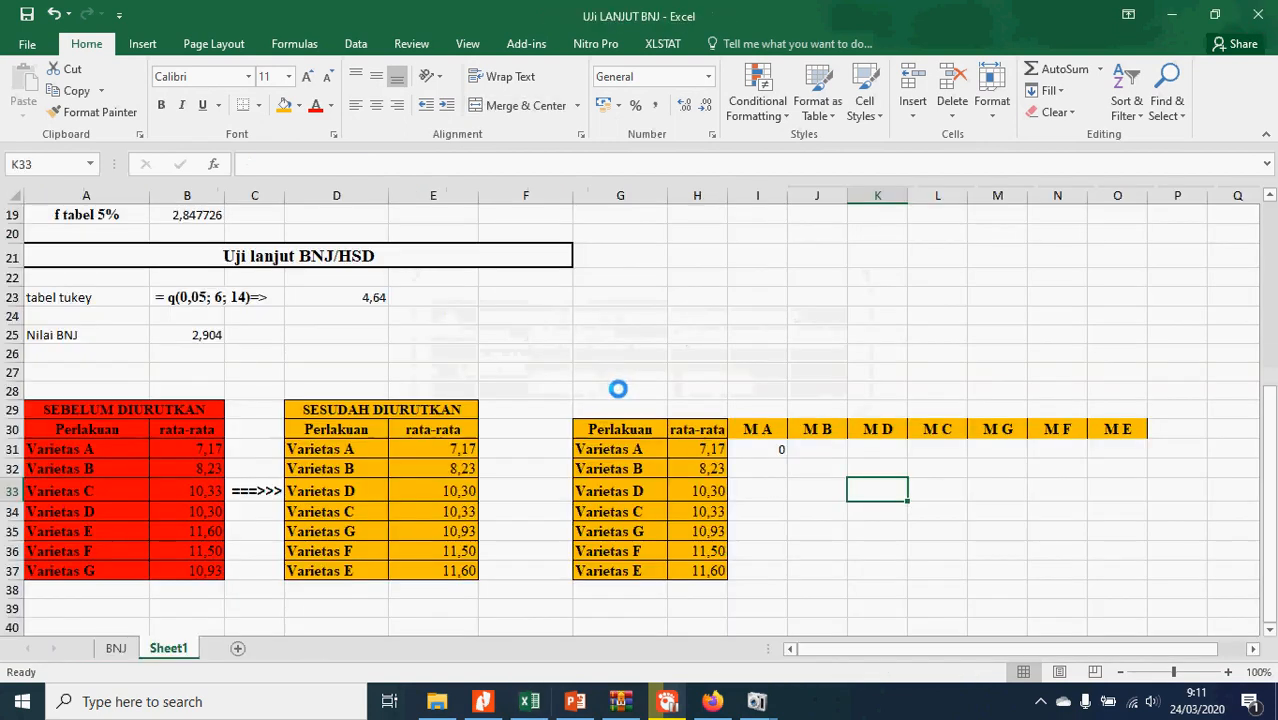
- Enter 0 down the rest of the comparison table's diagonal, in J32, K33, L34, M35, N36 and O37
click(819, 452)
click(818, 488)
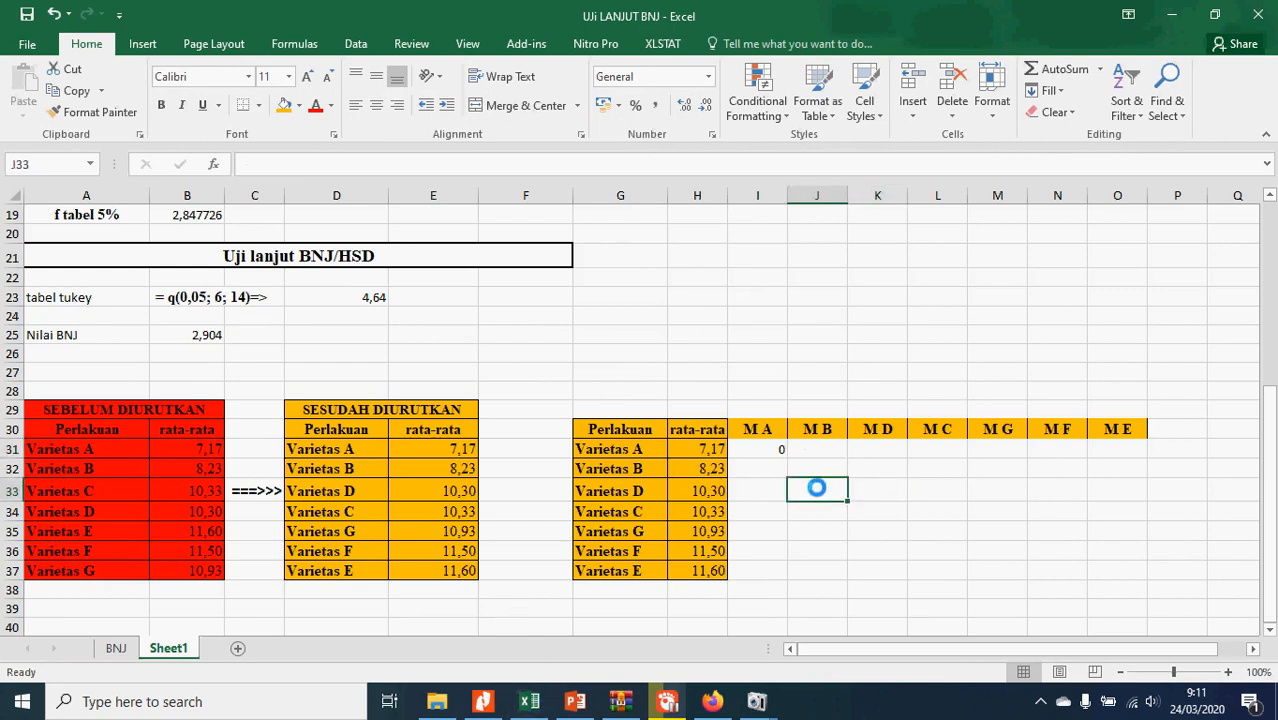
text(4)
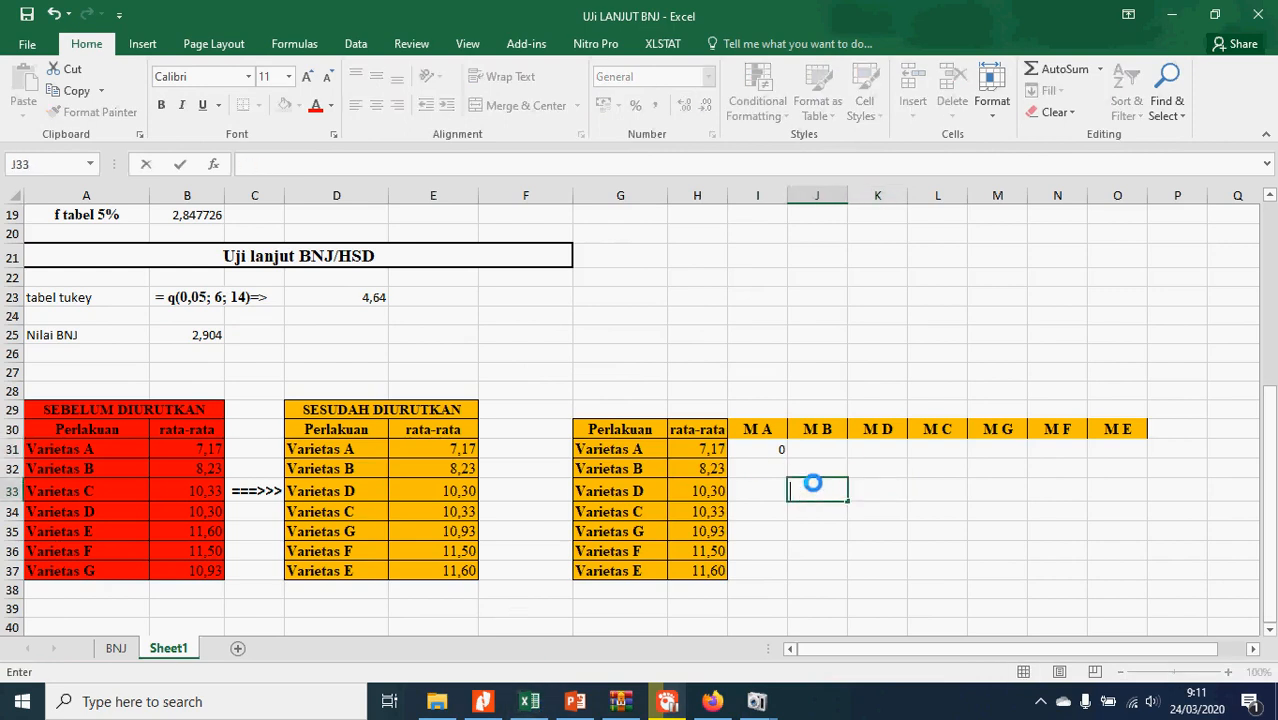
click(805, 467)
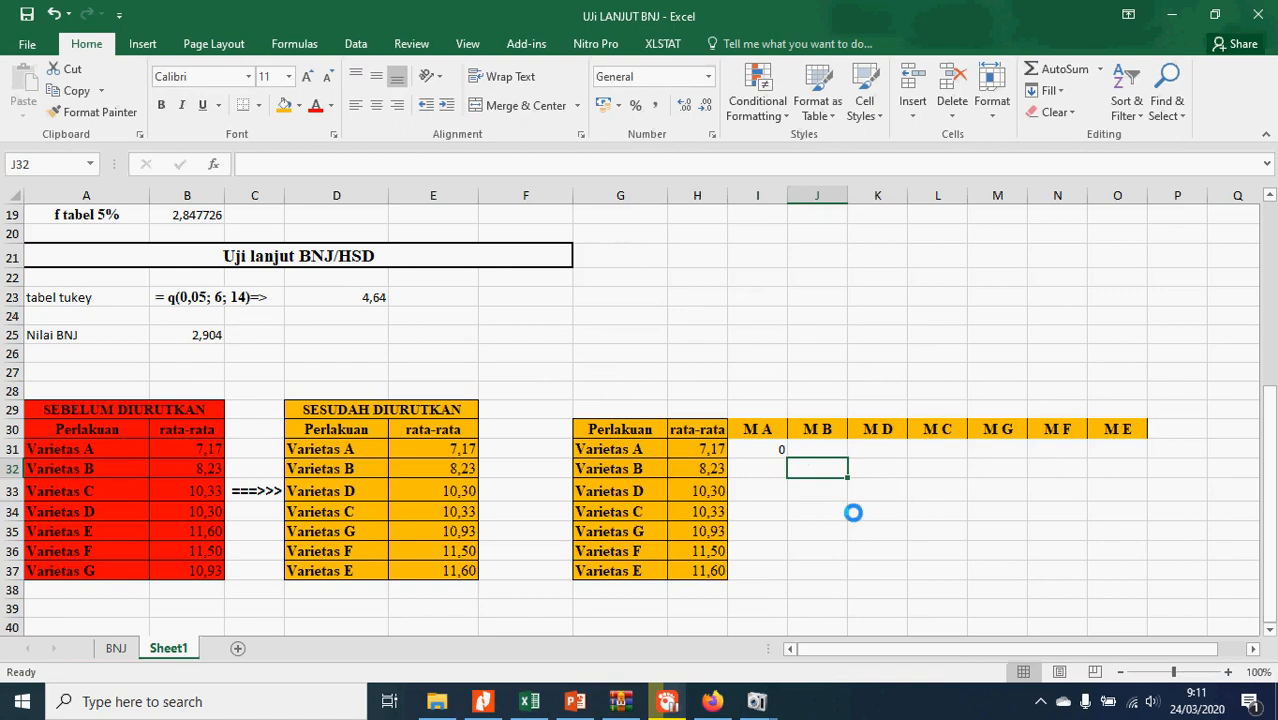
text(0)
click(878, 492)
text(0)
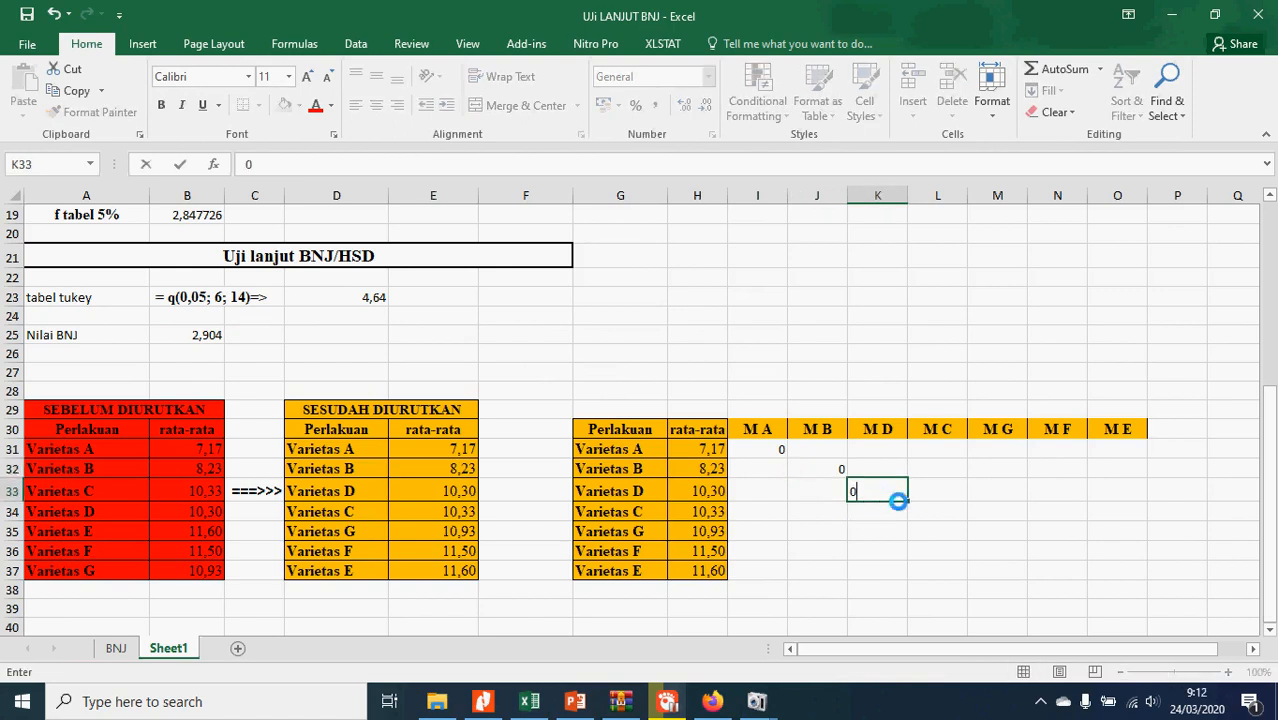
click(934, 510)
text(0)
click(998, 534)
text(0)
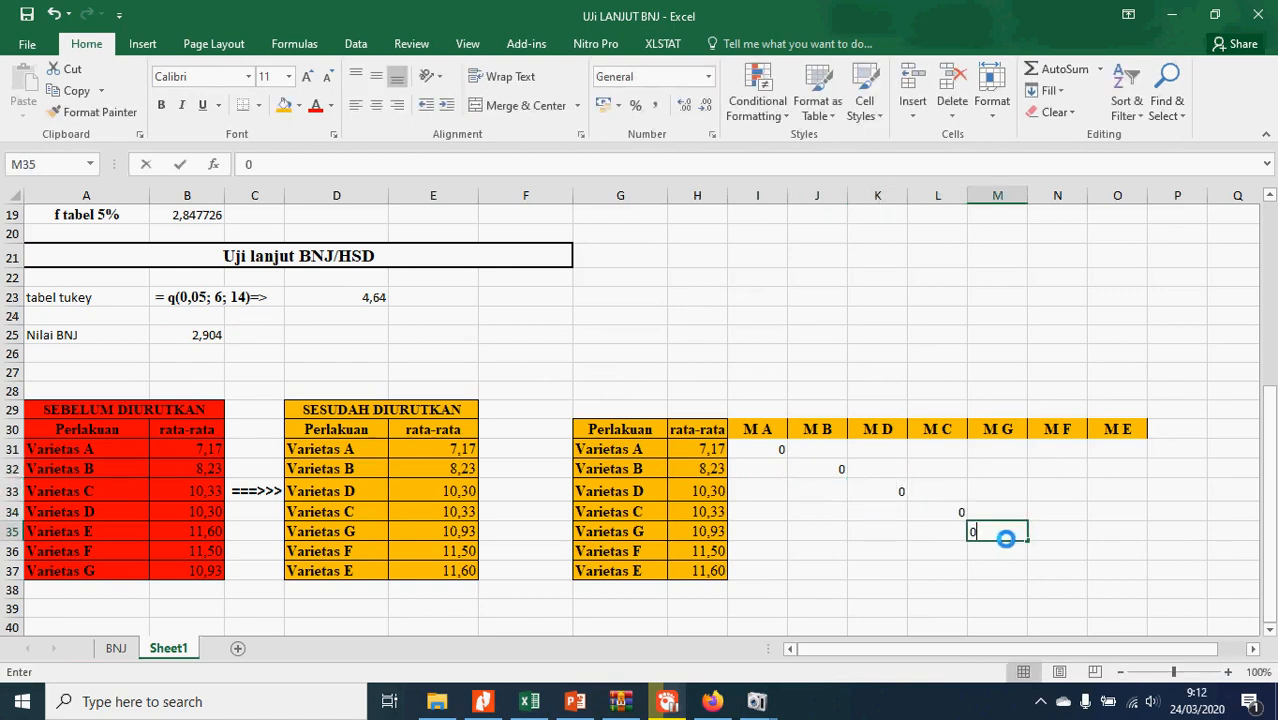
click(1060, 551)
text(0)
click(1115, 571)
text(0)
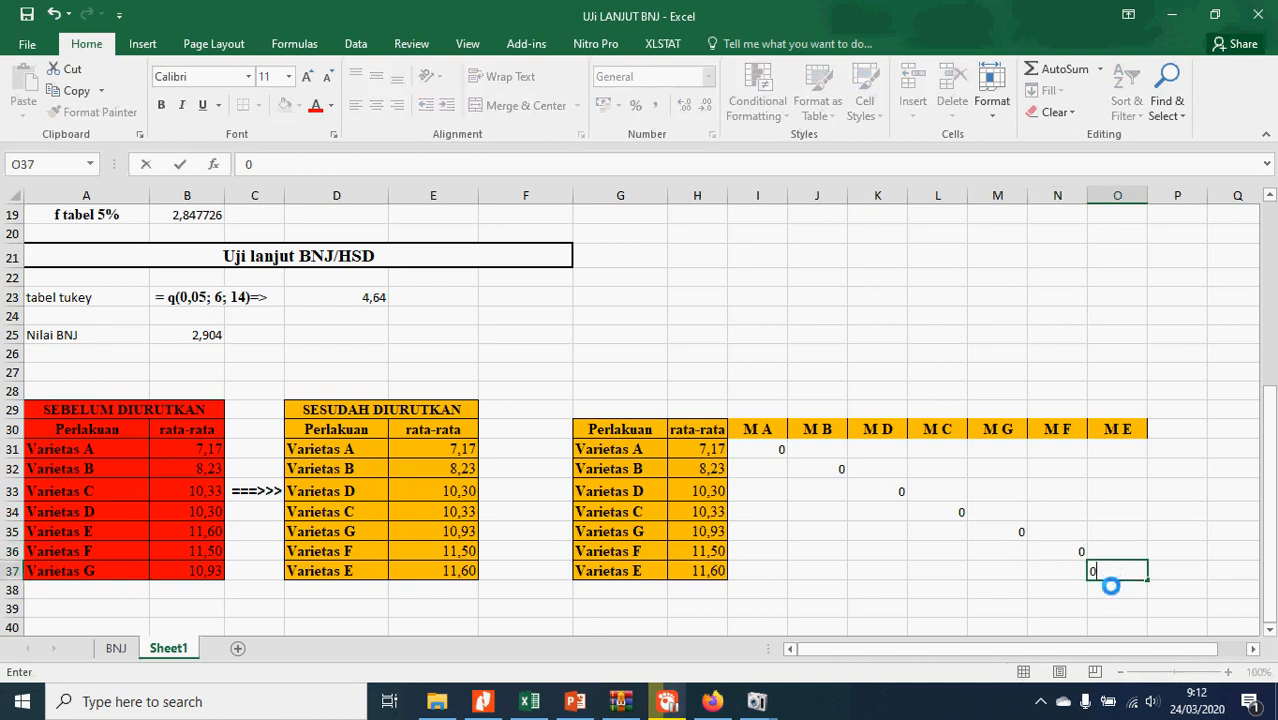
- Apply all borders to the whole comparison table, G30 to O37
drag(613, 427, 1102, 572)
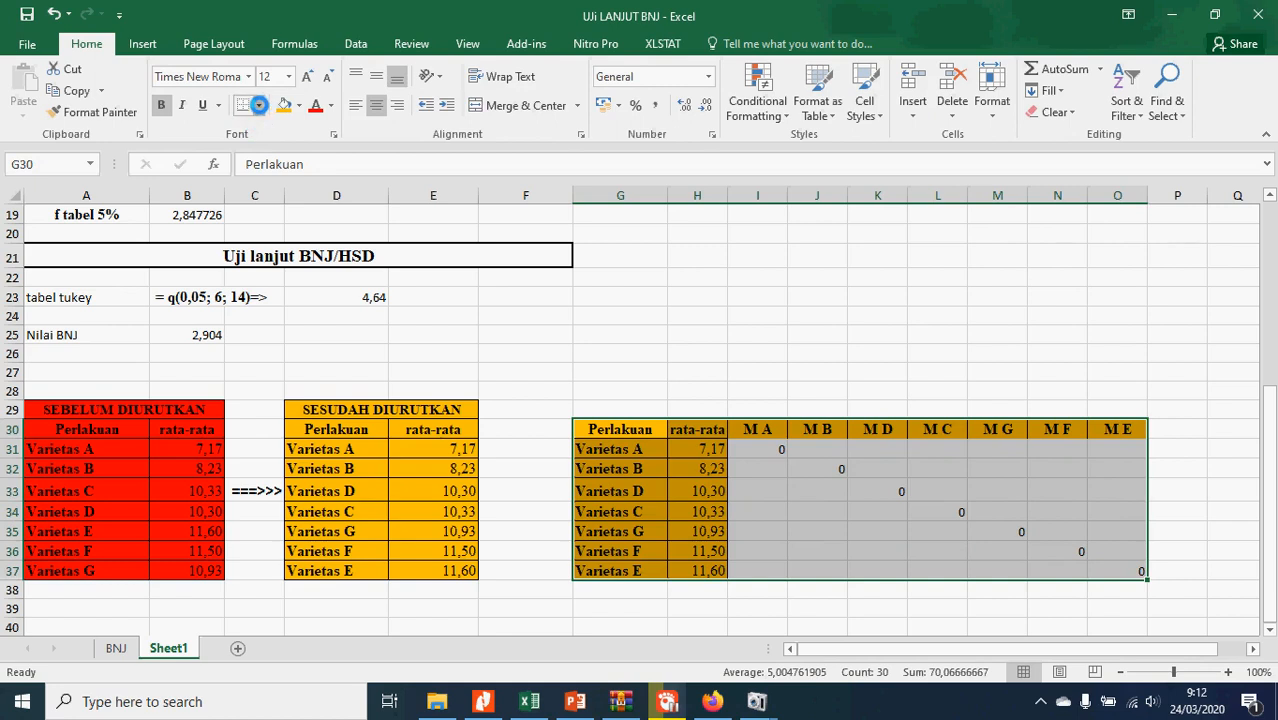
click(259, 106)
click(305, 263)
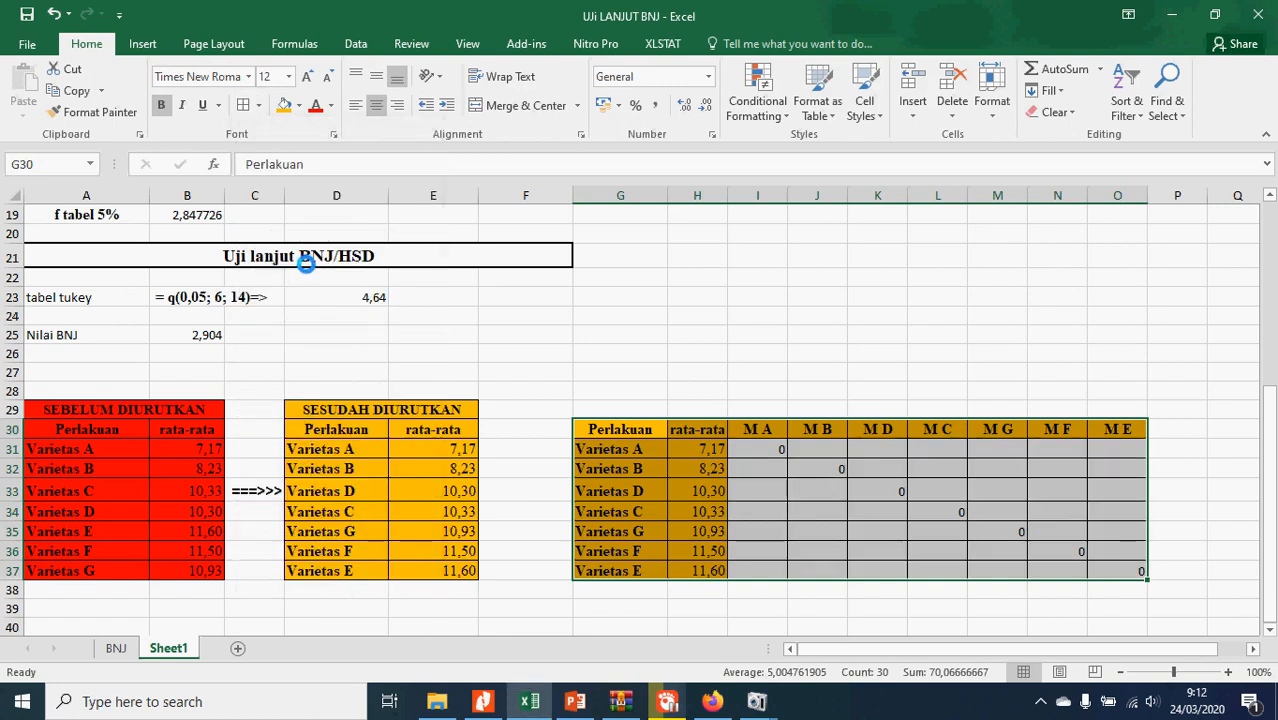
click(1007, 536)
- Enter =$H$31-H32 in I32 to subtract Varietas B's mean from Varietas A's fixed mean
click(770, 470)
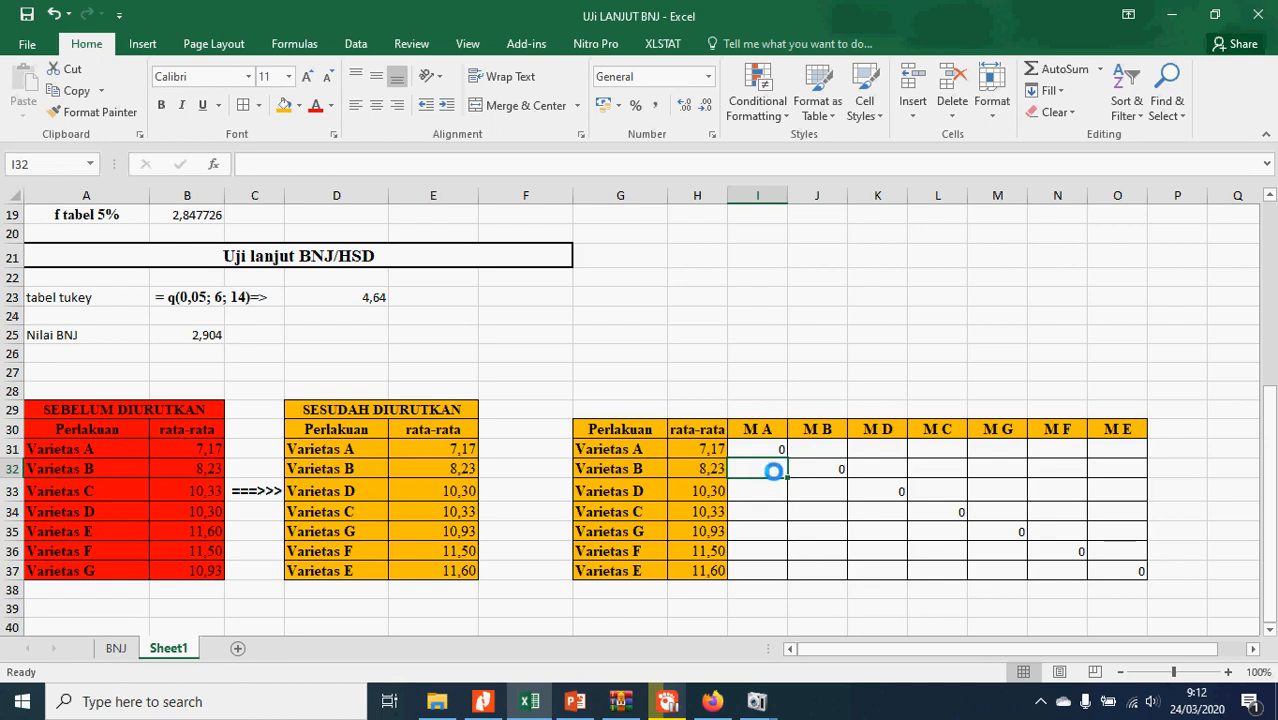
text(=)
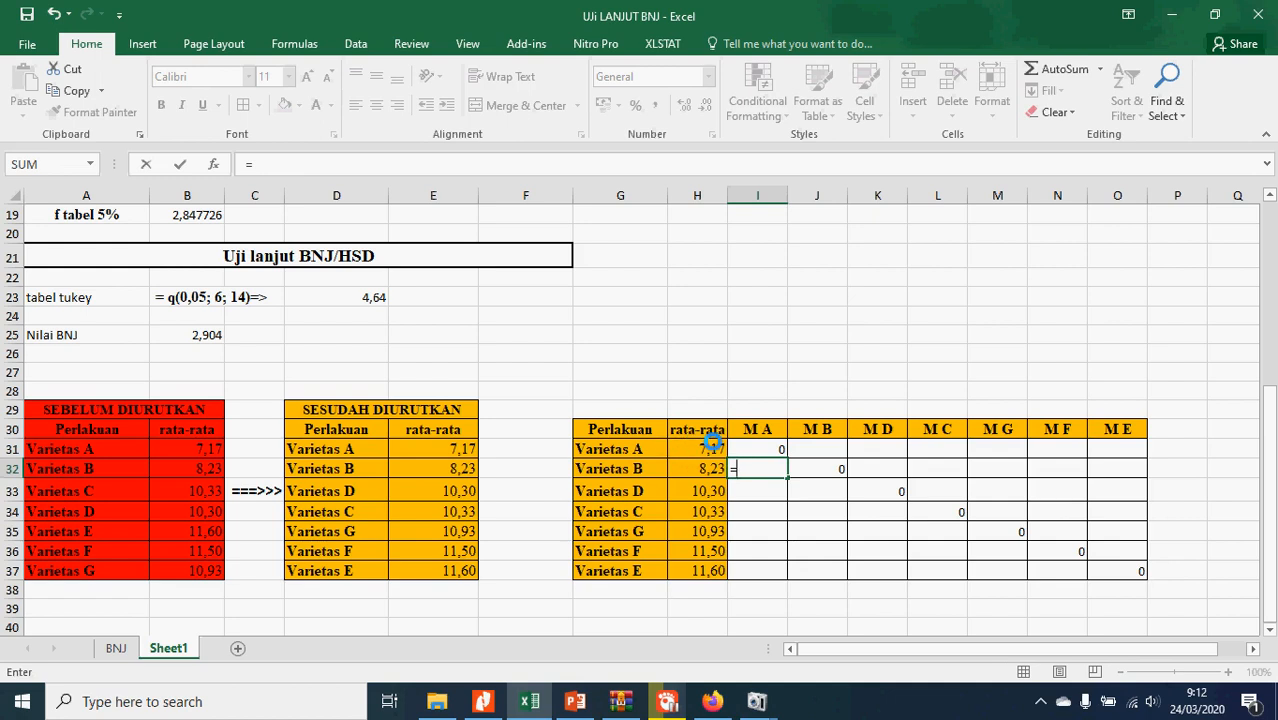
click(713, 442)
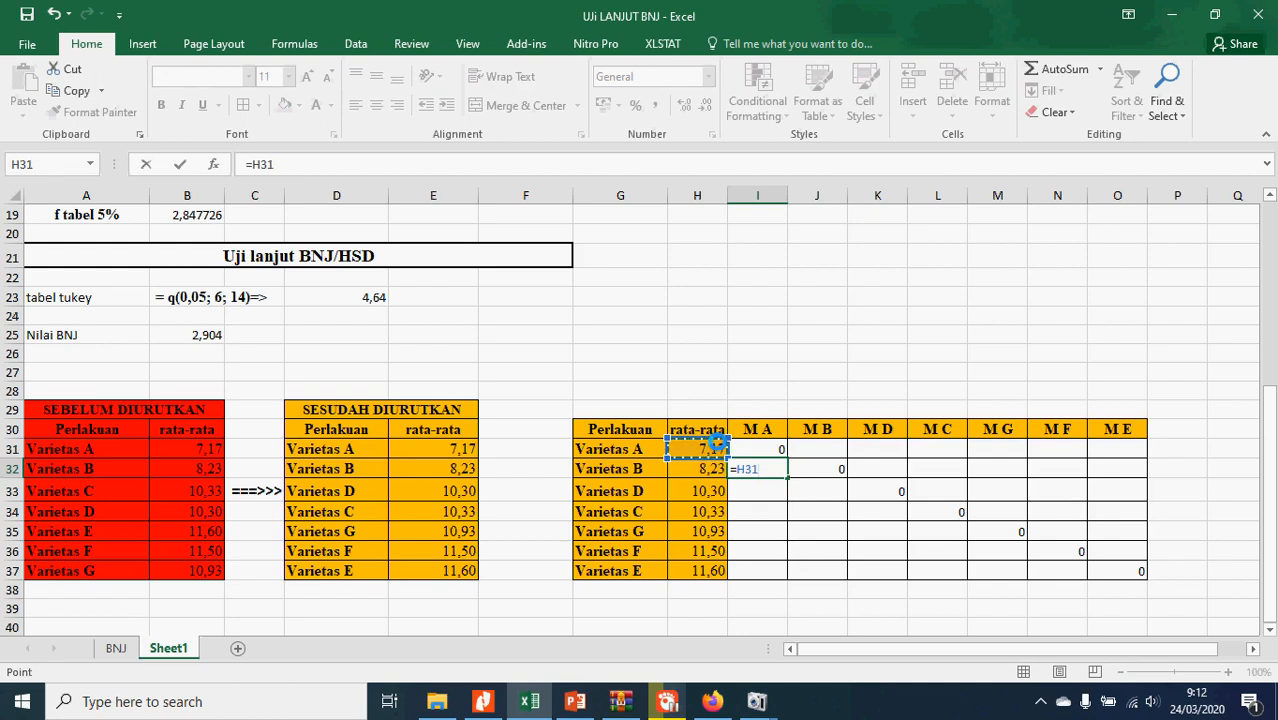
key(F4)
text(-)
click(710, 468)
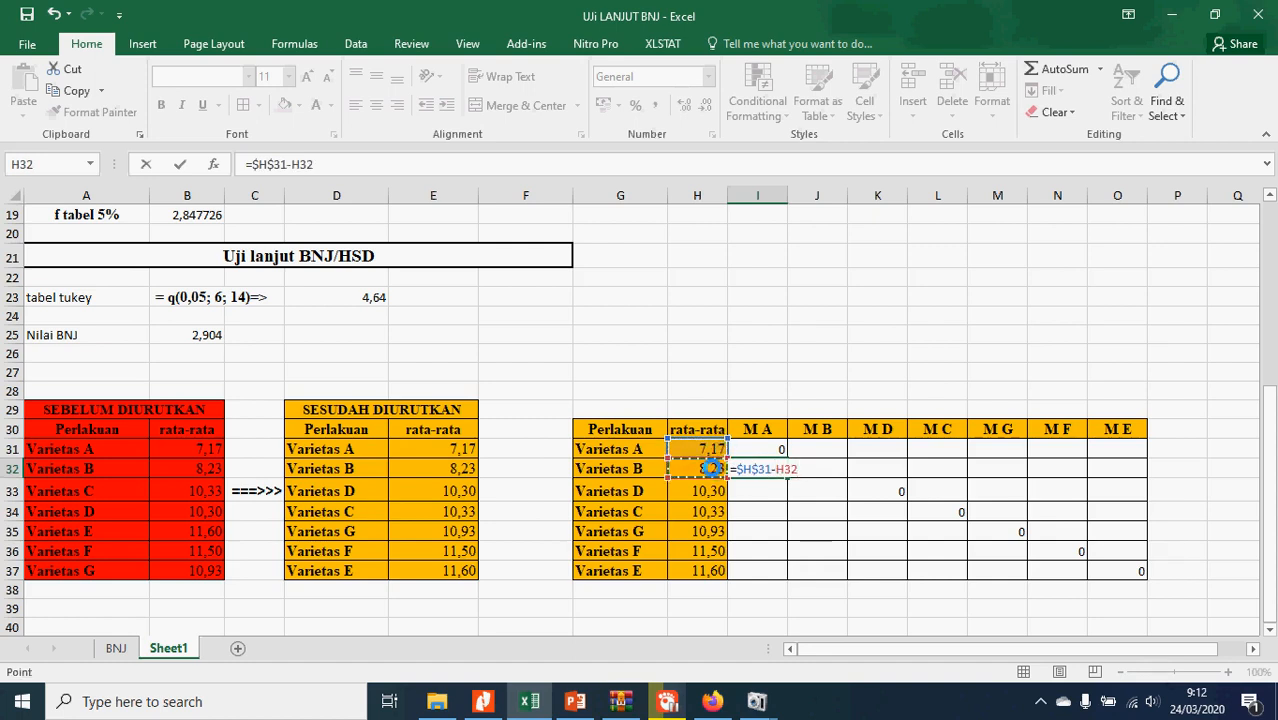
key(Return)
- Wrap the I32 formula in the absolute value function so it reads =ABS($H$31-H32)
click(765, 472)
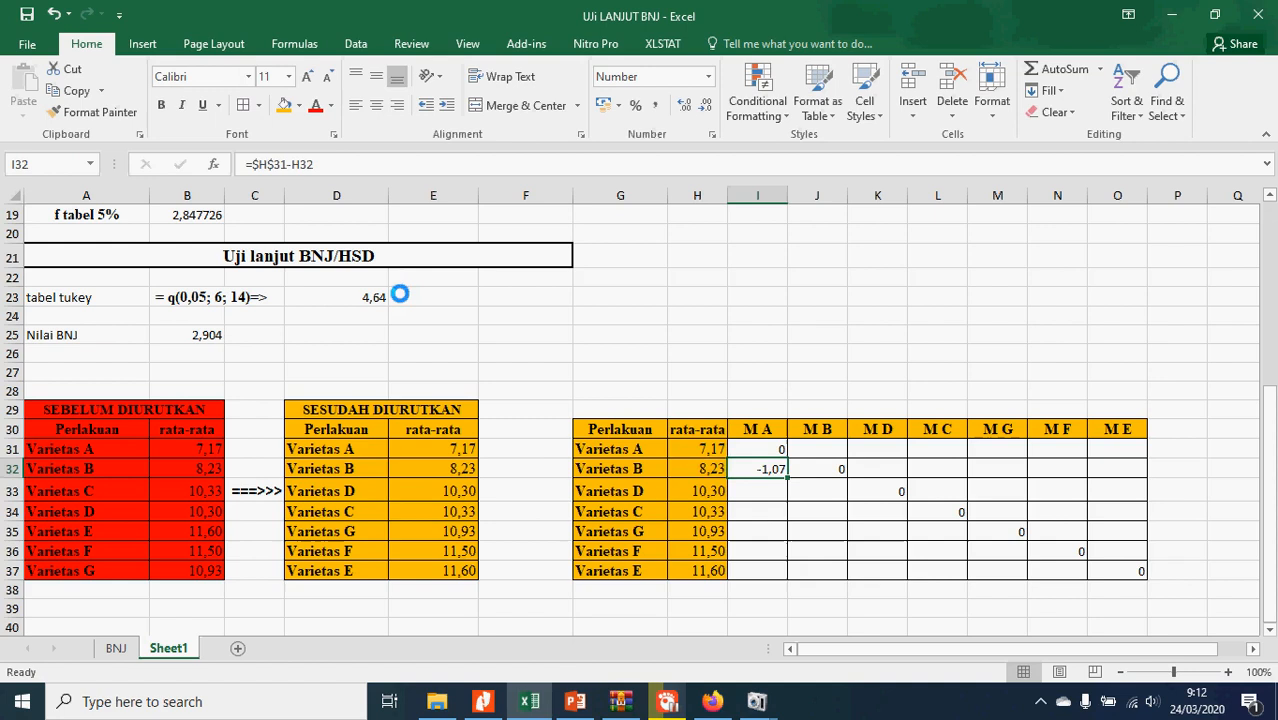
click(255, 165)
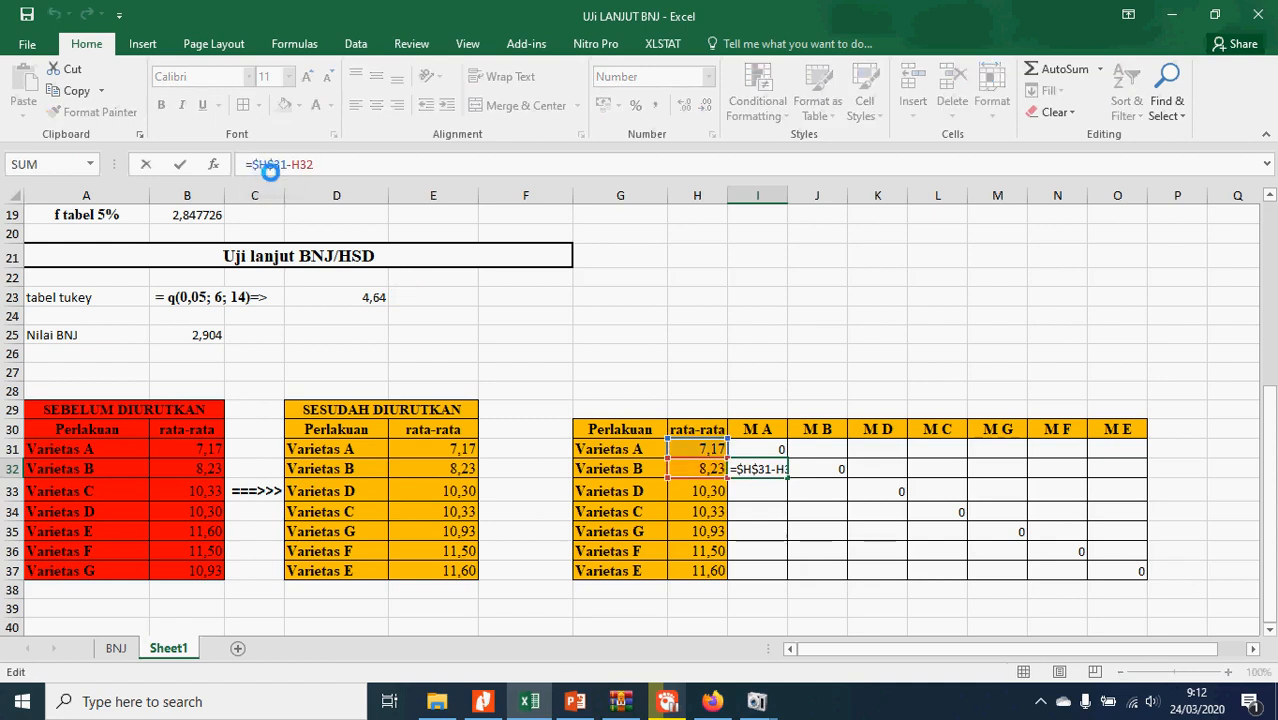
text(ABS)
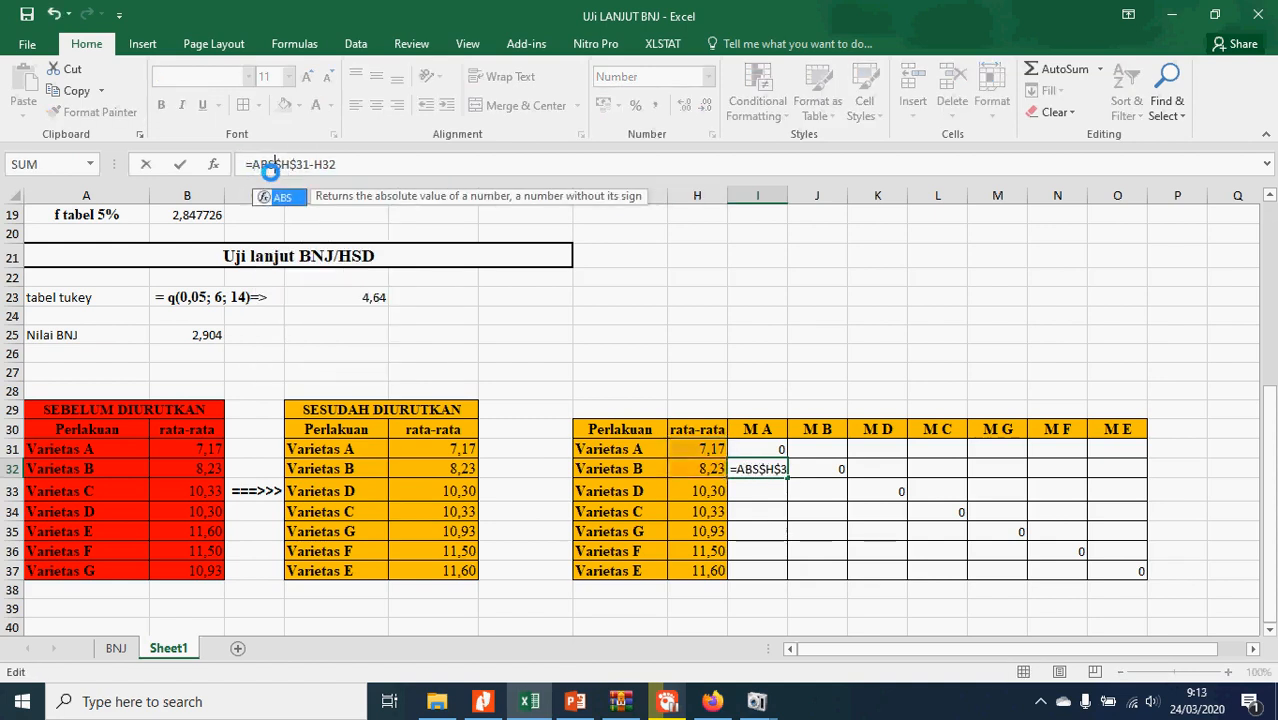
text(()
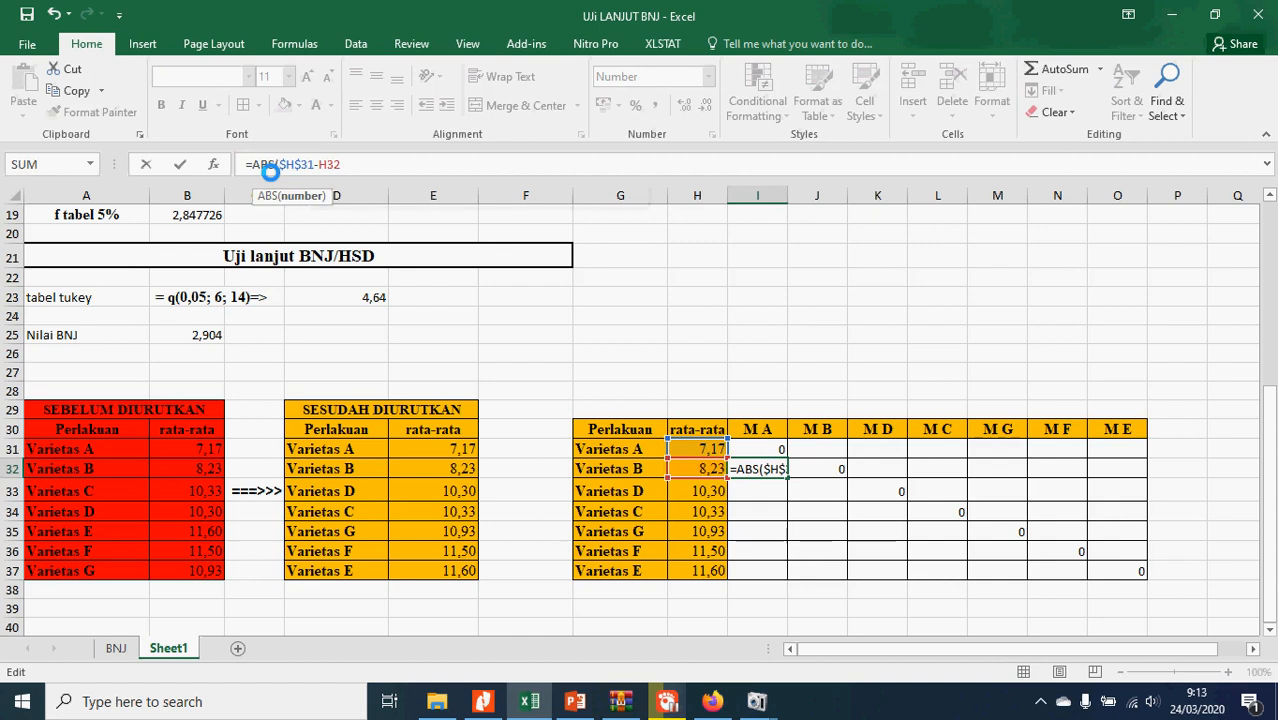
key(Right)
key(Right)
key(Right)
key(Right)
key(Right)
key(Right)
text())
key(Return)
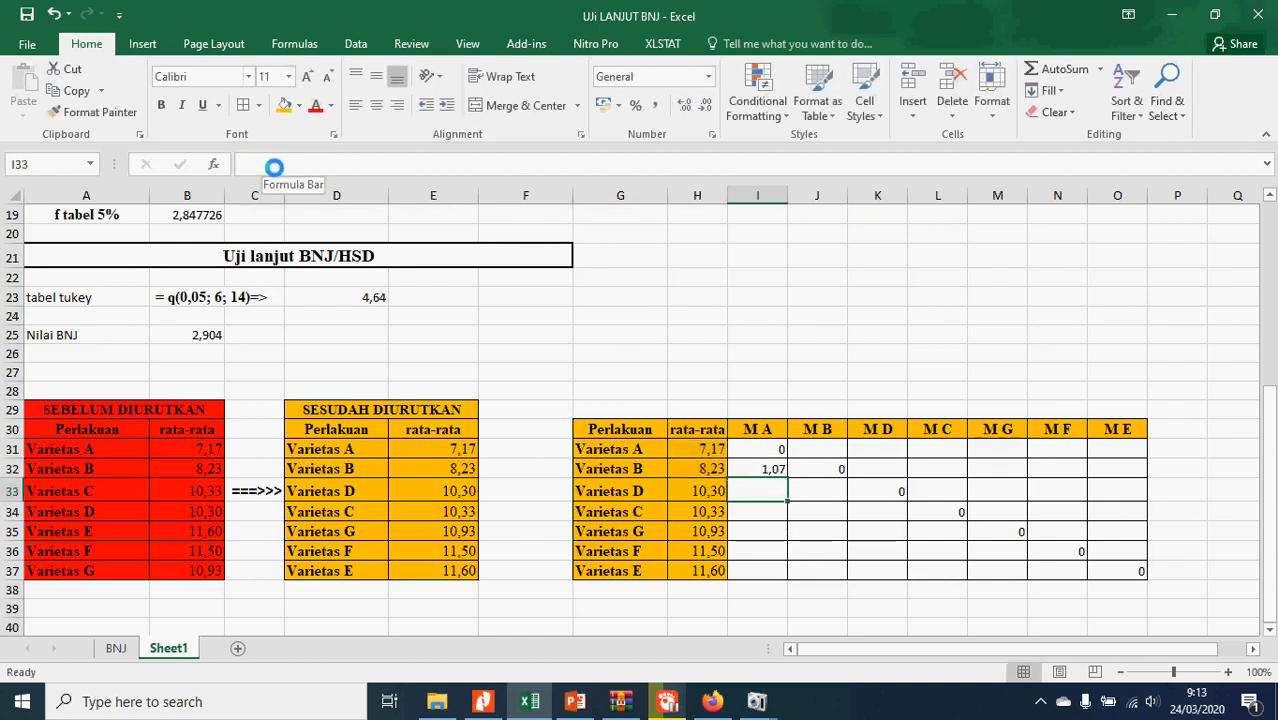
- Fill the I32 formula down the M A column through I37
click(776, 467)
drag(785, 480, 783, 574)
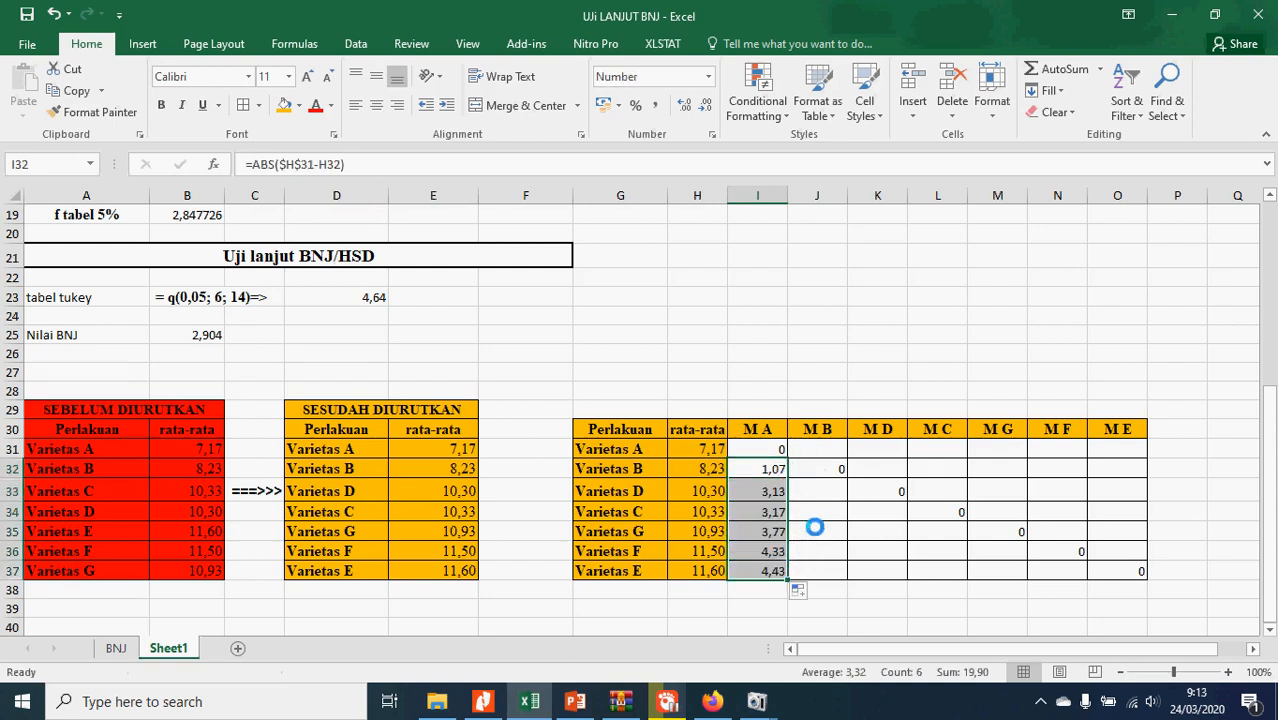
click(772, 468)
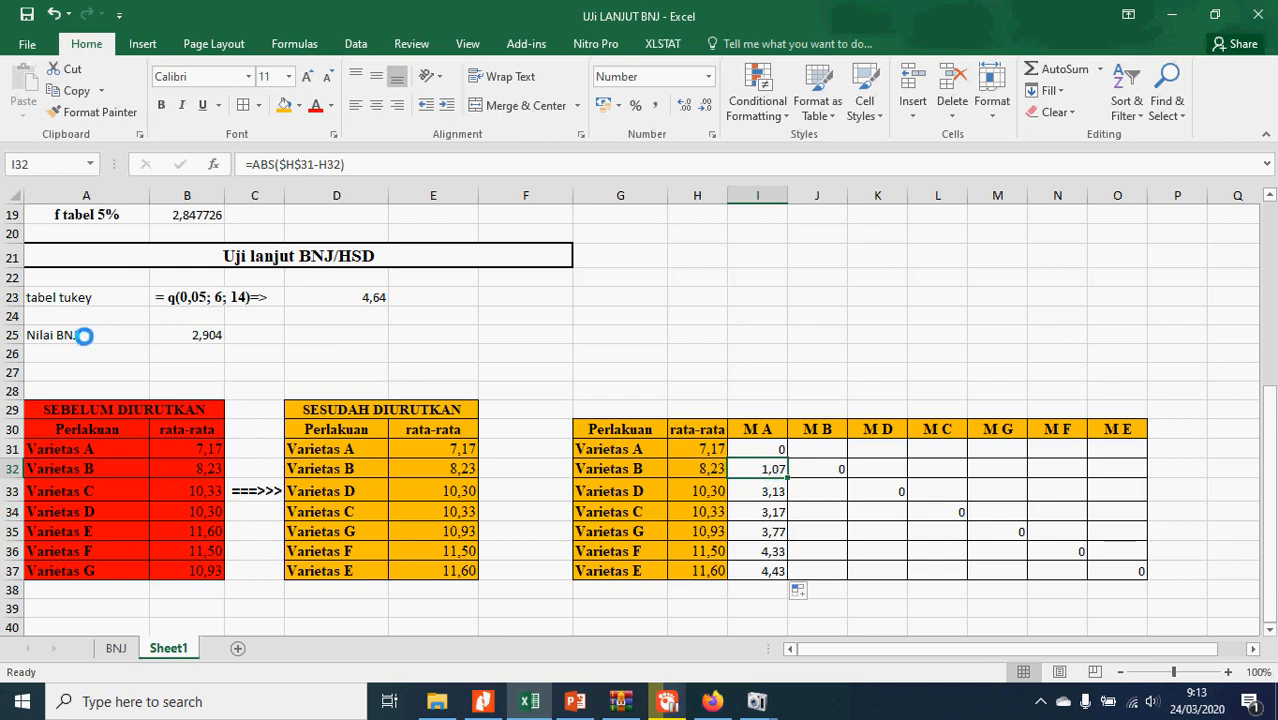
- Shade the Nilai BNJ value in B25 with a gray fill
click(154, 334)
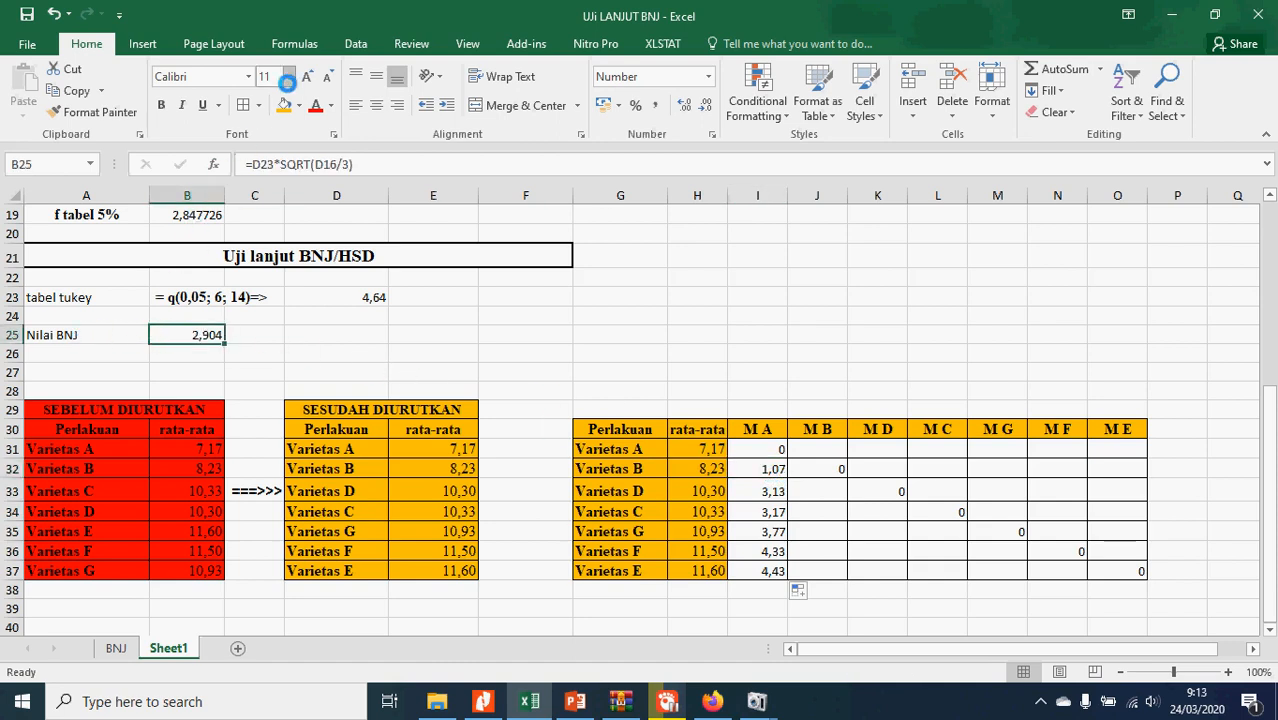
click(299, 105)
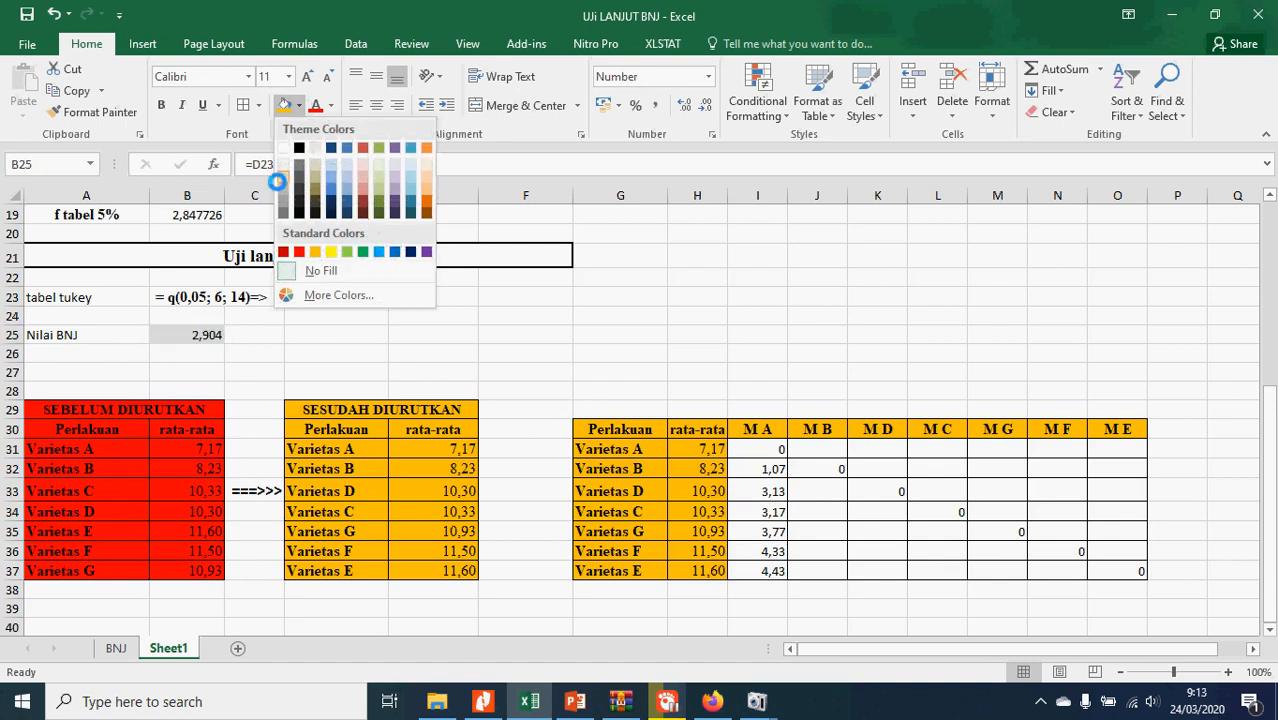
click(283, 196)
click(496, 371)
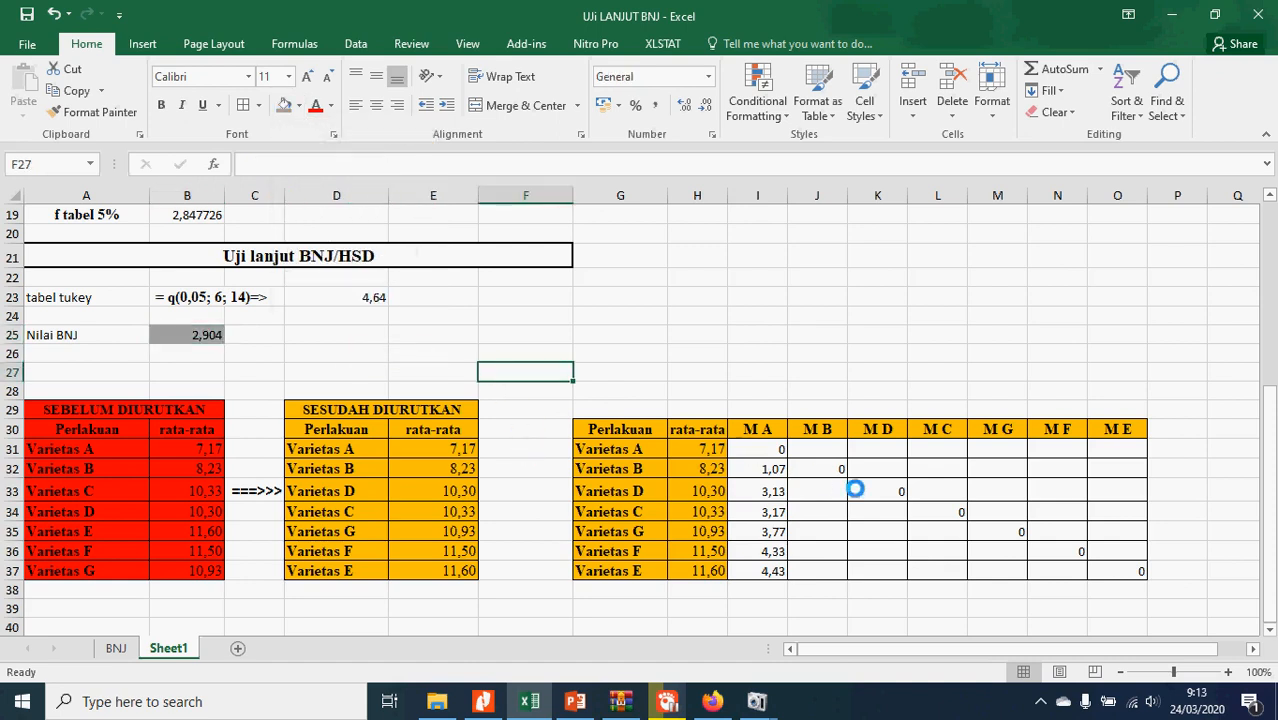
- Enter =ABS(H32-H33) in J33 for the difference between Varietas B and Varietas D
click(797, 484)
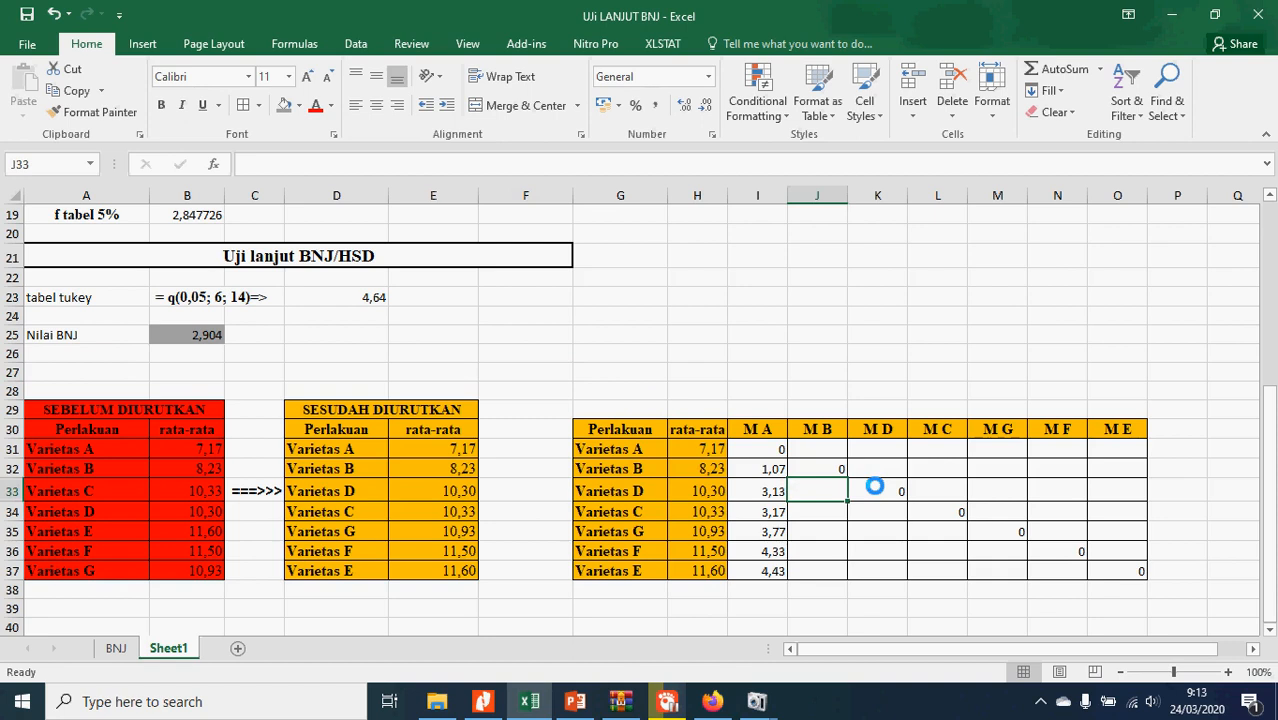
text(=)
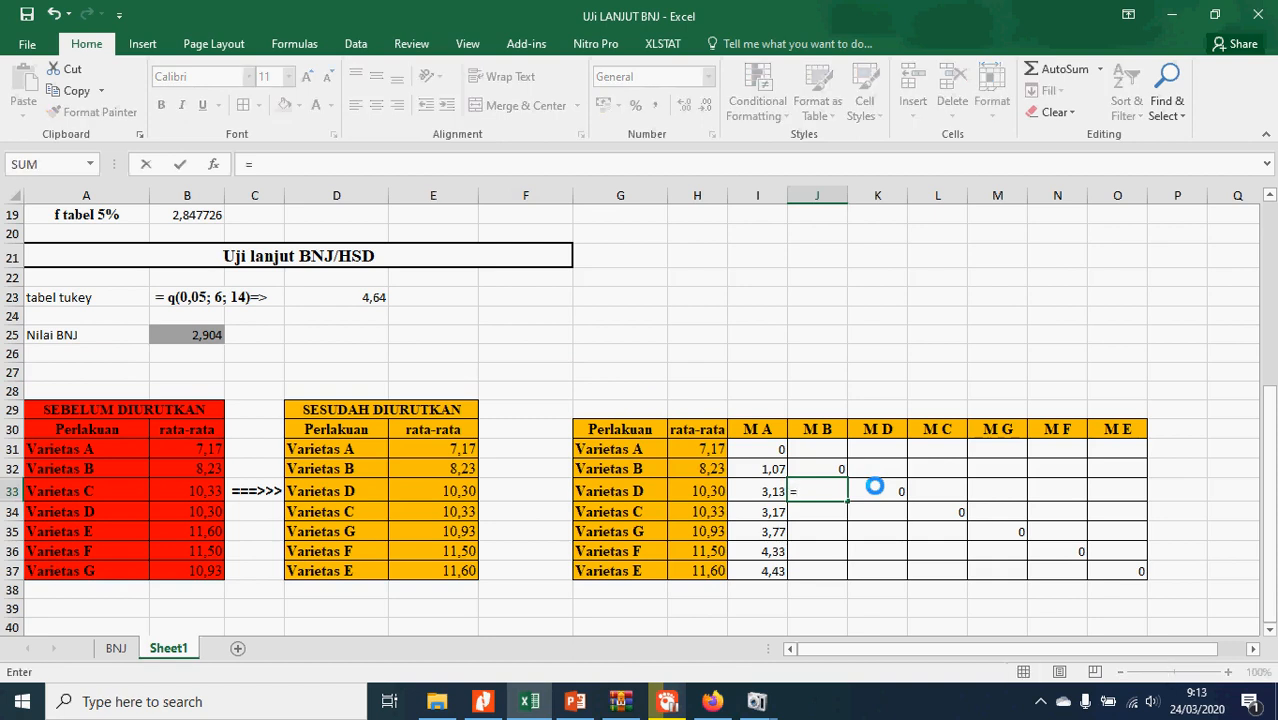
click(710, 468)
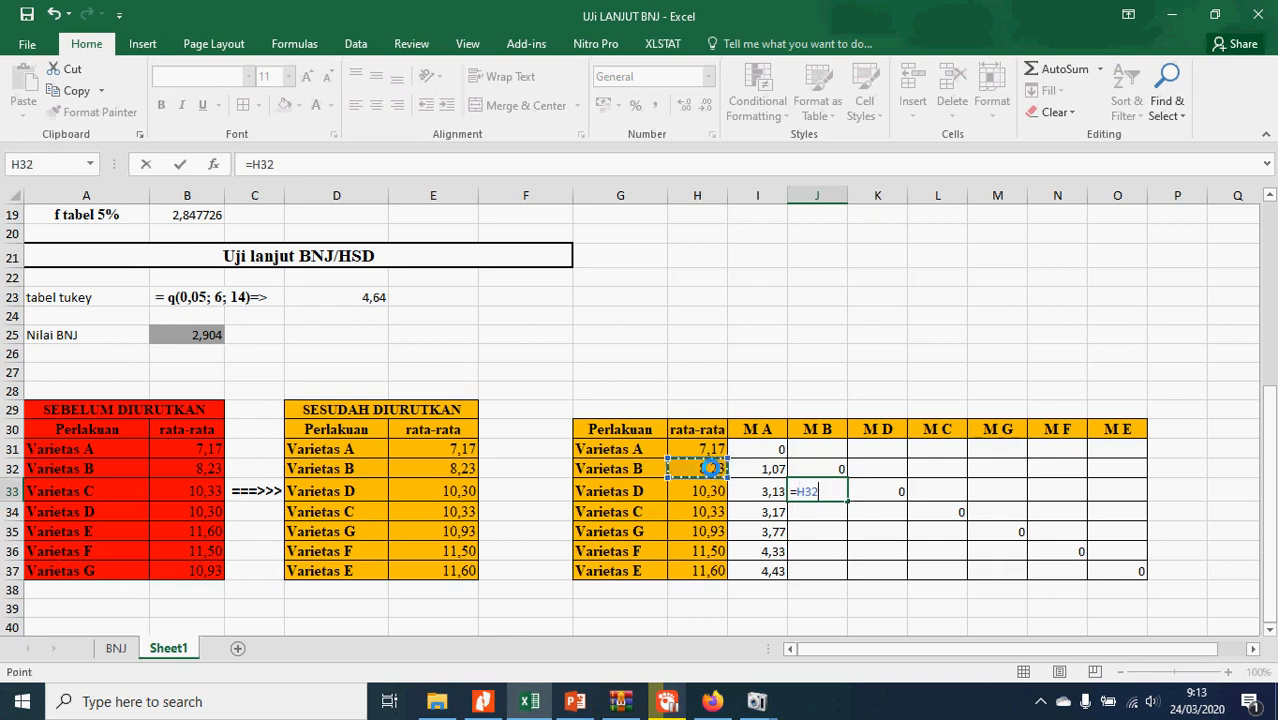
key(BackSpace)
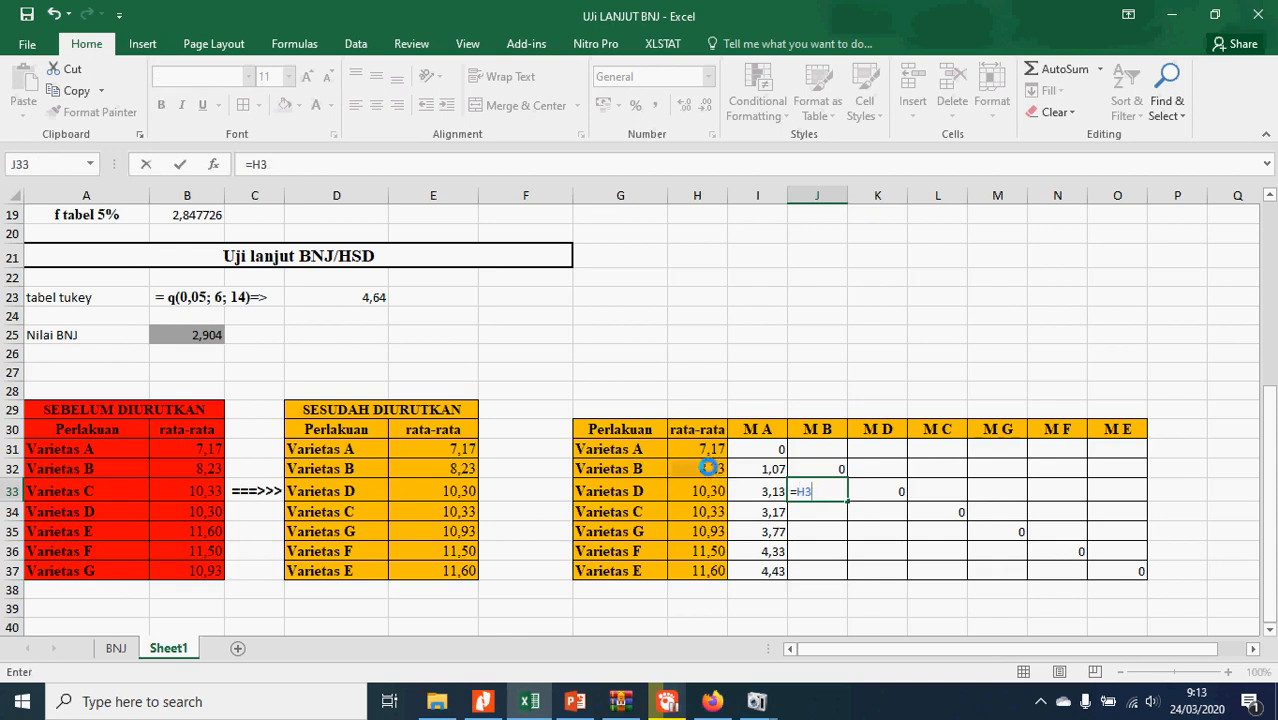
key(BackSpace)
key(BackSpace)
text(AB)
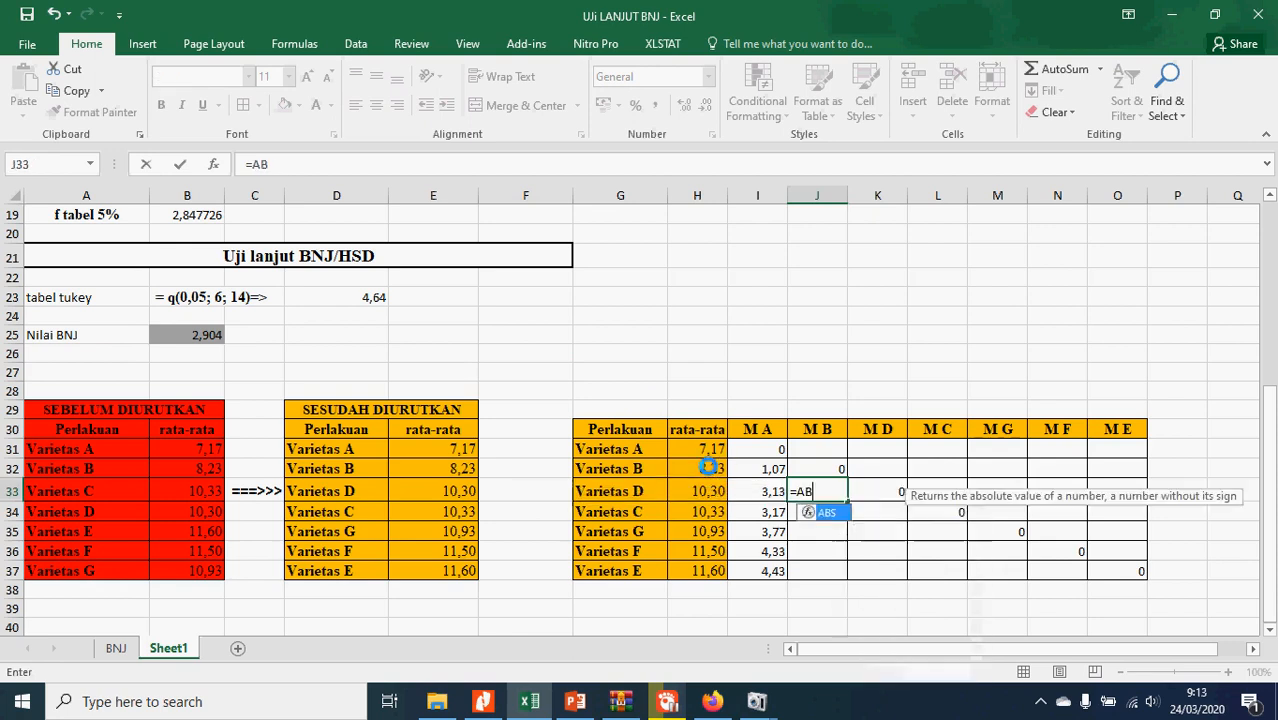
text(S()
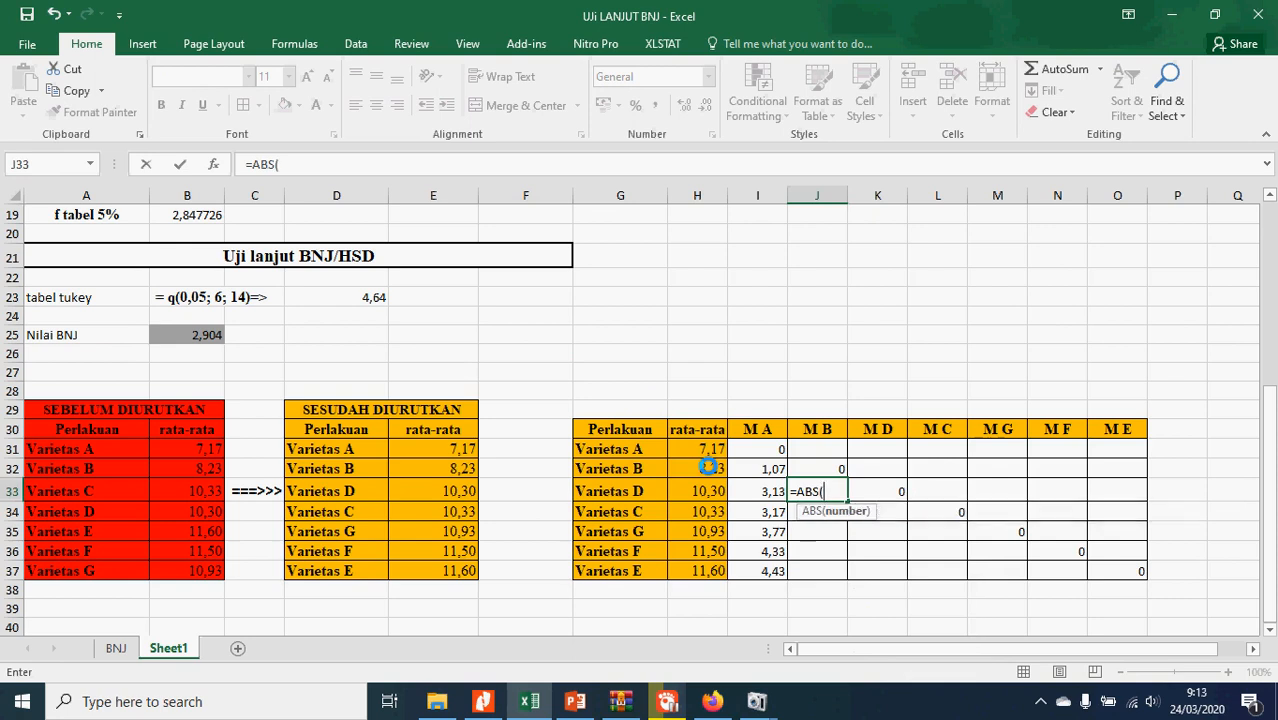
click(711, 469)
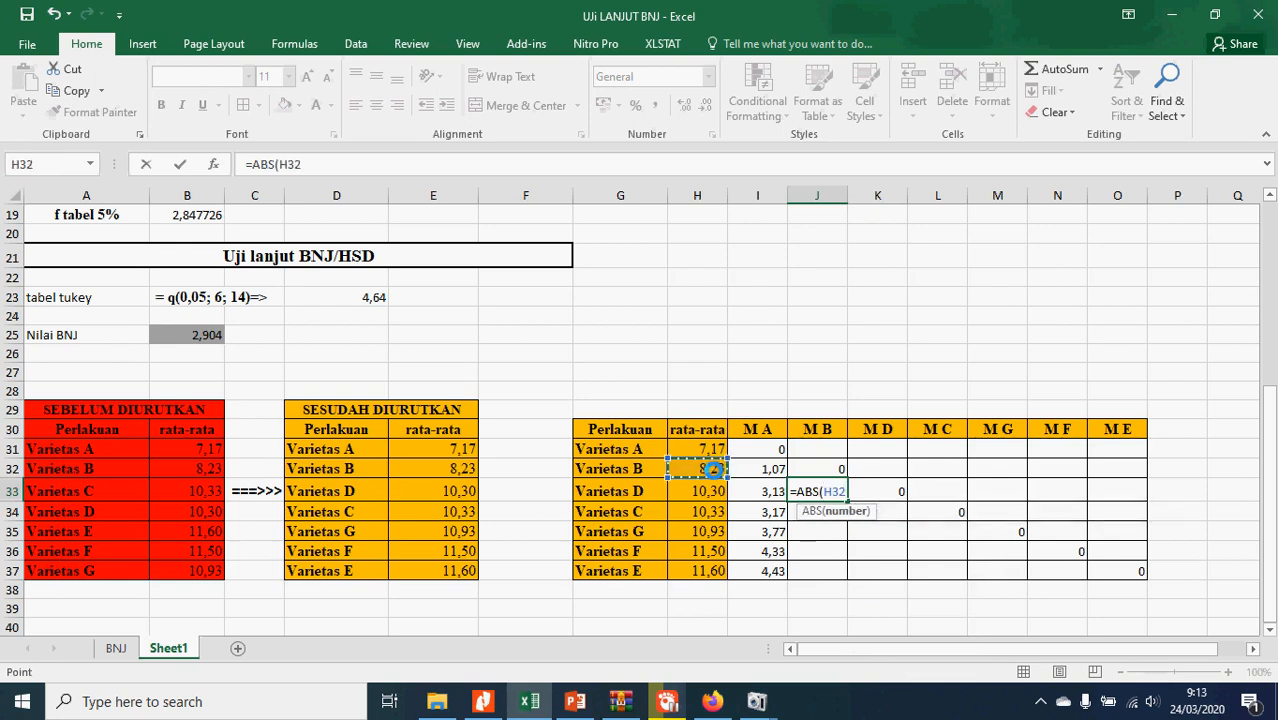
text(-)
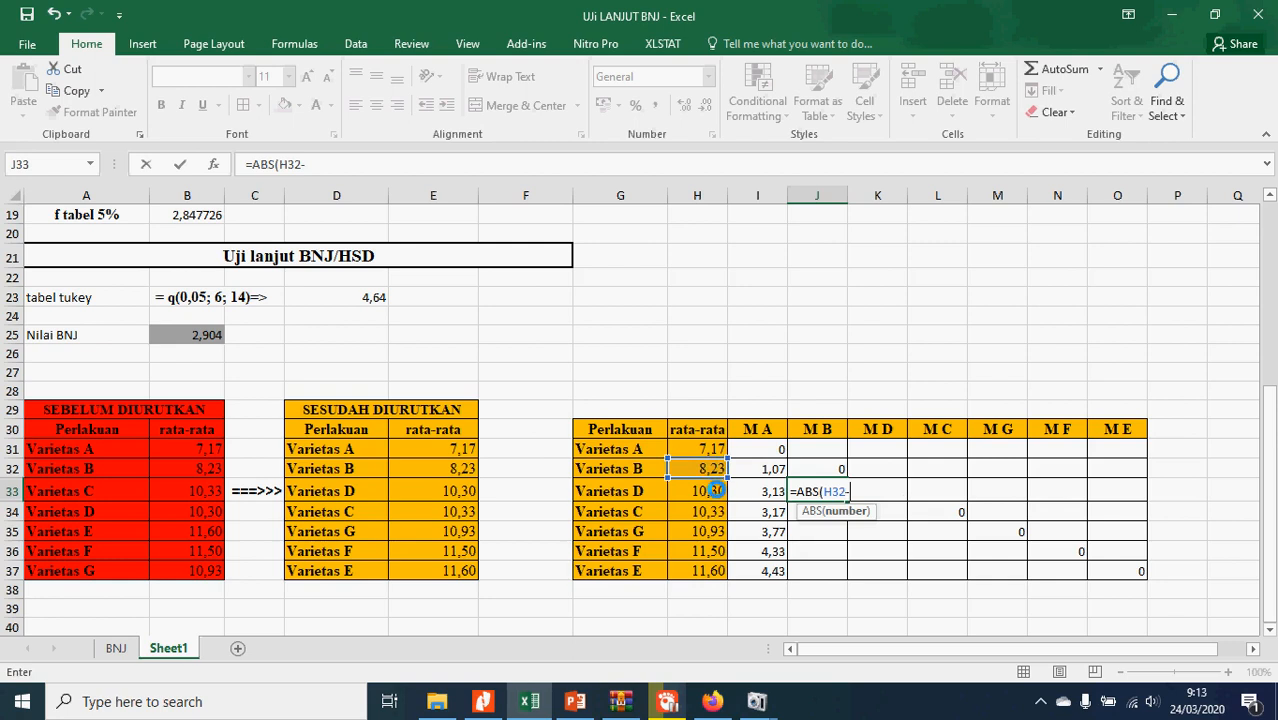
click(716, 490)
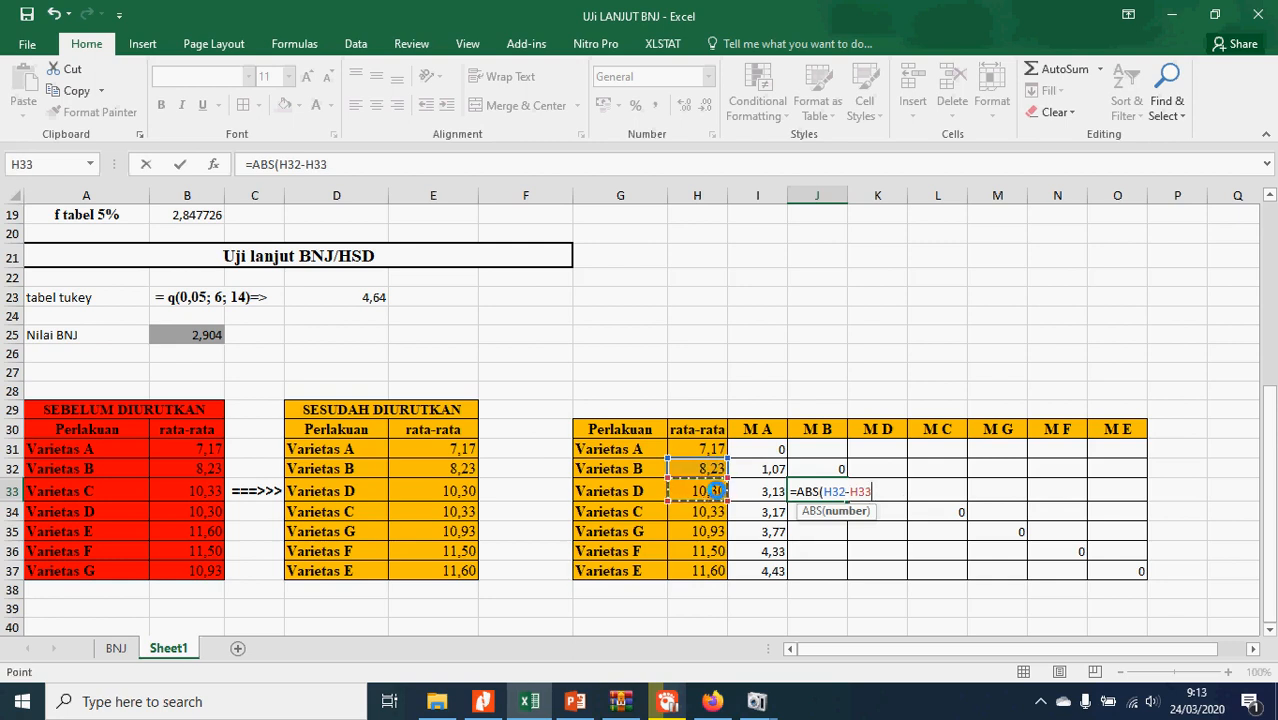
text())
key(Left)
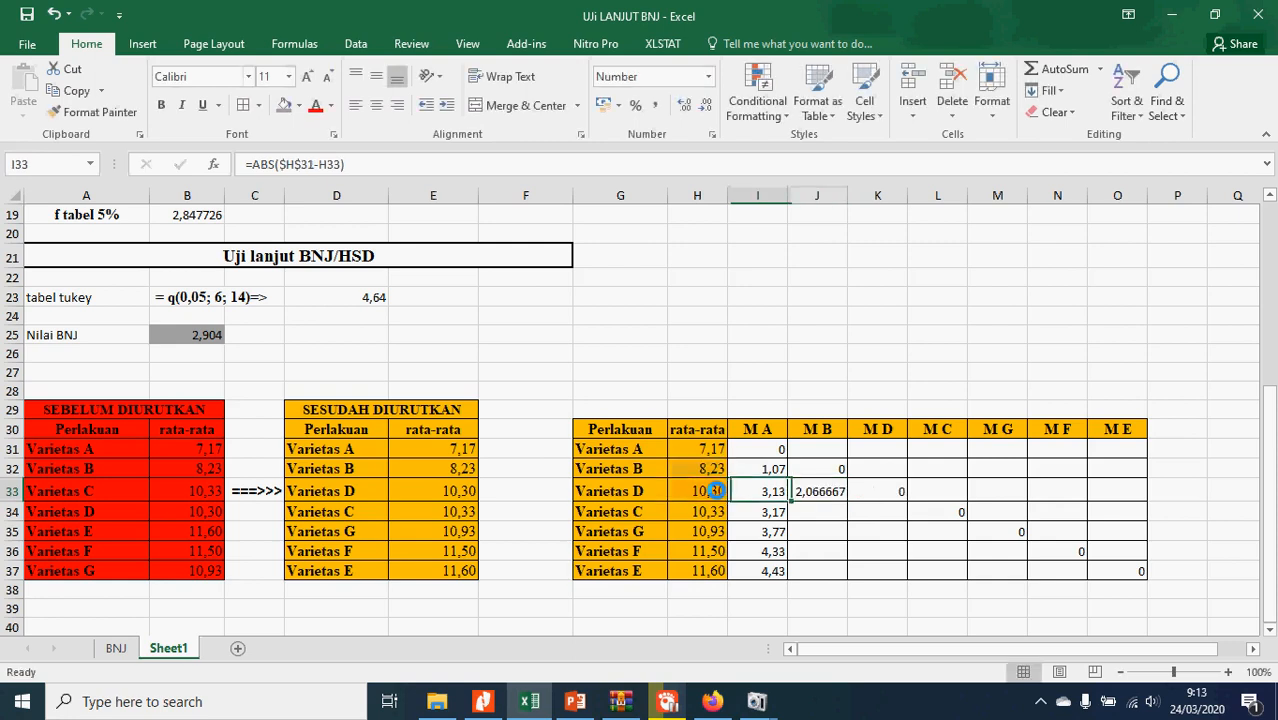
key(Right)
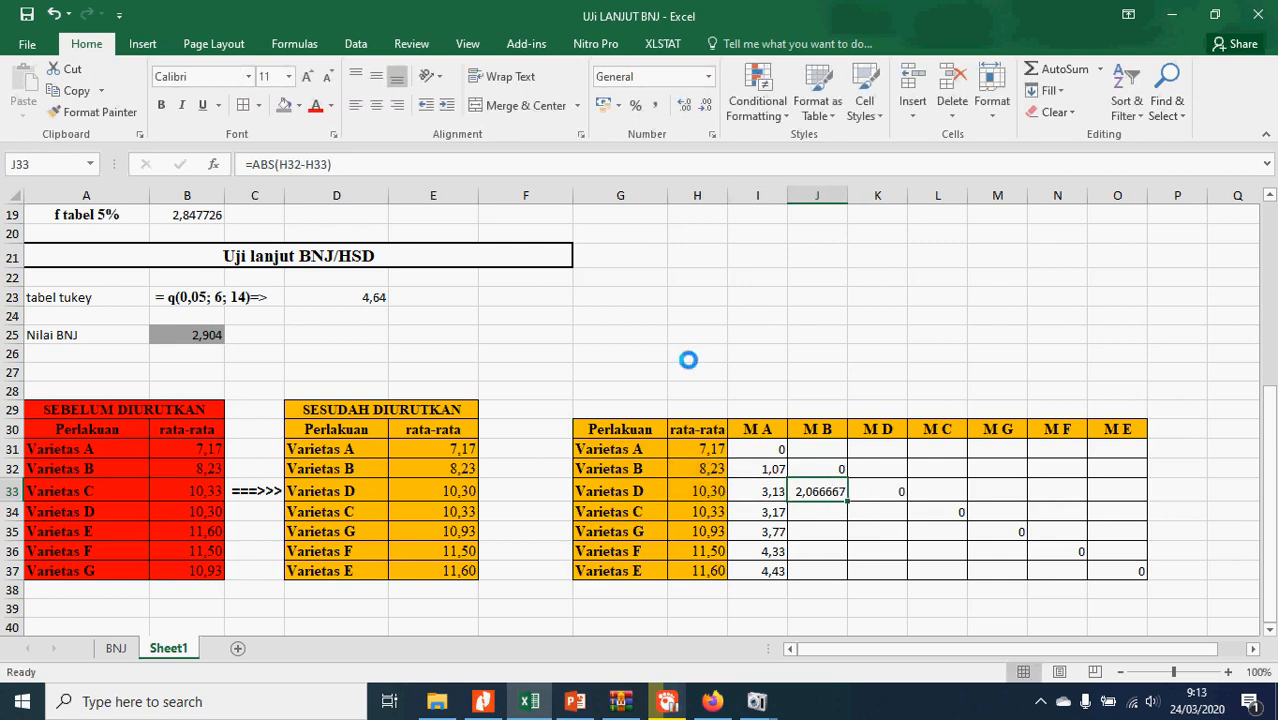
- Make the H32 reference in the J33 formula absolute
click(296, 166)
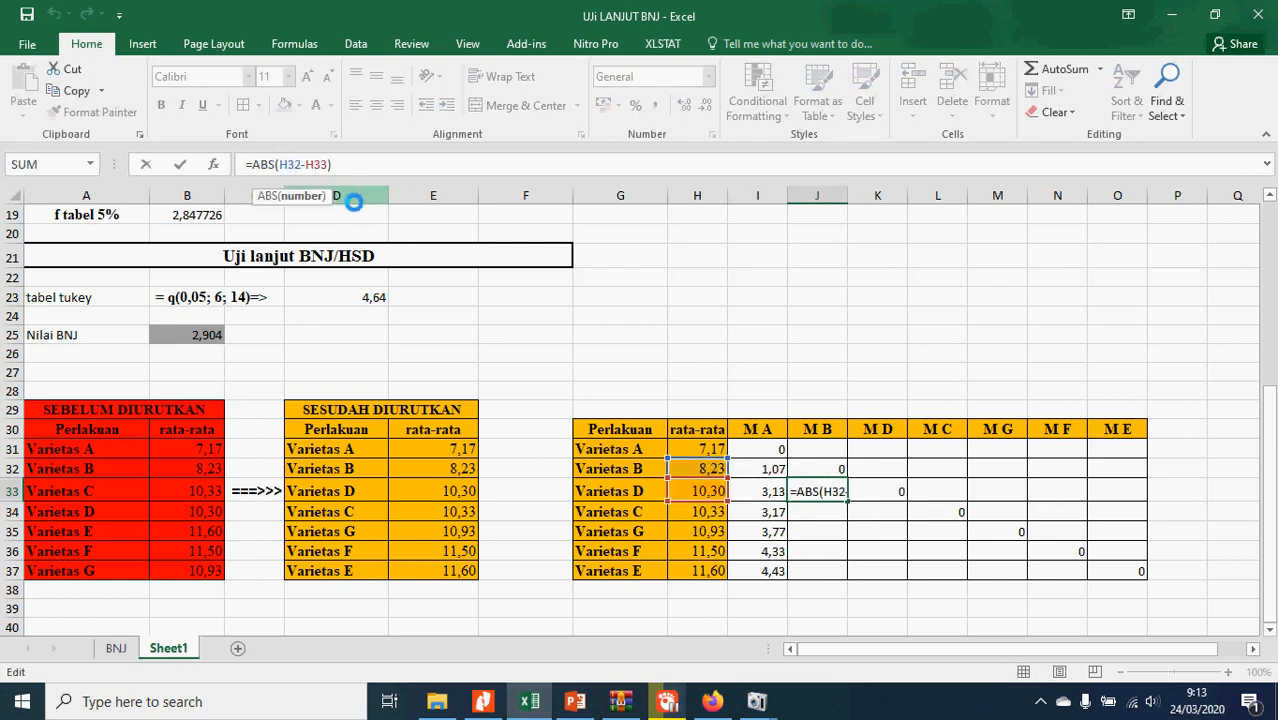
key(F4)
key(ctrl+Return)
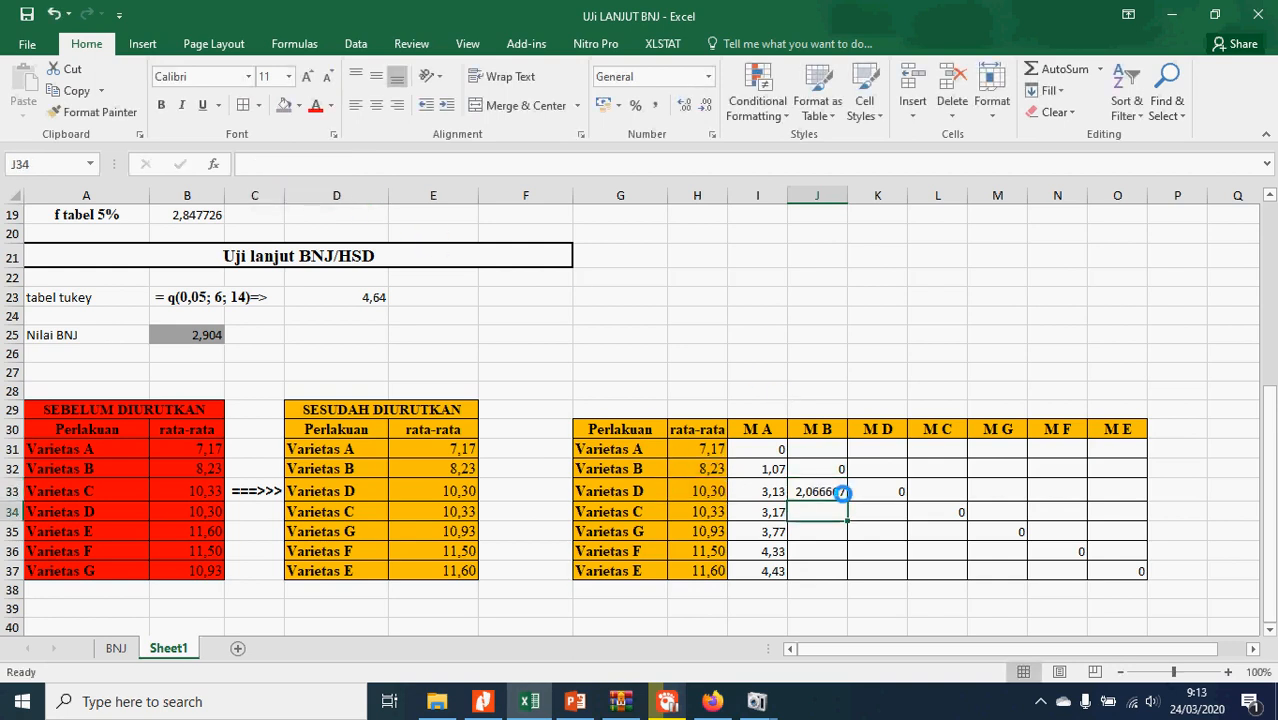
- Fill the J33 formula down the M B column through J37 and show the results with two decimals
drag(845, 510, 846, 572)
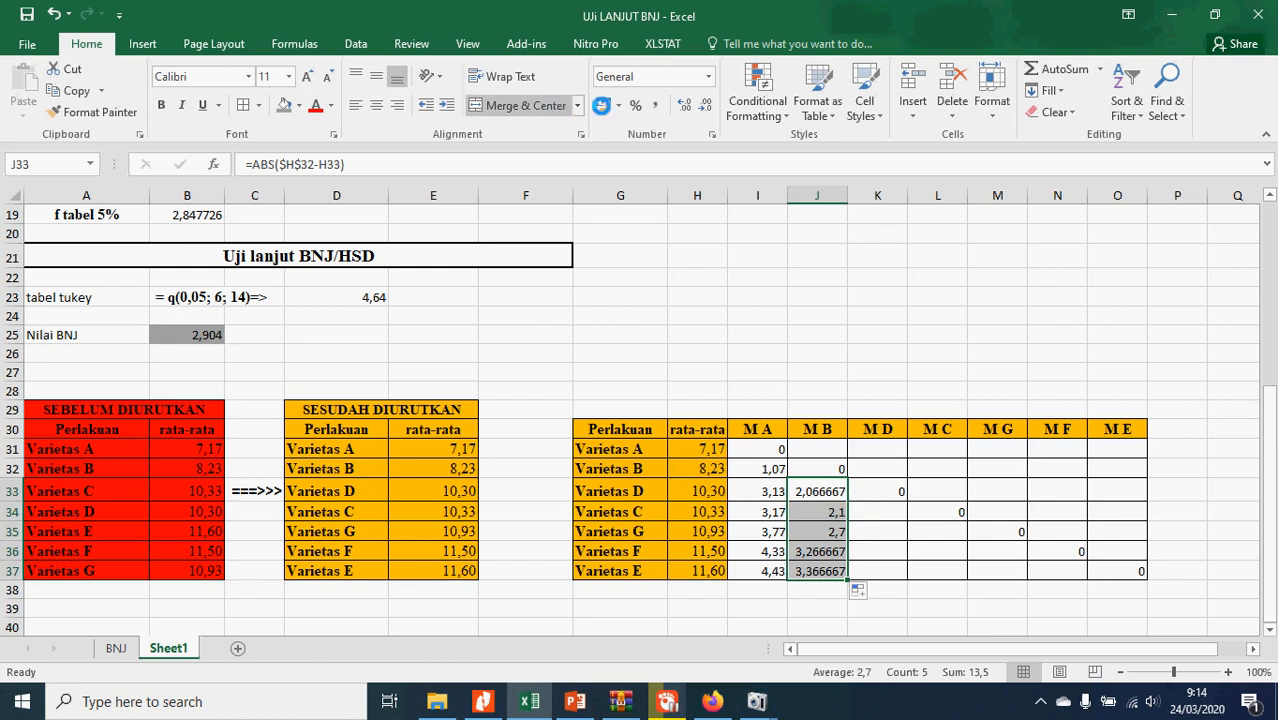
click(697, 105)
click(697, 105)
click(697, 105)
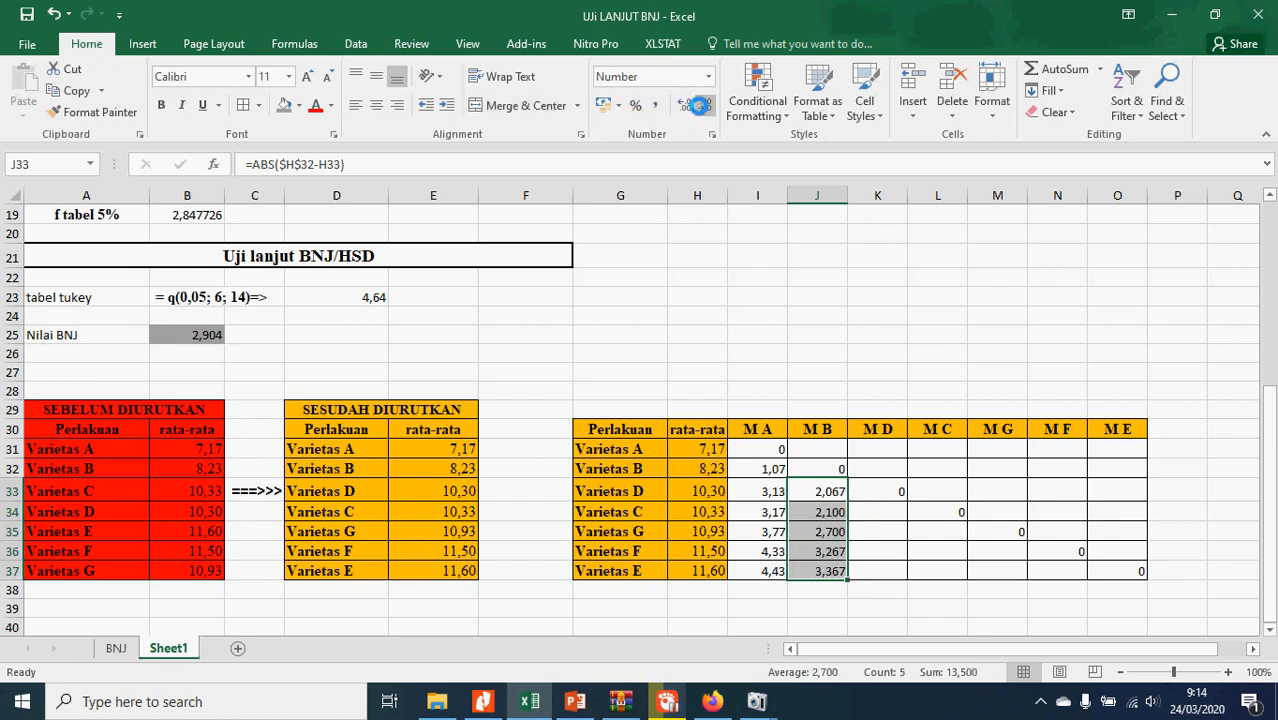
click(697, 105)
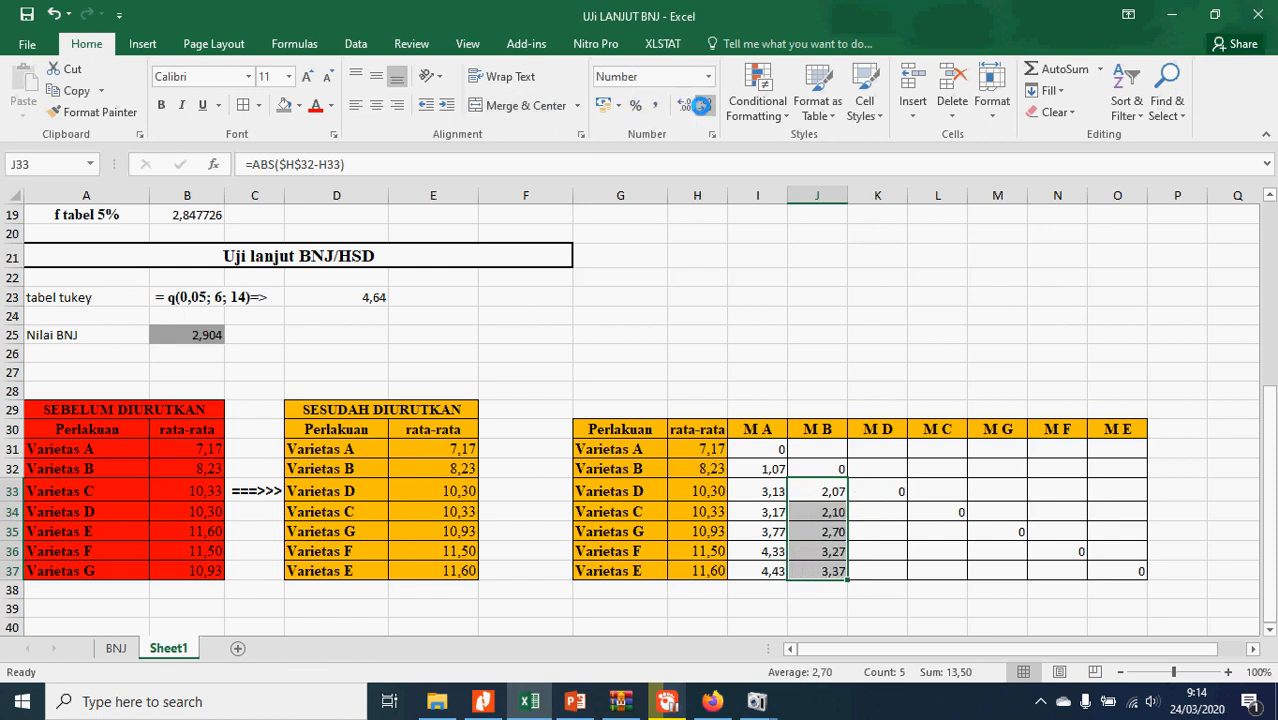
- Enter =ABS($H$33-H34) in K34 for the difference between Varietas D and Varietas C
click(889, 515)
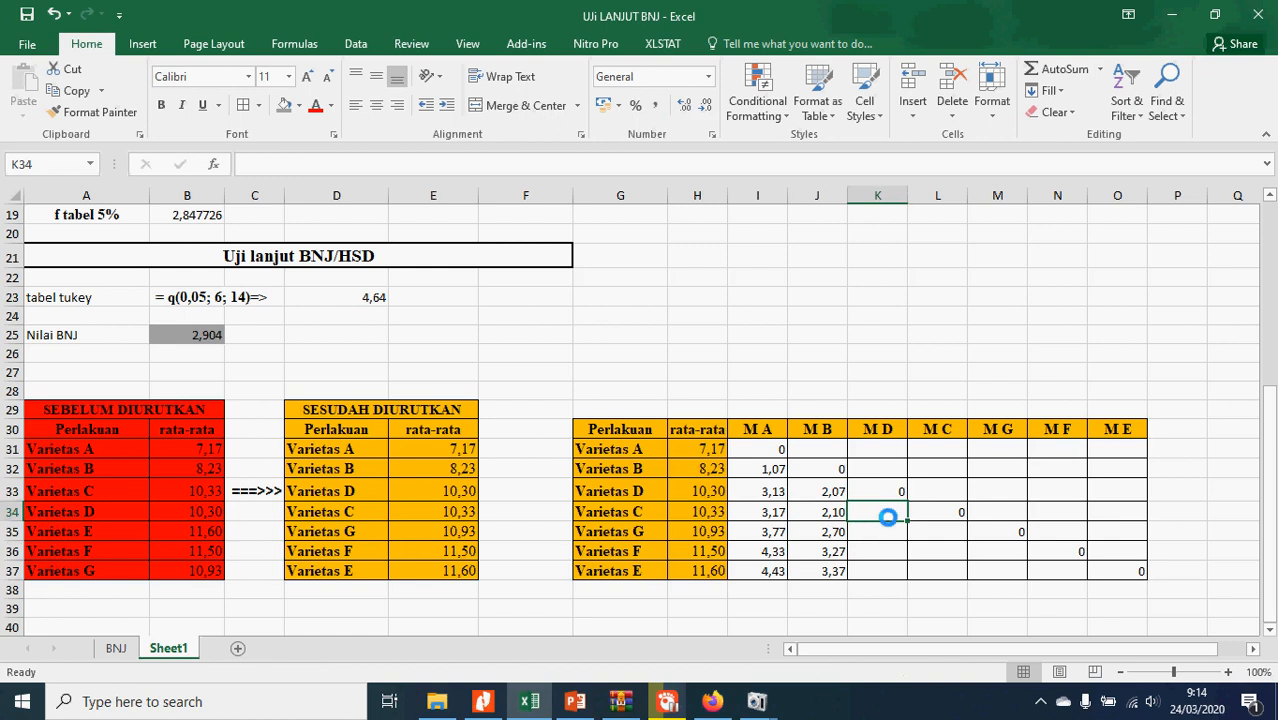
text(=)
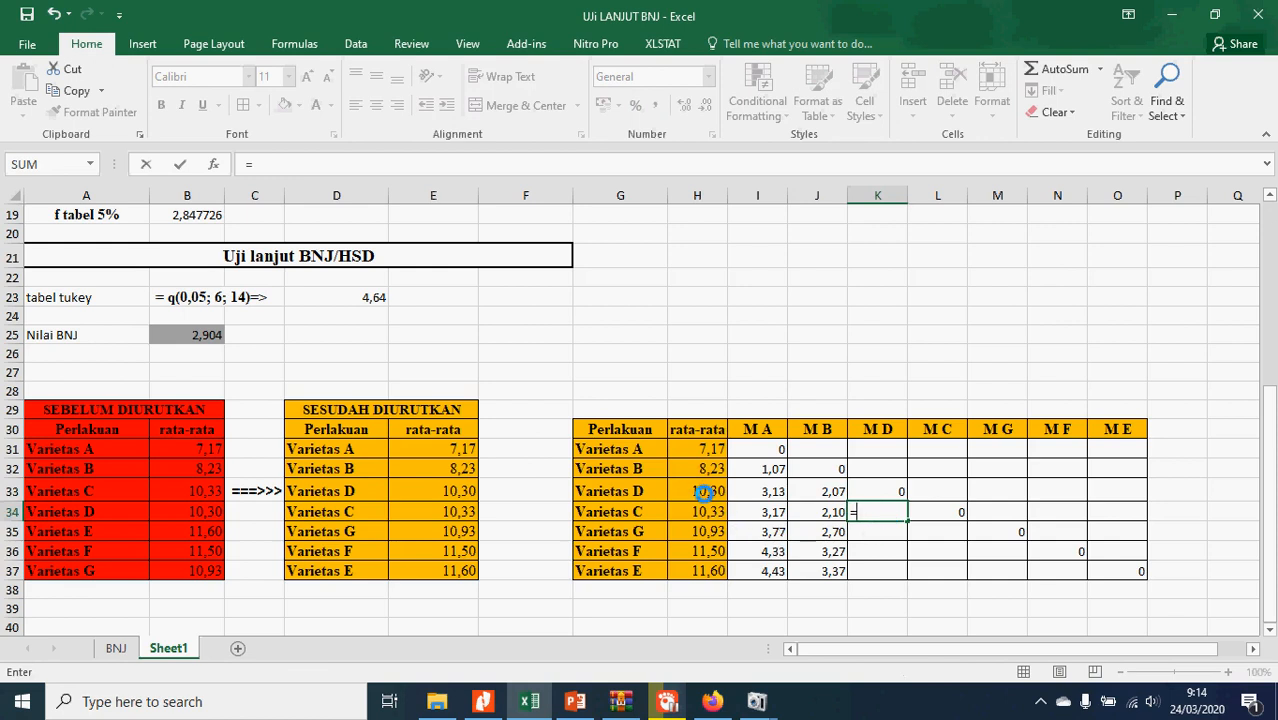
text(AB)
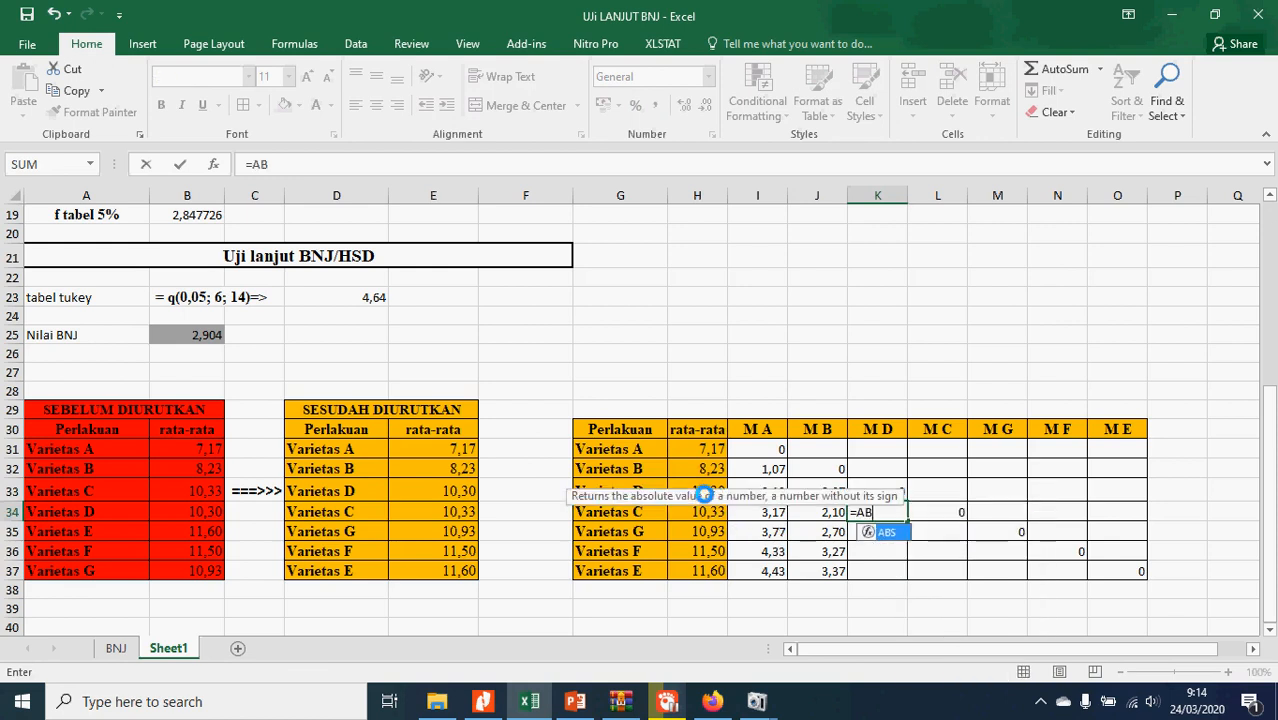
text(S()
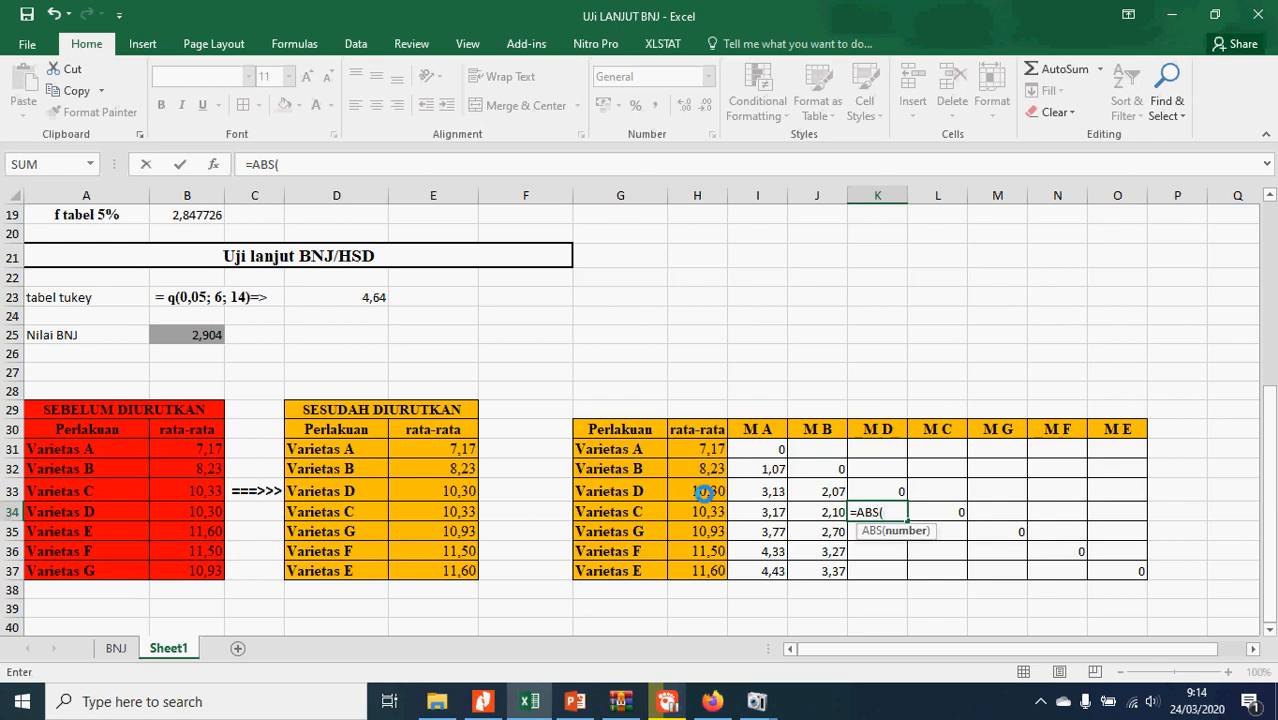
click(703, 492)
key(F4)
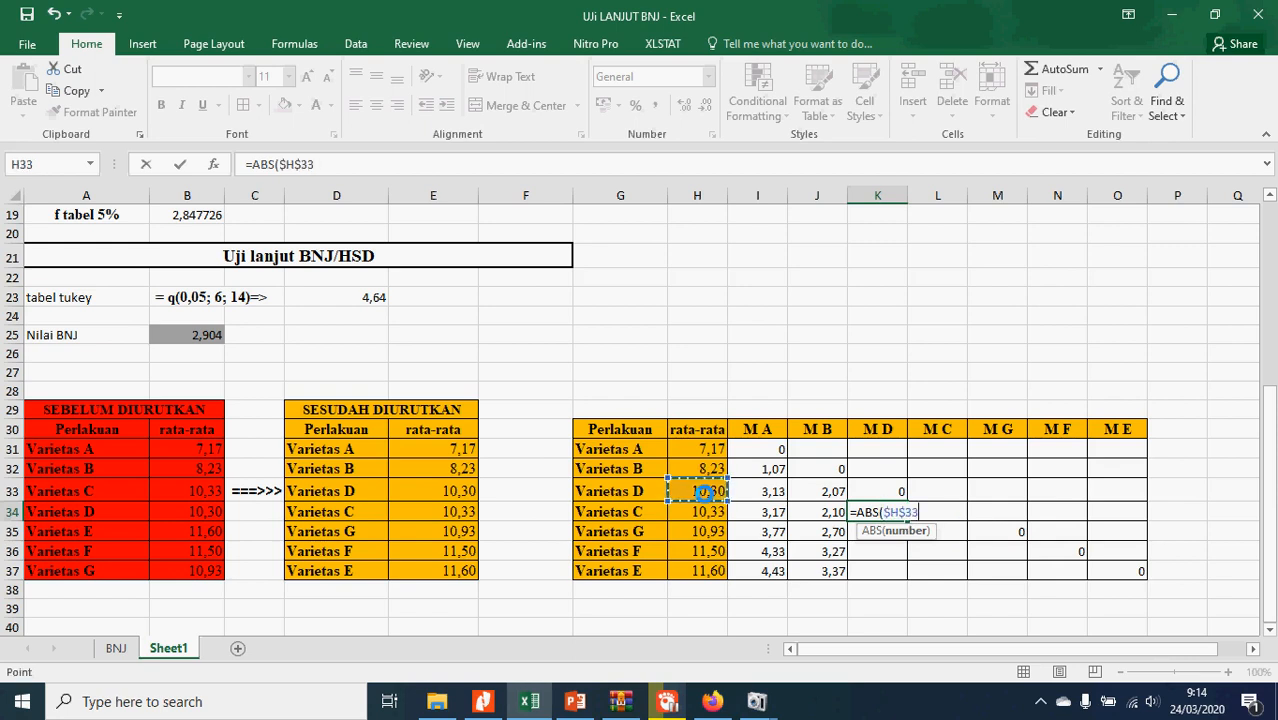
text(-)
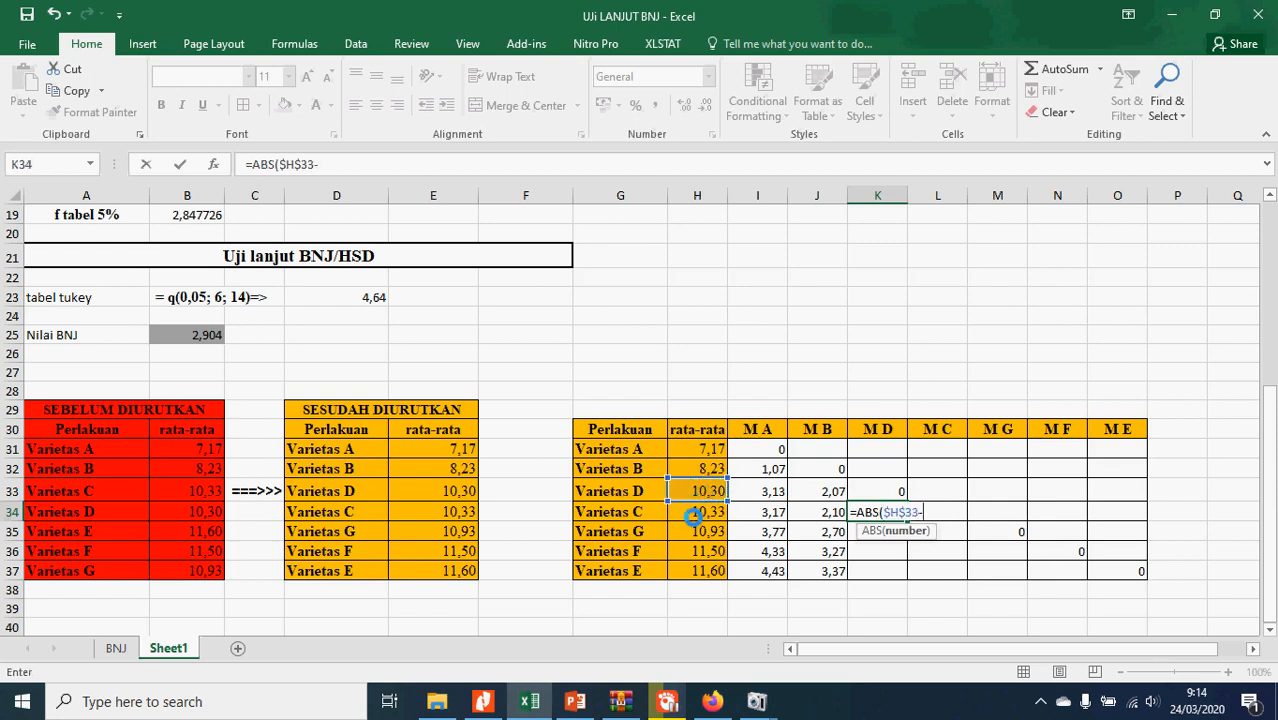
click(693, 514)
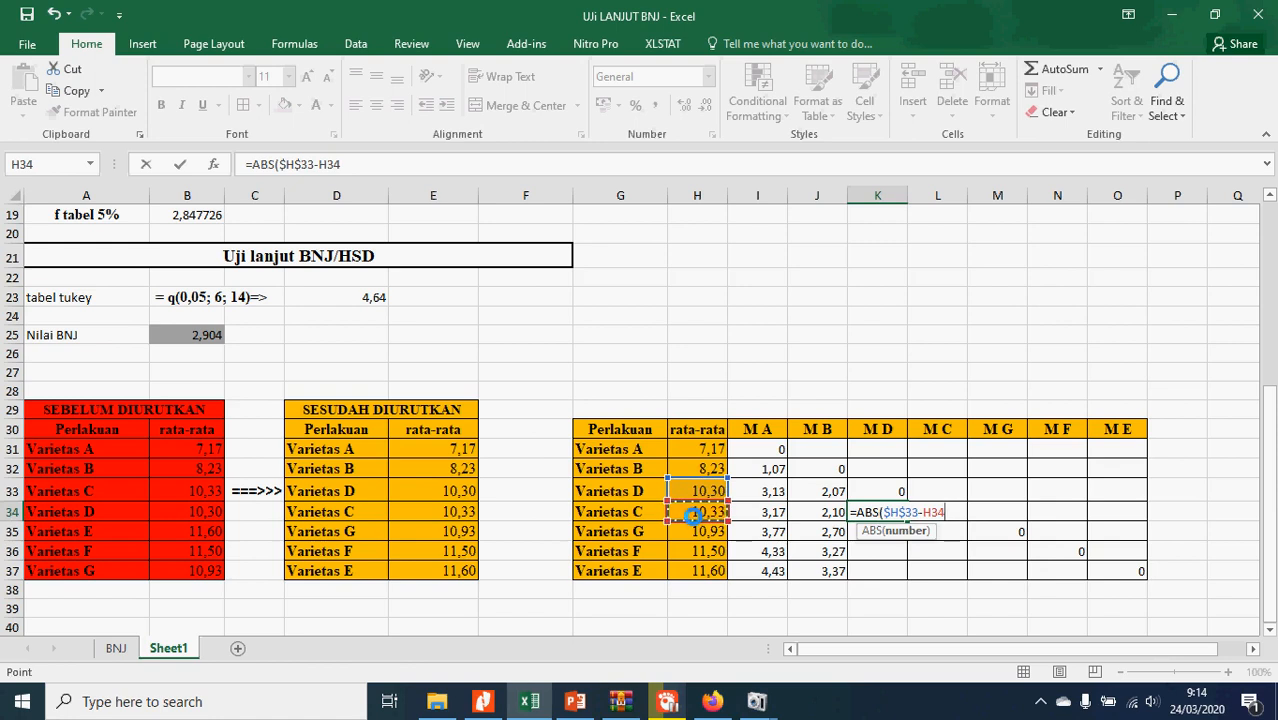
key(Return)
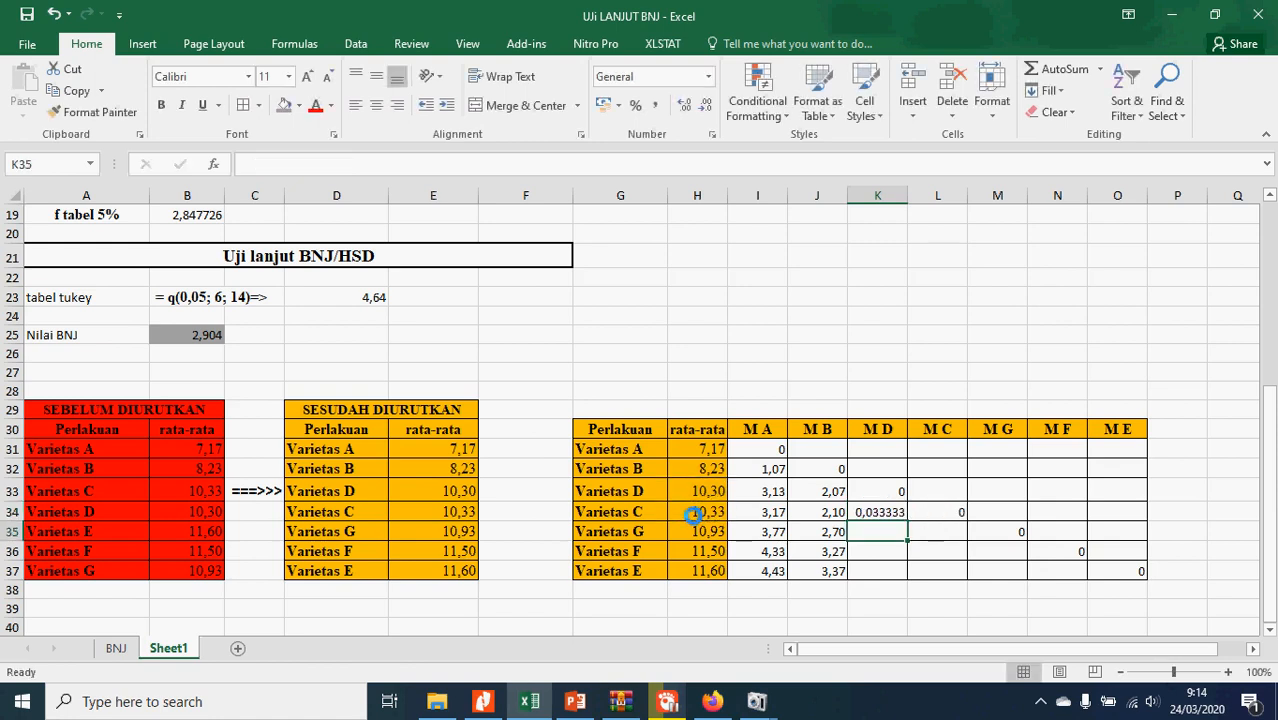
- Fill the K34 formula down the M D column through K37 and show the results with two decimals
click(884, 510)
drag(905, 523, 902, 565)
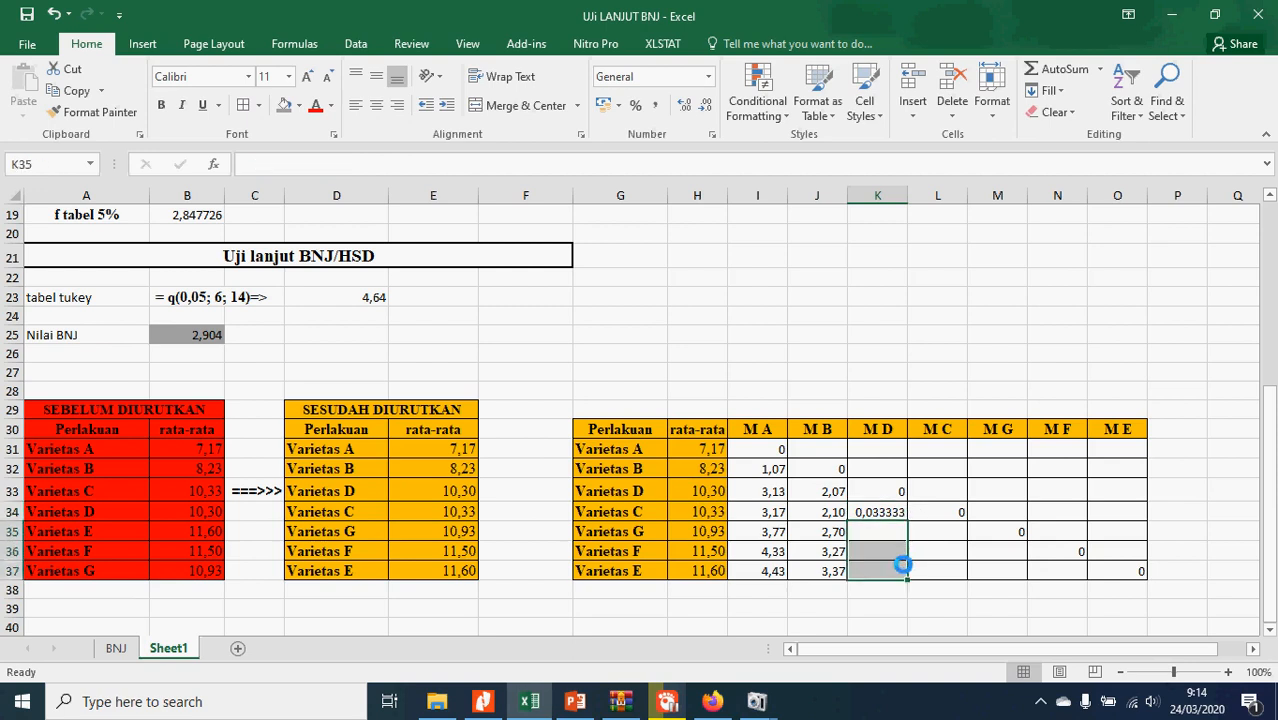
click(898, 514)
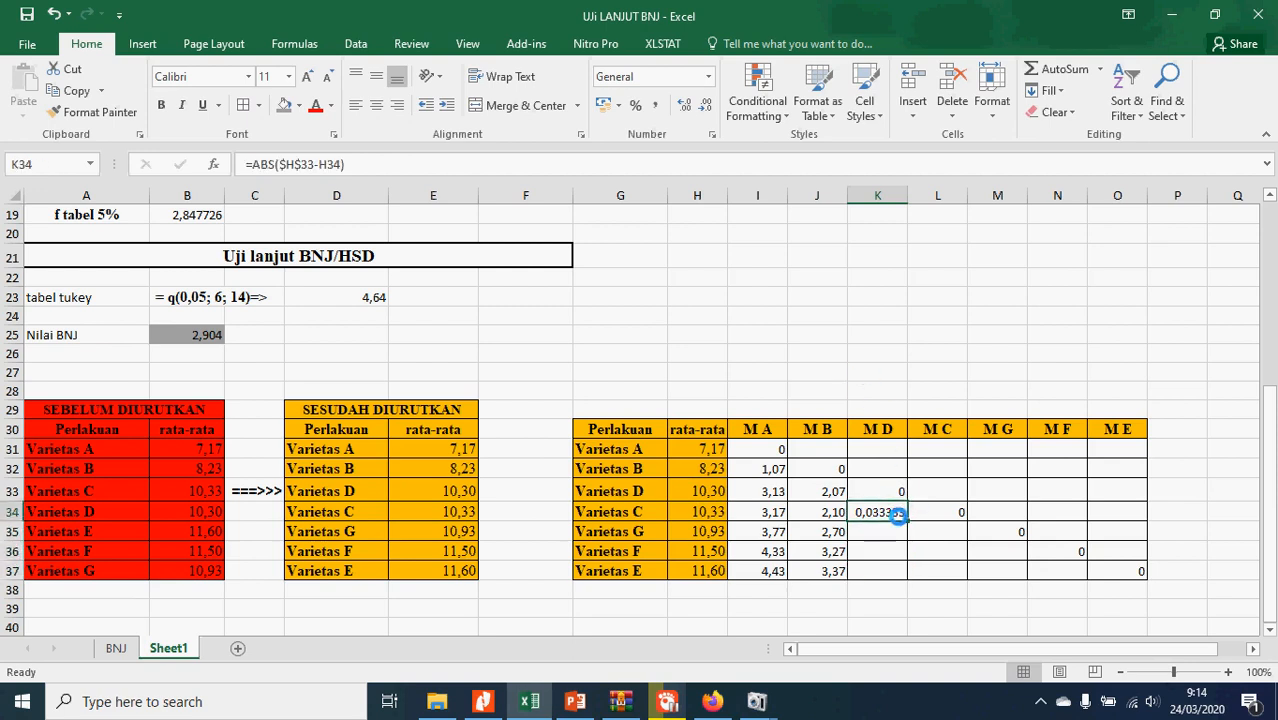
drag(905, 516, 905, 570)
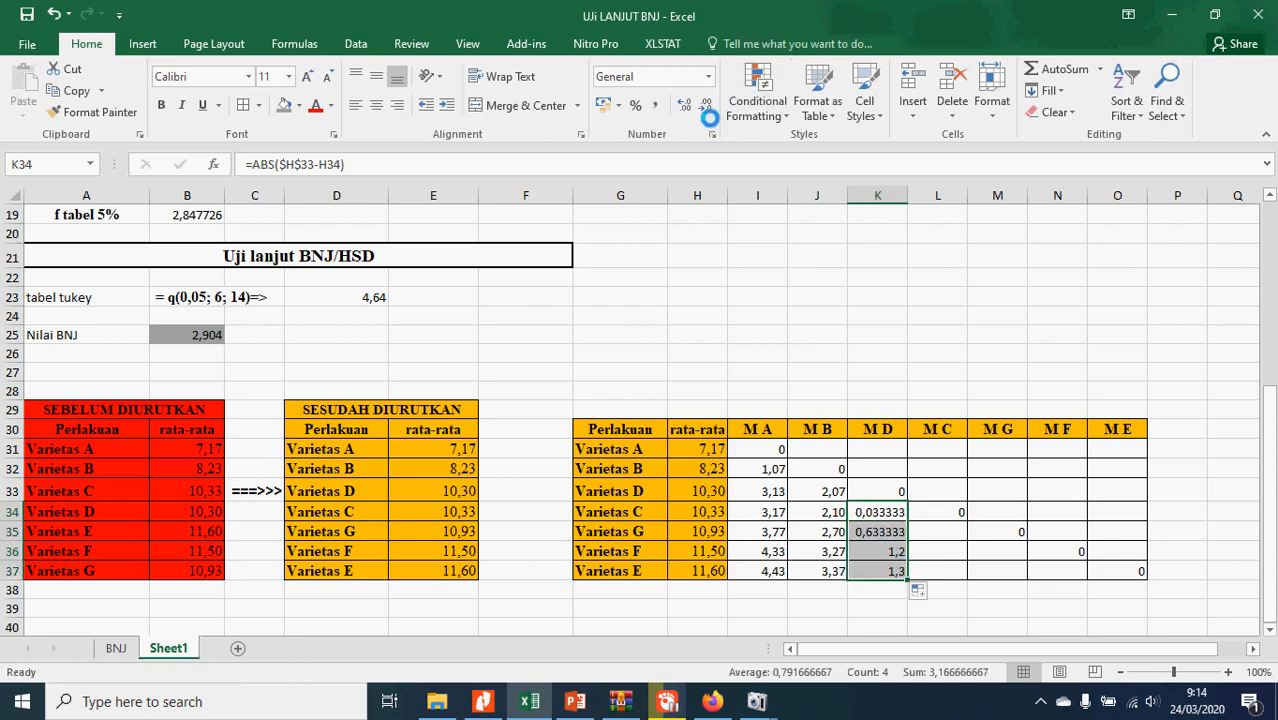
click(708, 106)
click(708, 106)
click(708, 106)
click(708, 106)
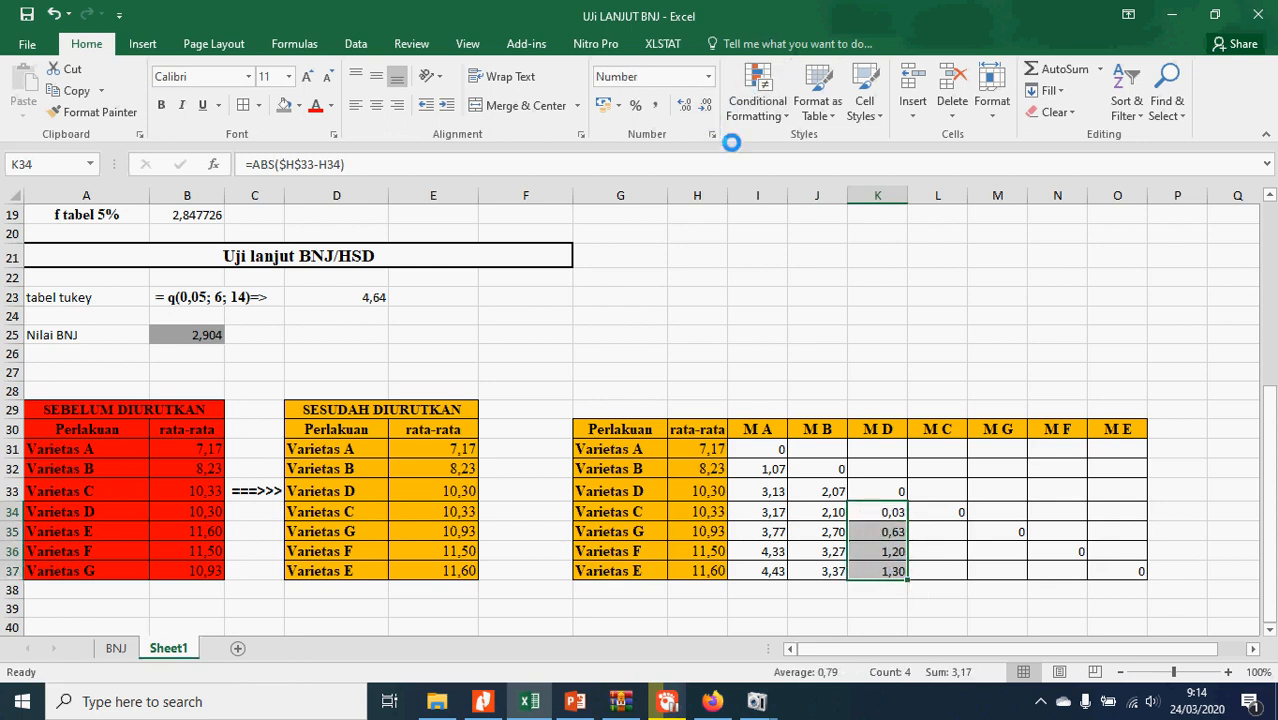
- Enter =ABS($H$34-H35) in L35 for the difference between Varietas C and Varietas G
click(941, 536)
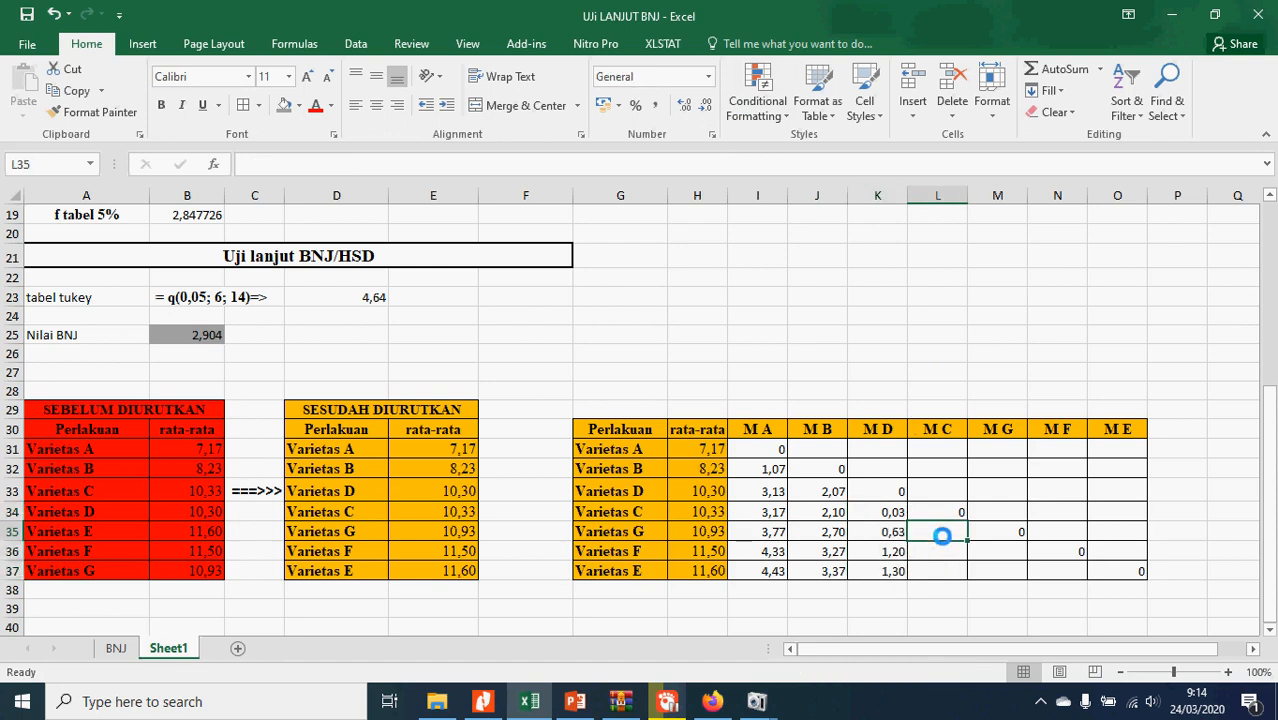
text(=)
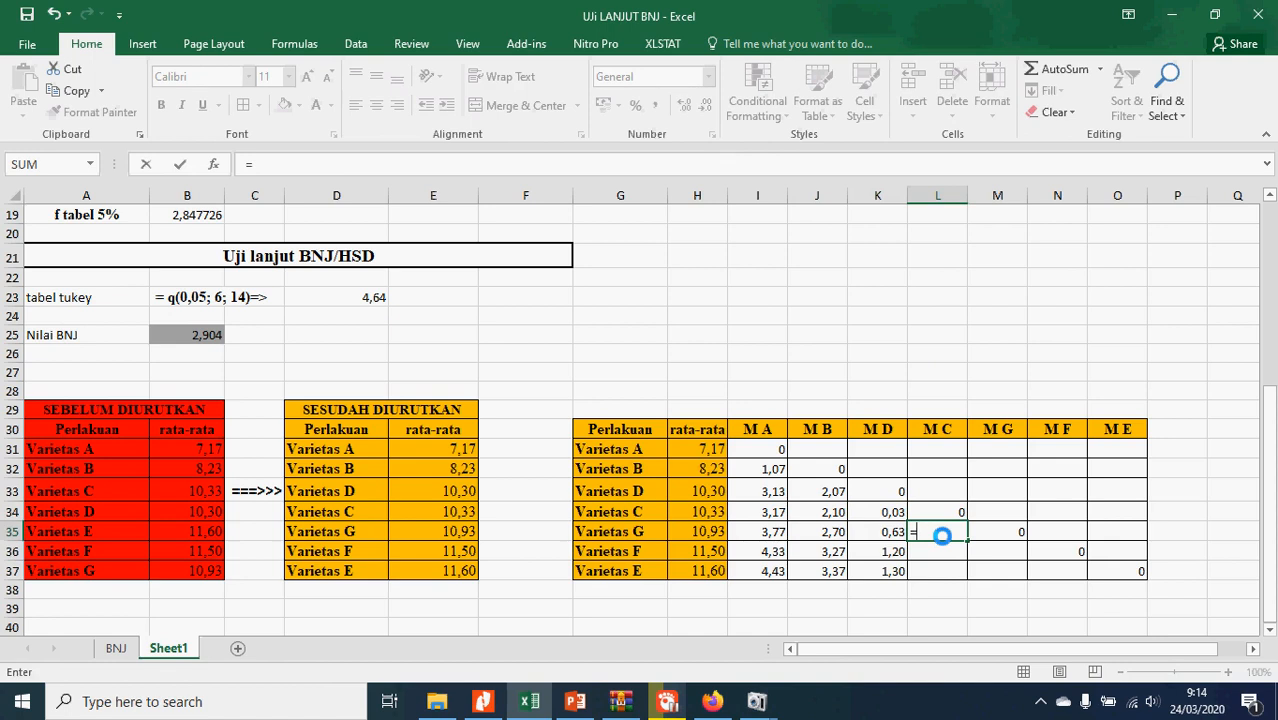
text(ABS()
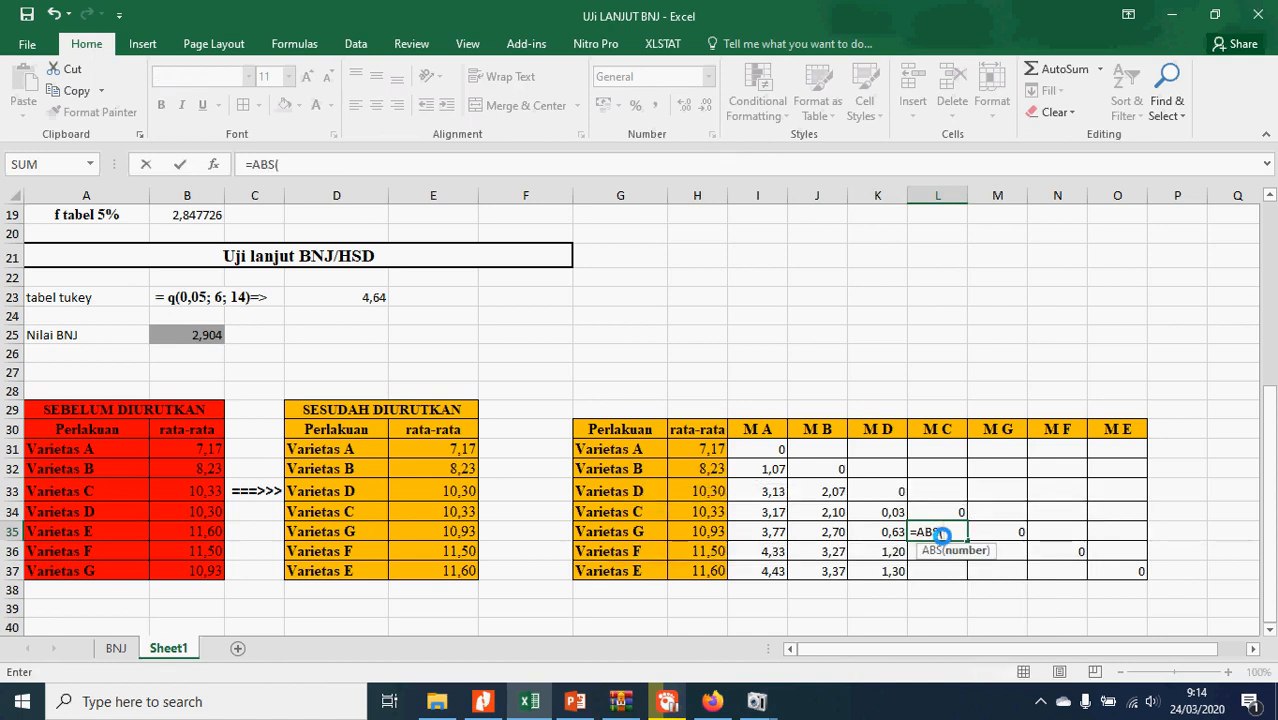
click(701, 511)
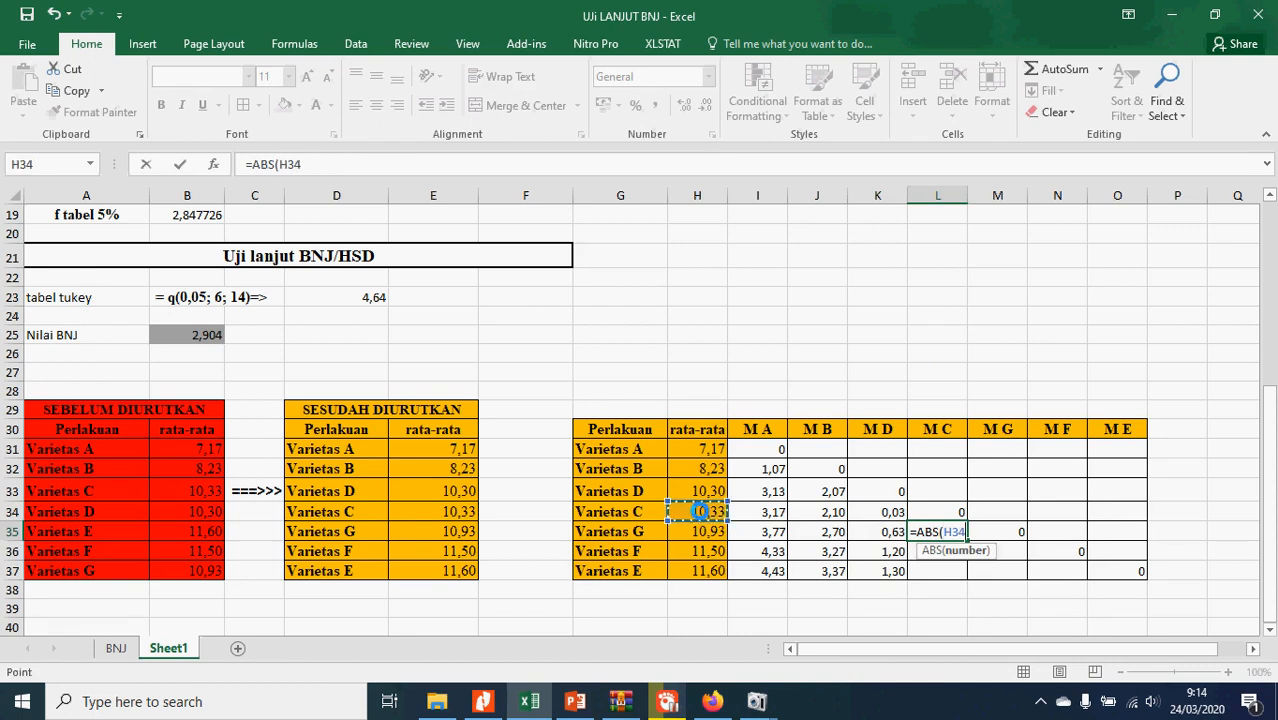
key(F4)
text(-)
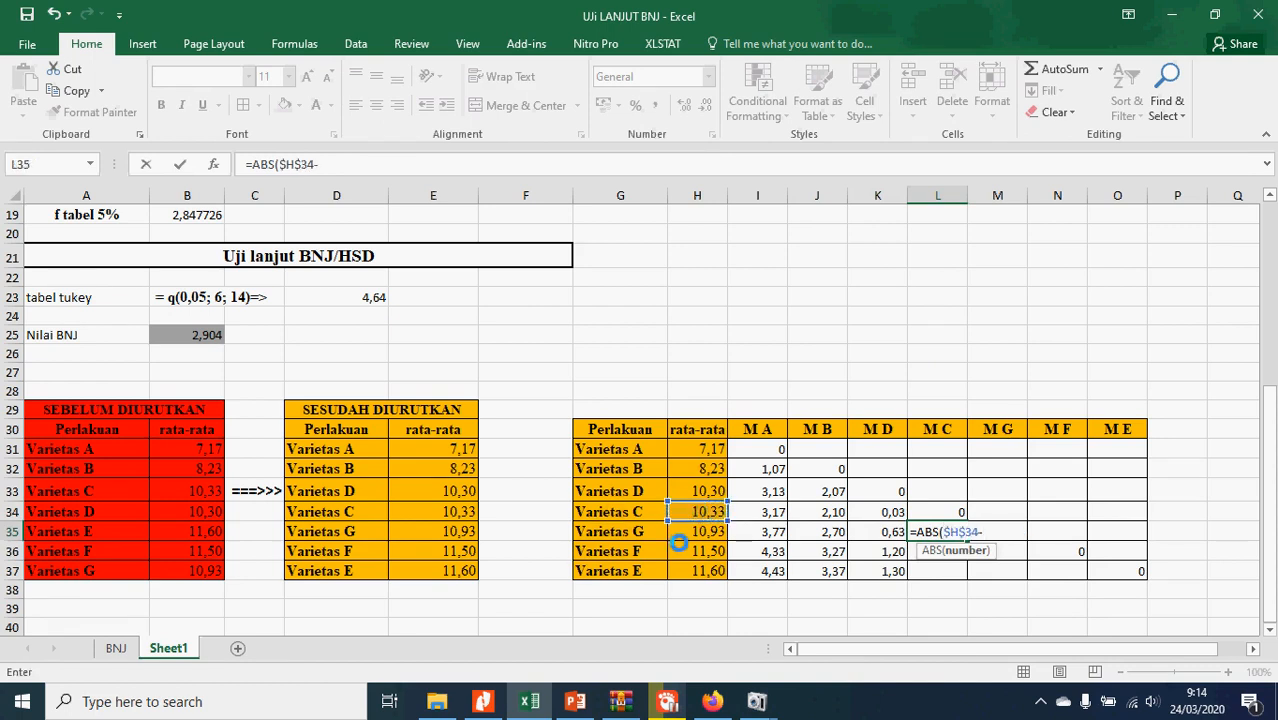
click(683, 537)
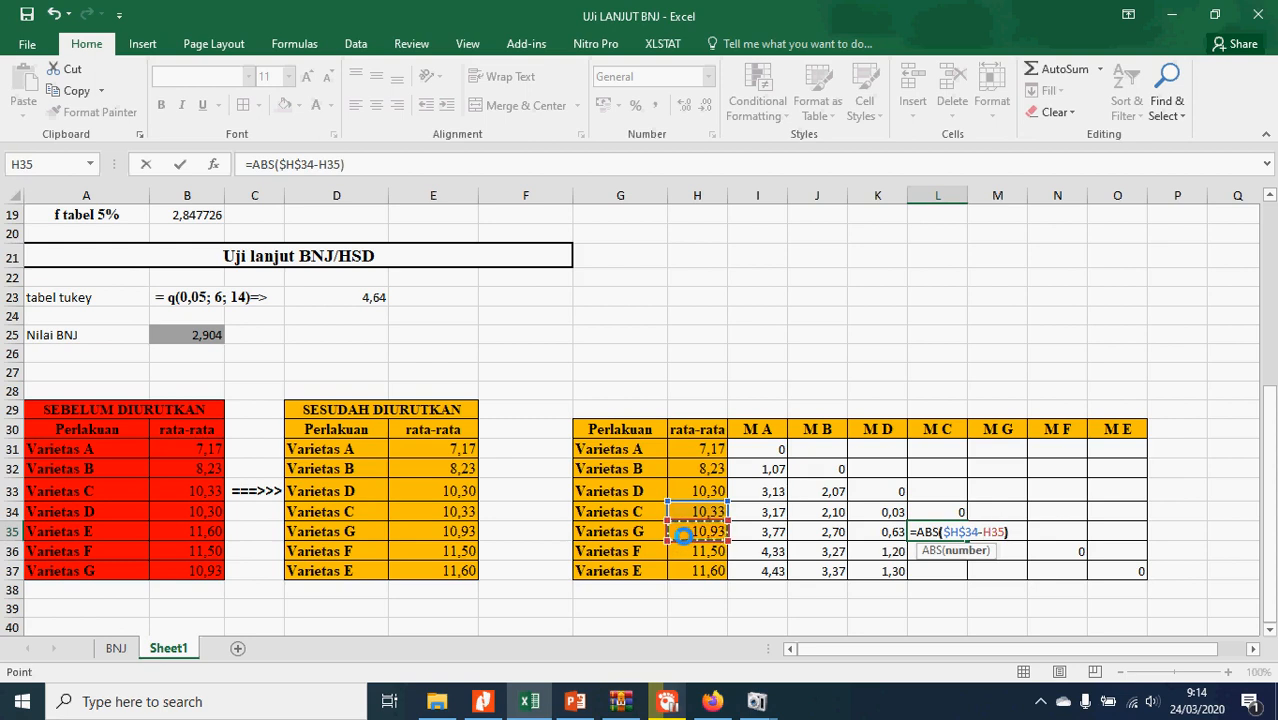
text())
key(Return)
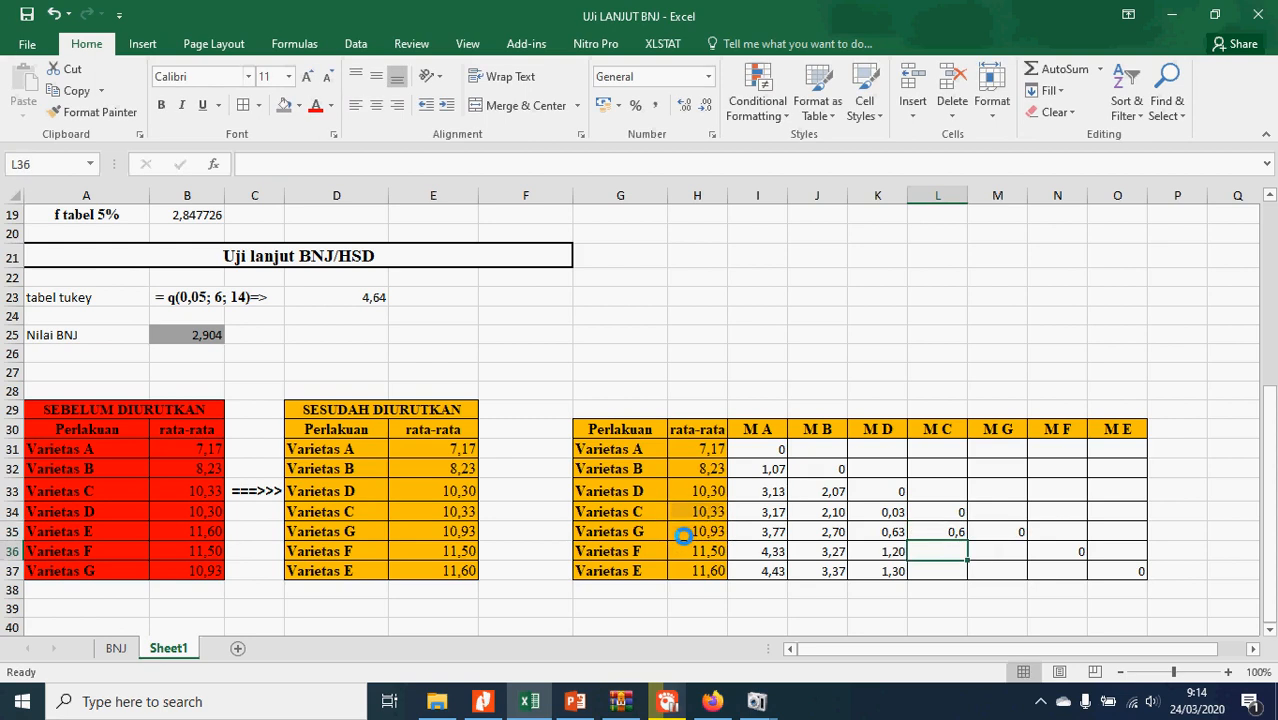
- Fill the L35 formula down the M C column through L37 and show the results with two decimals
click(946, 535)
drag(965, 539, 967, 571)
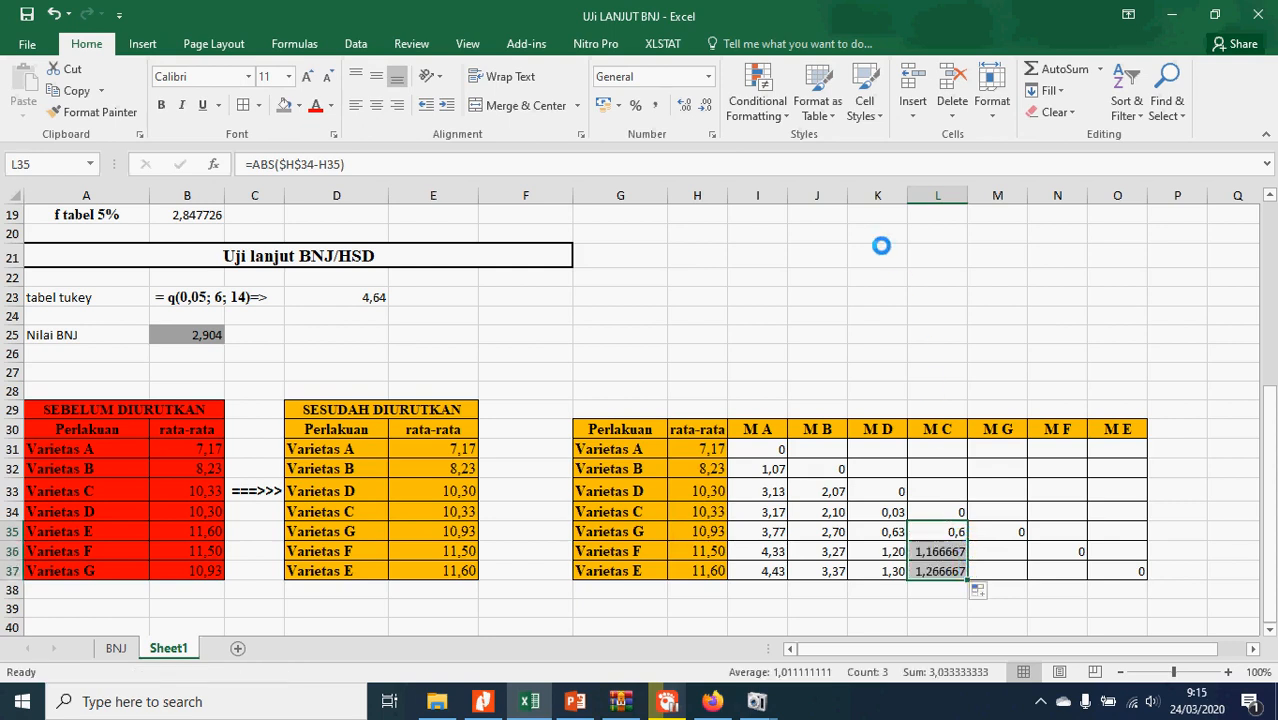
click(702, 104)
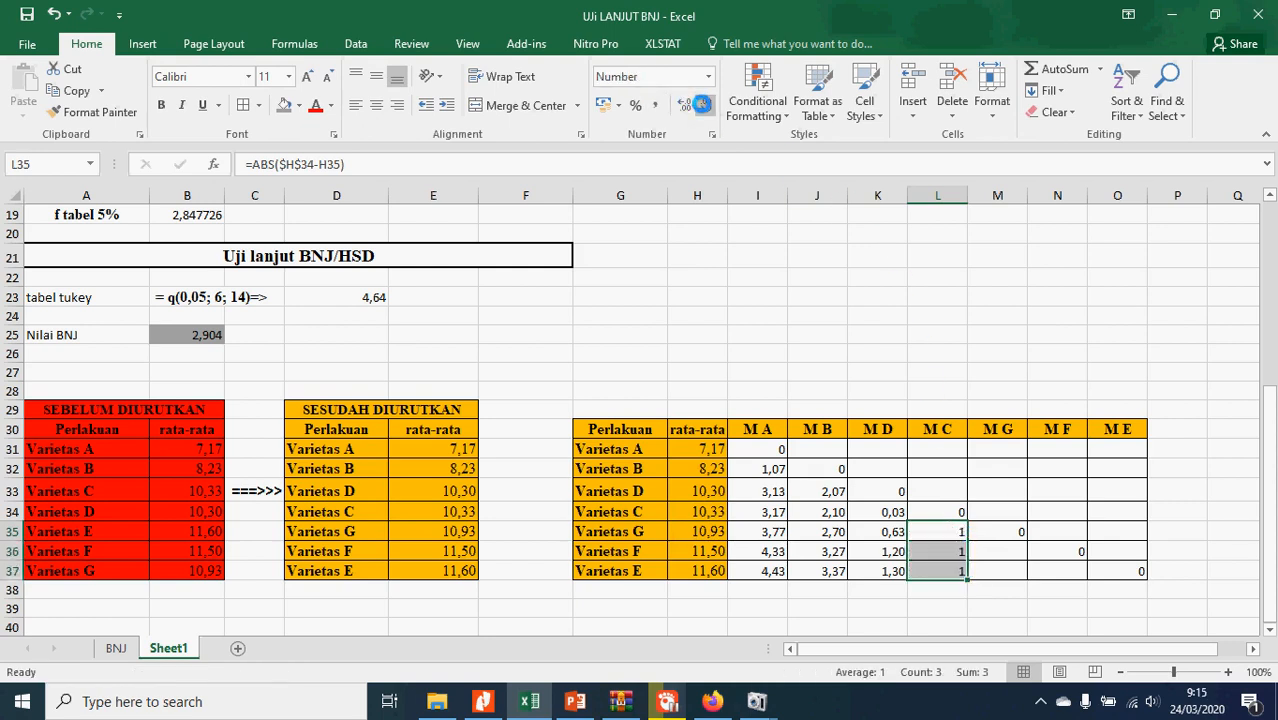
click(686, 104)
click(686, 104)
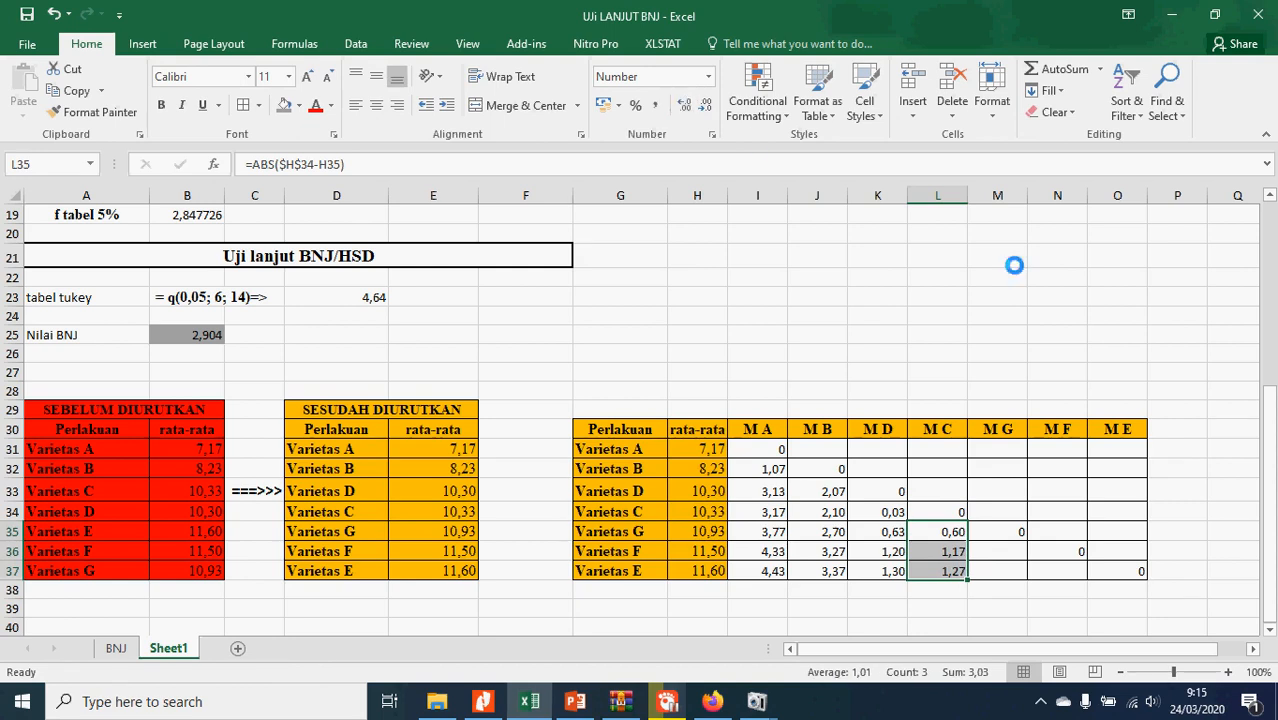
- Enter =ABS(H35-H36) in M36 for the difference between Varietas G and Varietas F
click(983, 553)
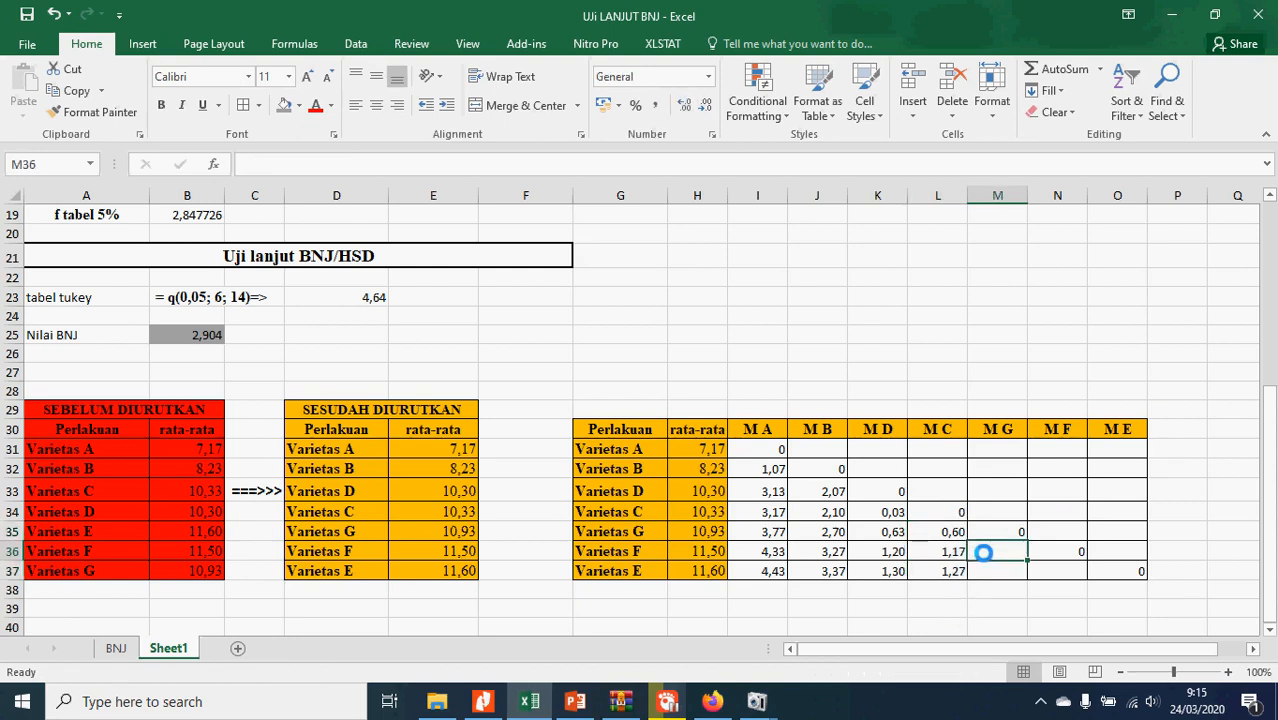
text(=)
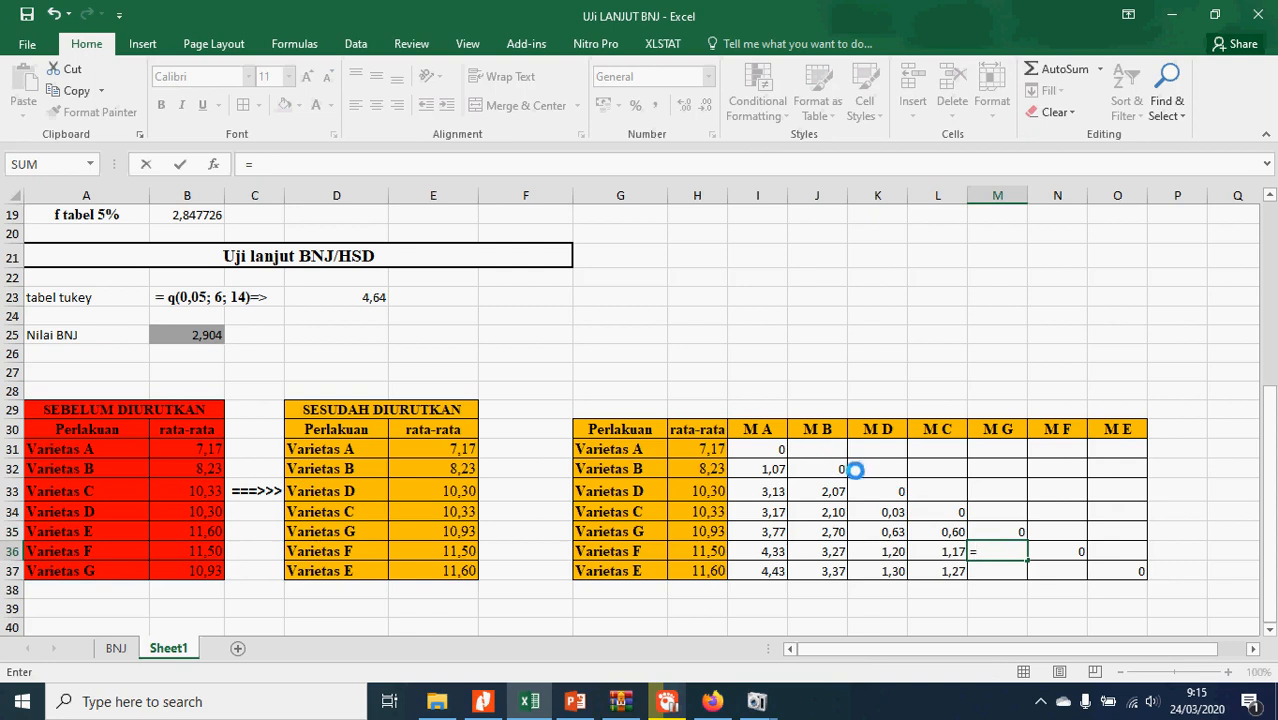
click(694, 532)
key(BackSpace)
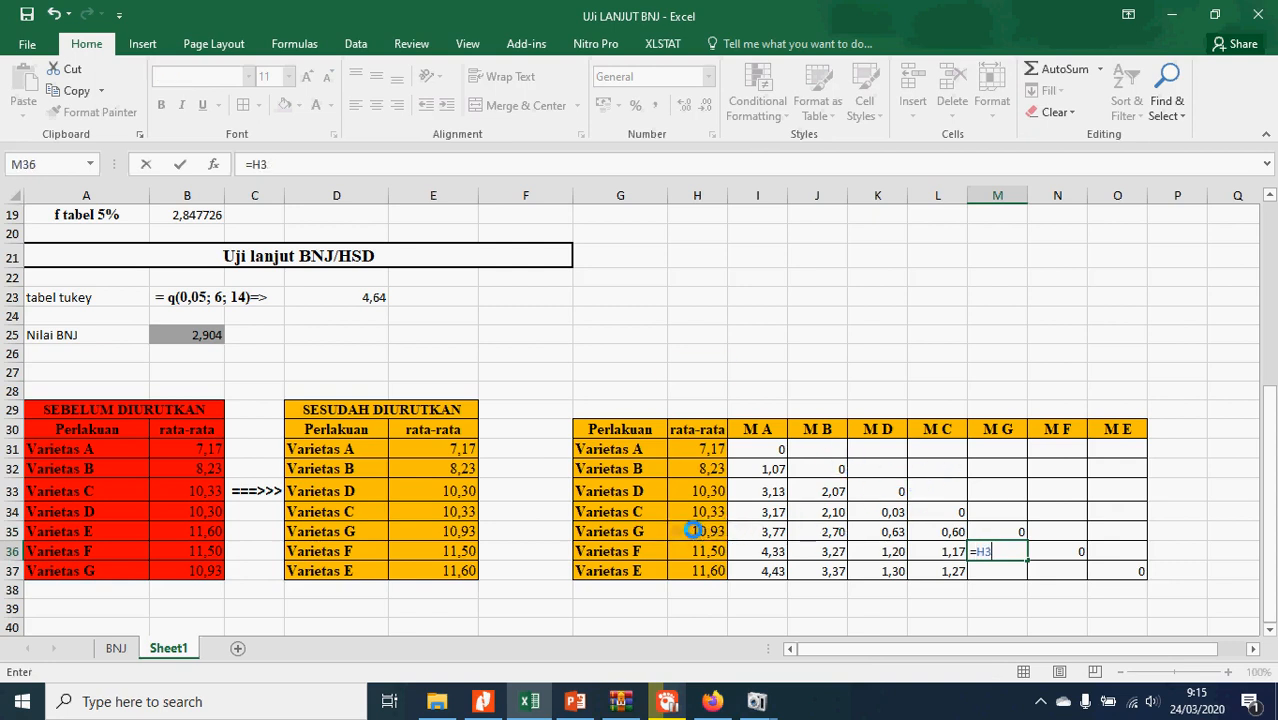
key(BackSpace)
key(BackSpace)
text(ABS)
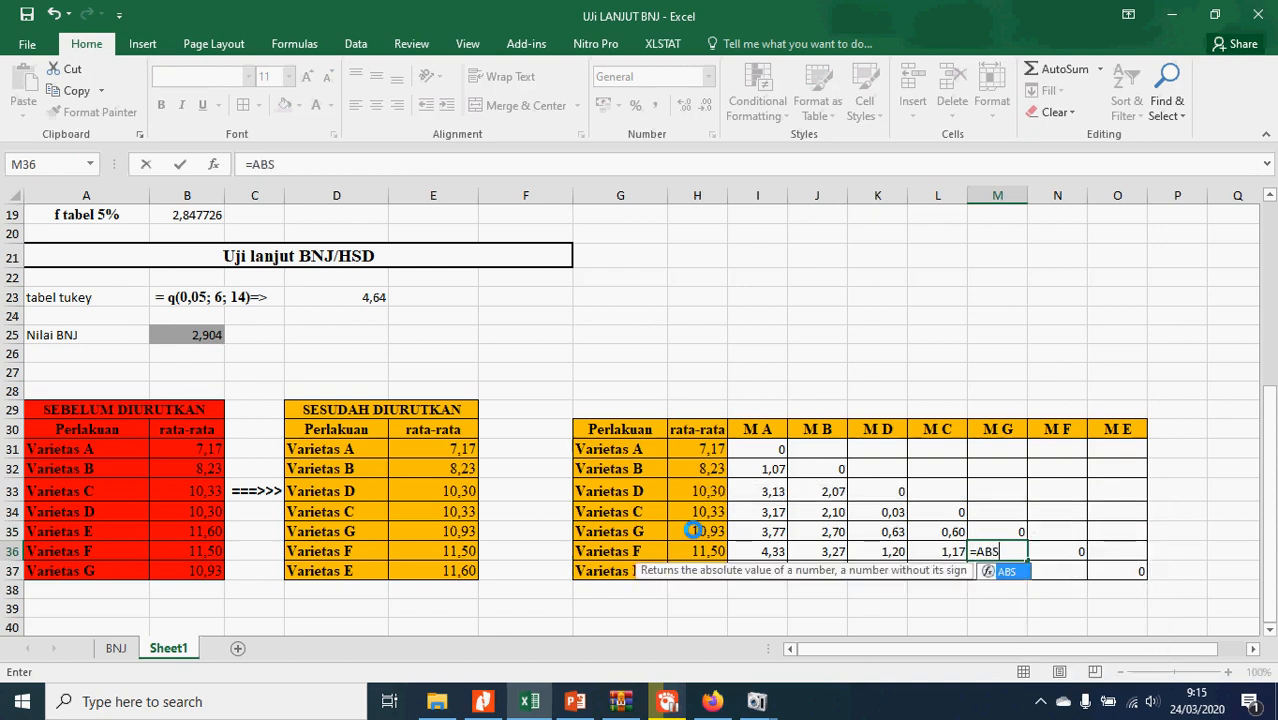
text(()
click(693, 531)
text(-)
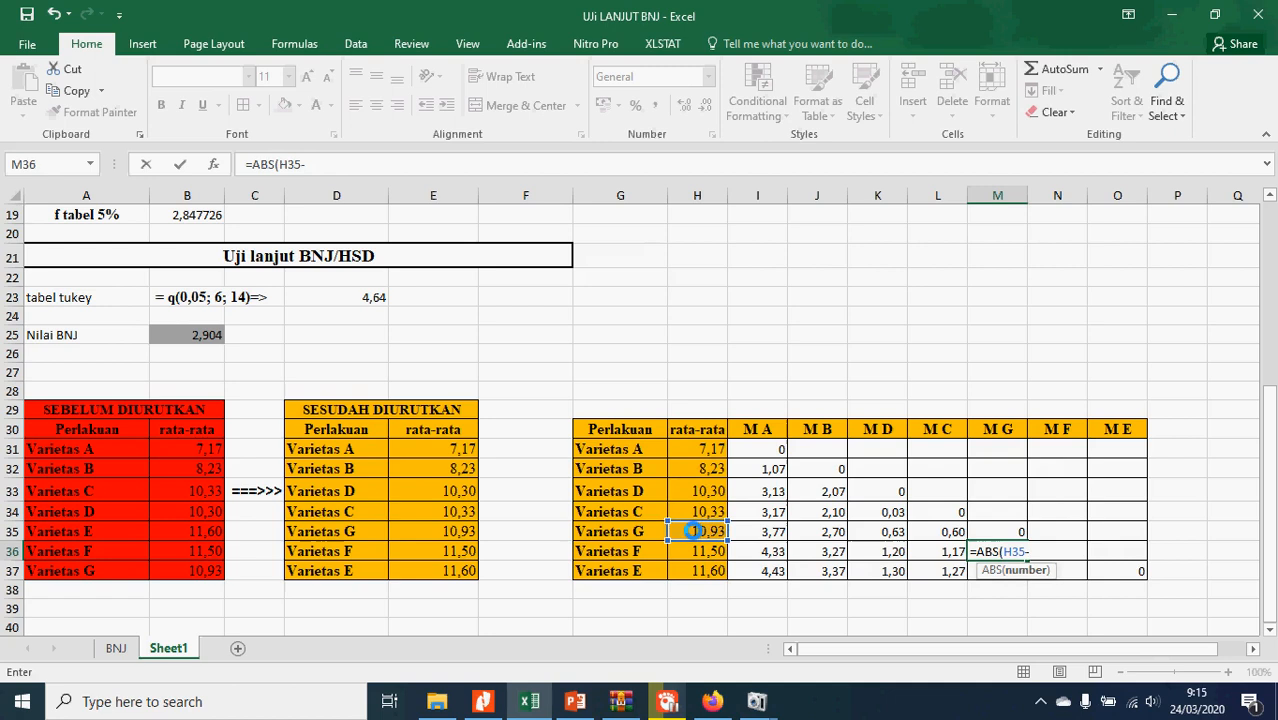
click(695, 552)
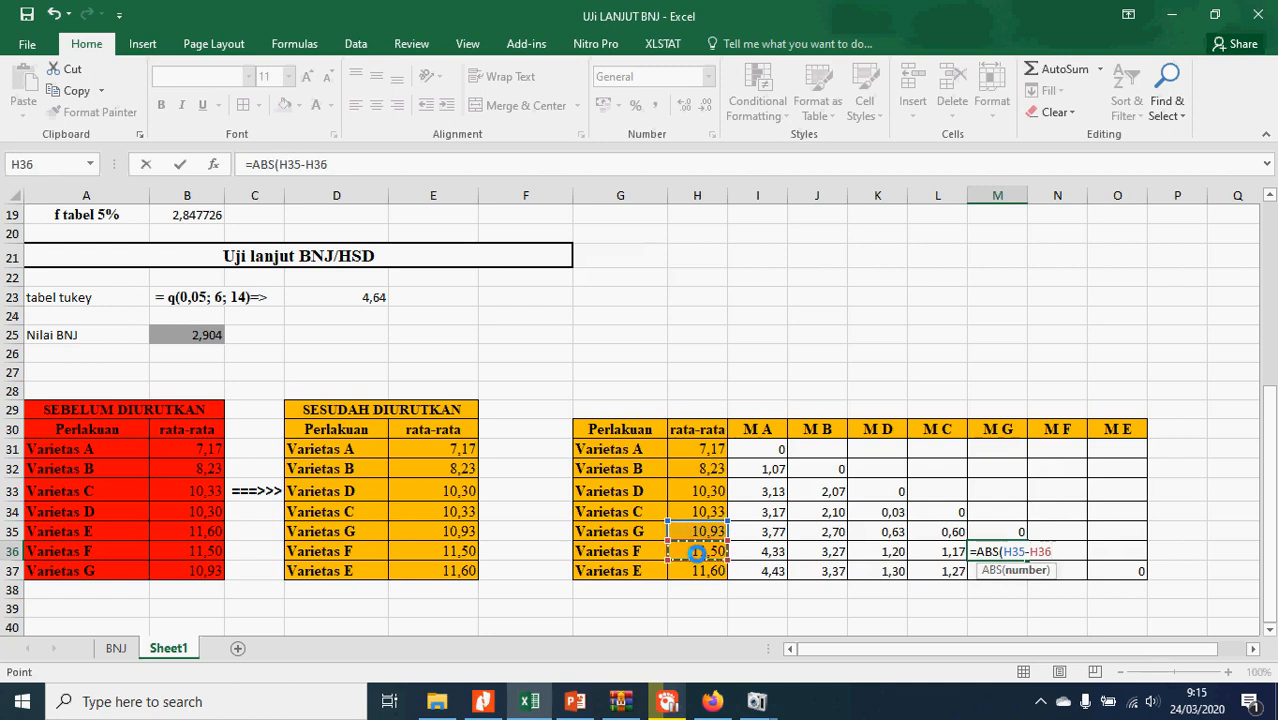
text())
key(Return)
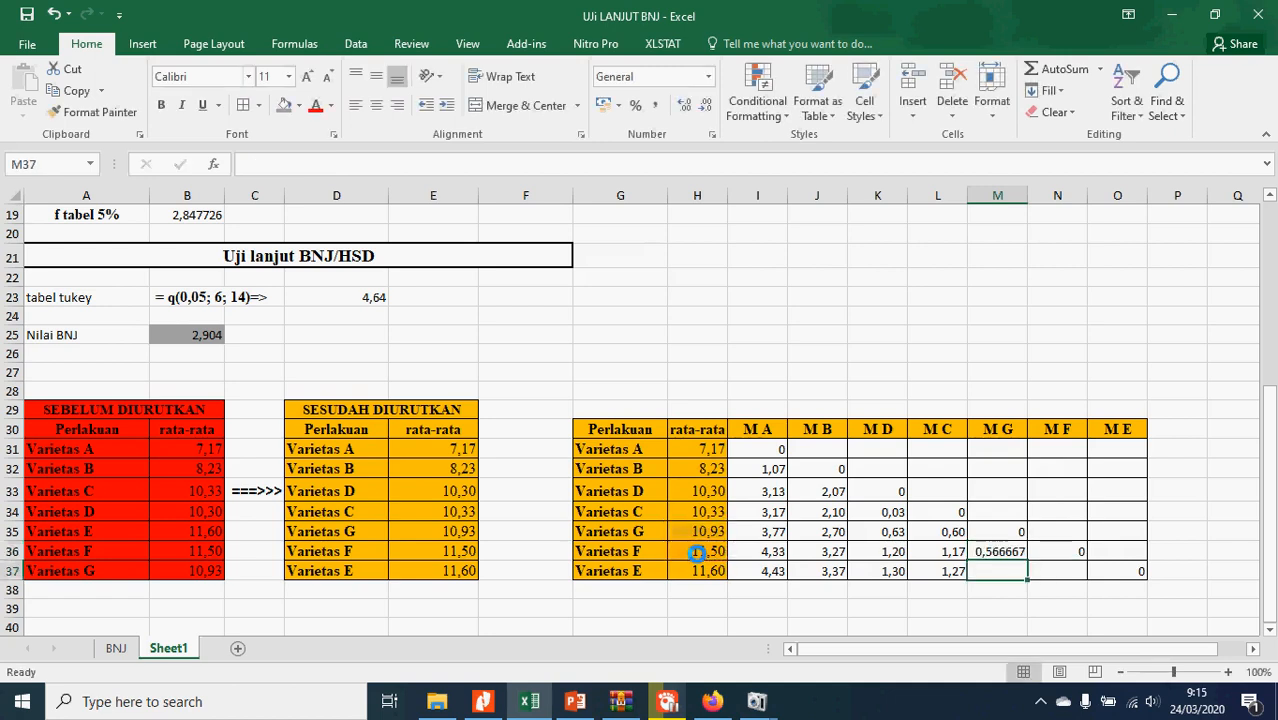
- Fill the M36 formula down to M37 in the M G column and show both results with two decimals
click(996, 543)
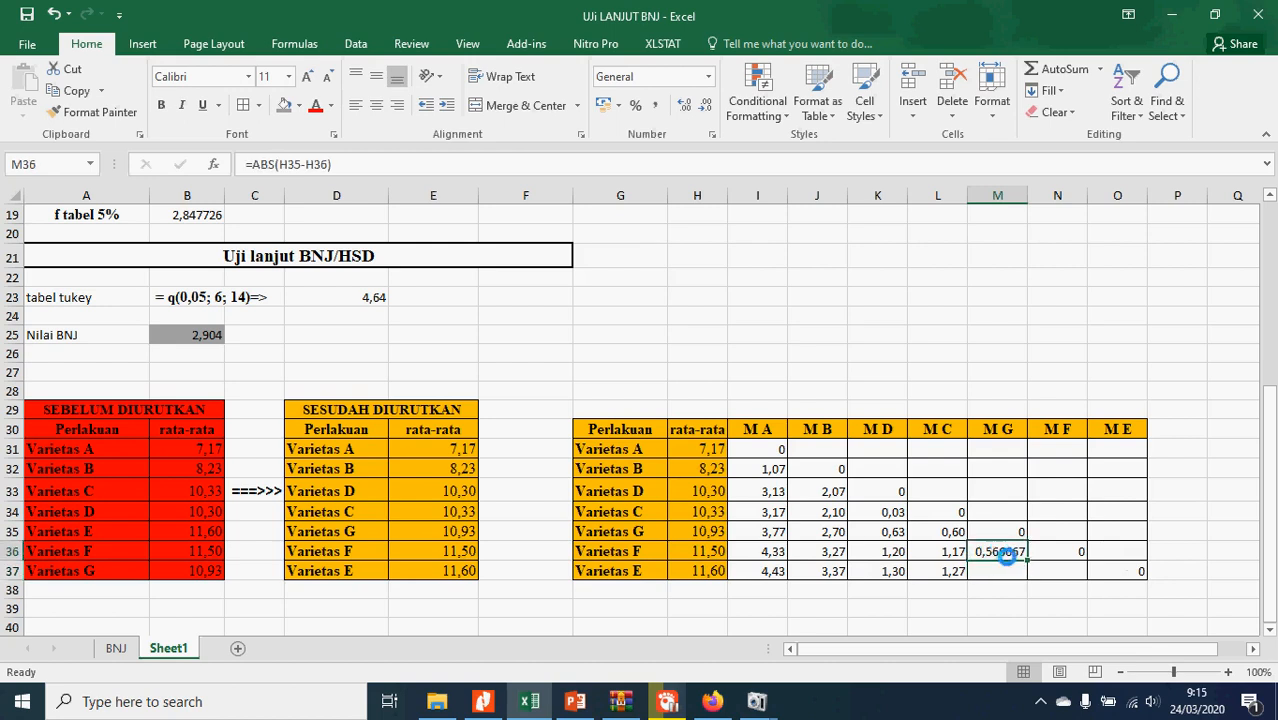
drag(1027, 561, 1020, 572)
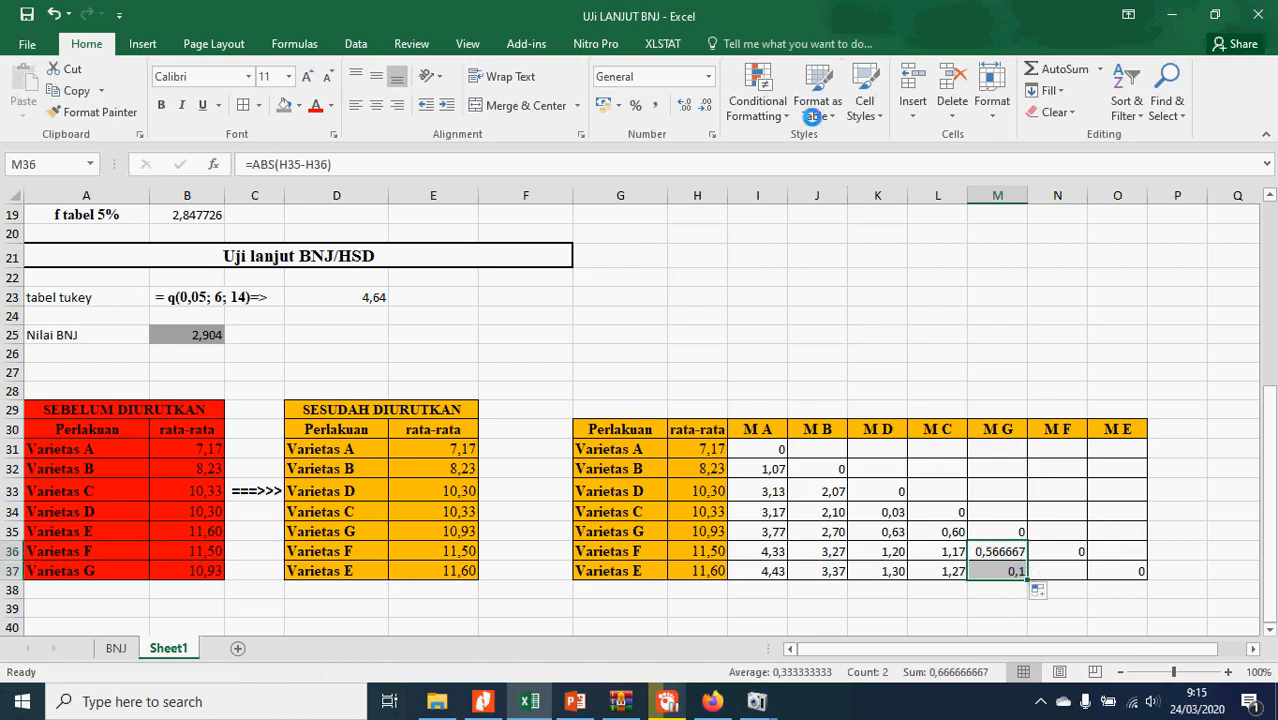
click(697, 104)
click(697, 104)
click(697, 104)
click(697, 104)
- Enter =ABS(H36-H37) in N37 for the difference between Varietas F and Varietas E
click(1068, 570)
text(=ABS()
click(713, 551)
text(-)
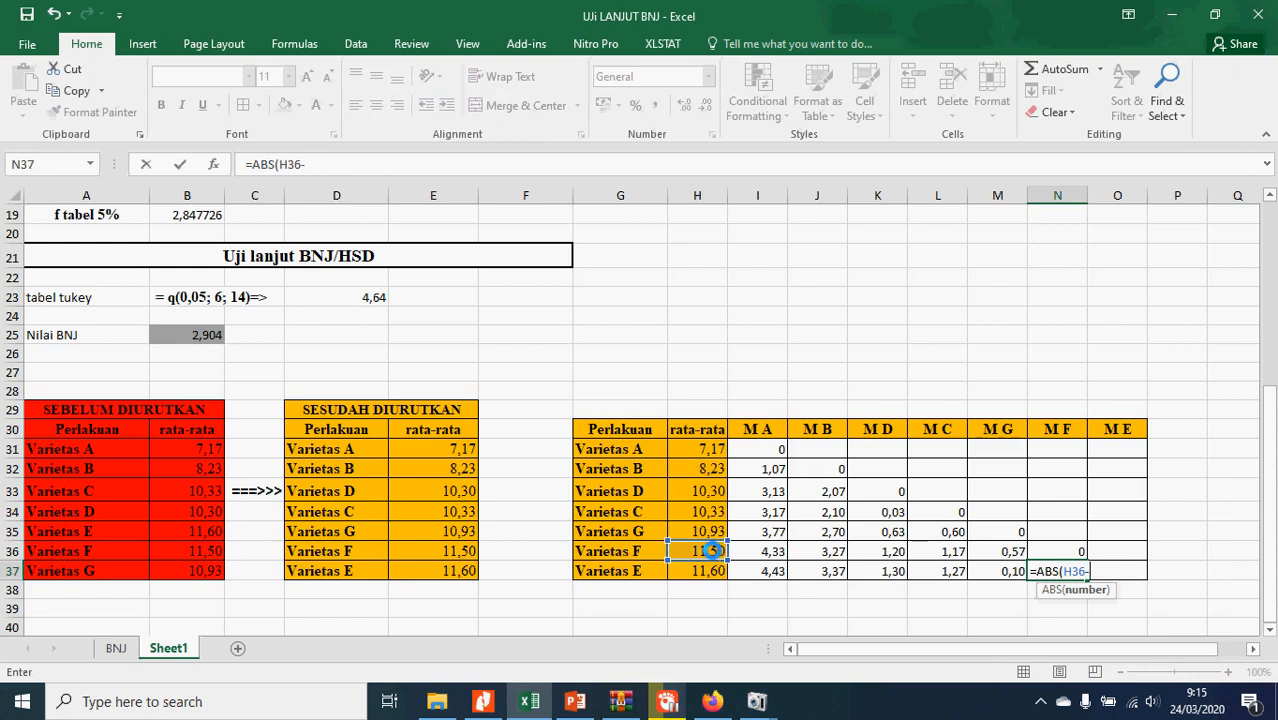
click(692, 568)
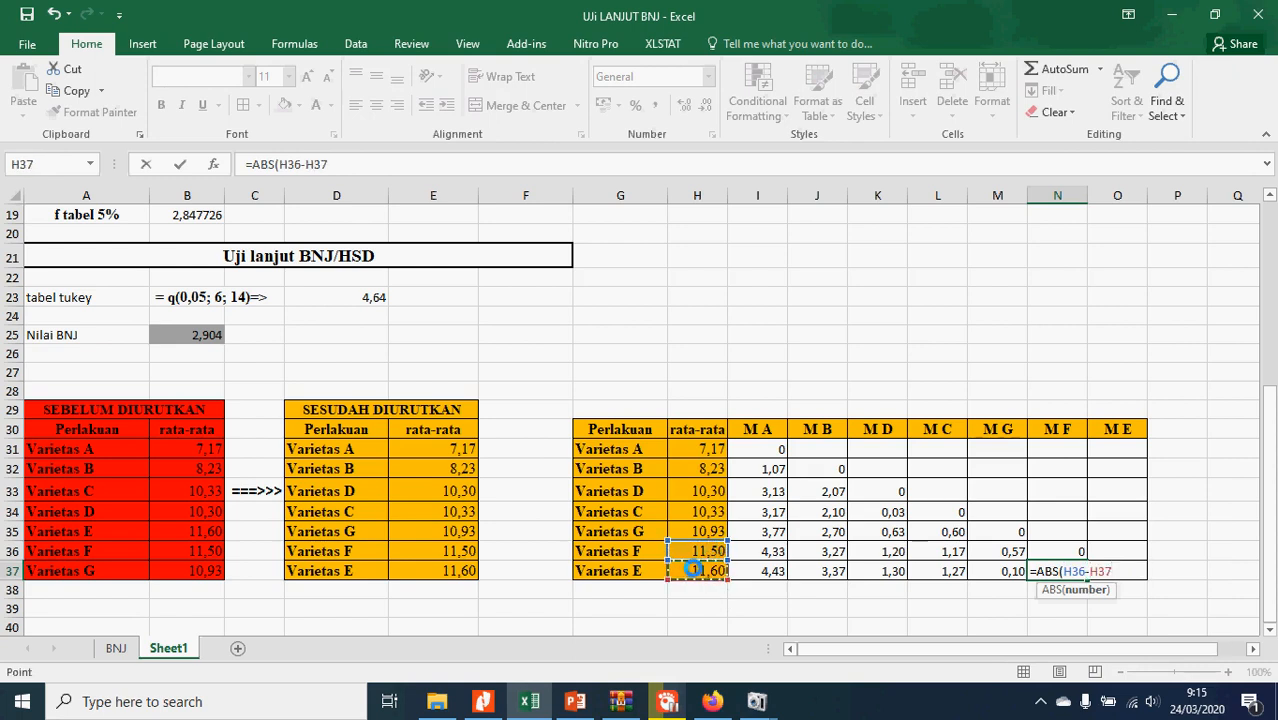
key(Return)
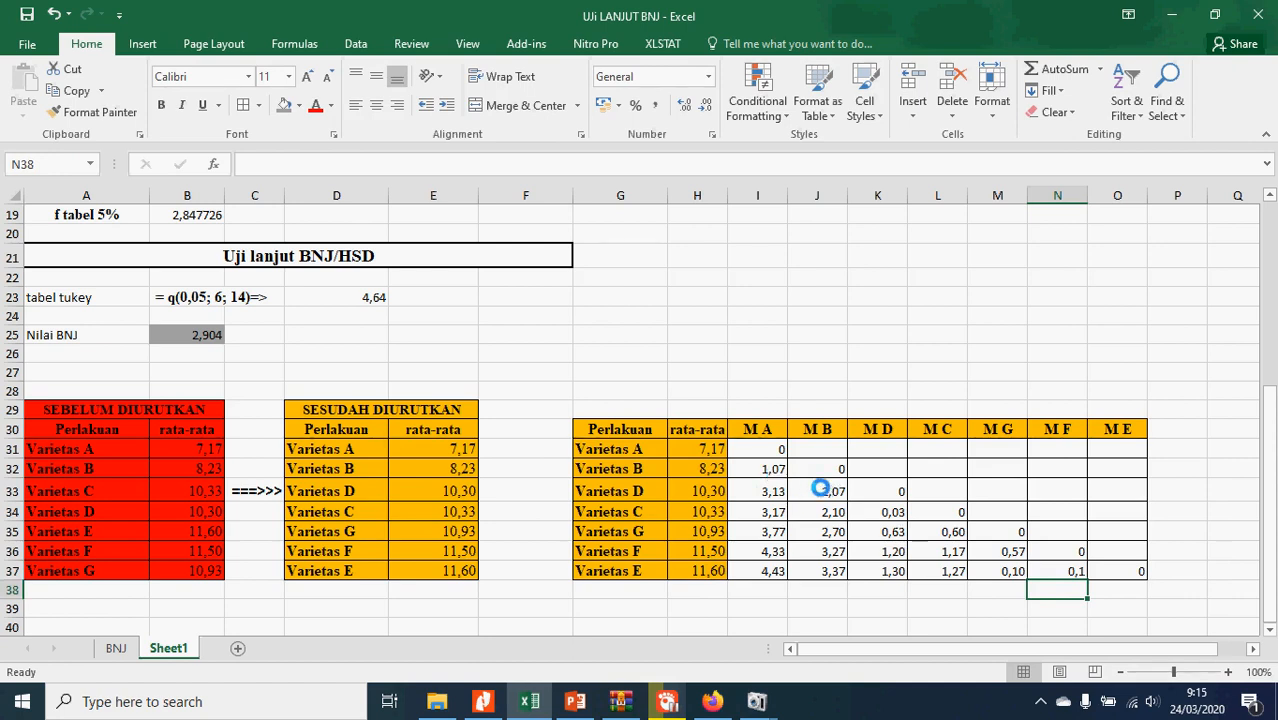
click(780, 469)
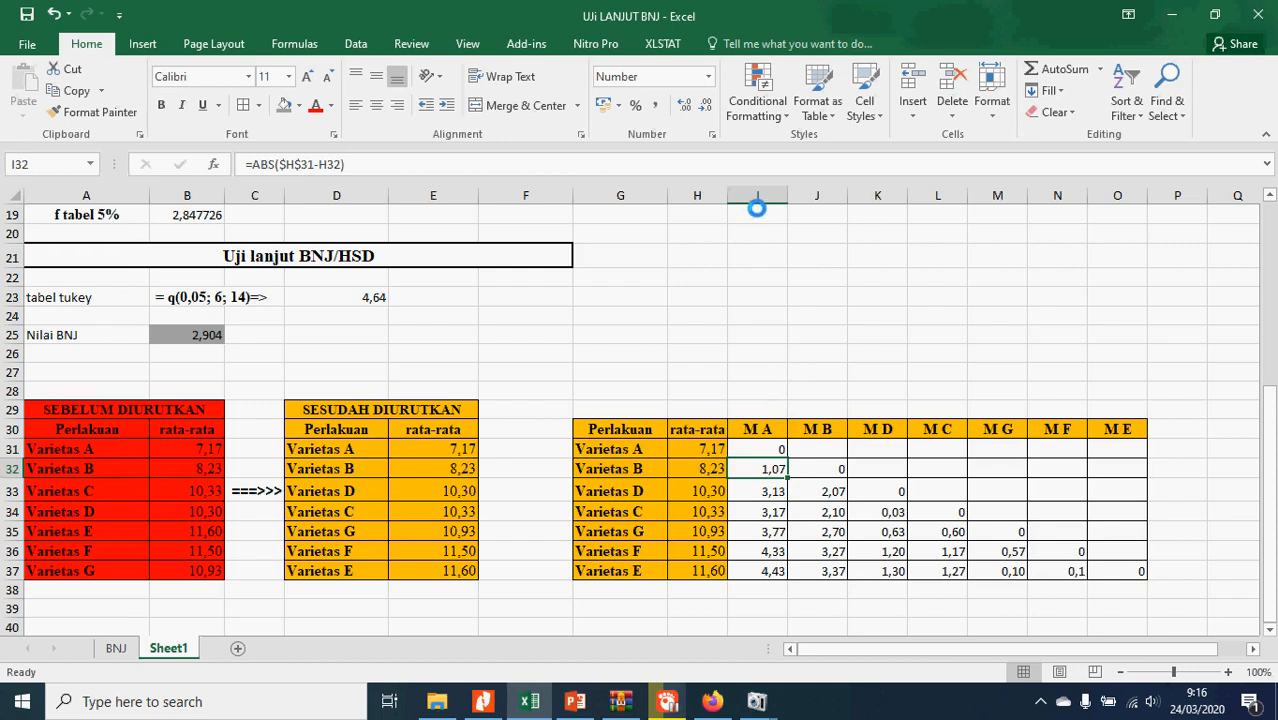
click(756, 196)
right_click(756, 196)
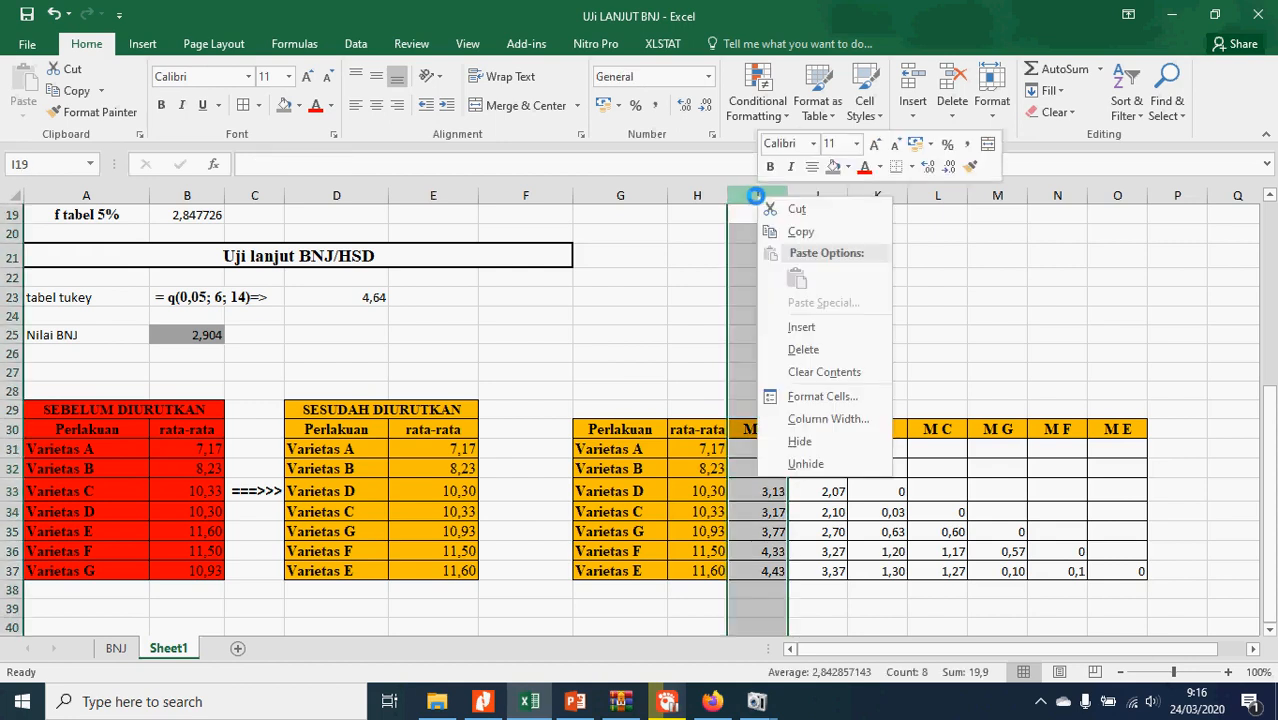
click(813, 326)
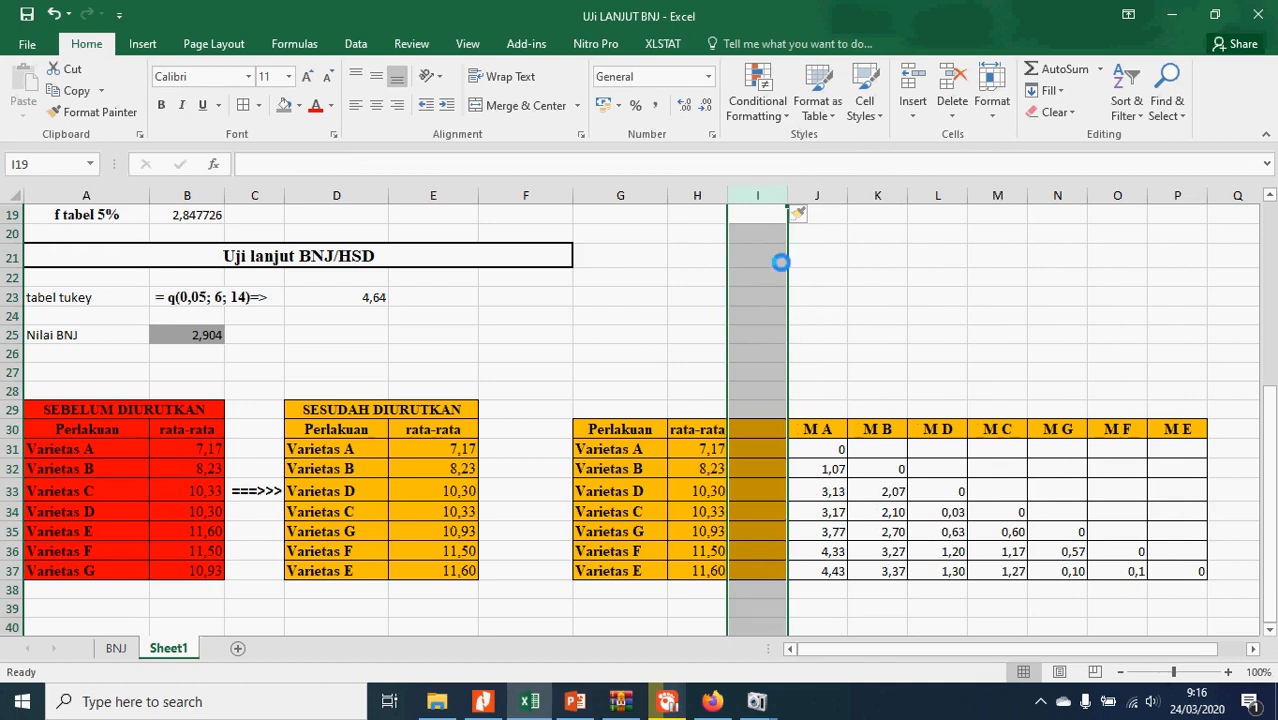
key(ctrl+z)
- Insert a blank column before the M B column and another before the M D column
click(807, 196)
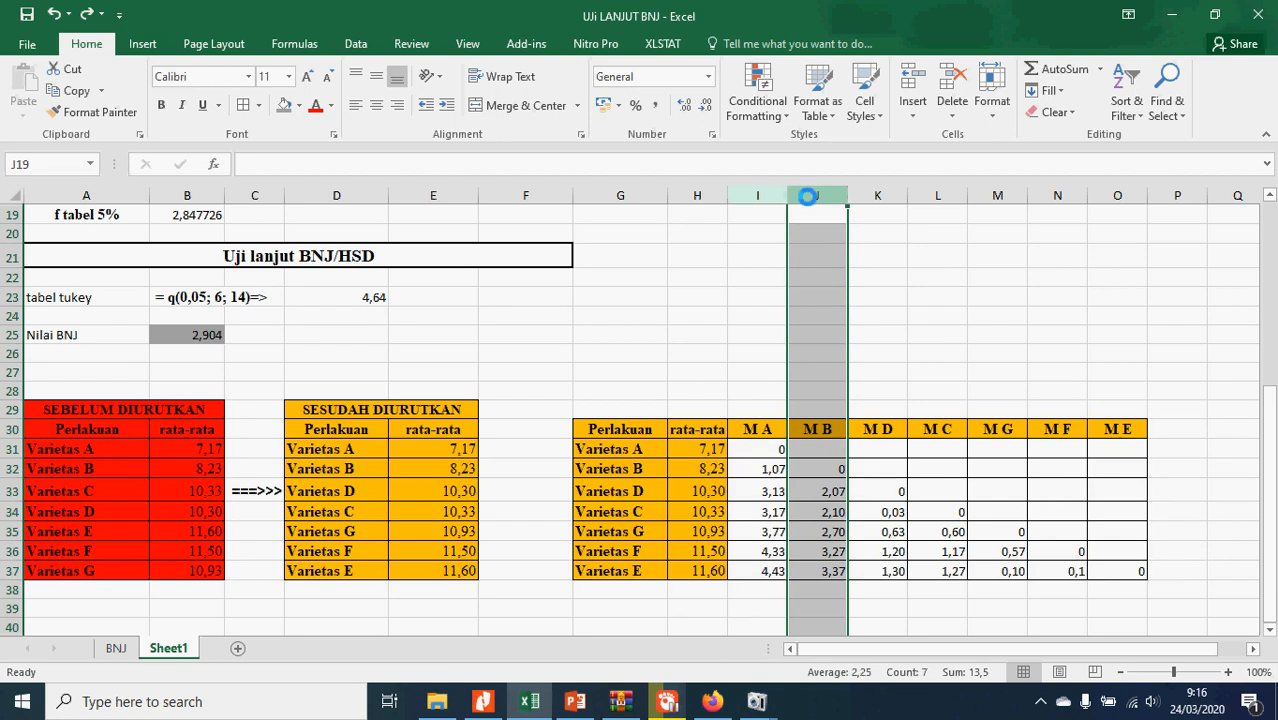
right_click(807, 196)
click(834, 322)
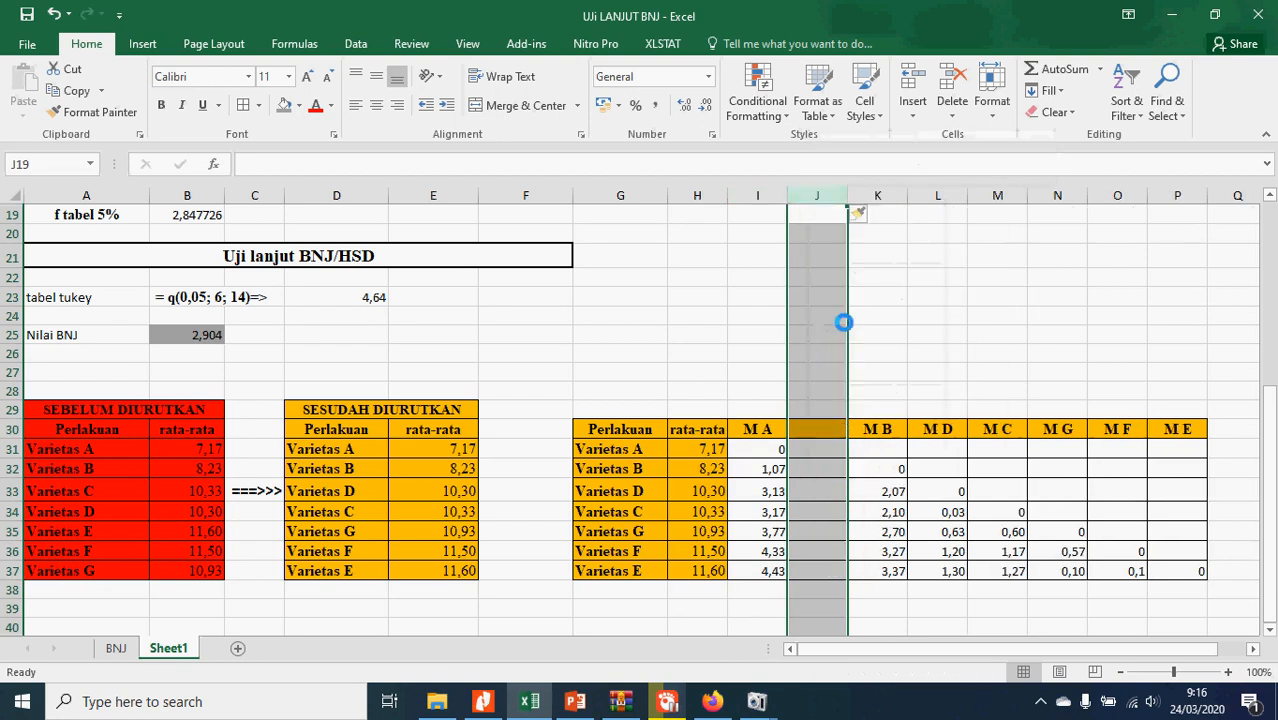
click(944, 428)
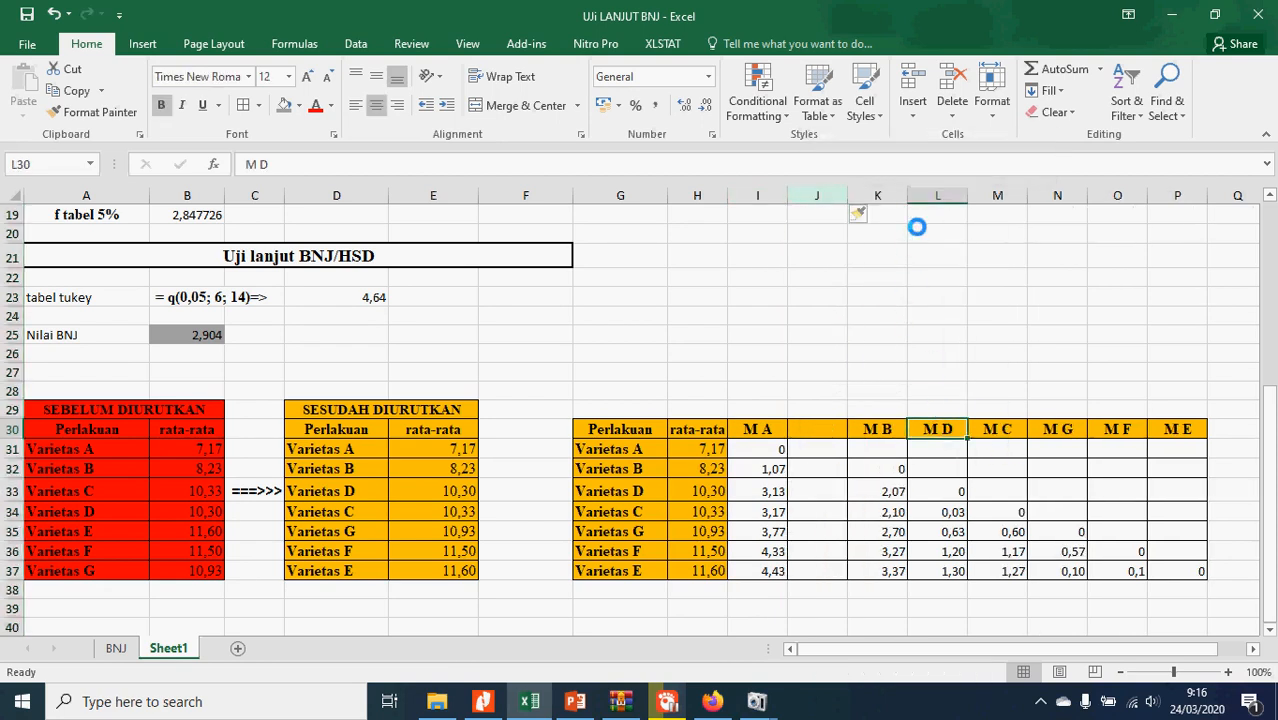
click(930, 198)
right_click(932, 201)
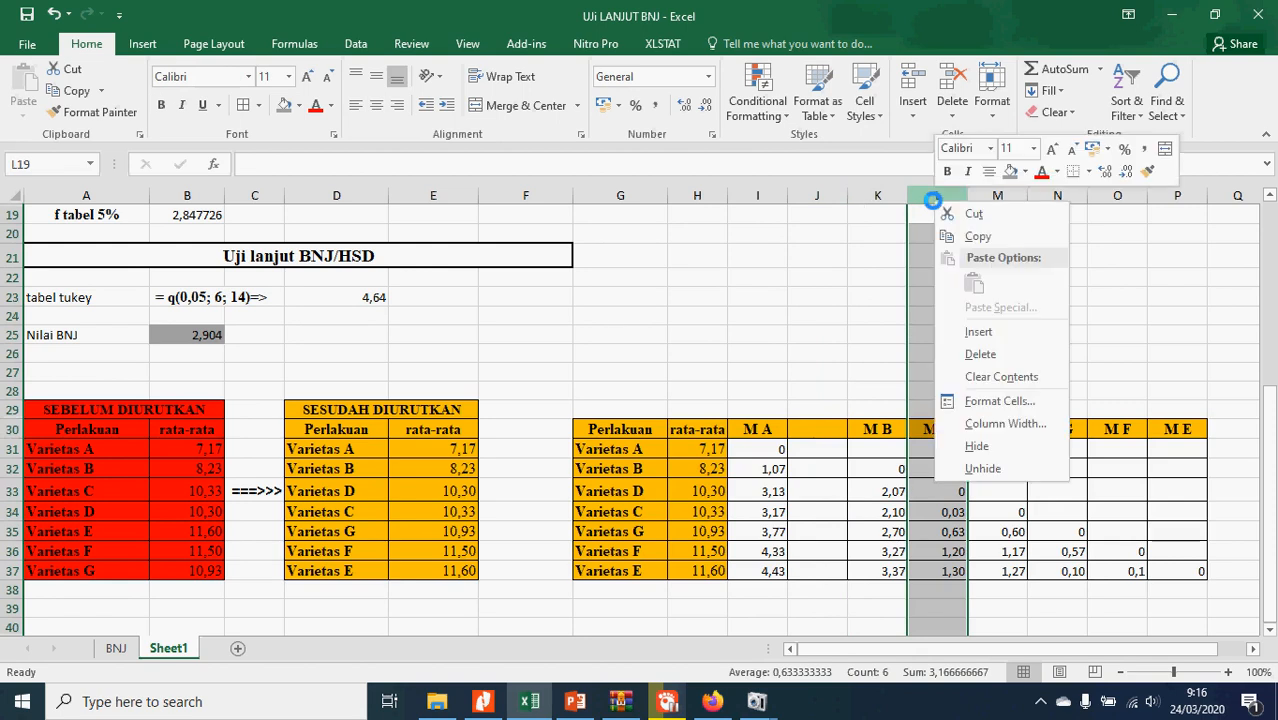
click(963, 330)
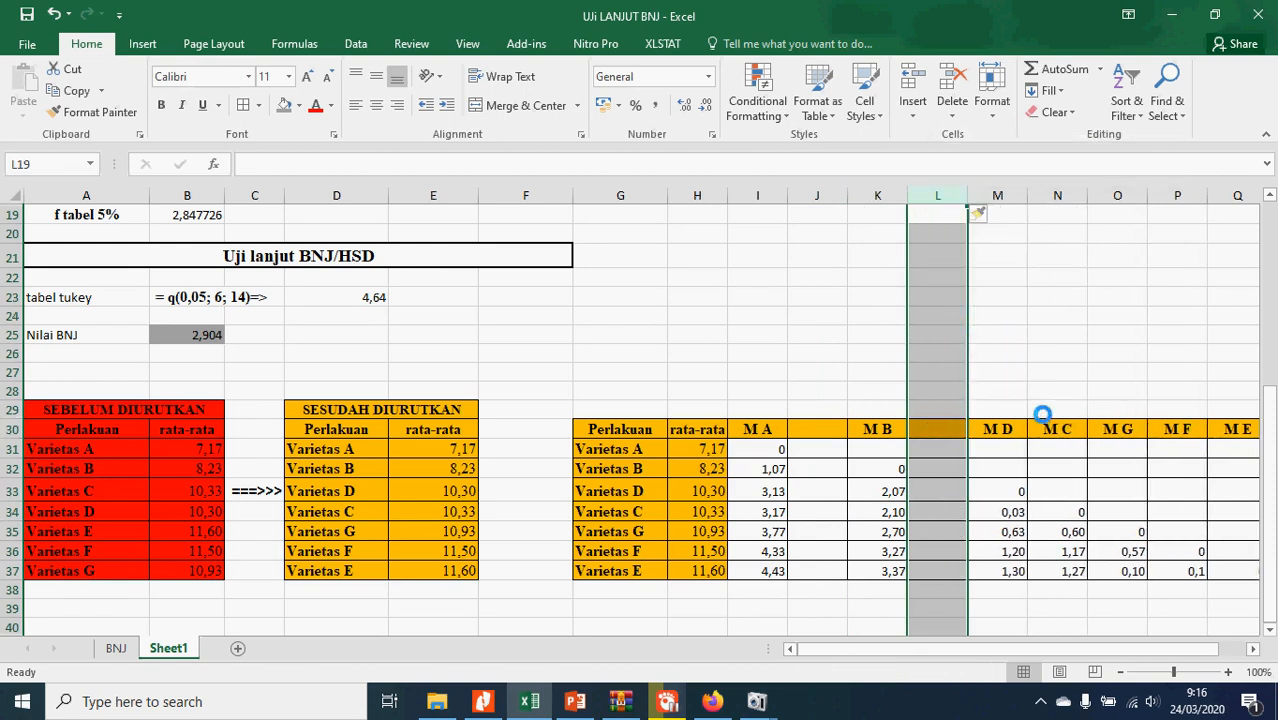
- Narrow the blank column J between M A and M B slightly
click(1253, 650)
click(1253, 650)
click(1253, 650)
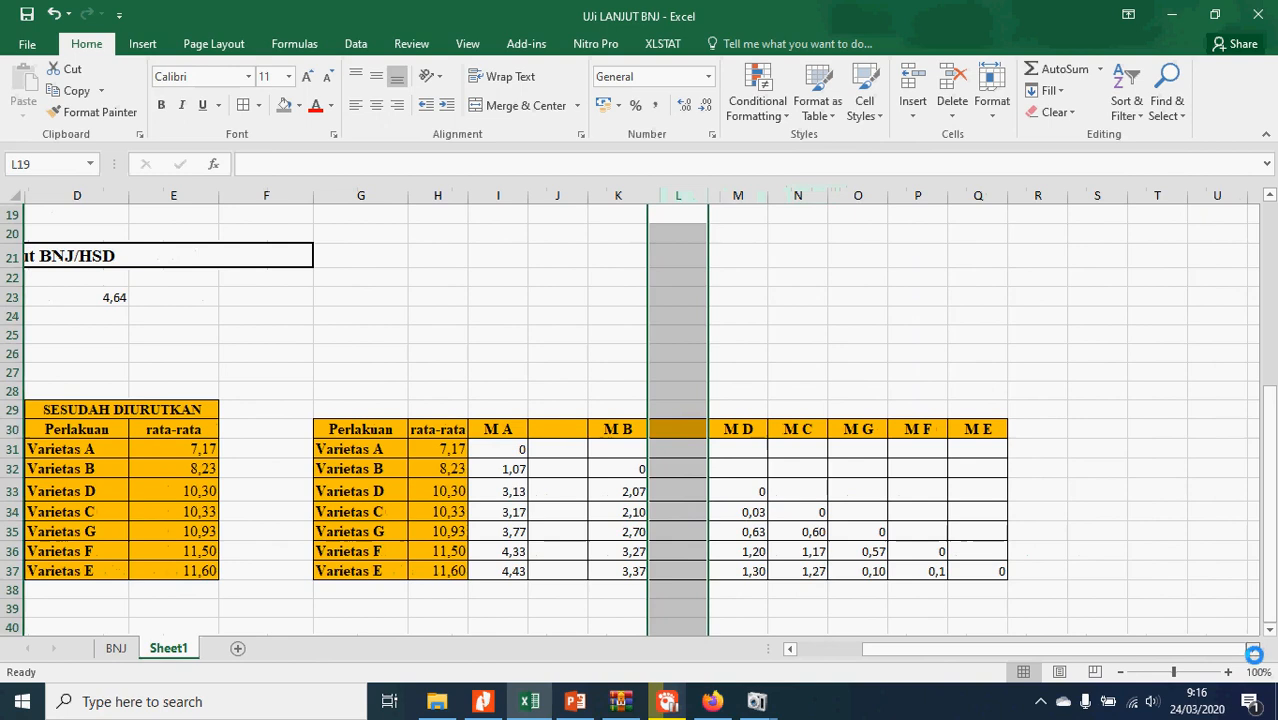
mouse_move(587, 195)
mouse_down()
mouse_move(550, 191)
mouse_move(573, 195)
mouse_up()
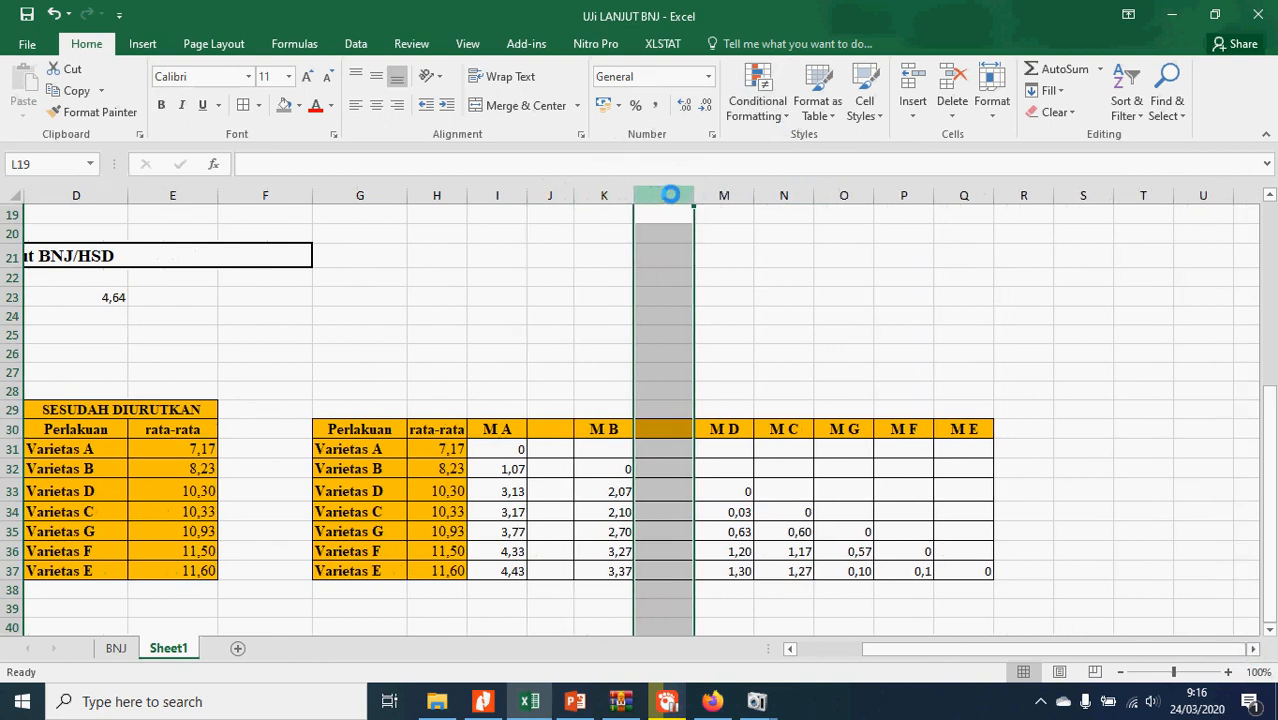
- Insert a blank column before the M C column and another before the M G column
click(779, 429)
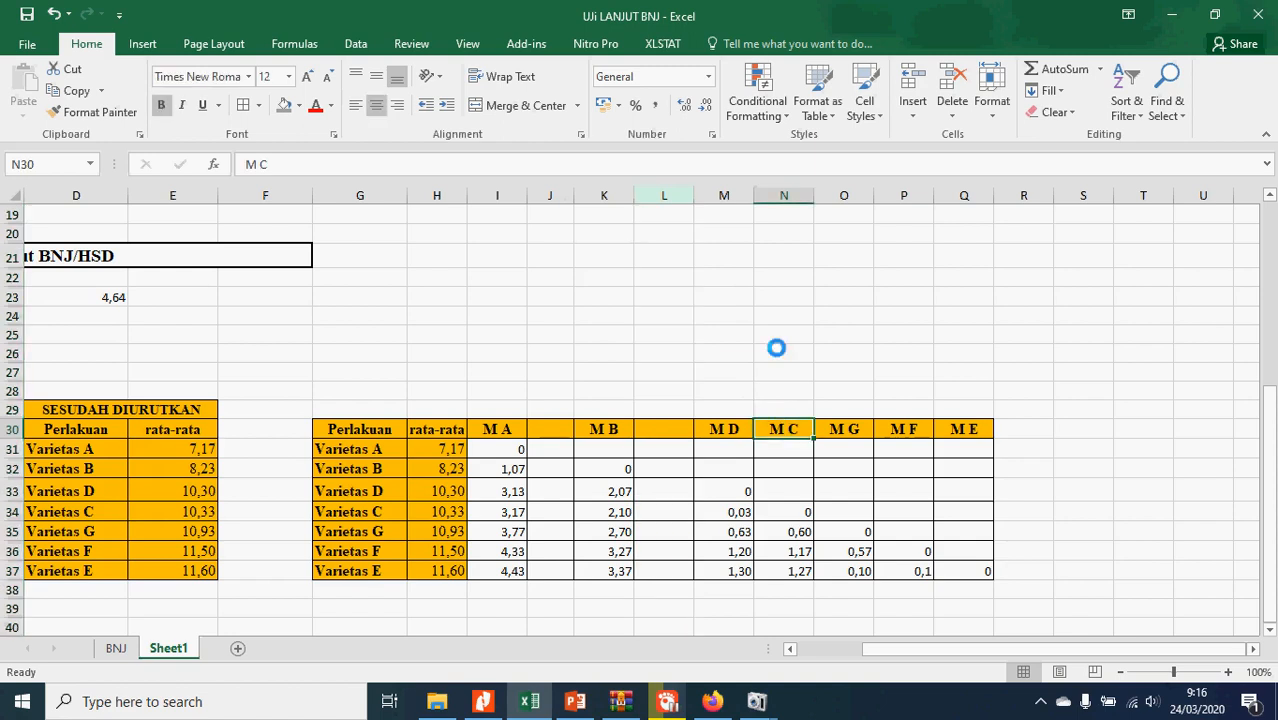
click(775, 195)
right_click(783, 196)
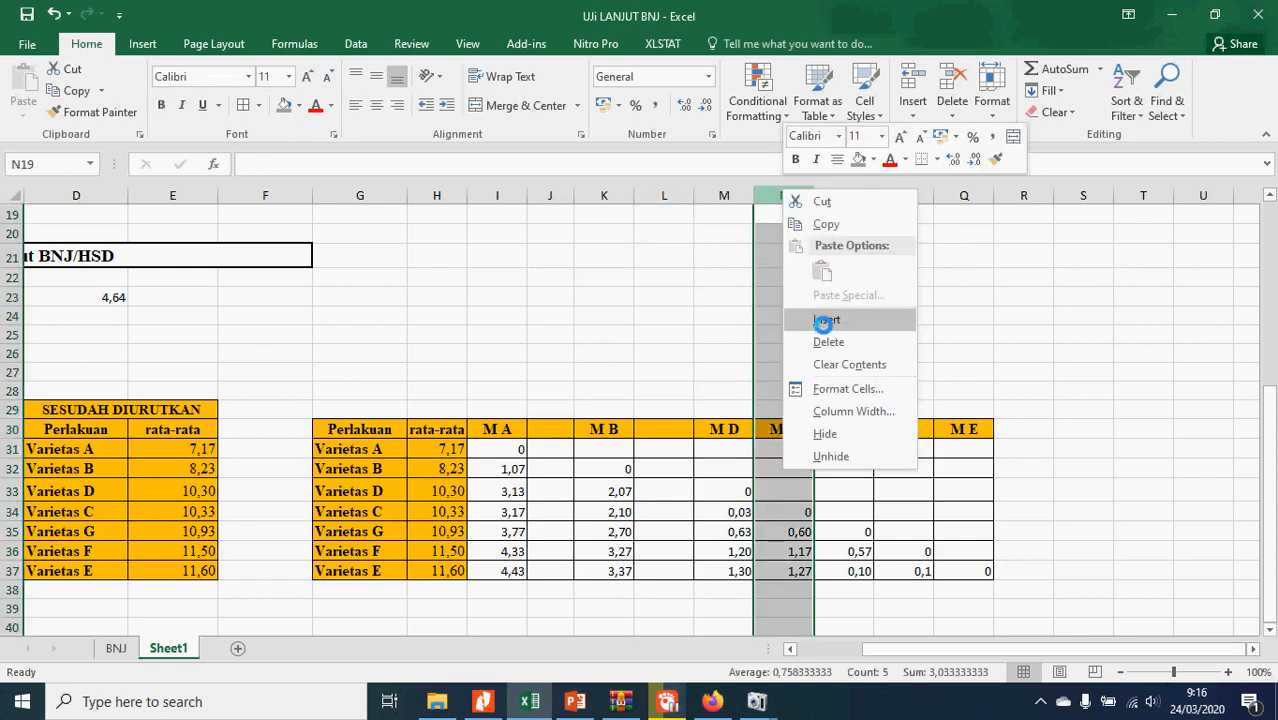
click(826, 319)
click(903, 195)
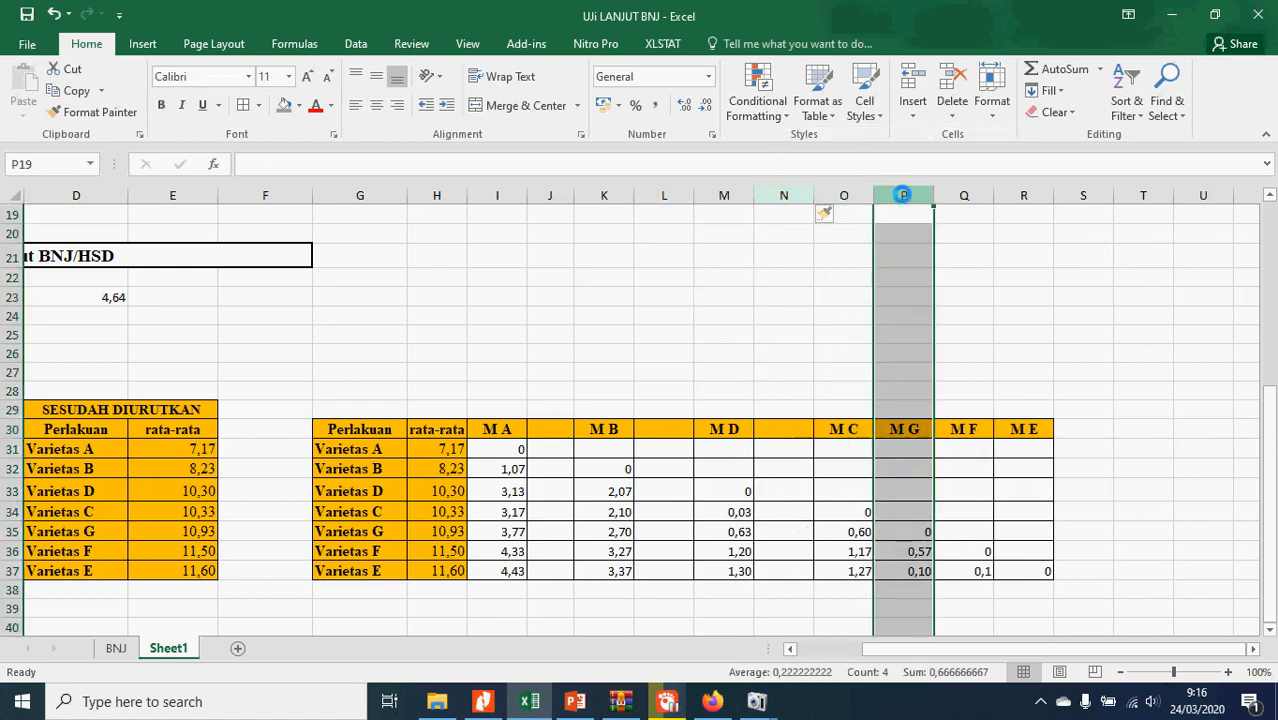
right_click(903, 195)
click(938, 325)
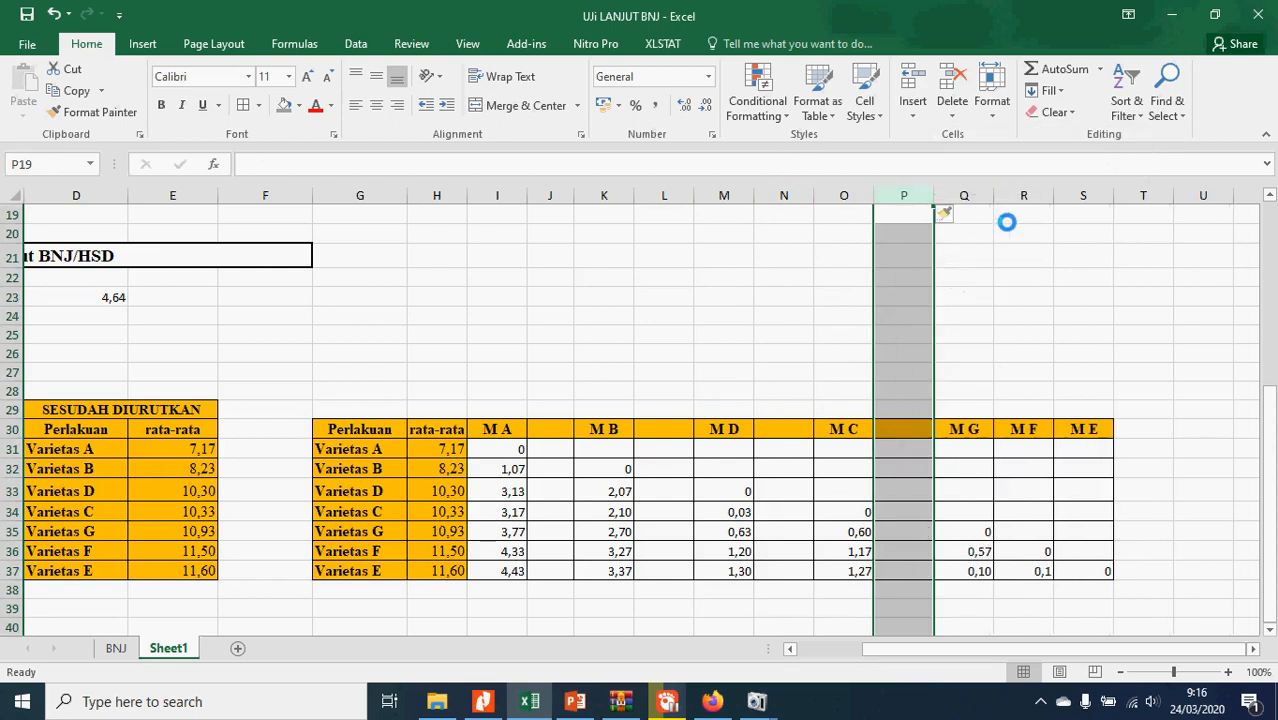
- Insert a blank column before the M F column and another before the M E column
click(963, 195)
click(1023, 195)
right_click(1026, 197)
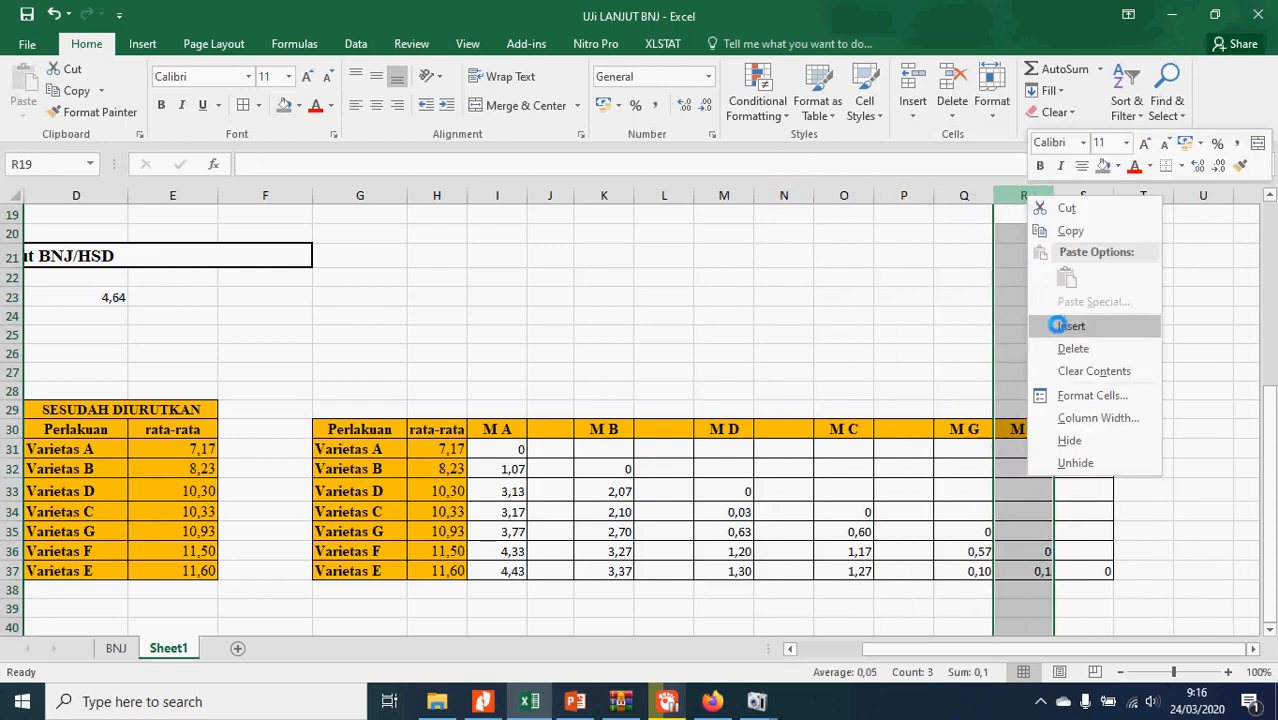
click(1055, 325)
click(1138, 198)
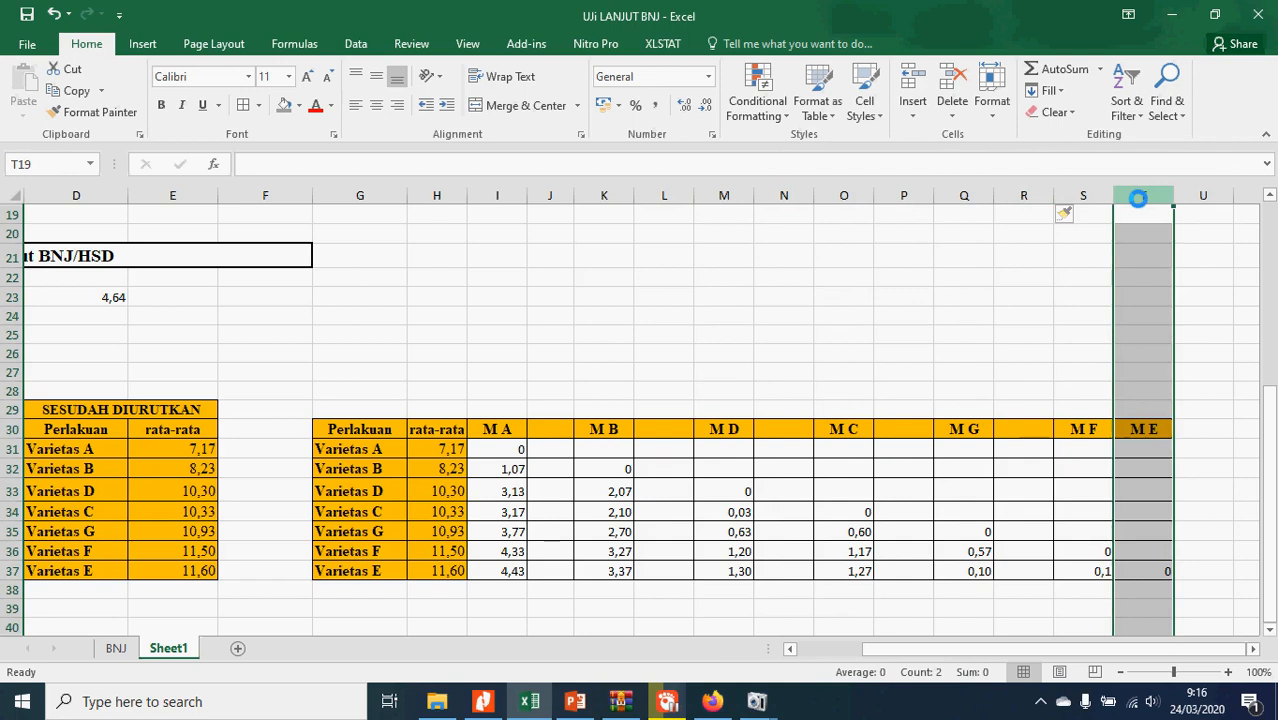
right_click(1140, 198)
click(1160, 330)
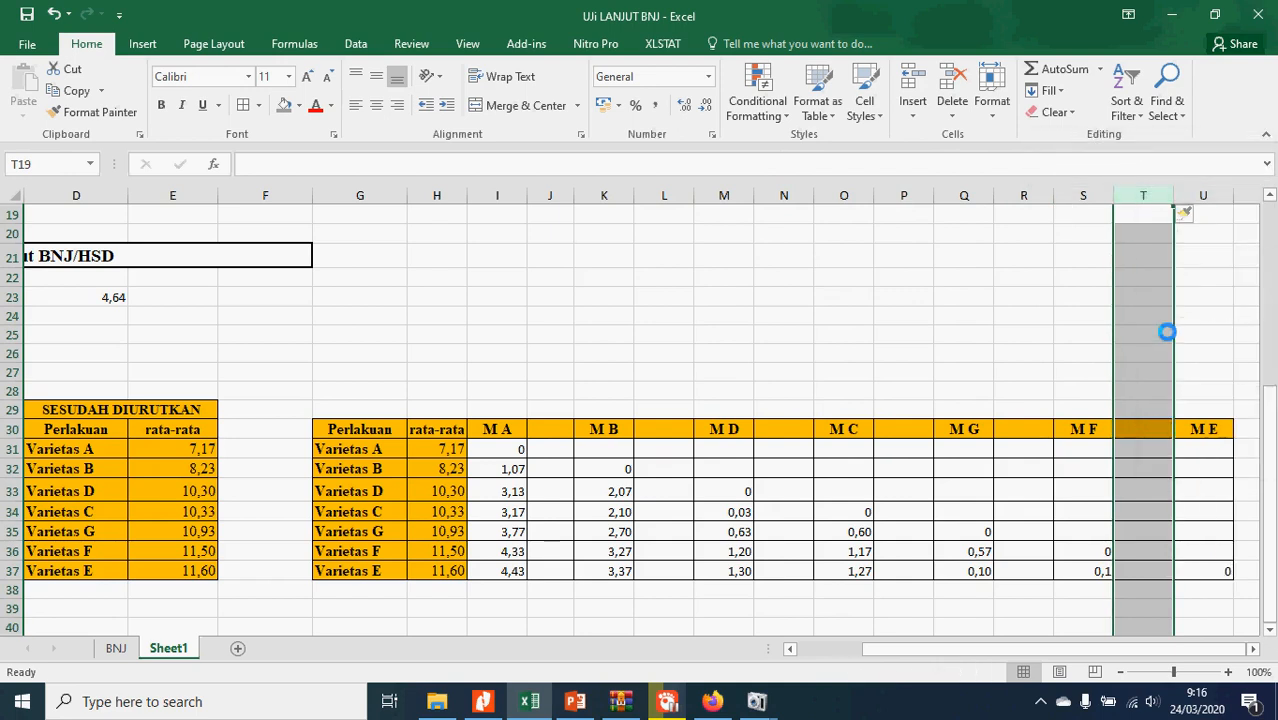
- Mark the Varietas B difference in the M A column as not significant with "ns" in J32
click(555, 432)
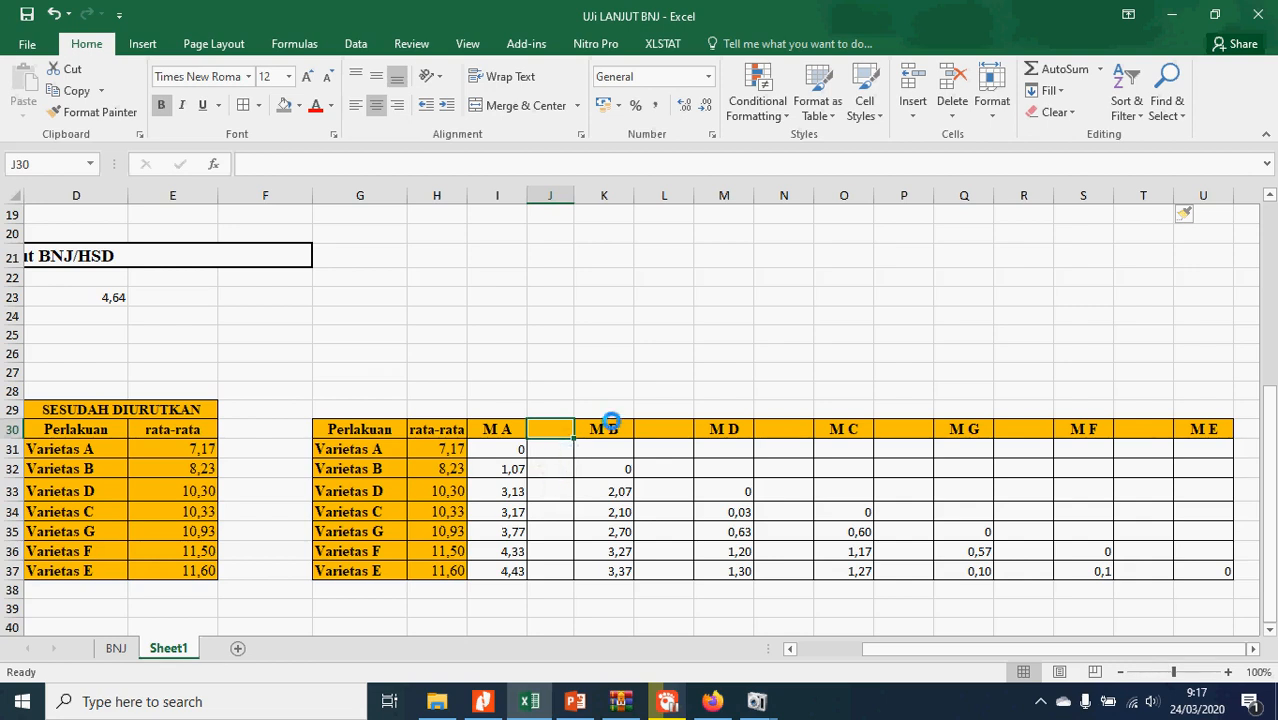
click(563, 473)
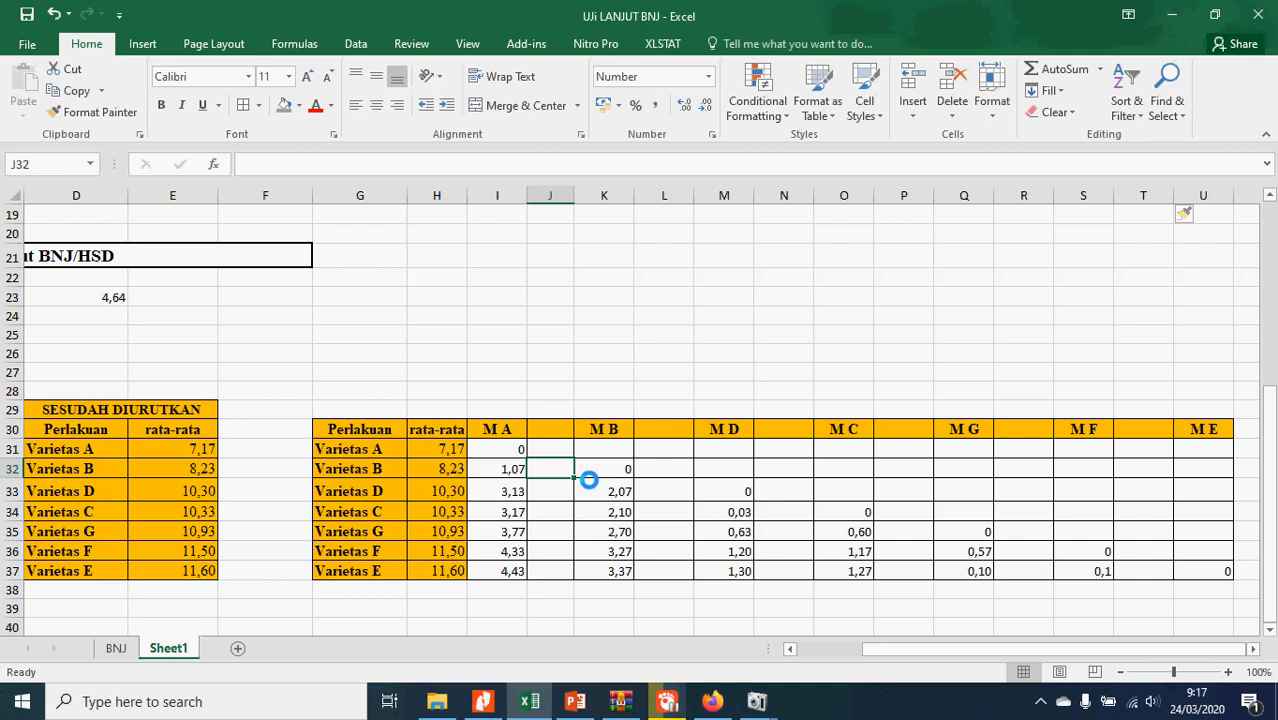
text(ns)
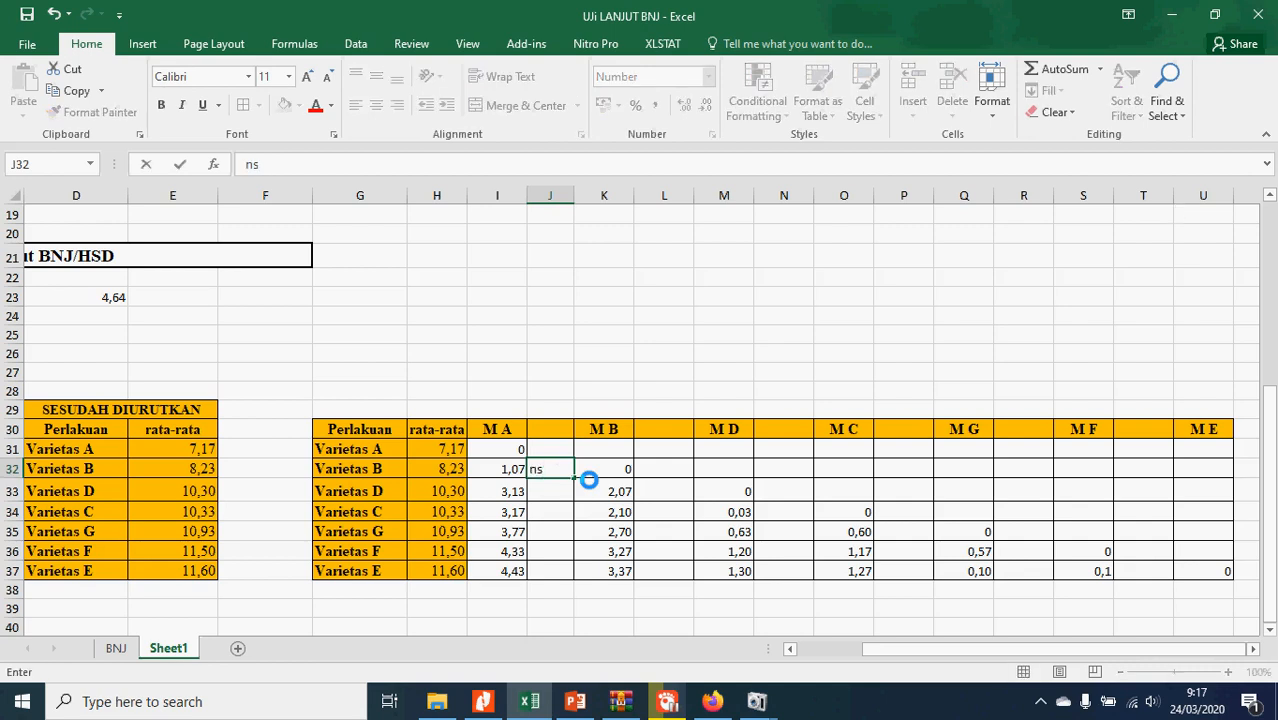
key(Return)
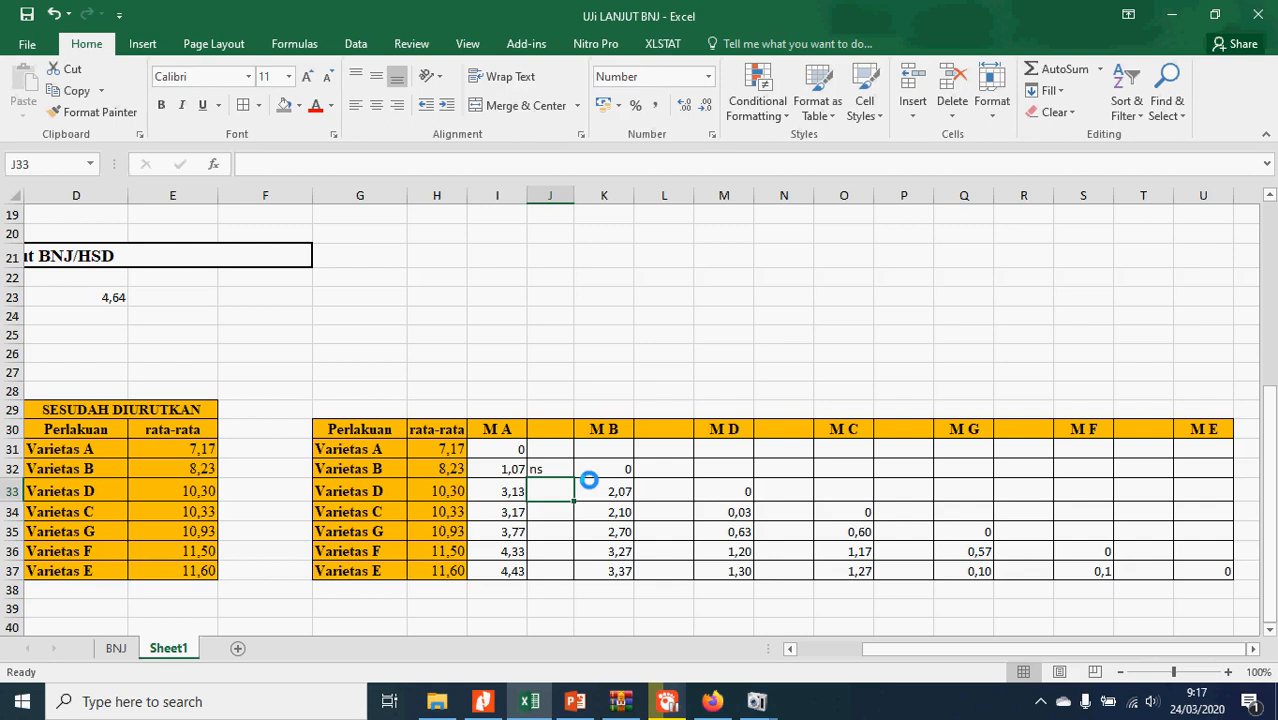
- Mark the remaining M A differences, from Varietas D to Varietas E, as significant with "*" in J33 through J37
text(*)
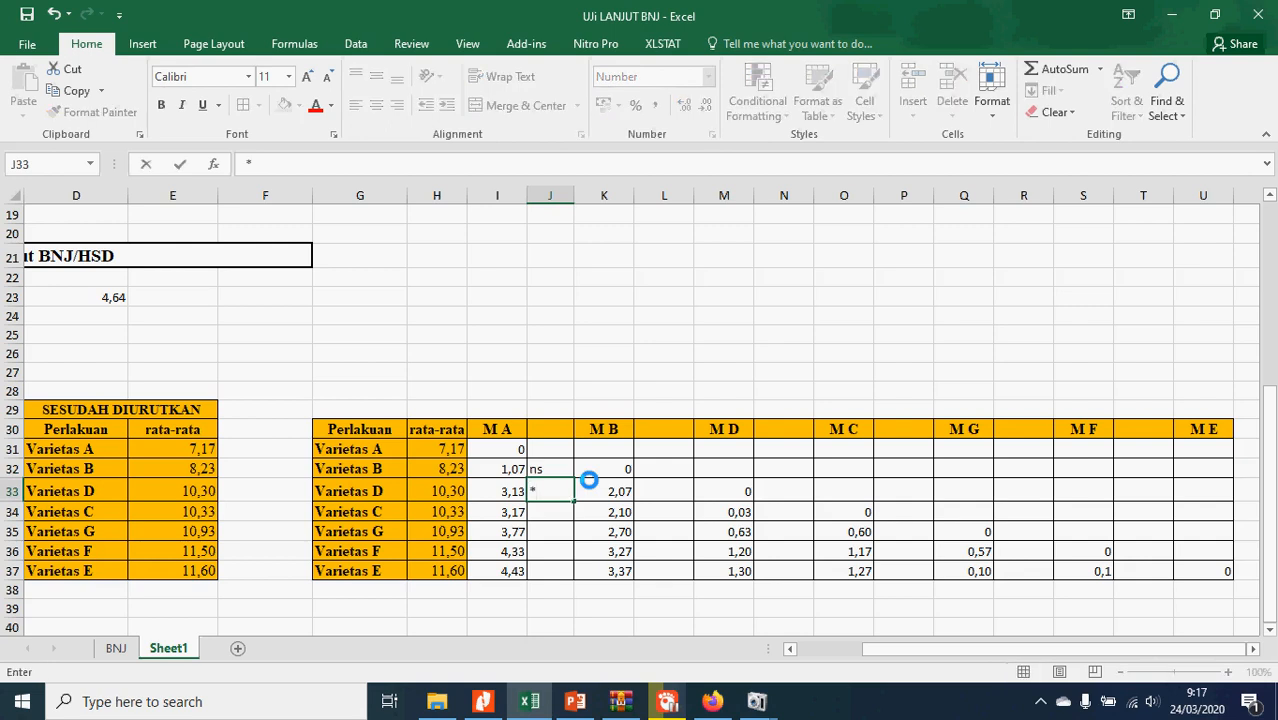
key(Return)
text(*)
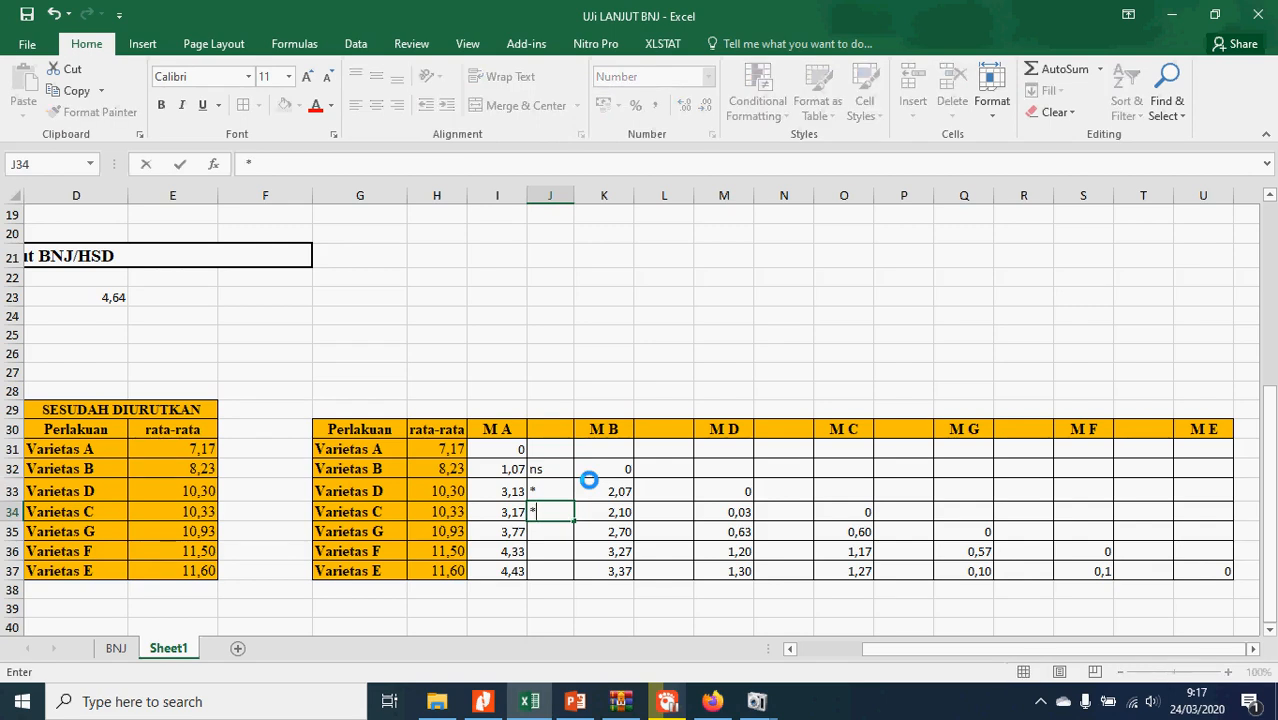
key(Return)
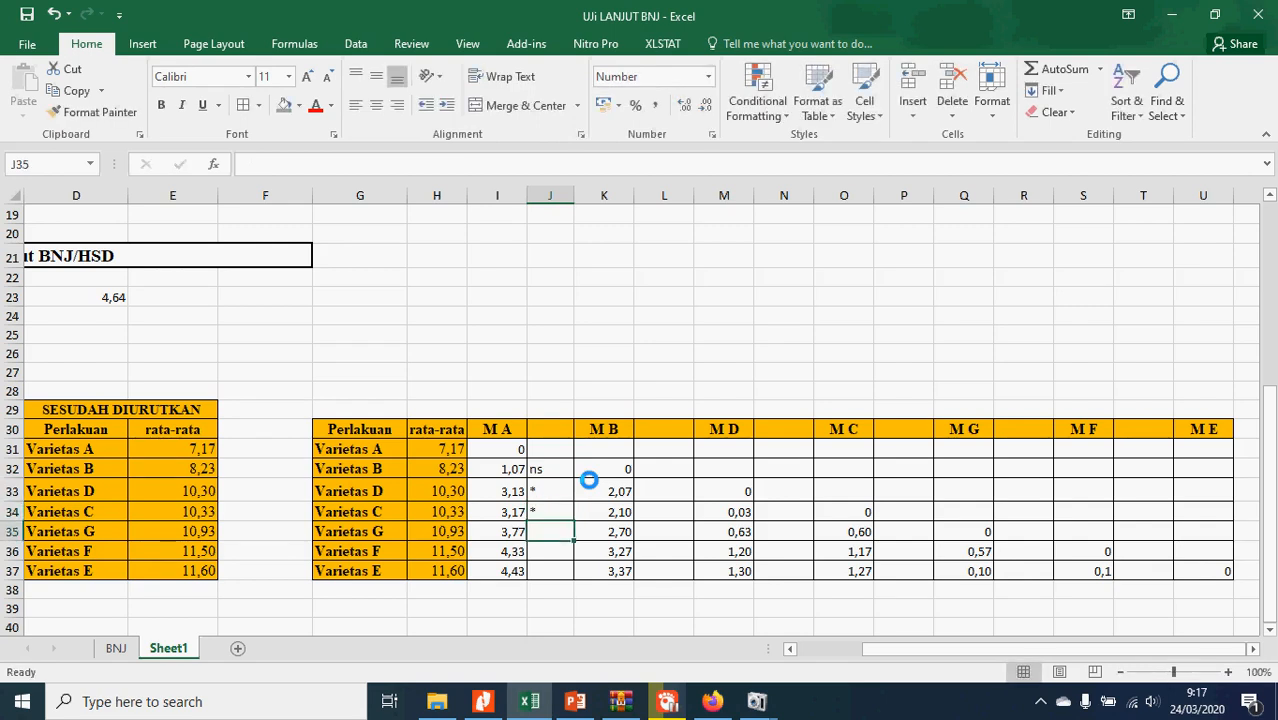
text(*)
key(Return)
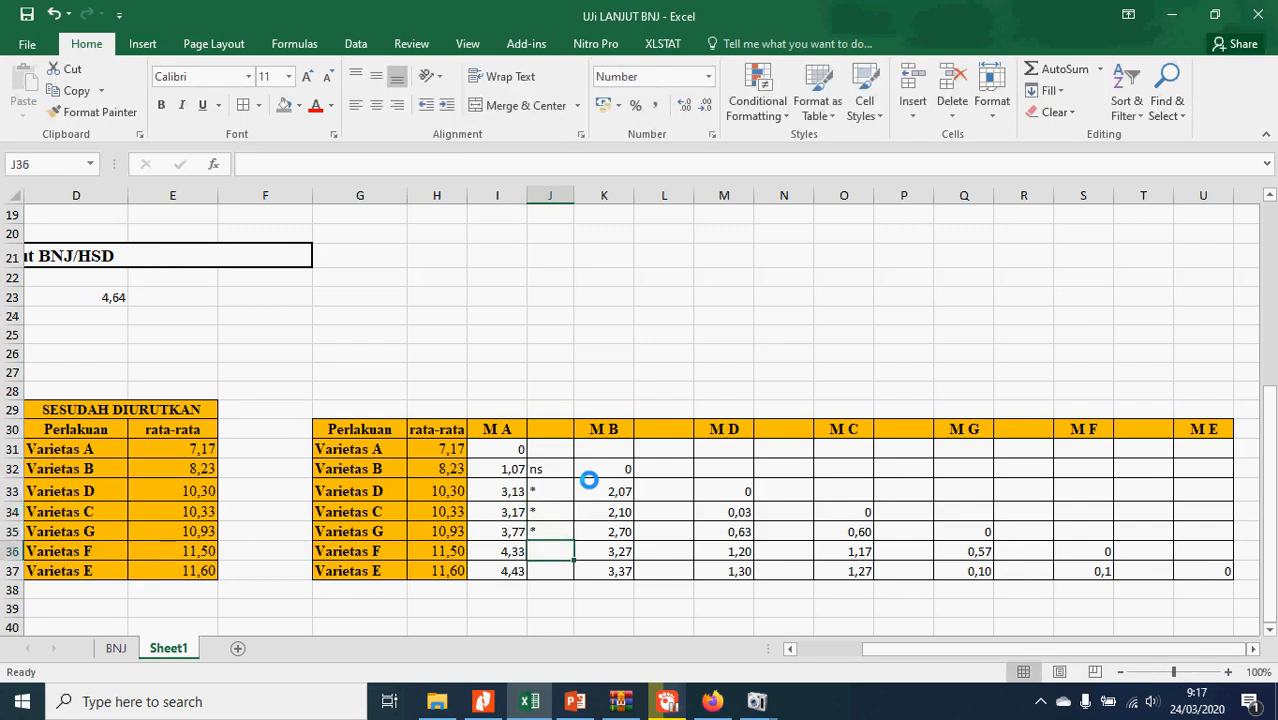
text(*)
key(Return)
text(*)
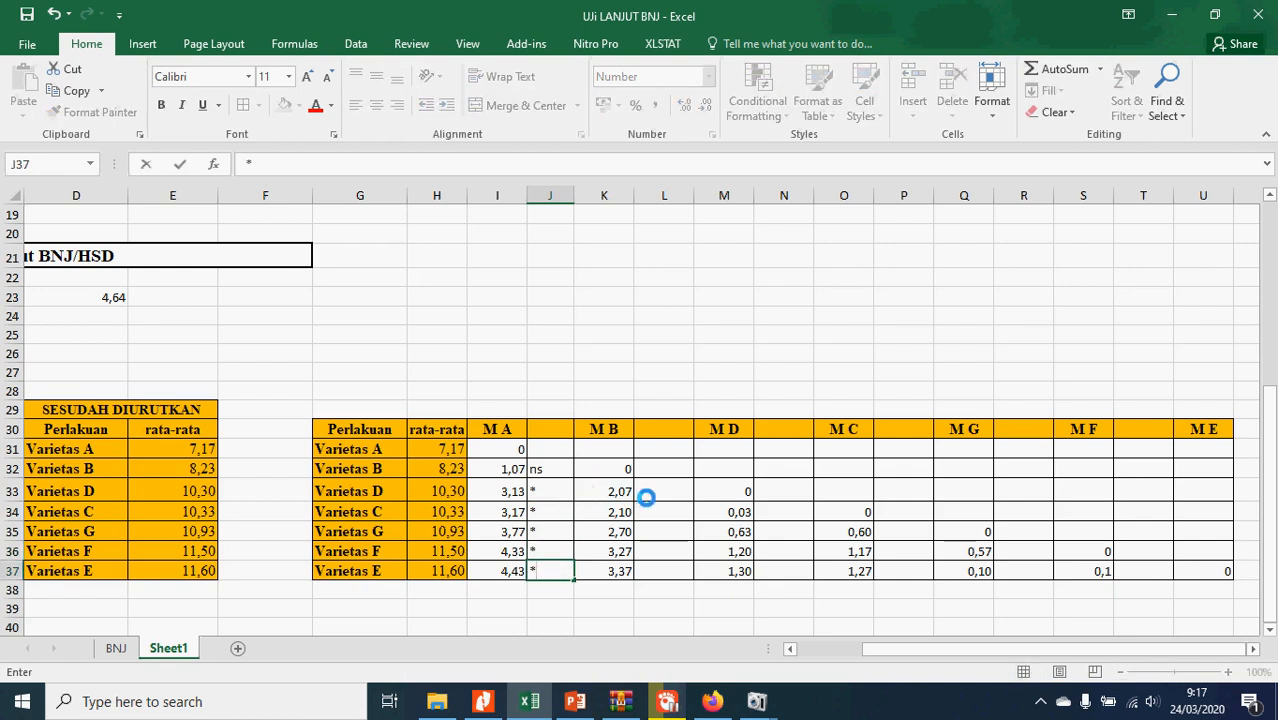
click(648, 493)
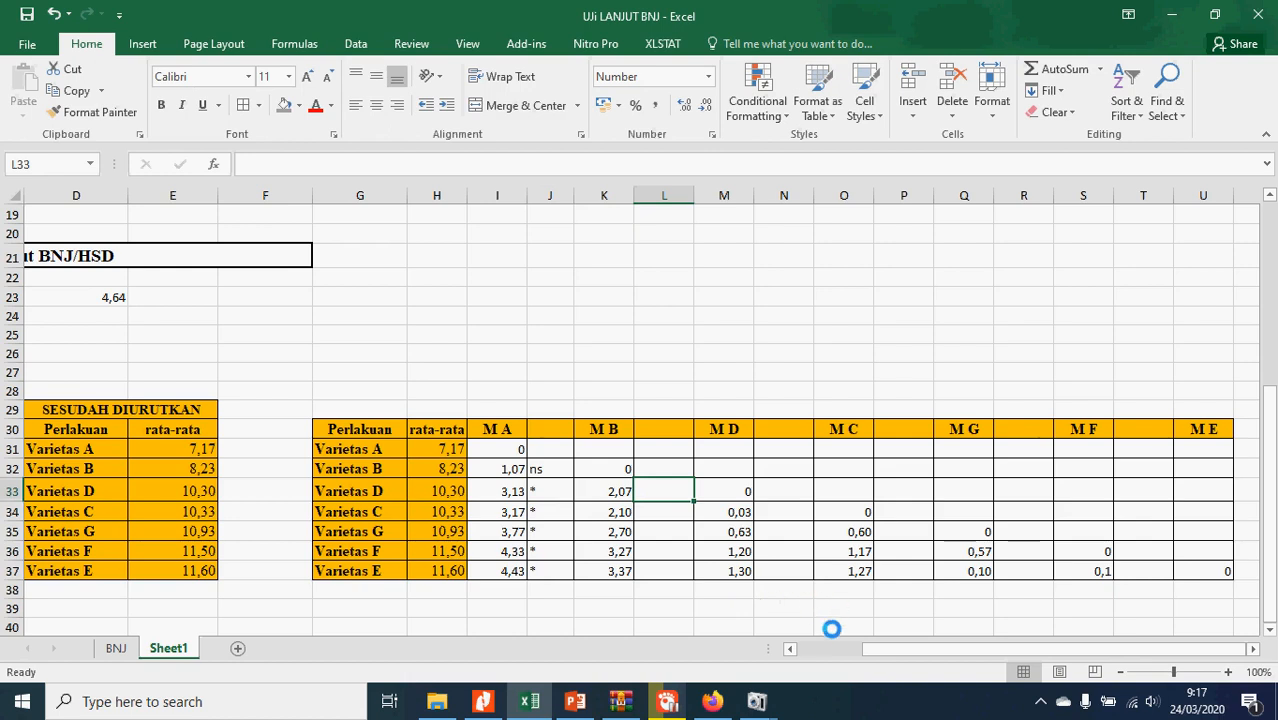
- Add the label "nilai bnj" in G39 and link H39 to the BNJ value in B25
click(806, 648)
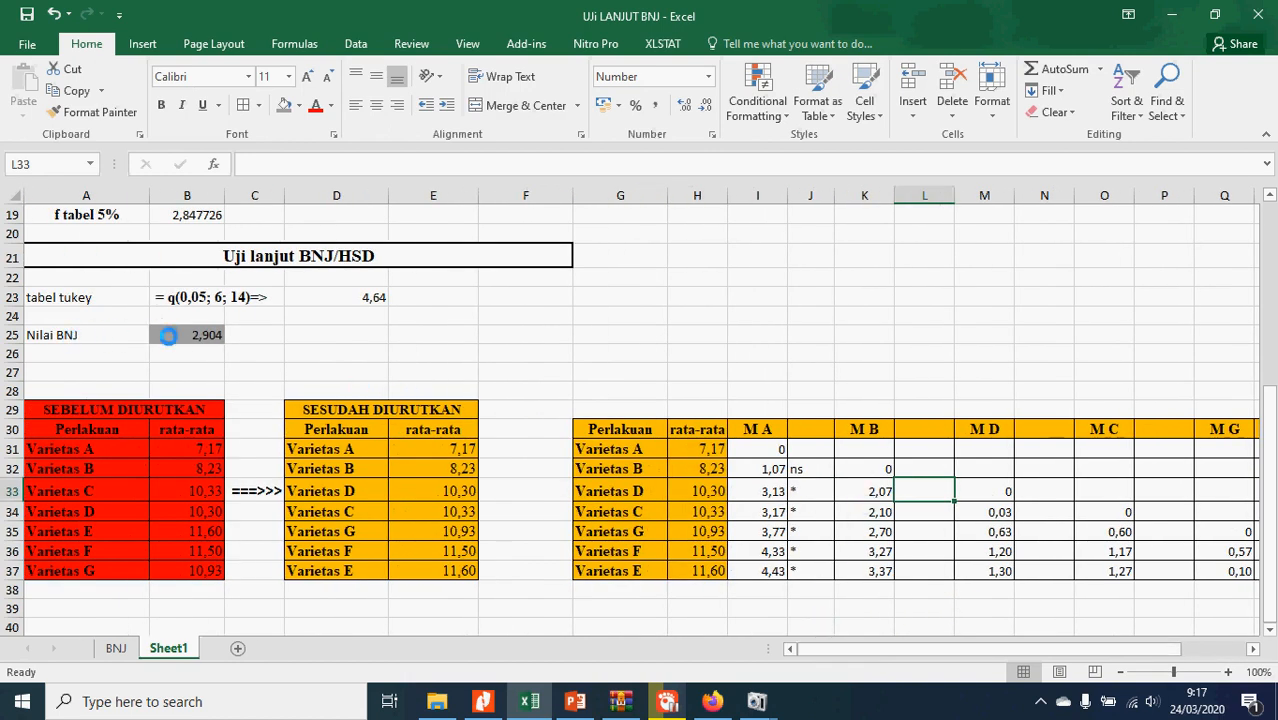
click(658, 613)
text(nilai bnj)
key(Tab)
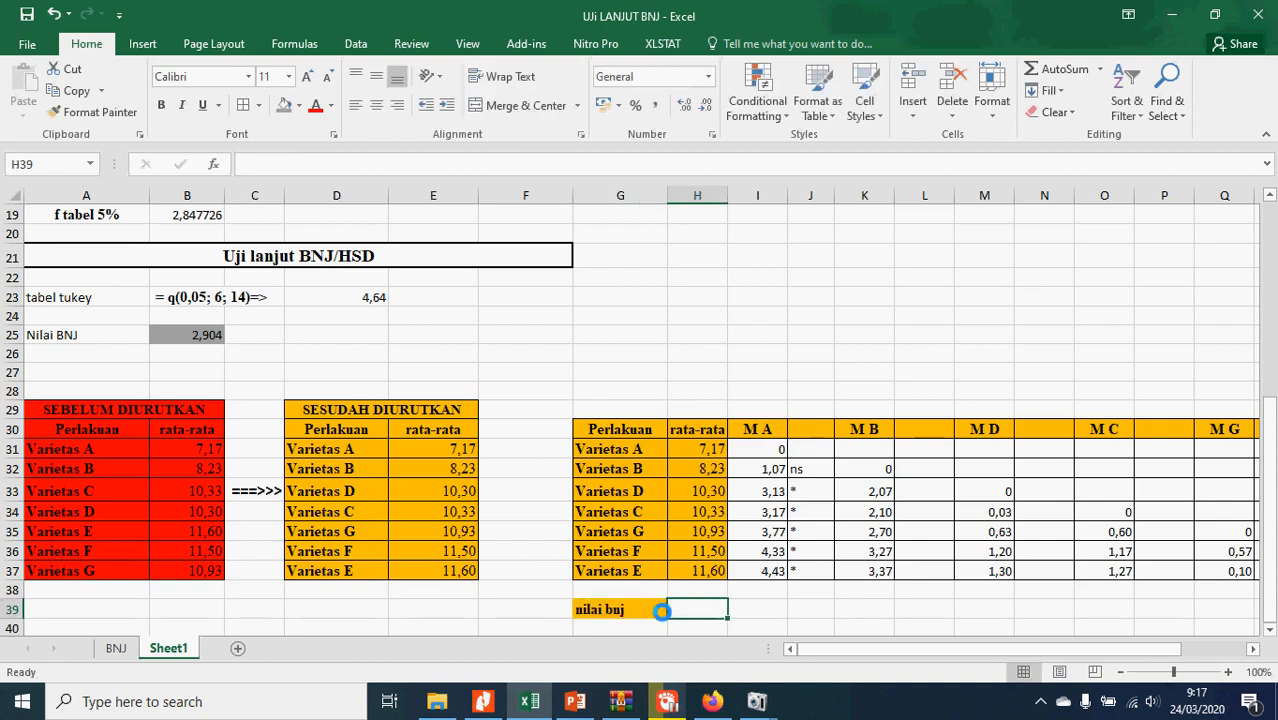
text(=)
click(208, 334)
key(Return)
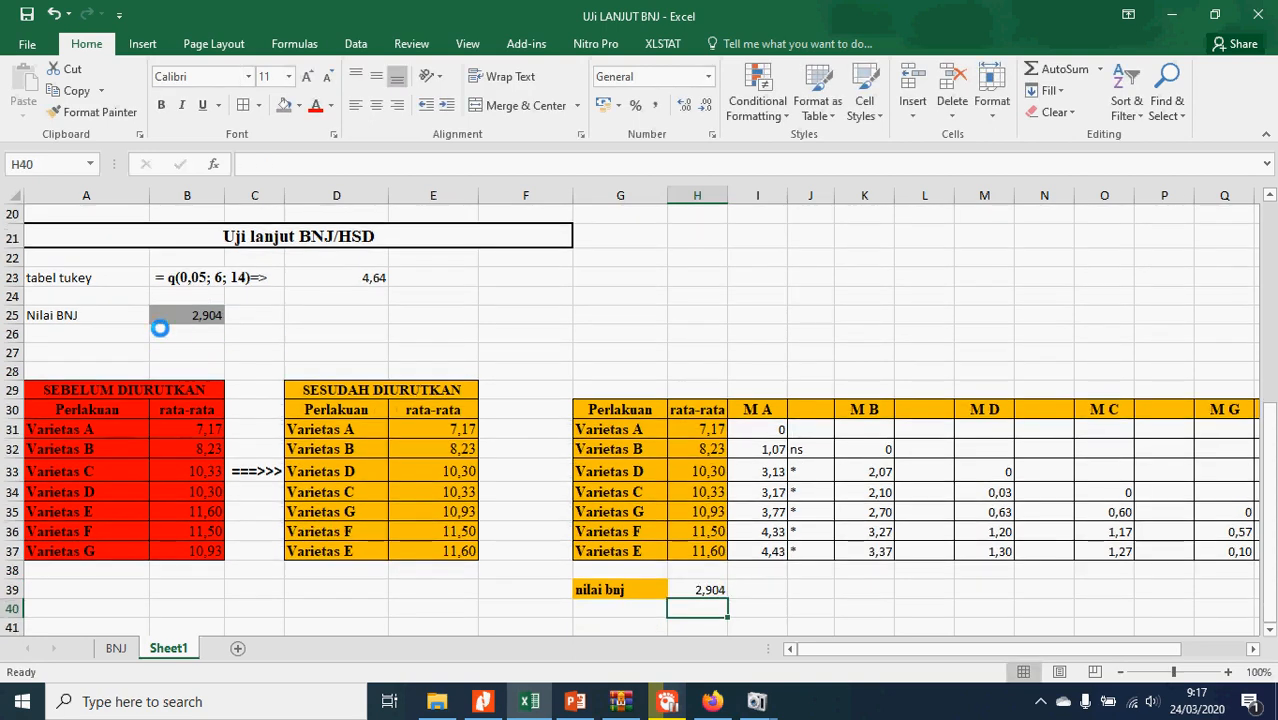
- Narrow column J further so it just fits the ns and * marks beside the M A differences
scroll(1252, 648, right, 5)
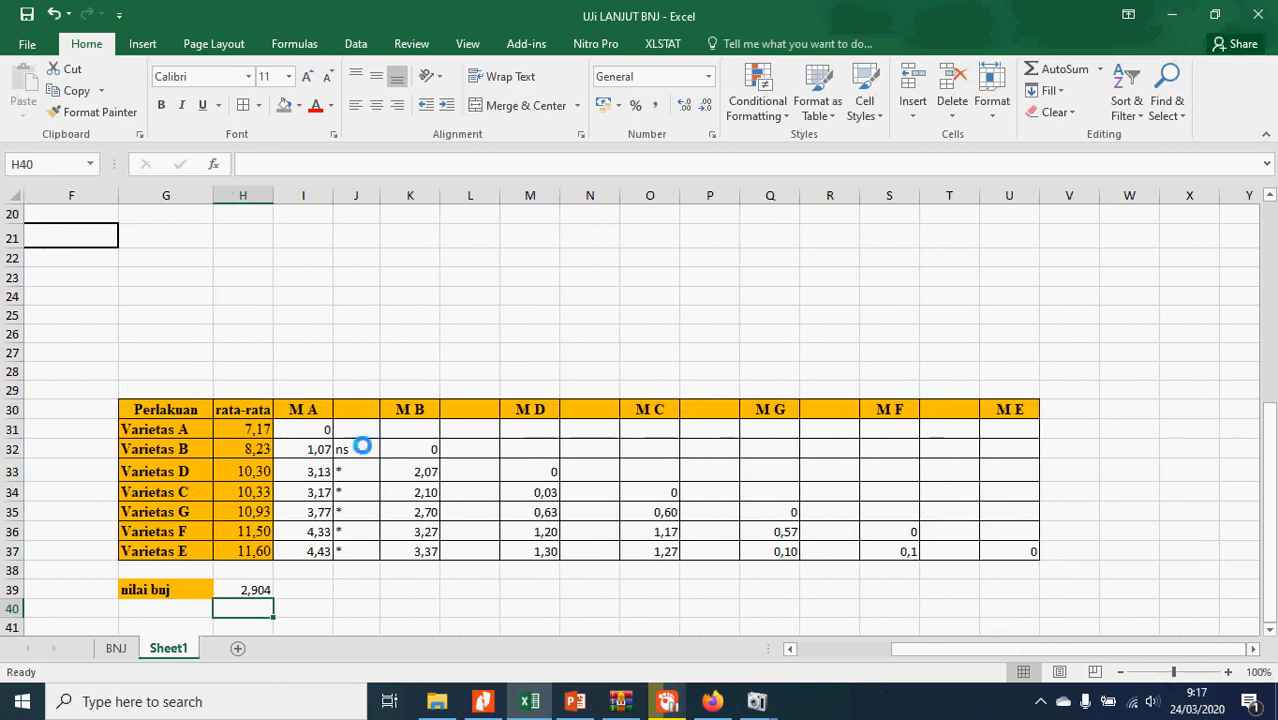
drag(379, 195, 353, 195)
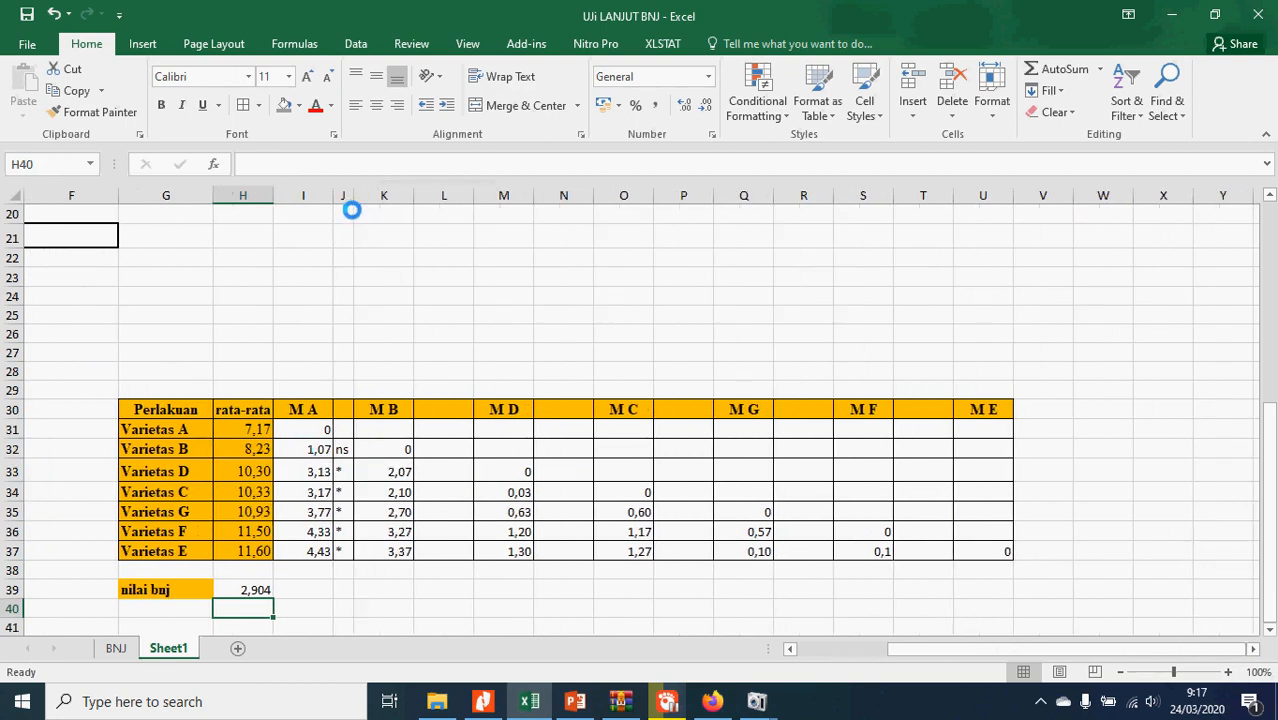
- Mark the M B differences with "ns" in L33 through L35 and "*" in L36 and L37
click(440, 466)
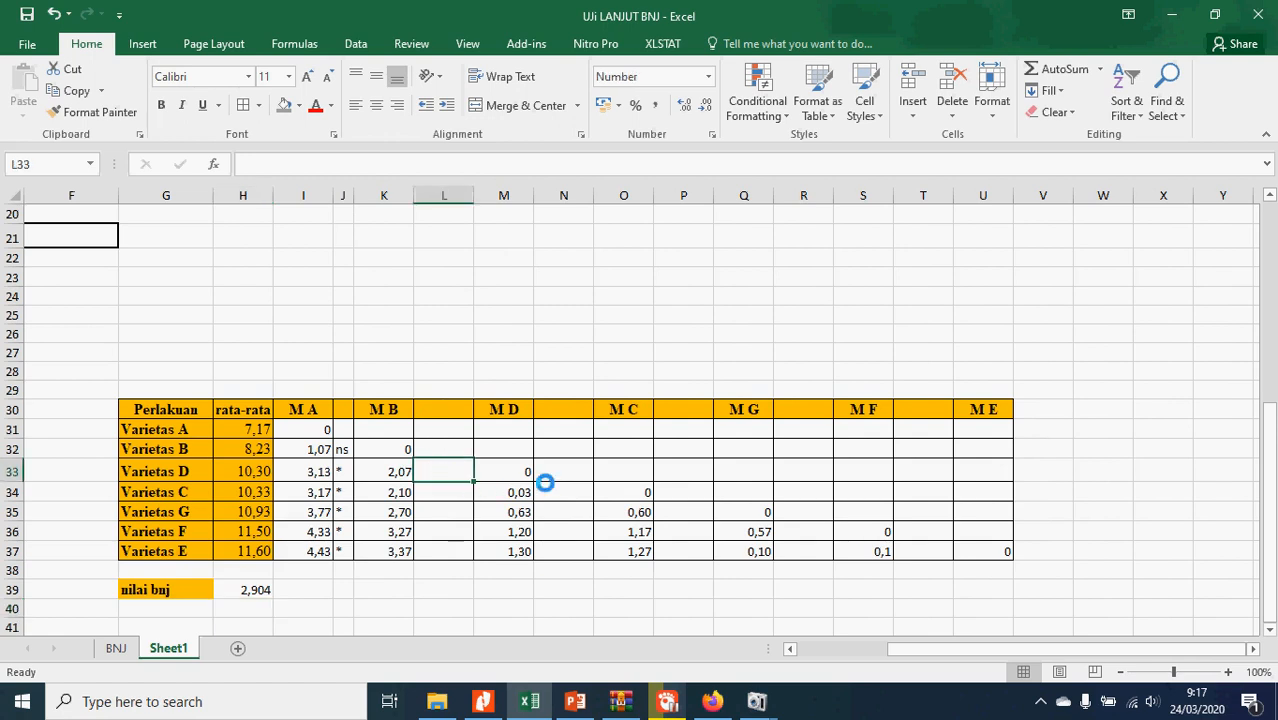
text(ns)
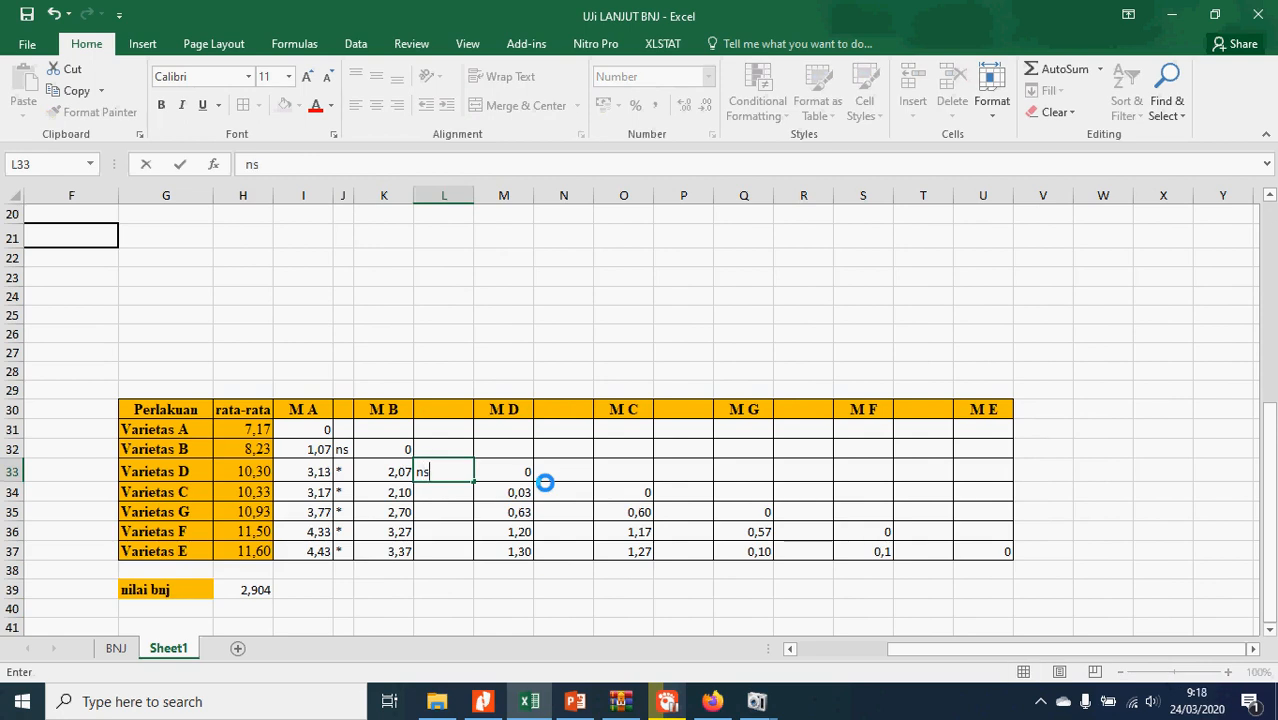
key(ctrl+Return)
key(Down)
text(ns)
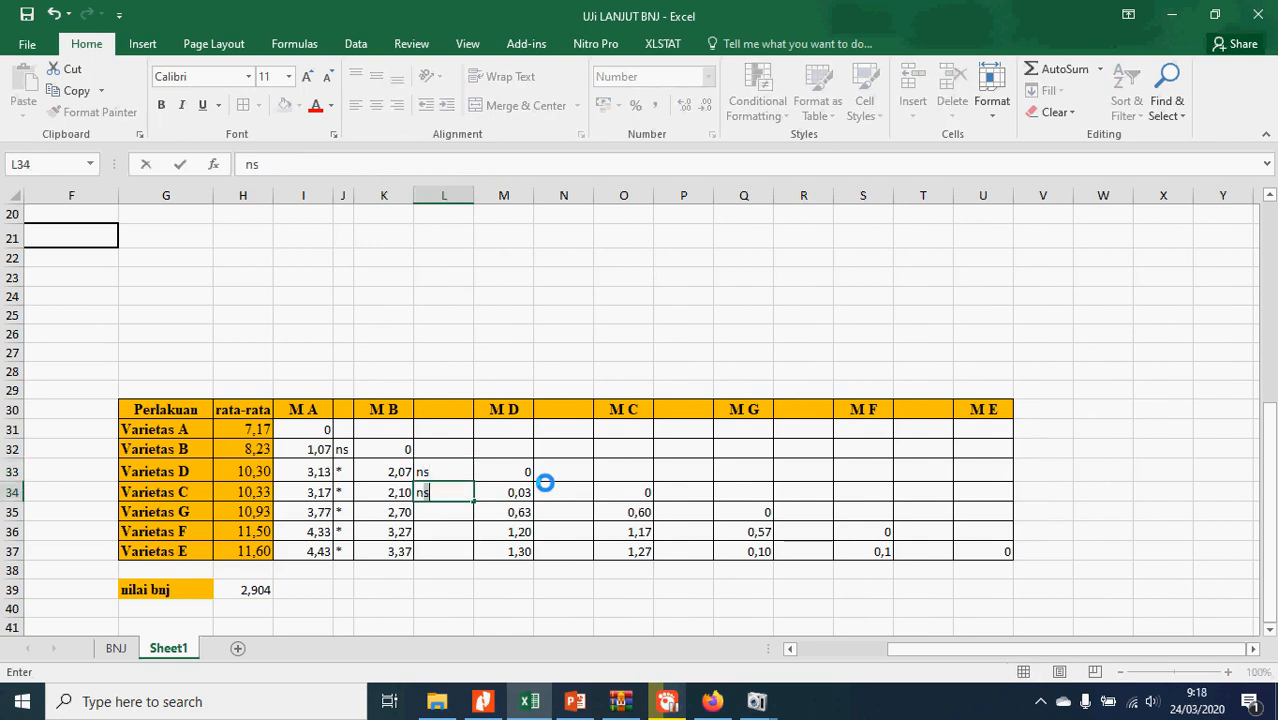
key(Return)
text(ns)
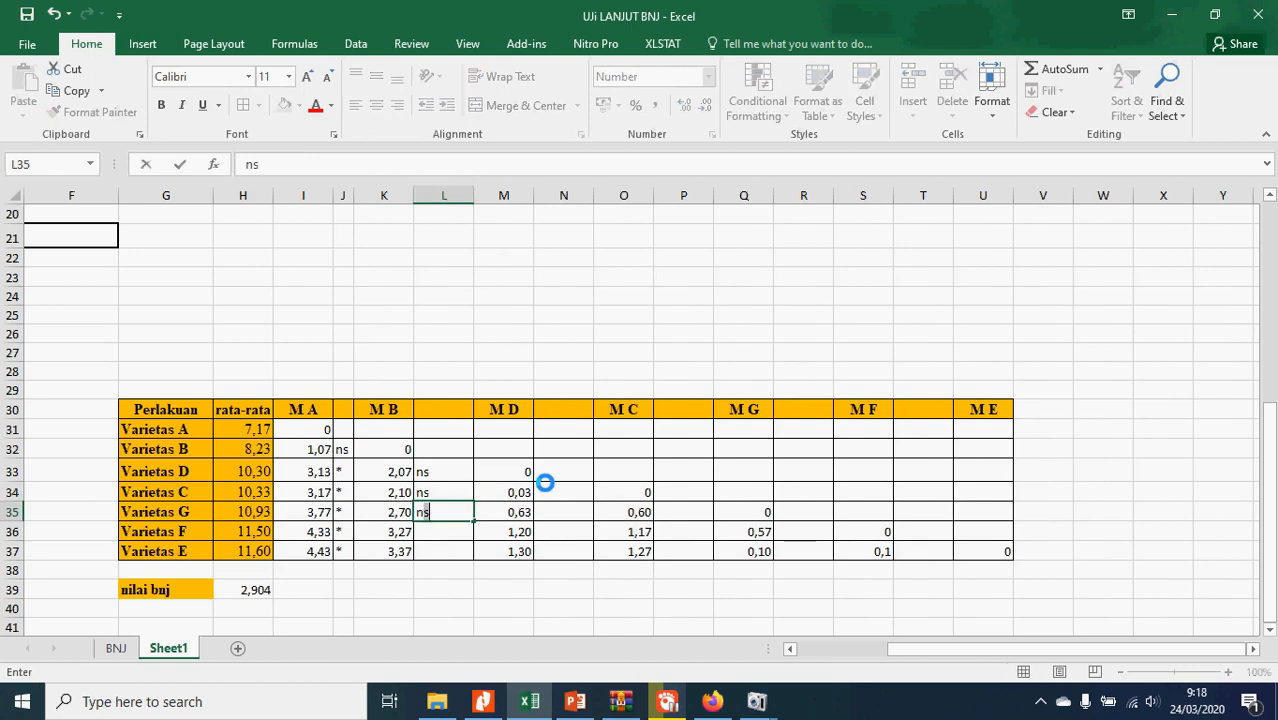
key(Return)
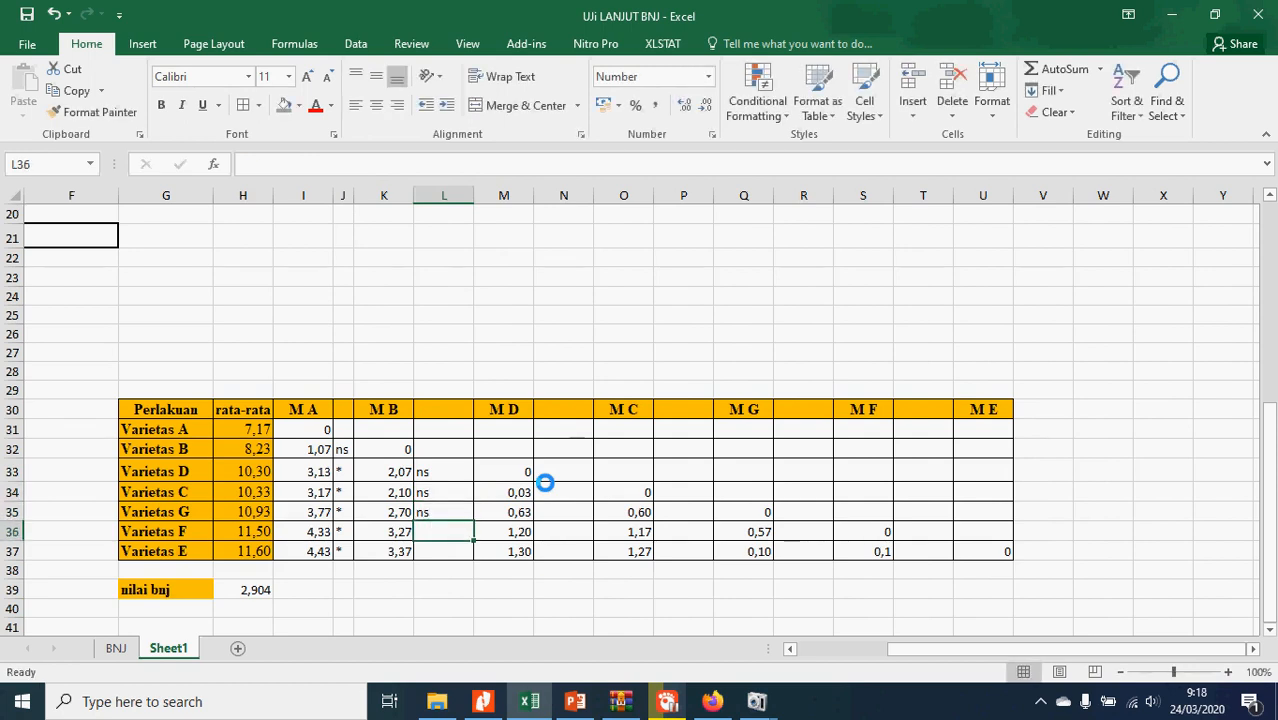
text(*)
key(Return)
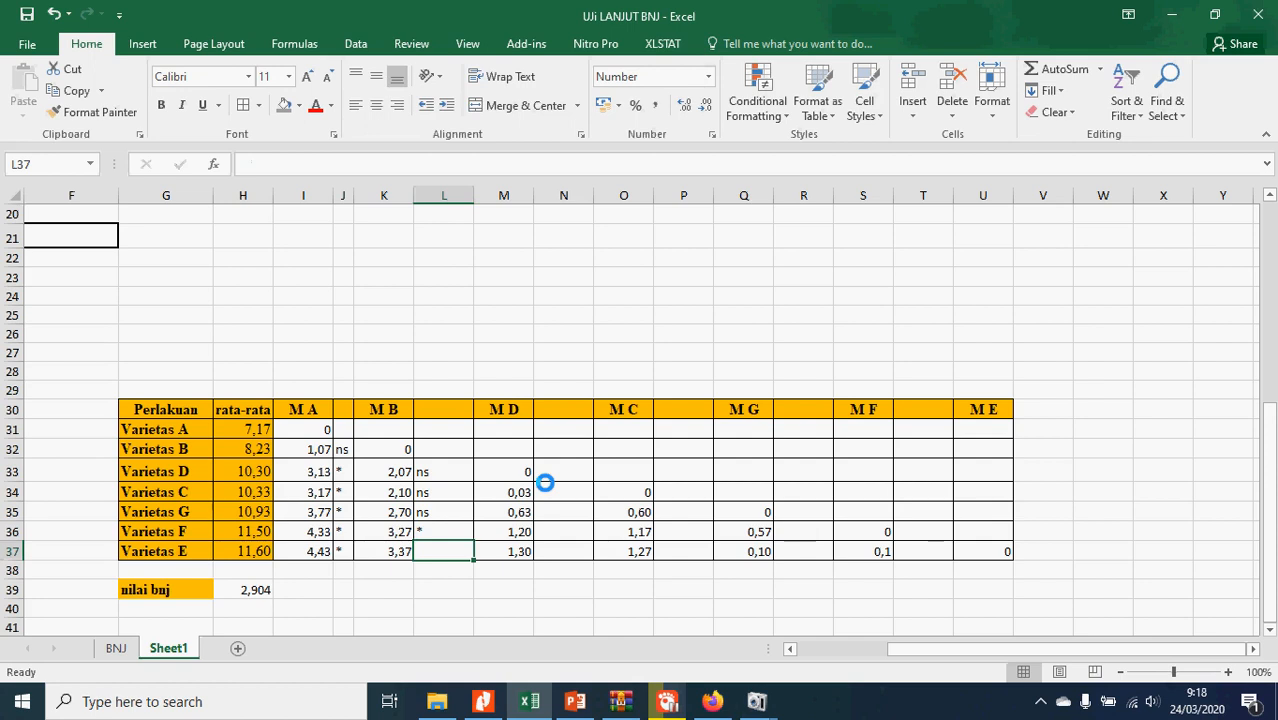
text(*)
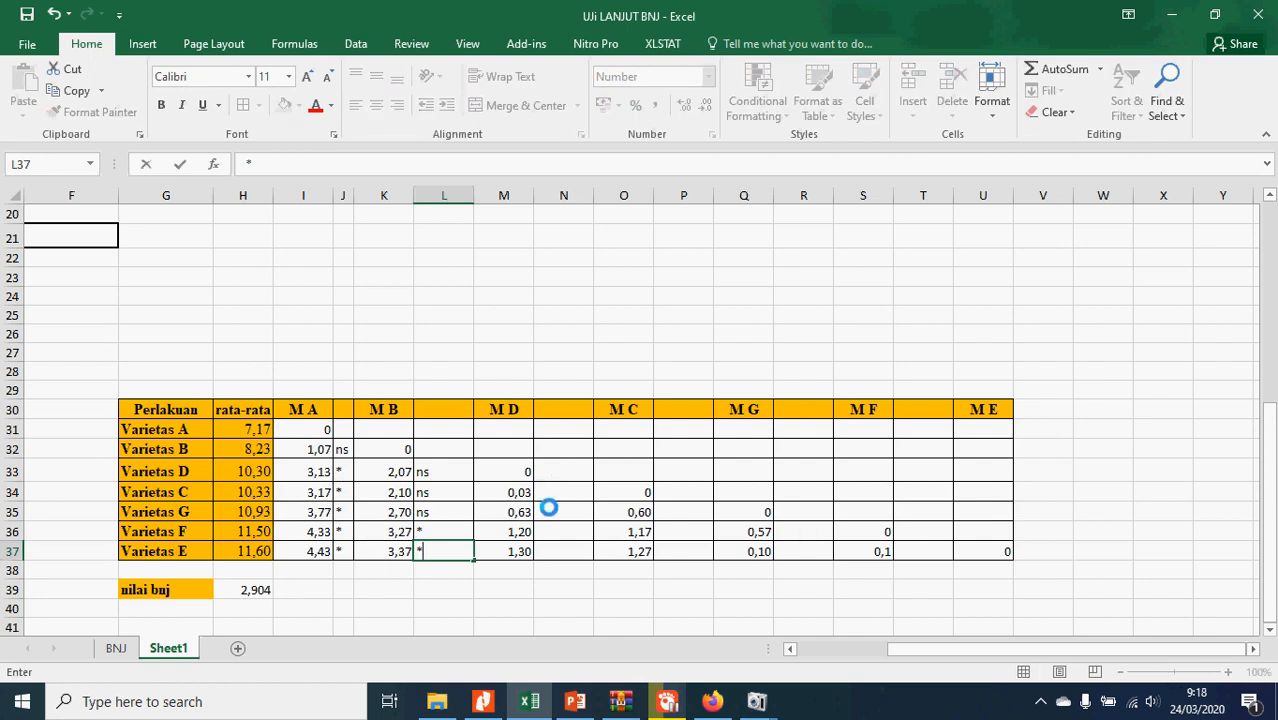
- Mark the M D differences from Varietas C to Varietas E as not significant with "ns" in N34 through N37
click(556, 492)
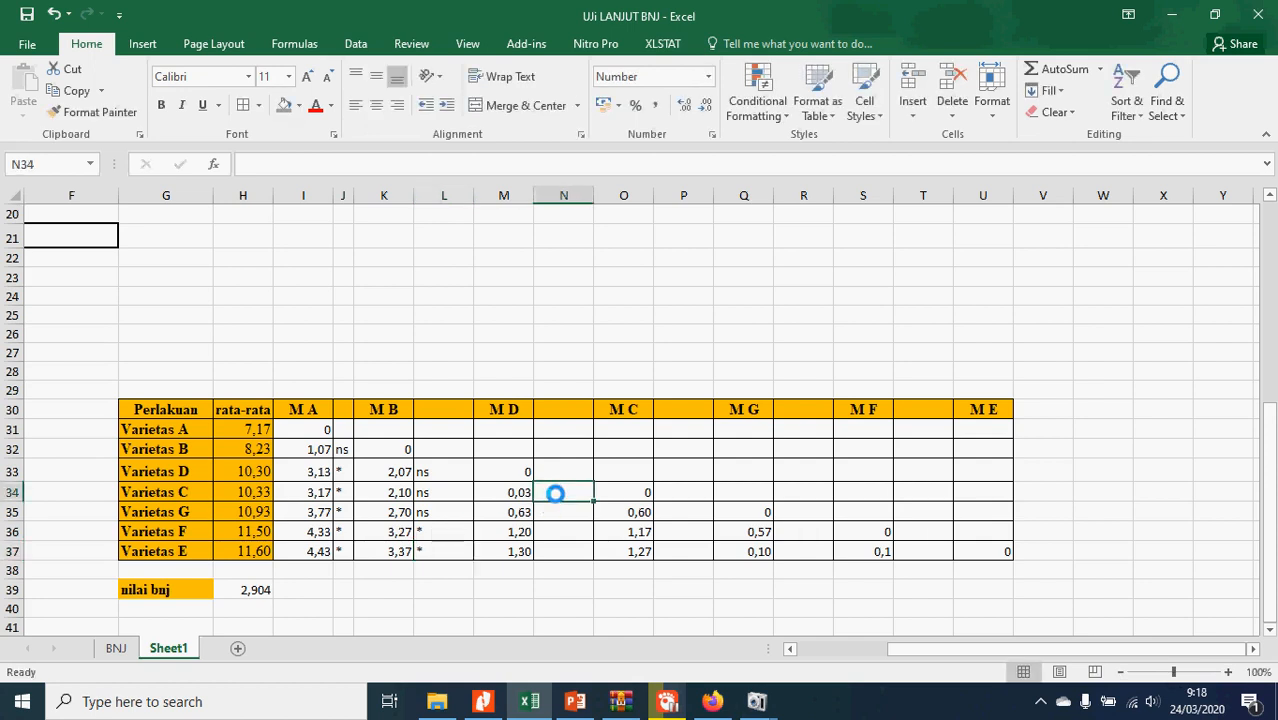
text(ns)
key(Return)
text(ns)
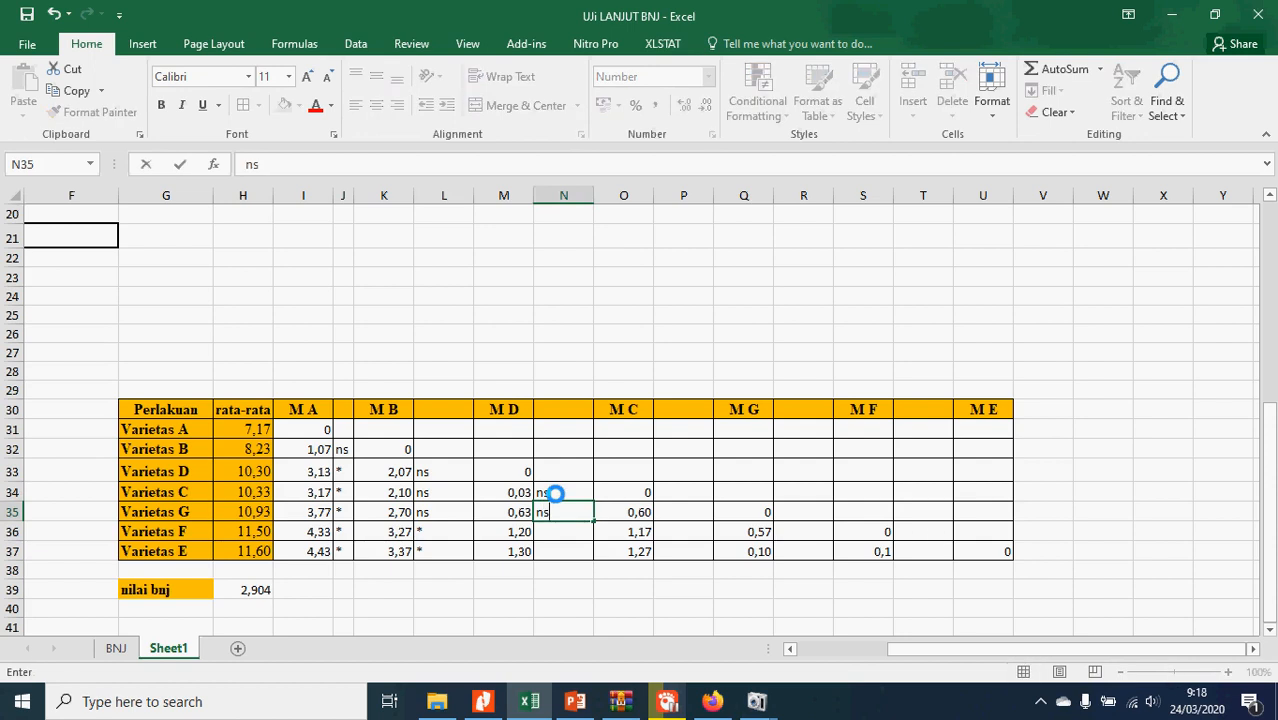
key(Return)
text(ns)
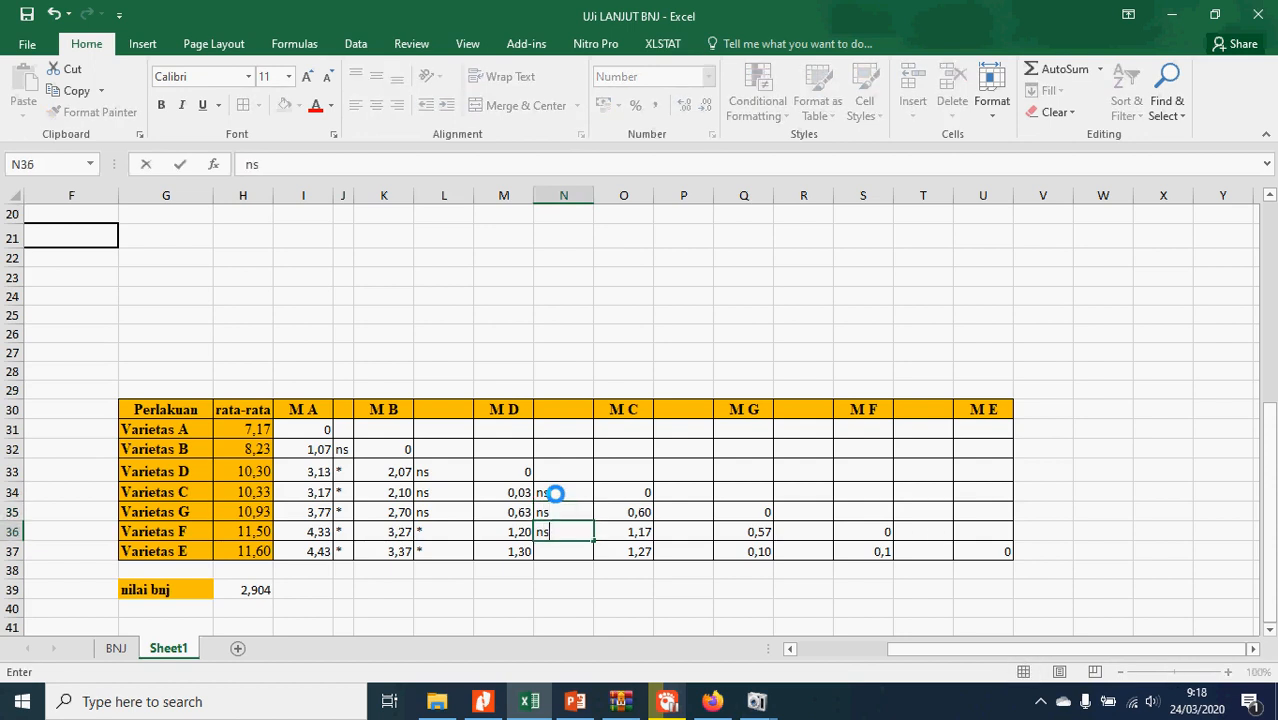
key(Return)
text(ns)
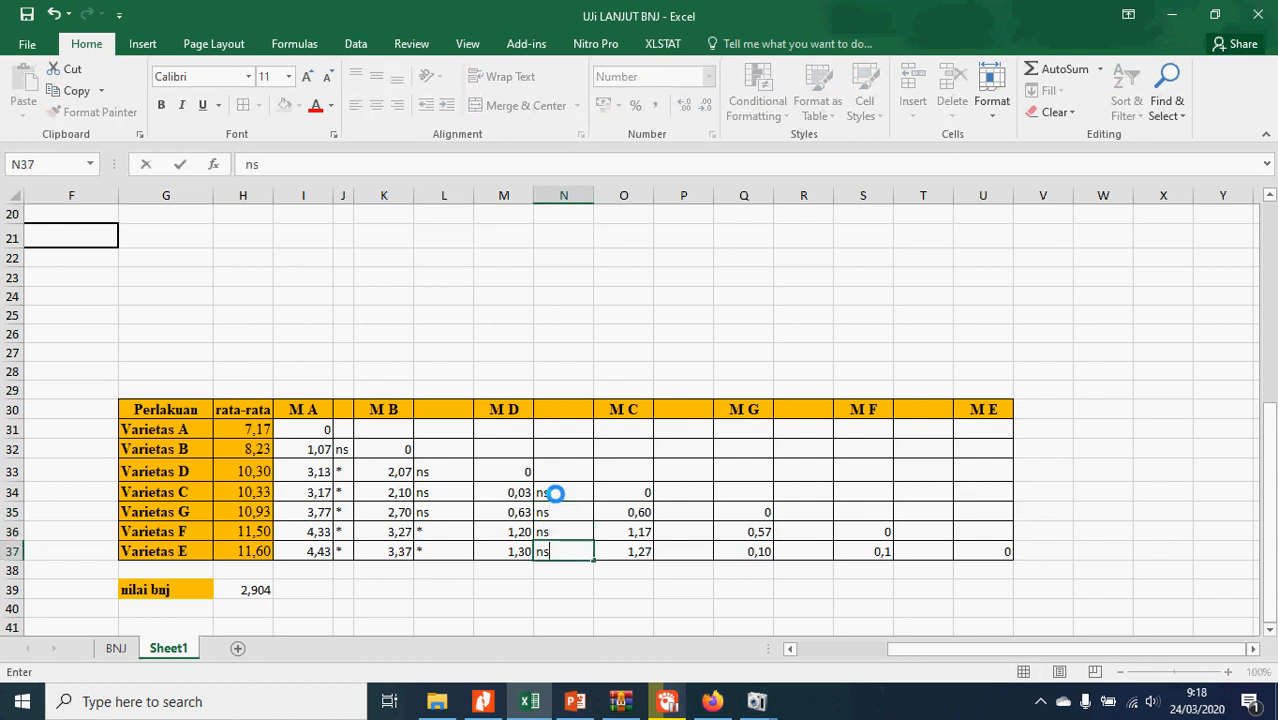
- Mark the M C differences from Varietas G to Varietas E as not significant with "ns" in P35 through P37
click(667, 513)
text(ns)
key(Return)
text(ns)
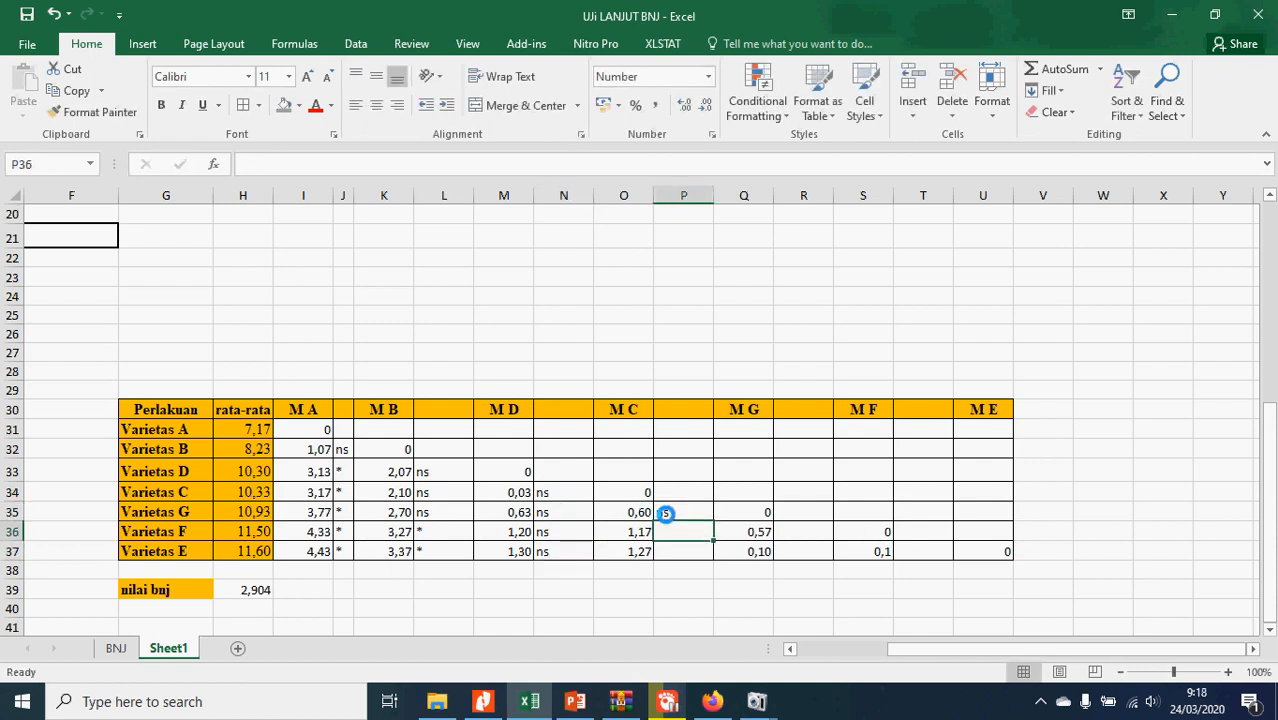
key(Return)
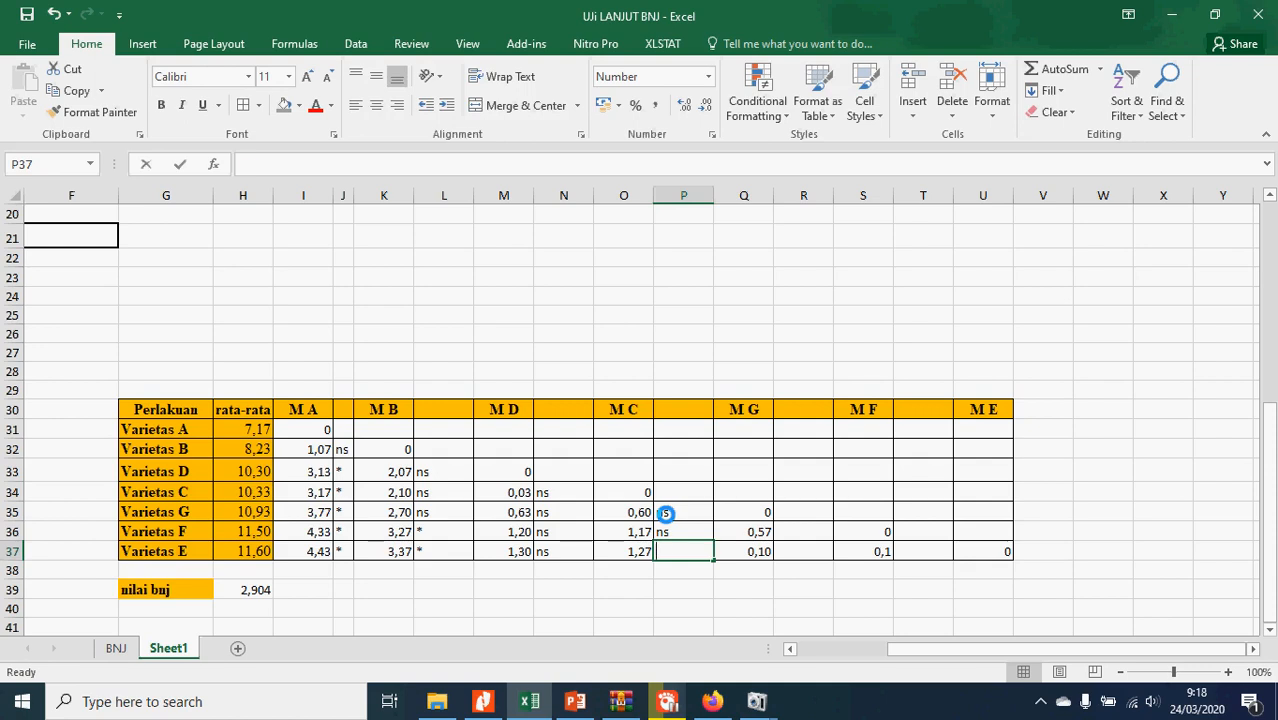
text(ns)
- Mark the M G differences of Varietas F and Varietas E as not significant with "ns" in R36 and R37
click(792, 528)
text(ns)
key(Return)
text(ns)
key(Return)
- Mark the Varietas E difference in the M F column as not significant with "ns" in T37
key(Return)
key(Right)
key(Right)
key(Right)
key(Up)
key(Up)
key(Left)
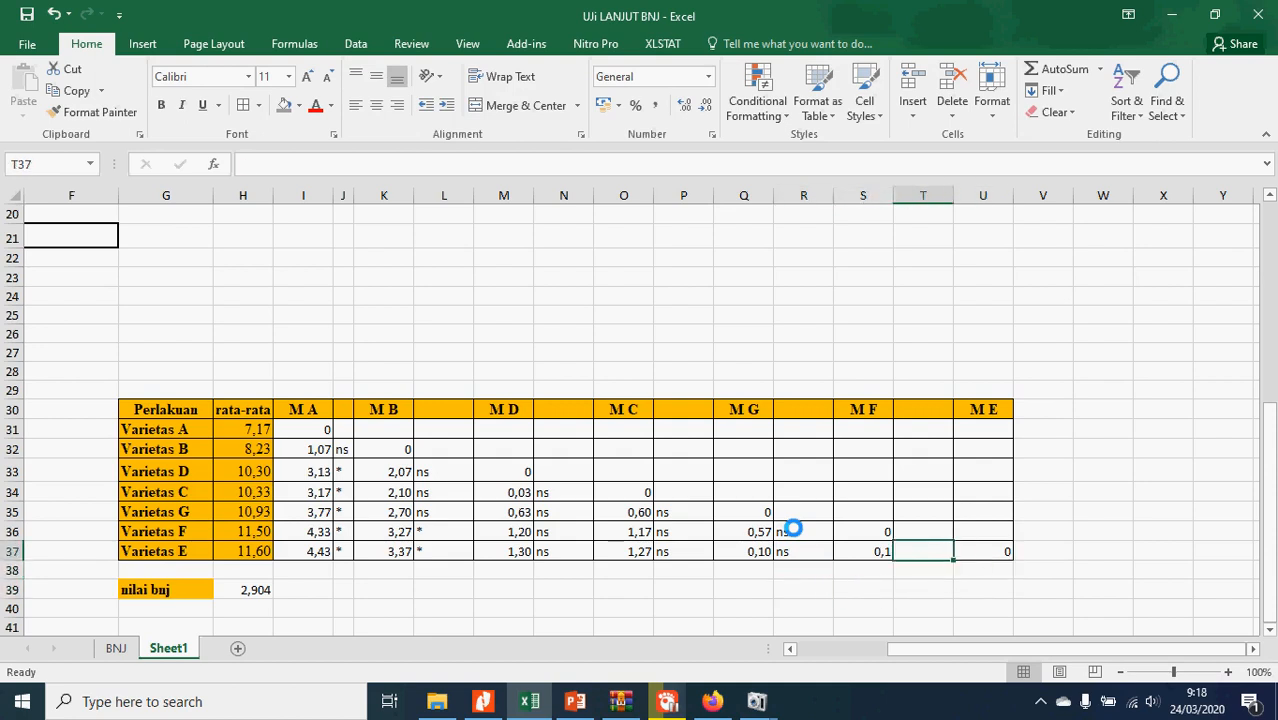
text(ns)
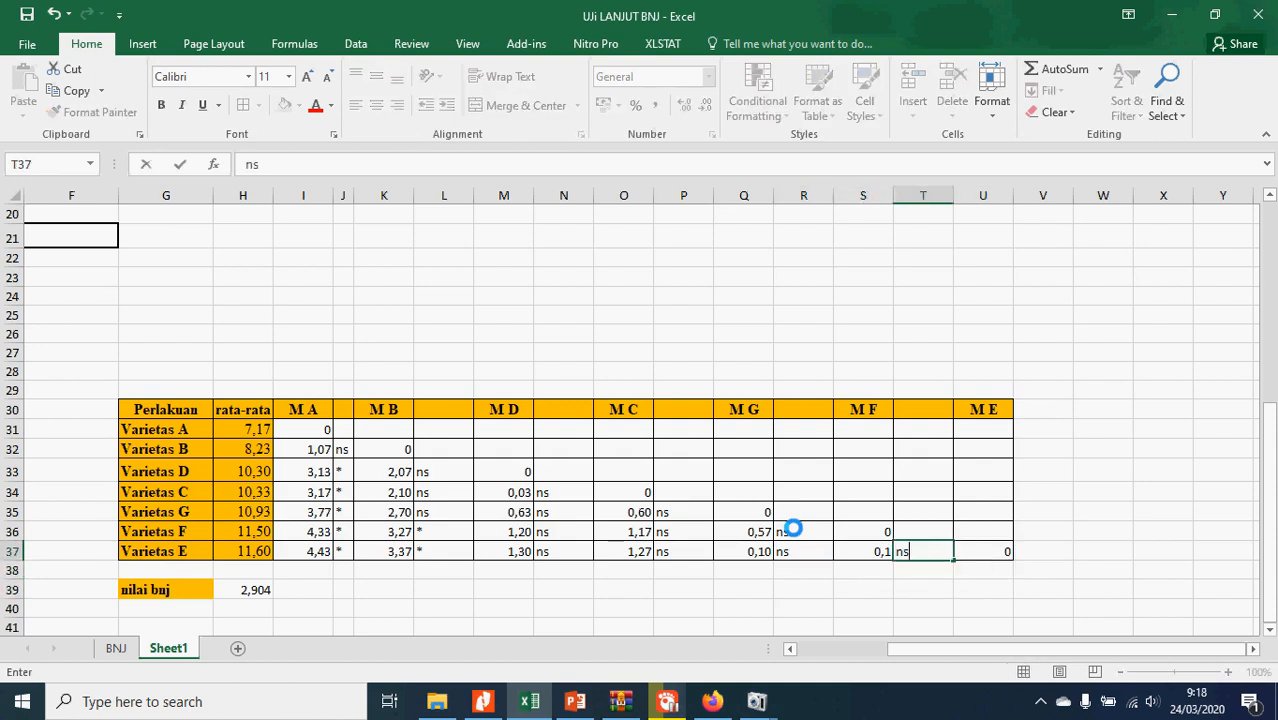
- Narrow columns N, P, R, S, T and U of the difference table to fit their contents closely
click(590, 195)
drag(593, 195, 552, 205)
drag(674, 195, 638, 200)
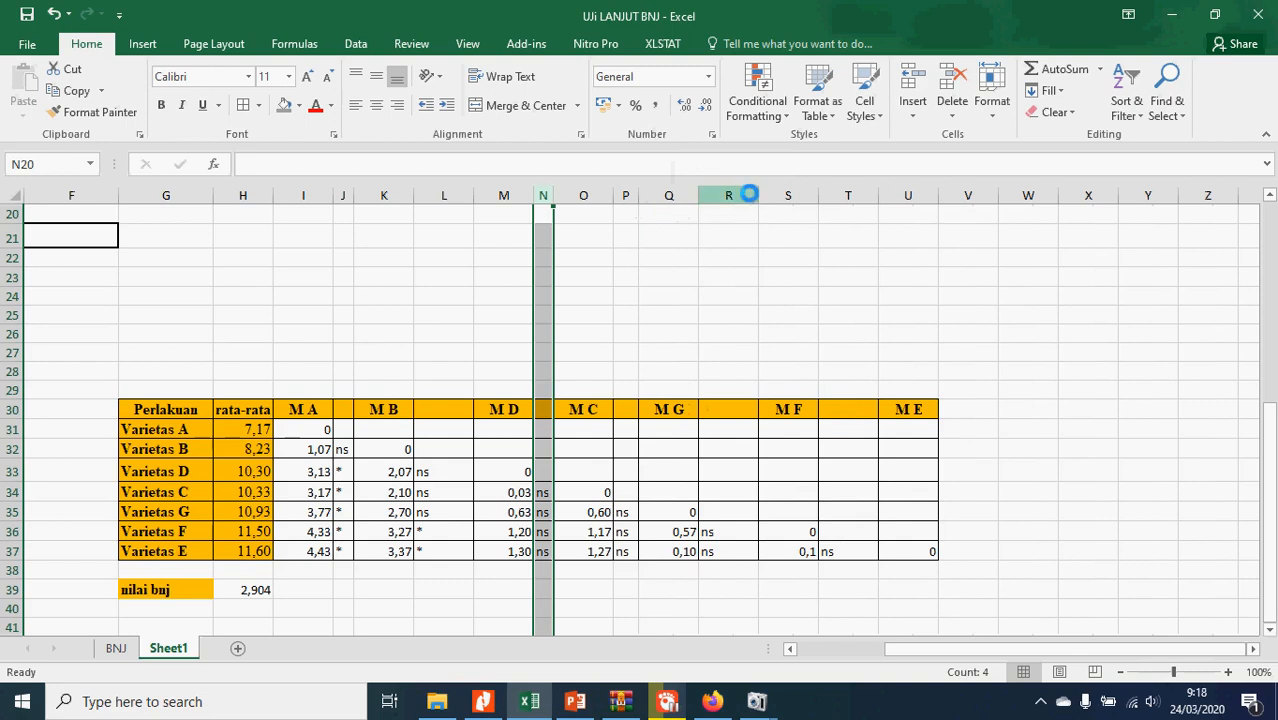
drag(749, 195, 723, 211)
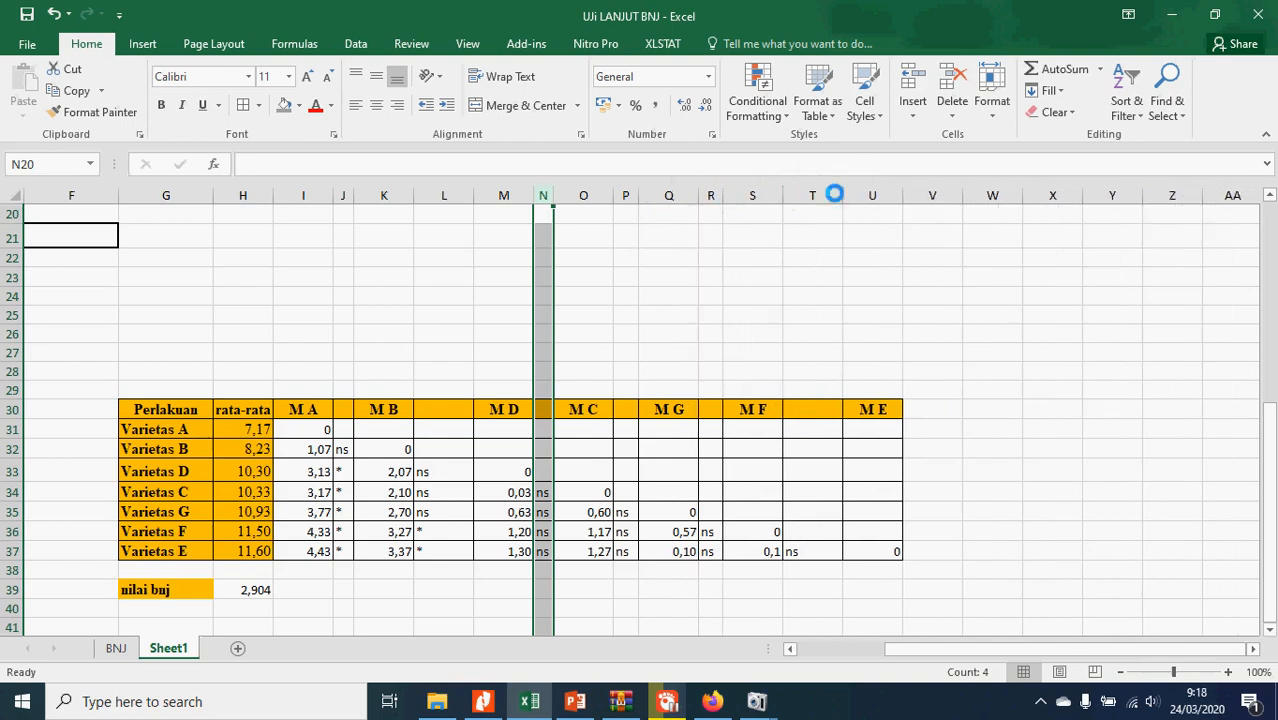
drag(834, 195, 760, 203)
drag(849, 196, 815, 205)
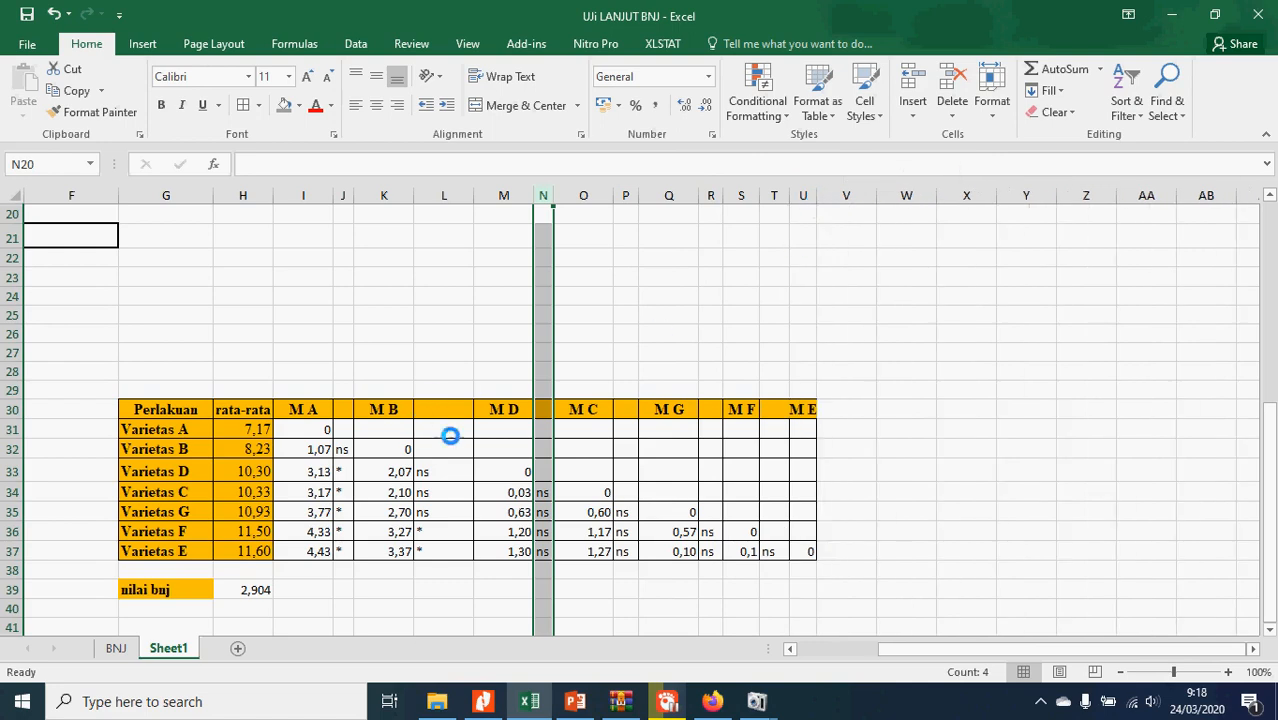
click(495, 601)
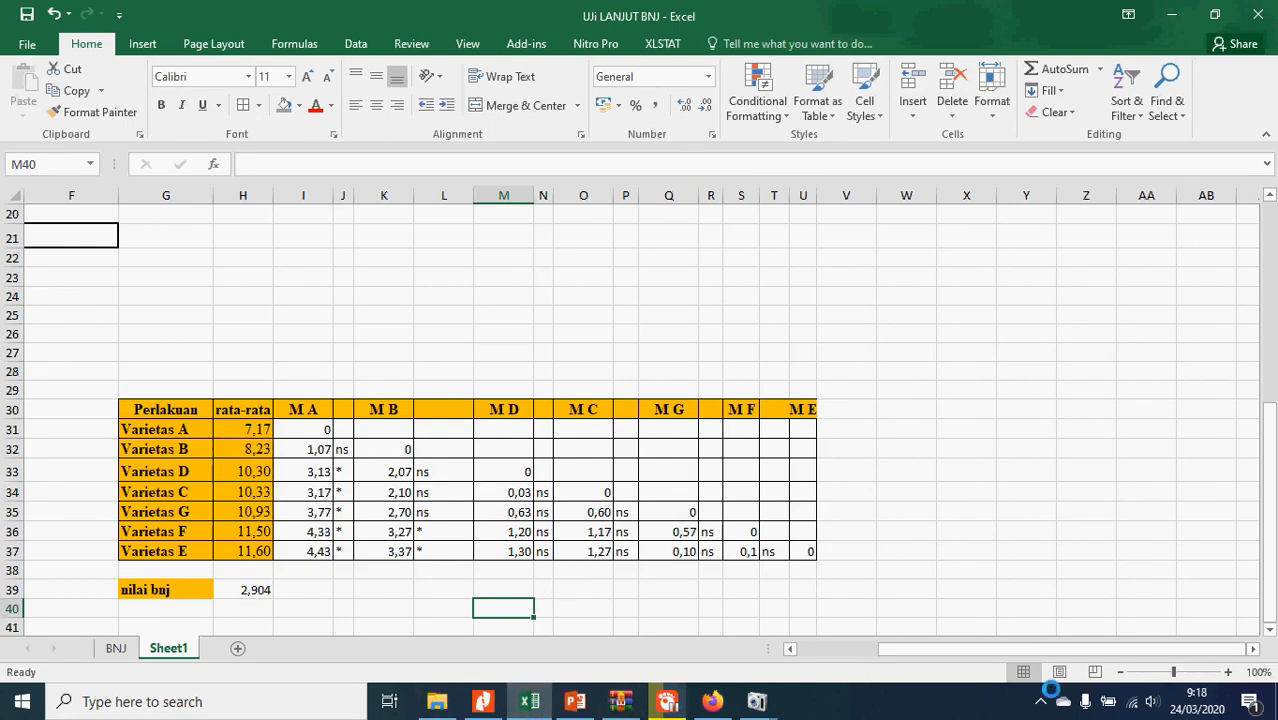
- Enter the notation letter "a" for Varietas A and Varietas B in F31 and F32, beside the sorted means
click(791, 649)
click(792, 650)
click(792, 650)
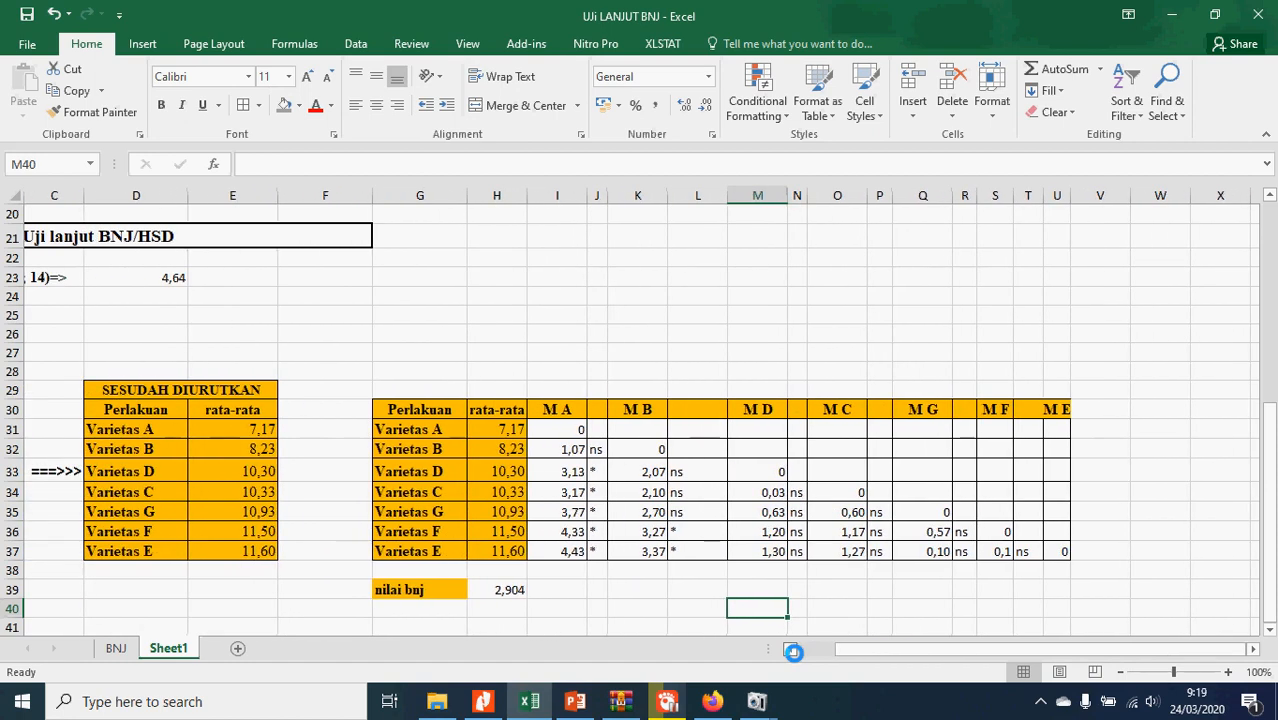
click(792, 650)
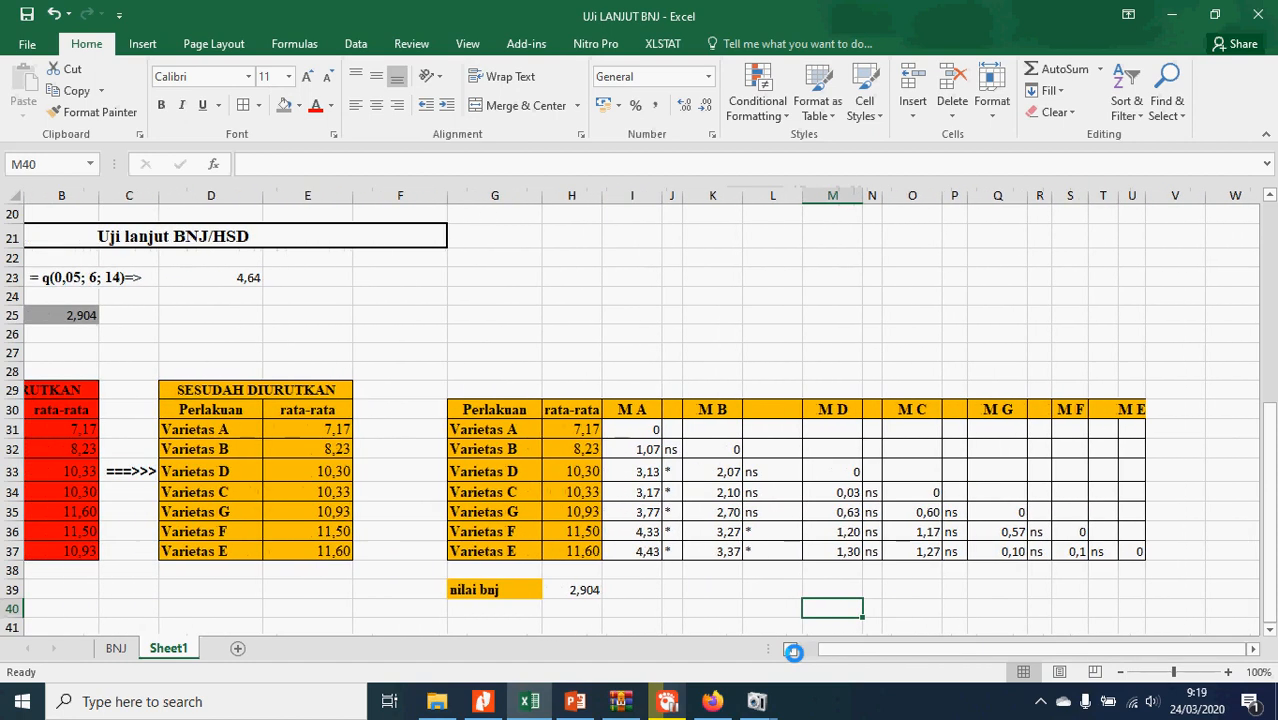
click(373, 434)
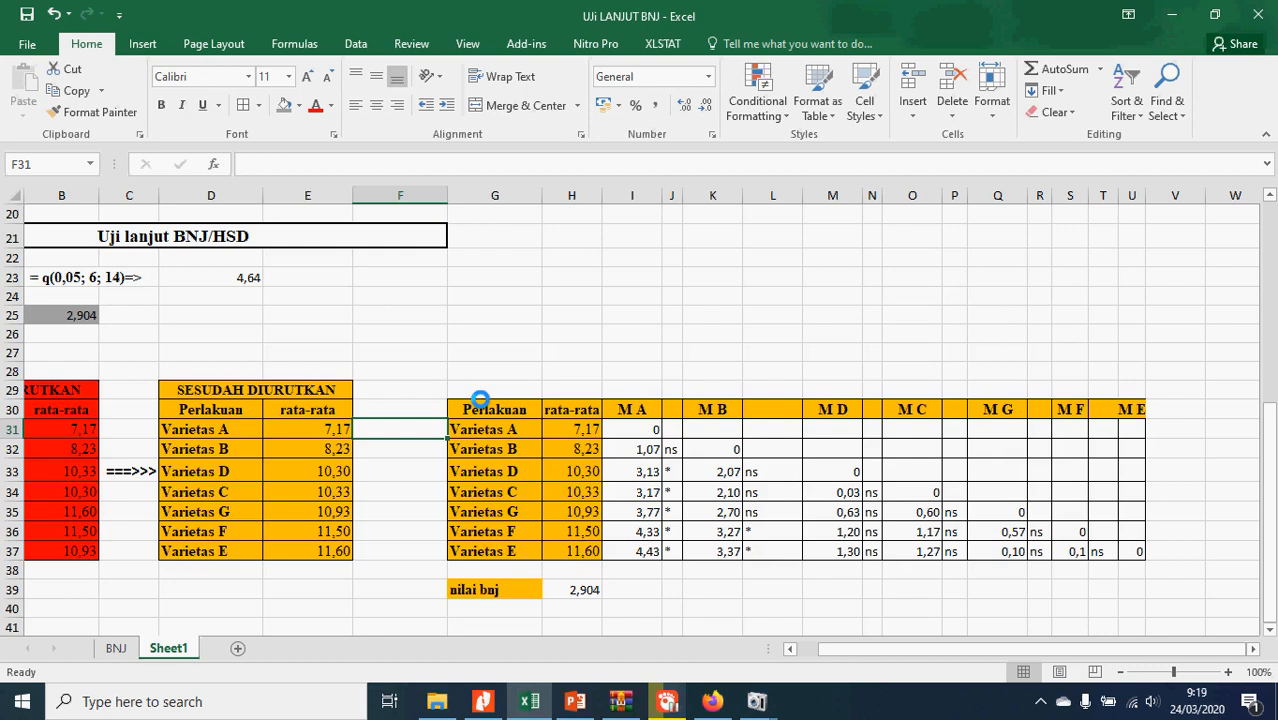
text(a)
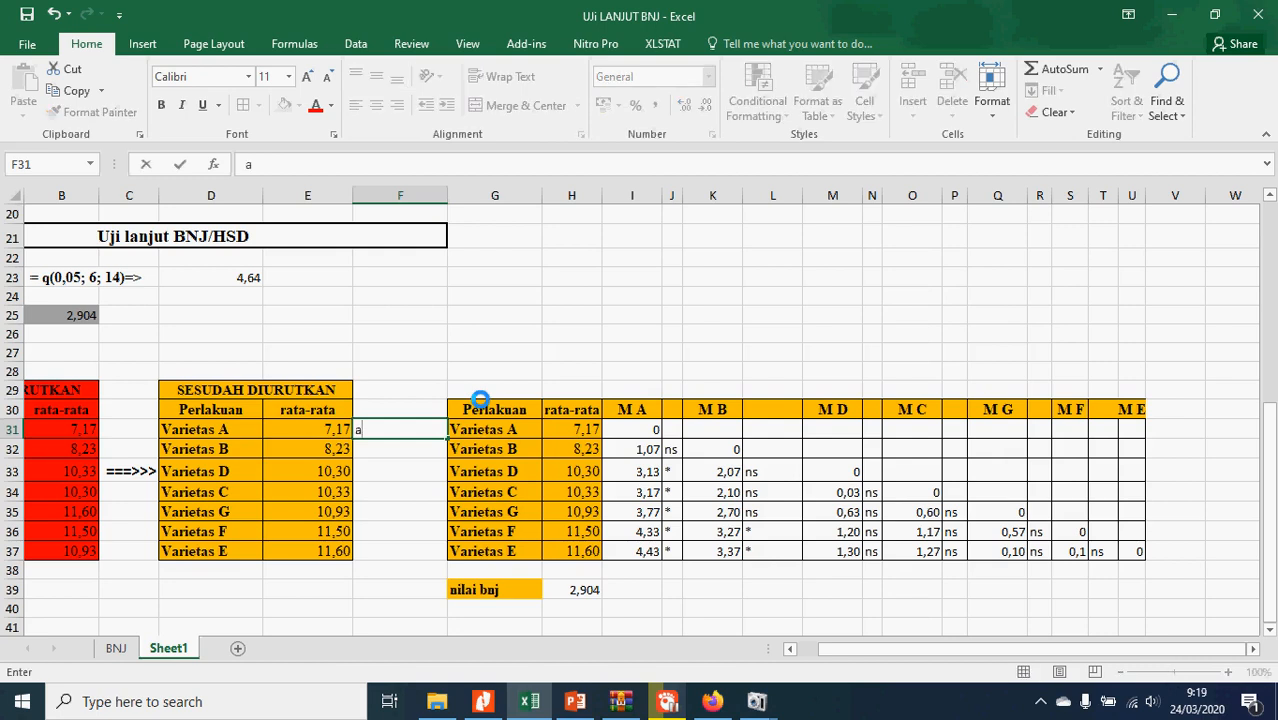
key(Return)
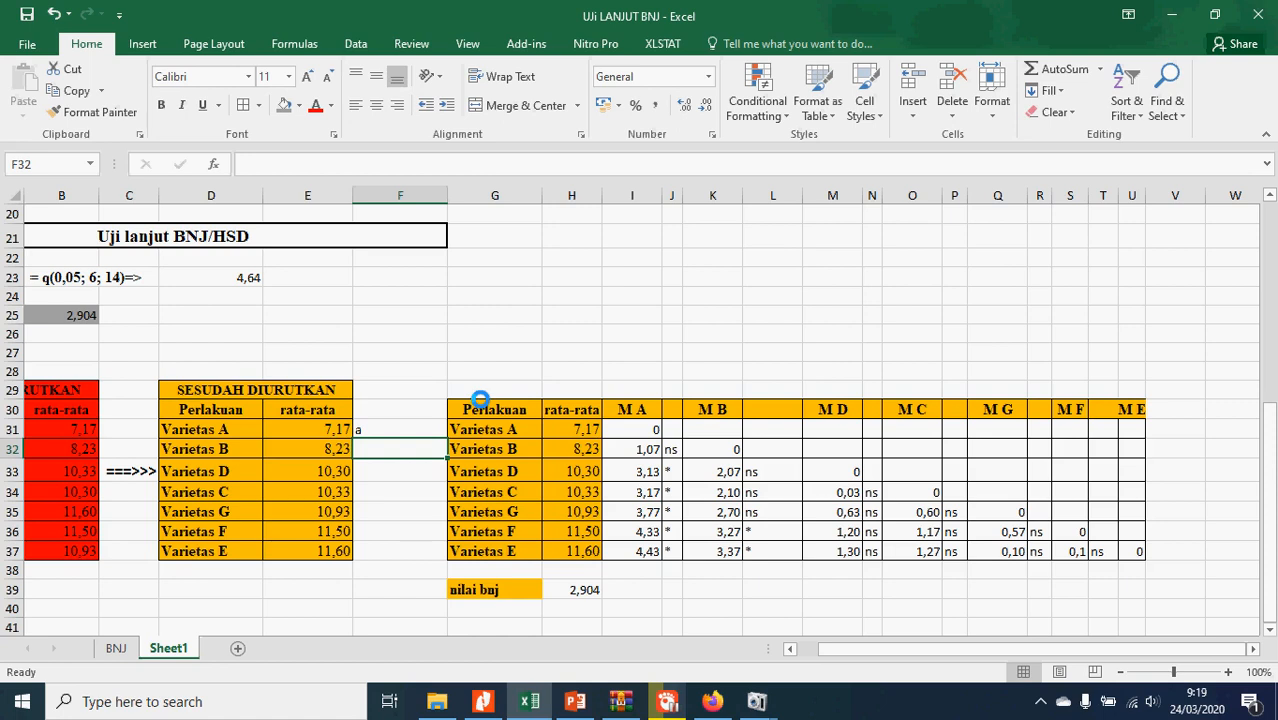
text(a)
key(Return)
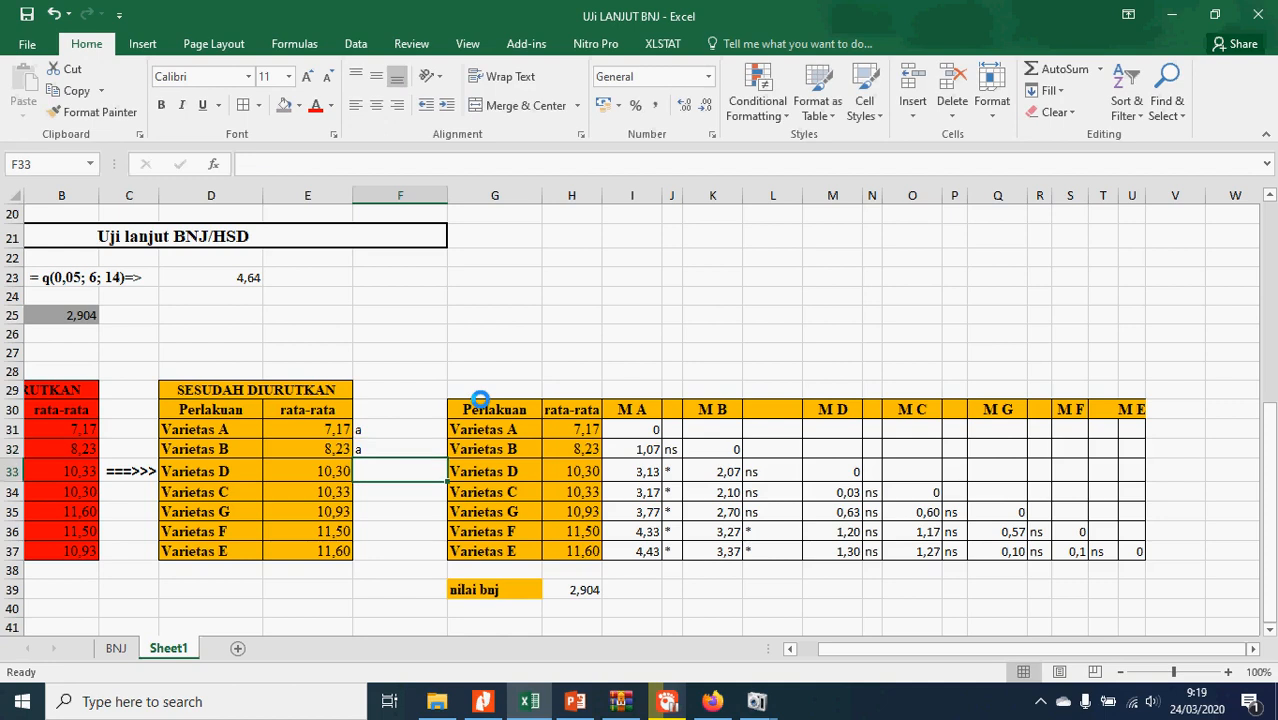
- Extend the notation of Varietas B in F32 to "ab"
key(Up)
key(F2)
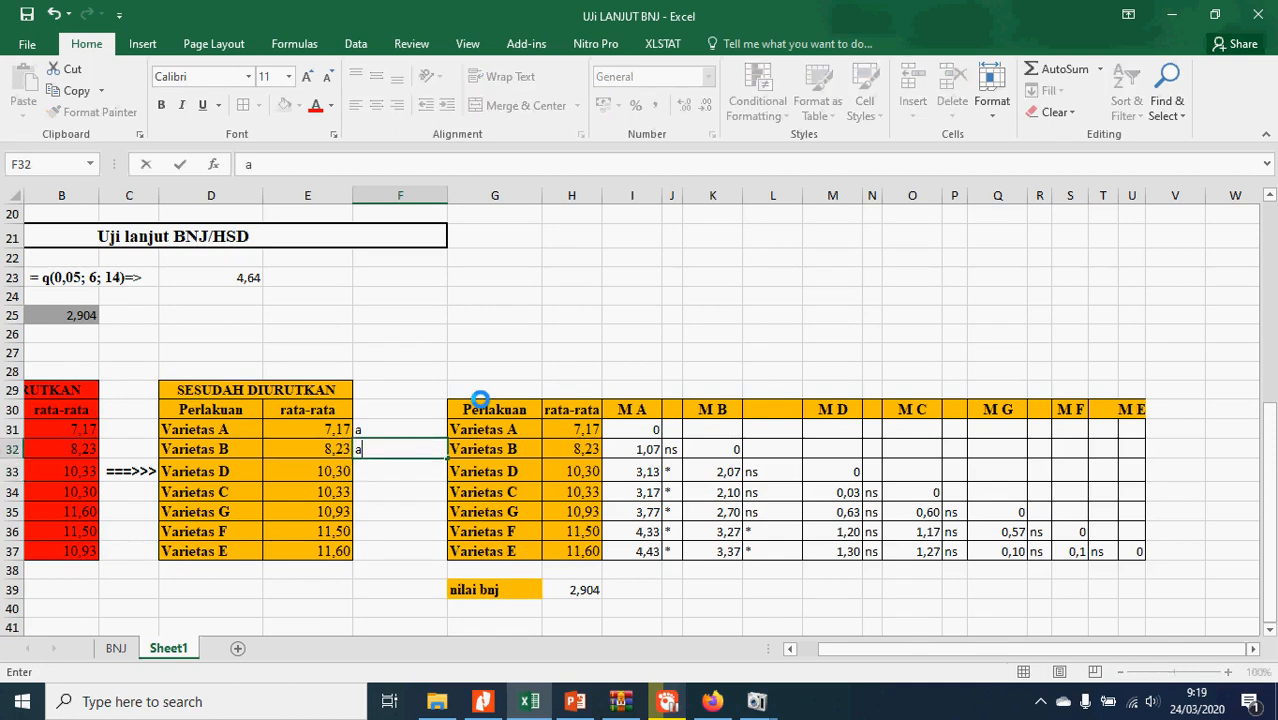
text(b)
key(Return)
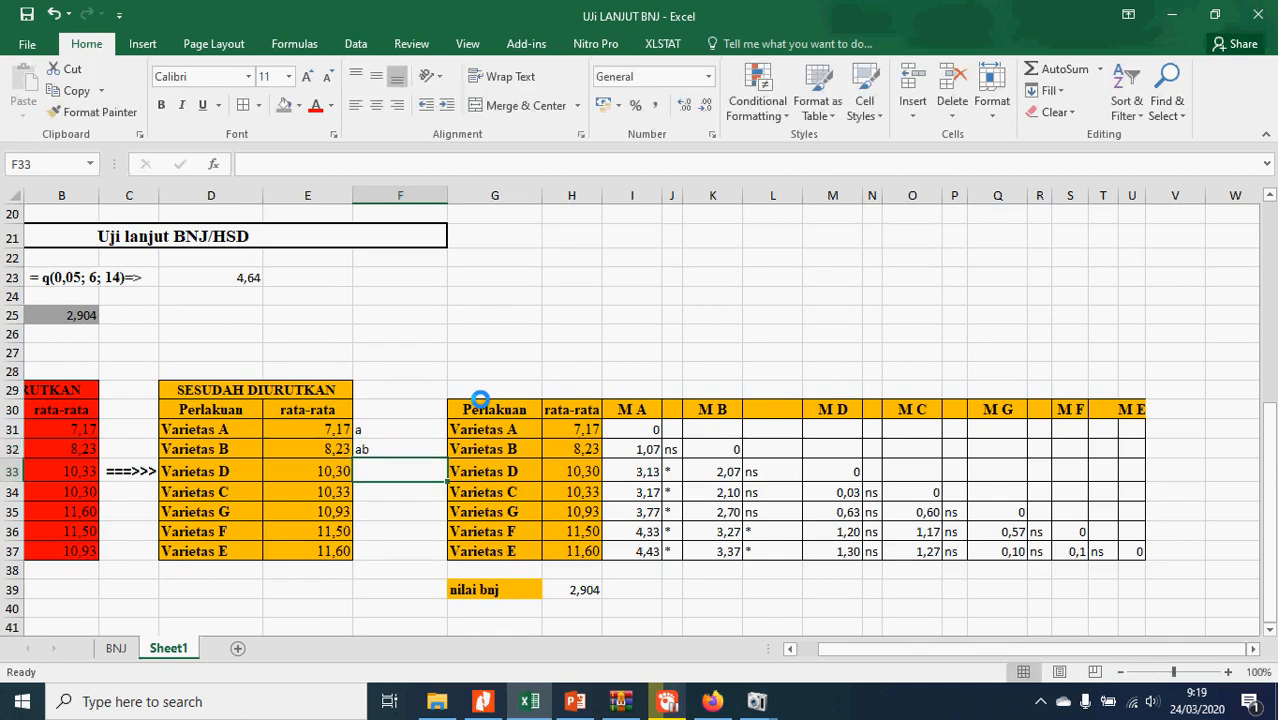
- Enter the notation letter "b" for Varietas D, C and G in F33 through F35
text(b)
key(Return)
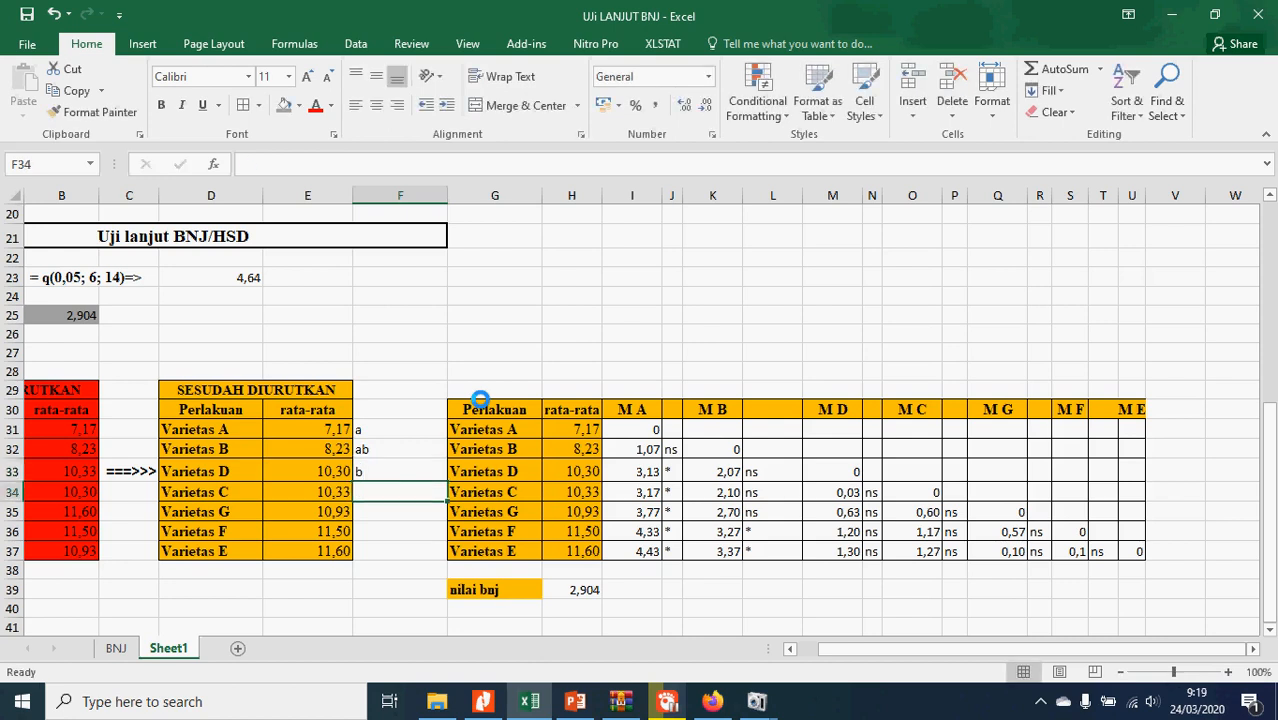
text(b)
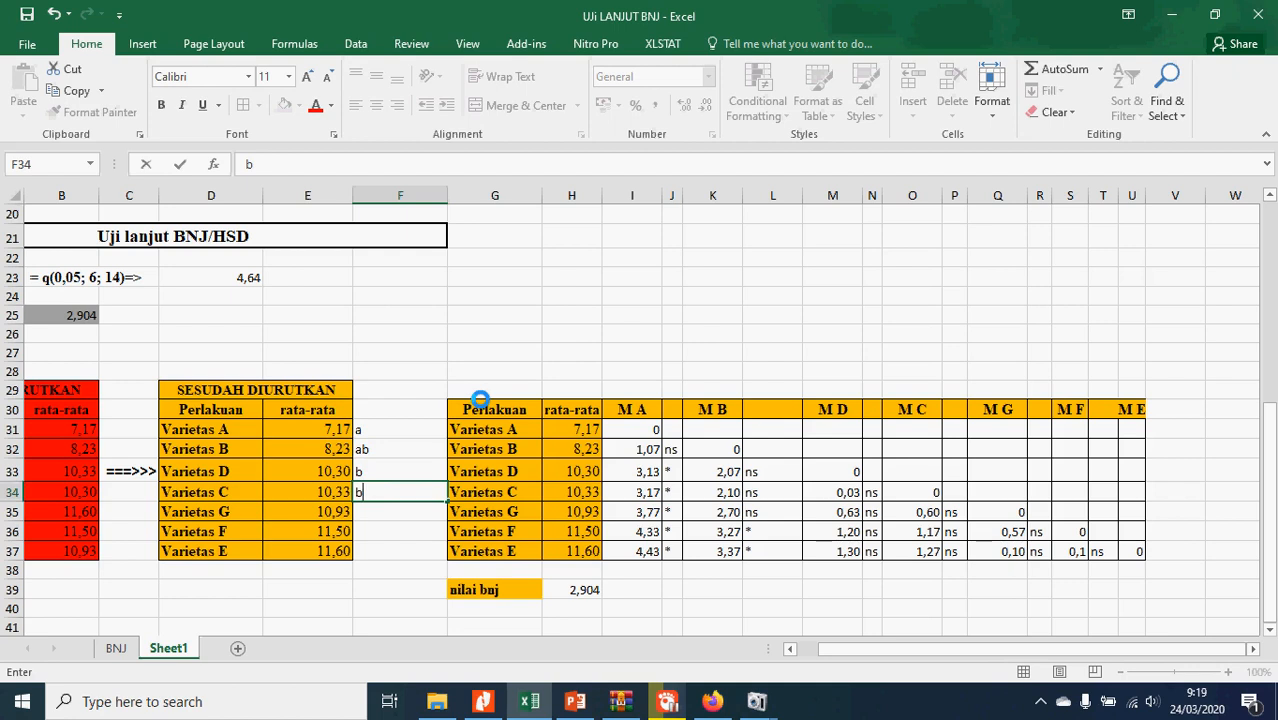
key(Return)
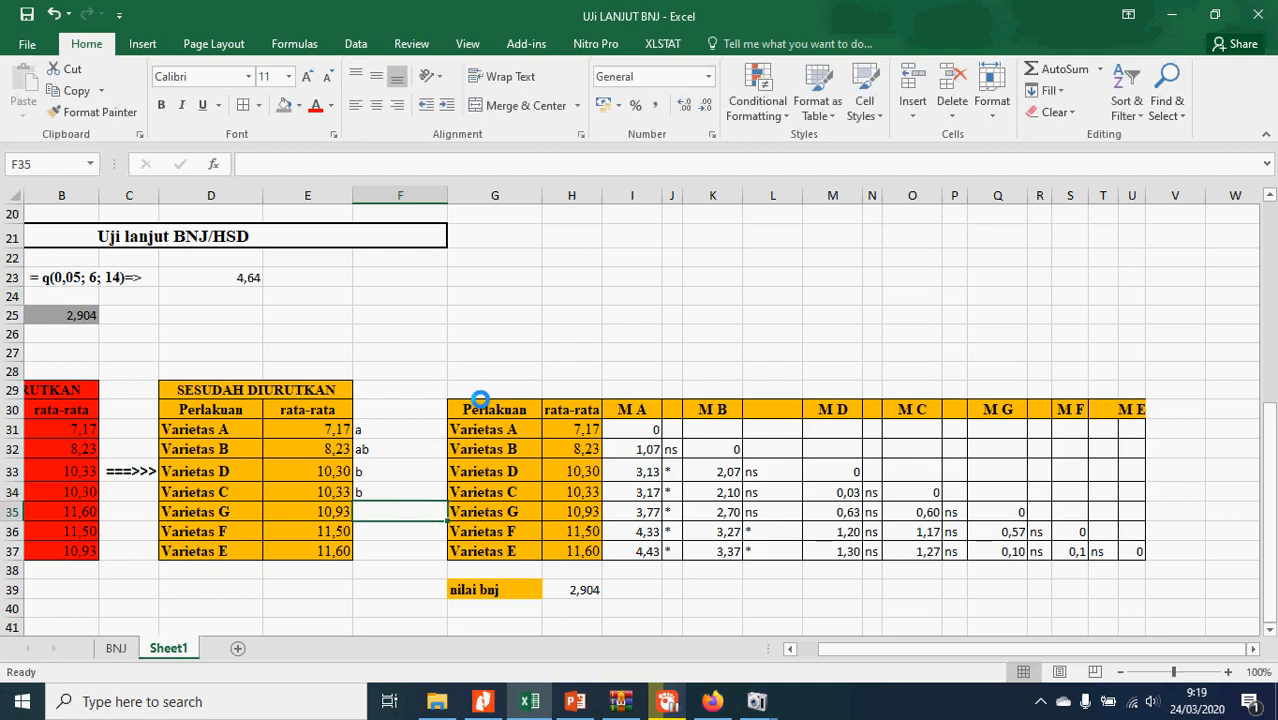
text(b)
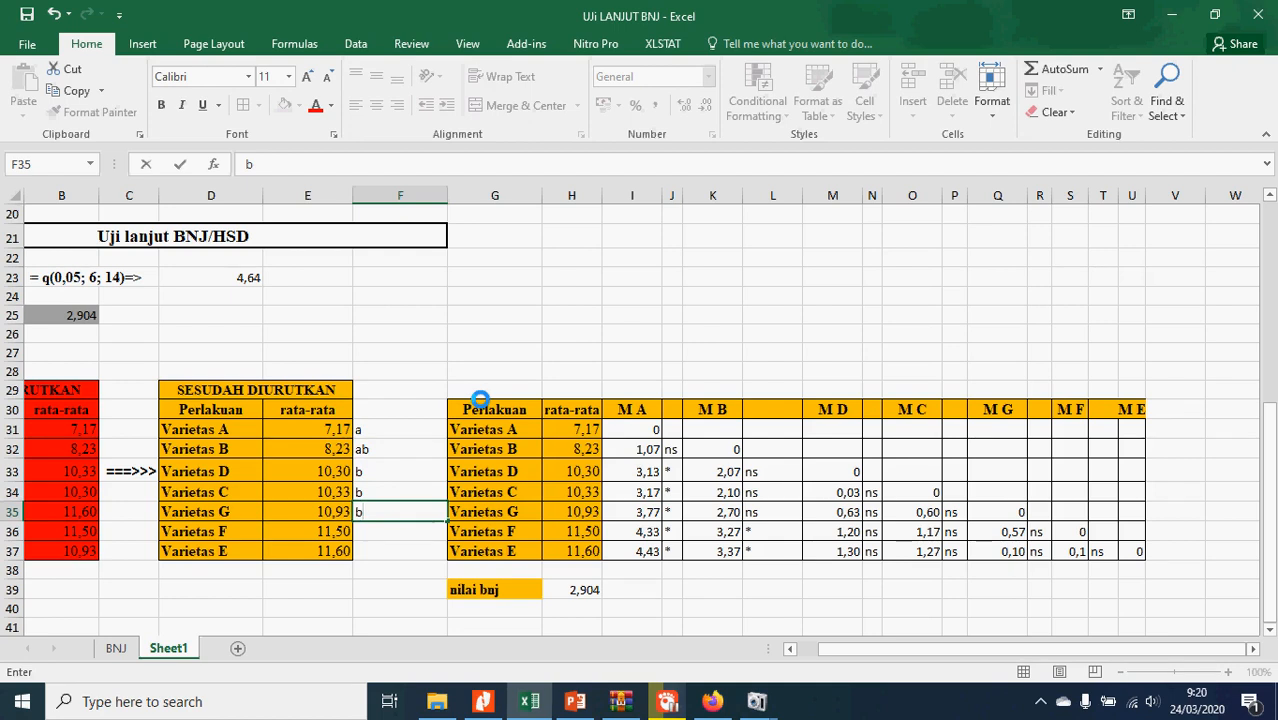
- Set the notation of Varietas D, C and G to "bc" in F33 through F35
key(Up)
key(Up)
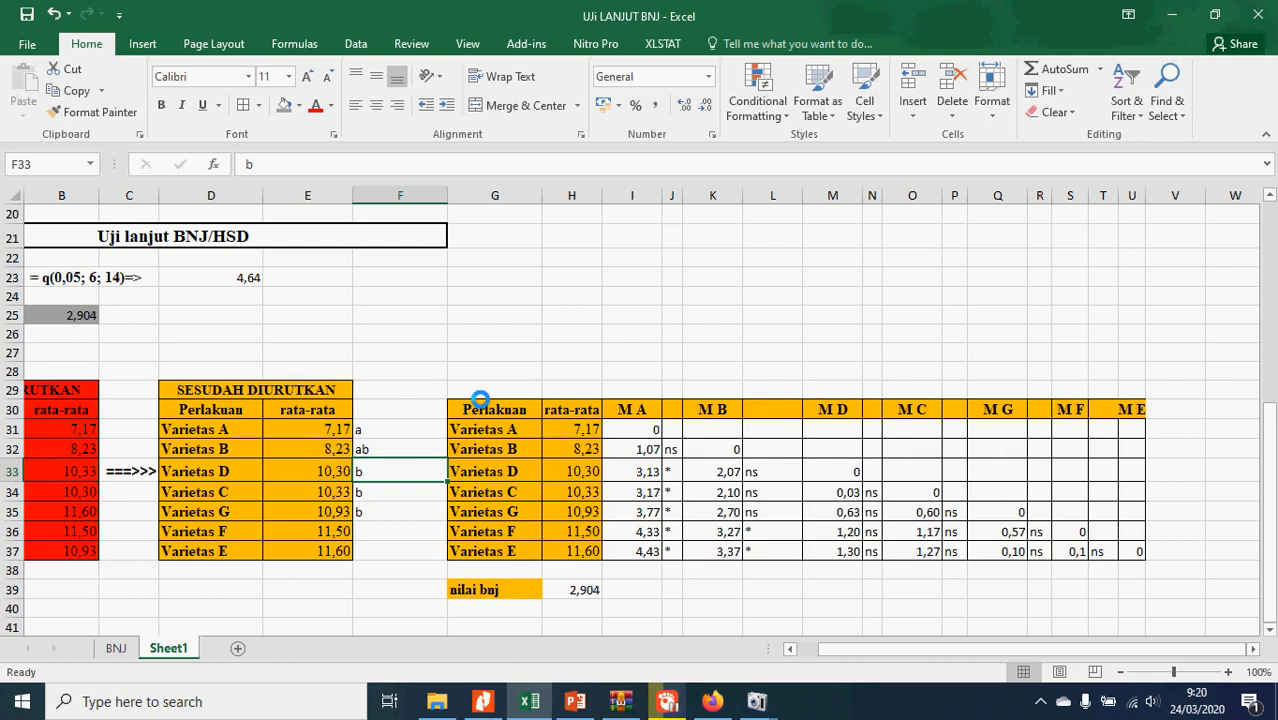
text(bc)
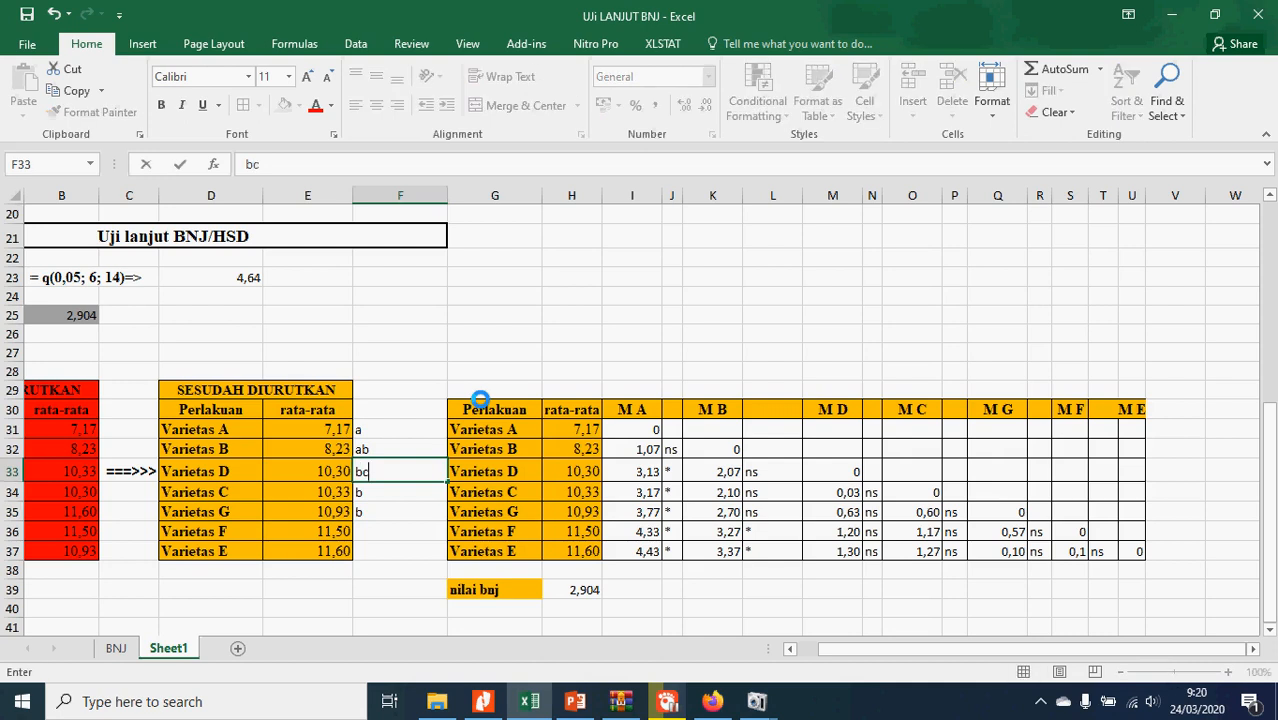
key(Return)
text(bc)
key(Return)
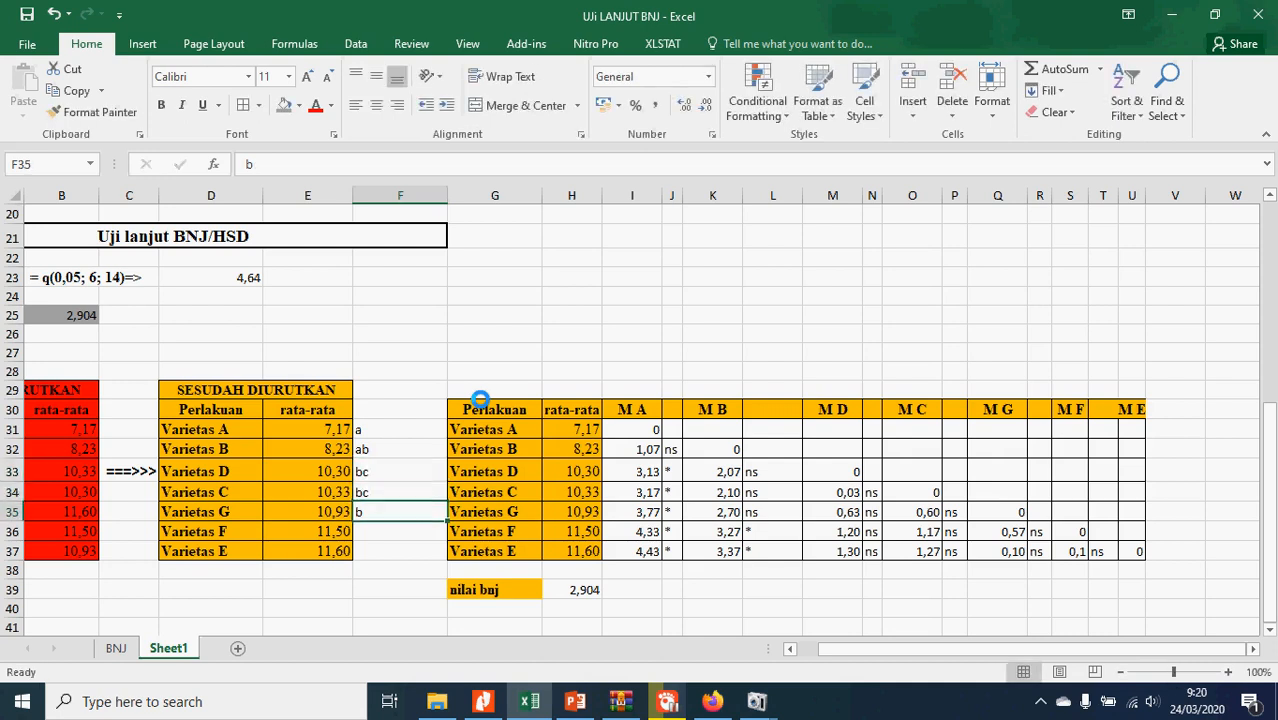
text(bc)
key(Return)
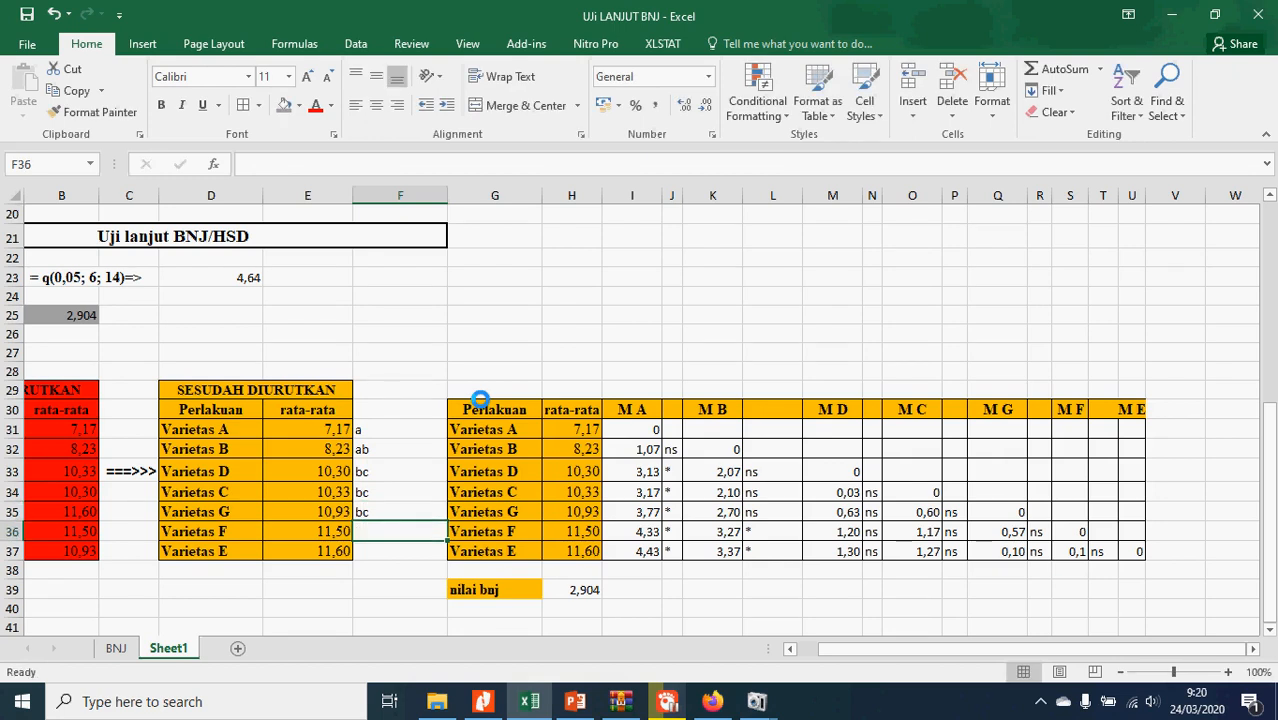
- Enter the notation letter "c" for Varietas F and Varietas E in F36 and F37
text(c)
key(Return)
text(c)
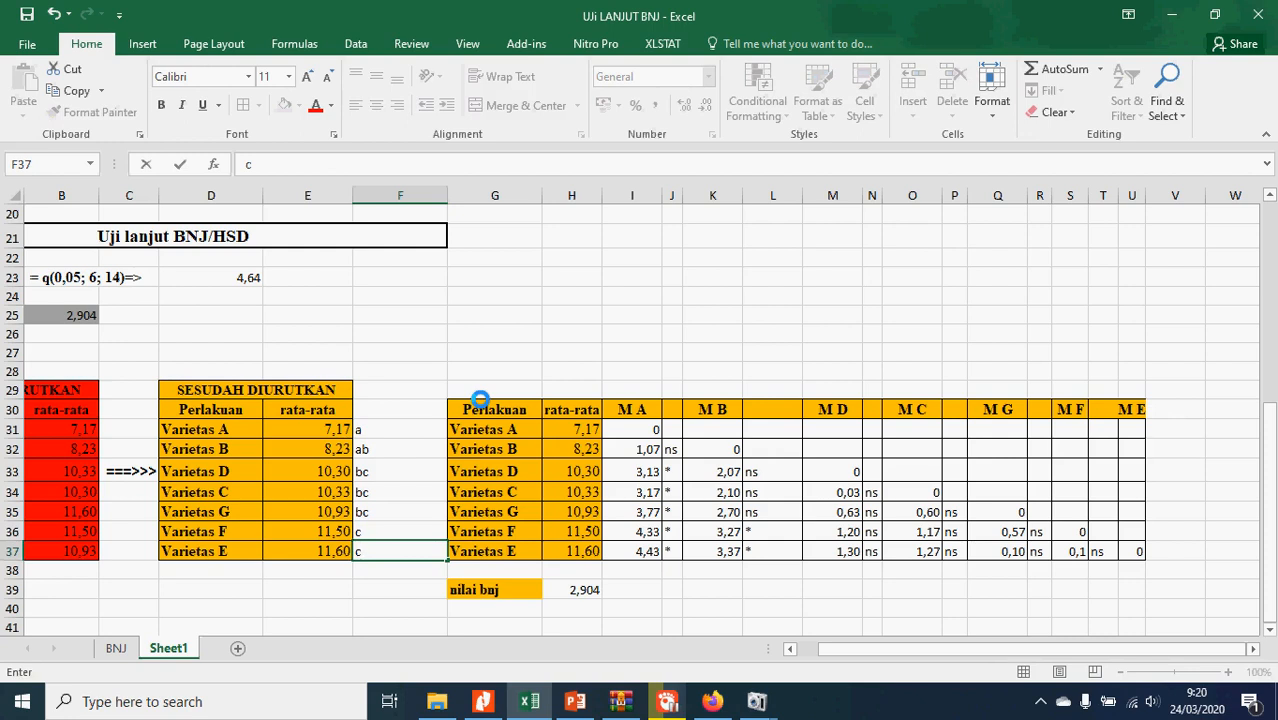
- Add the heading "simbol huruf" in F30 above the notation letters
click(386, 404)
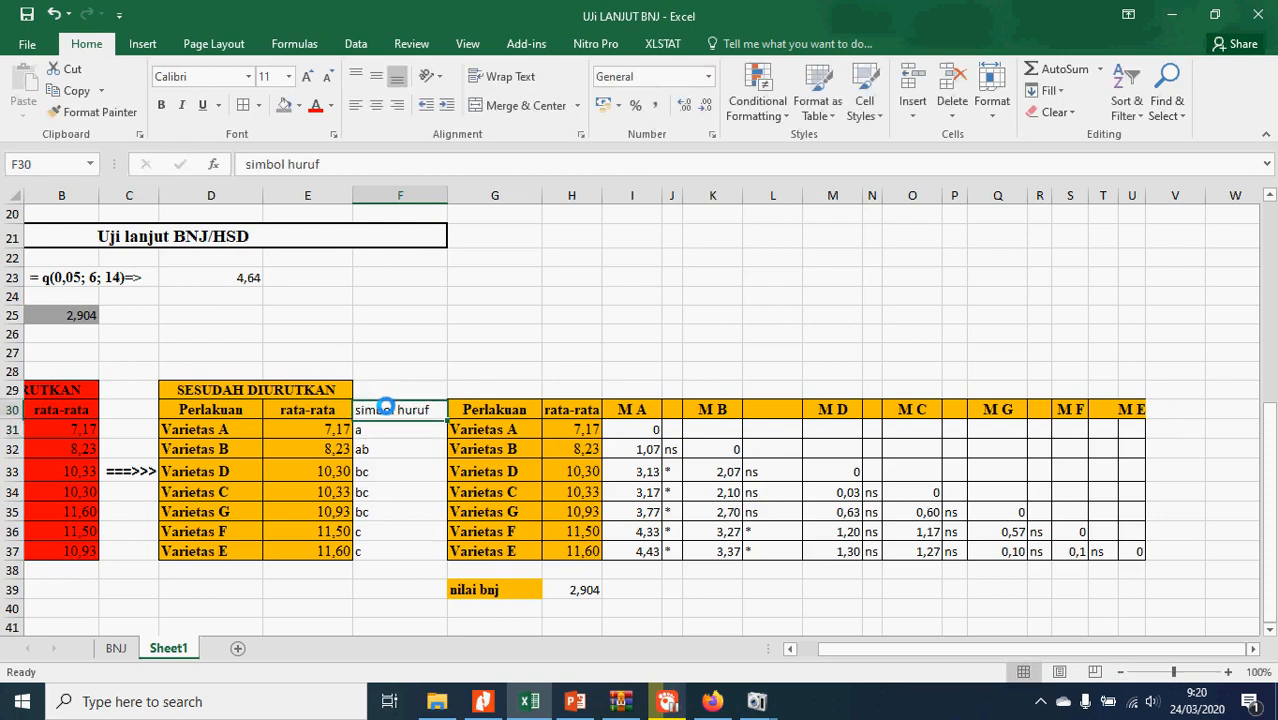
drag(386, 406, 338, 334)
double_click(384, 411)
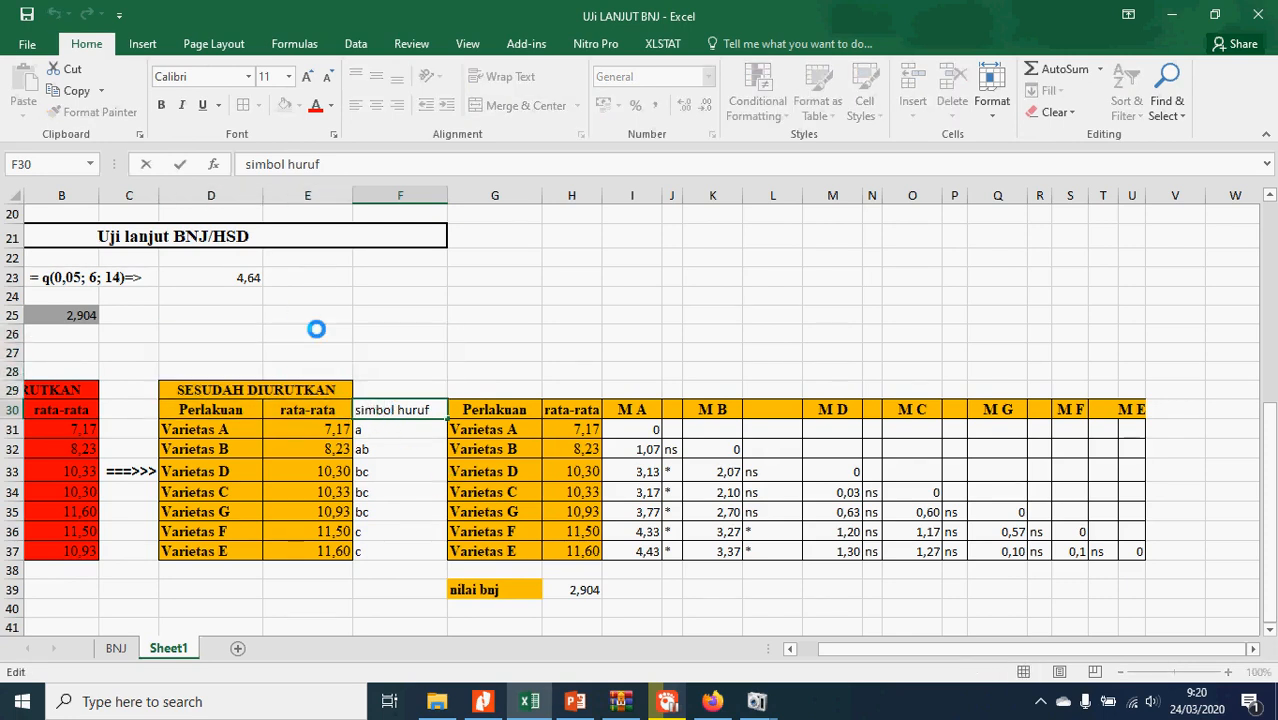
- Shade the notation column F30:F37, including its heading, with a grey fill
drag(412, 418, 402, 553)
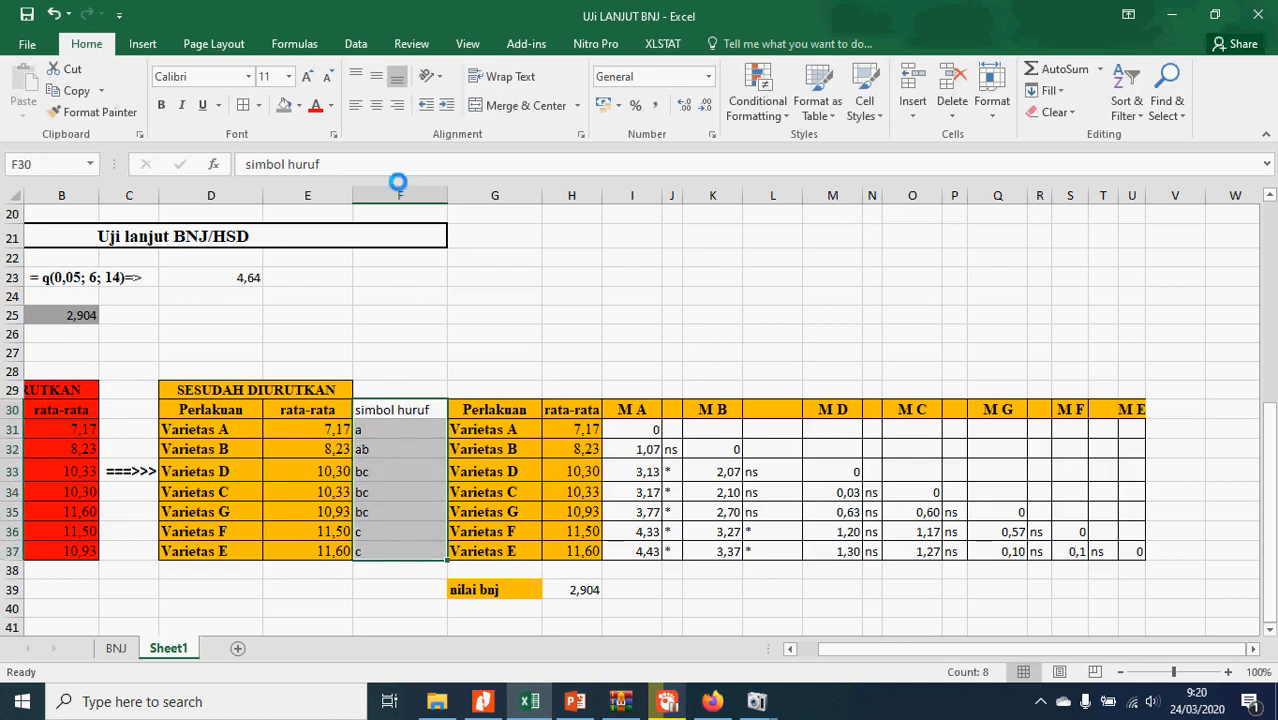
click(285, 105)
click(423, 316)
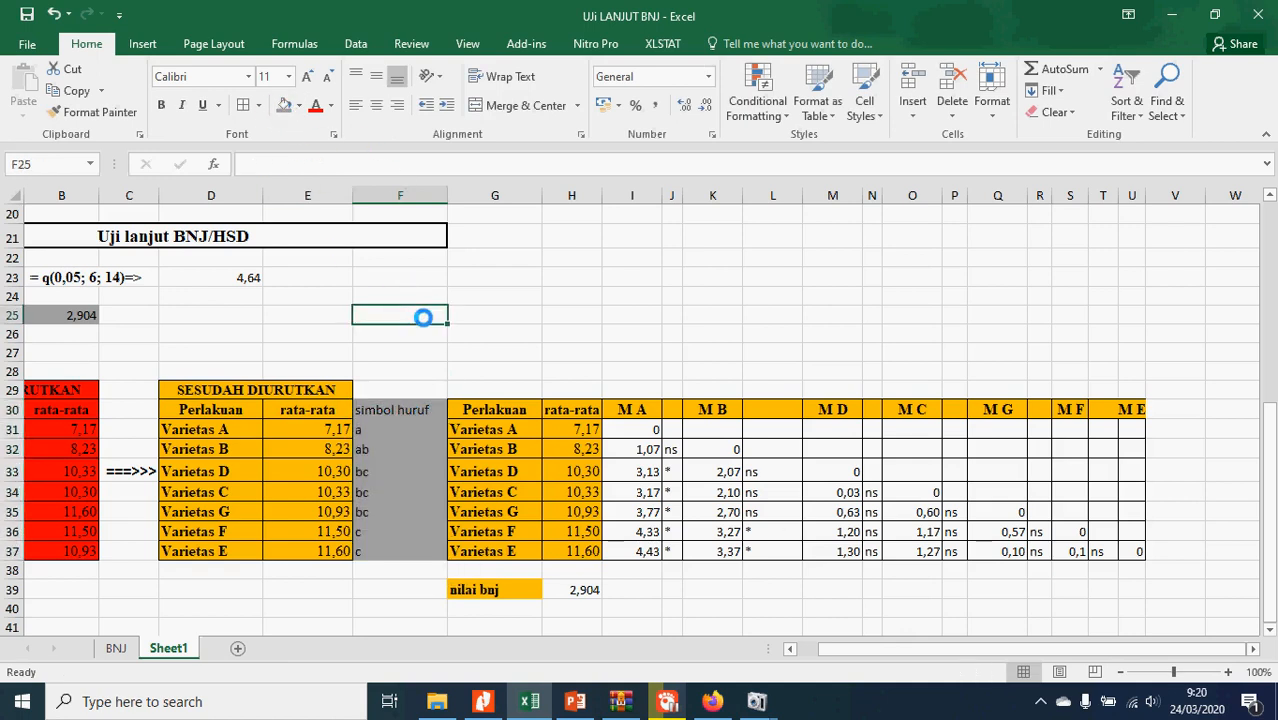
drag(410, 418, 410, 555)
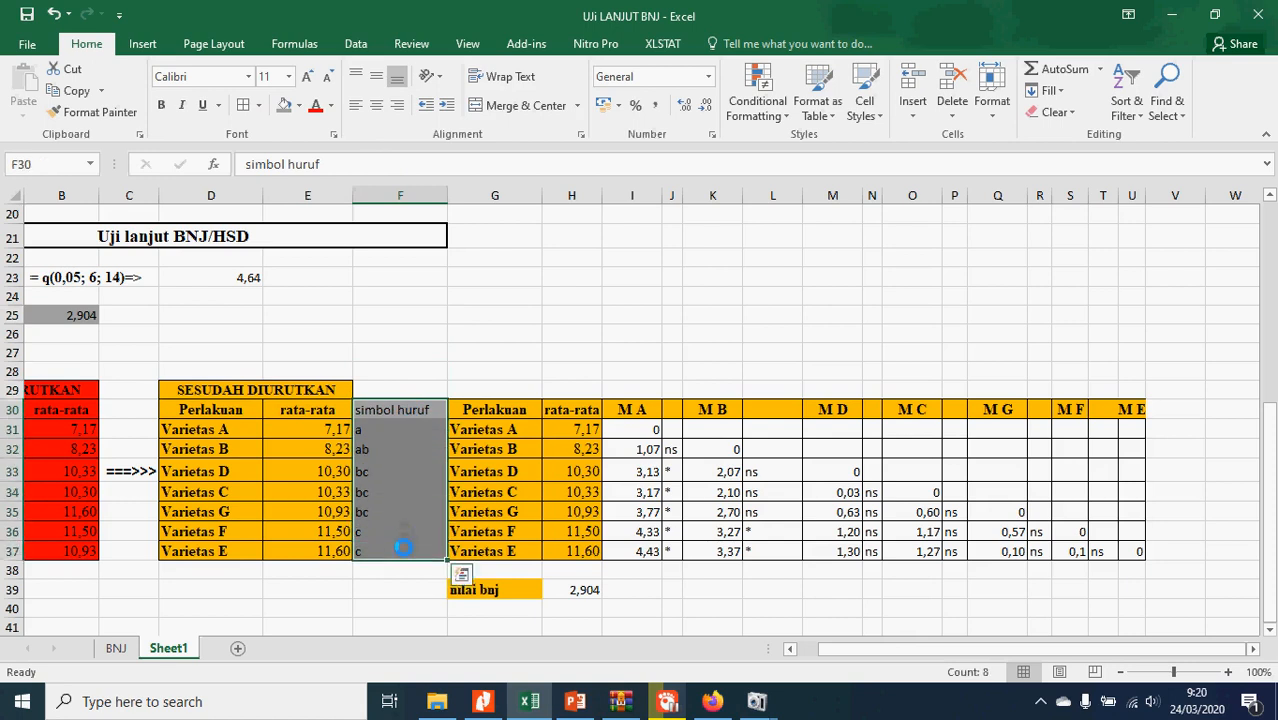
click(417, 293)
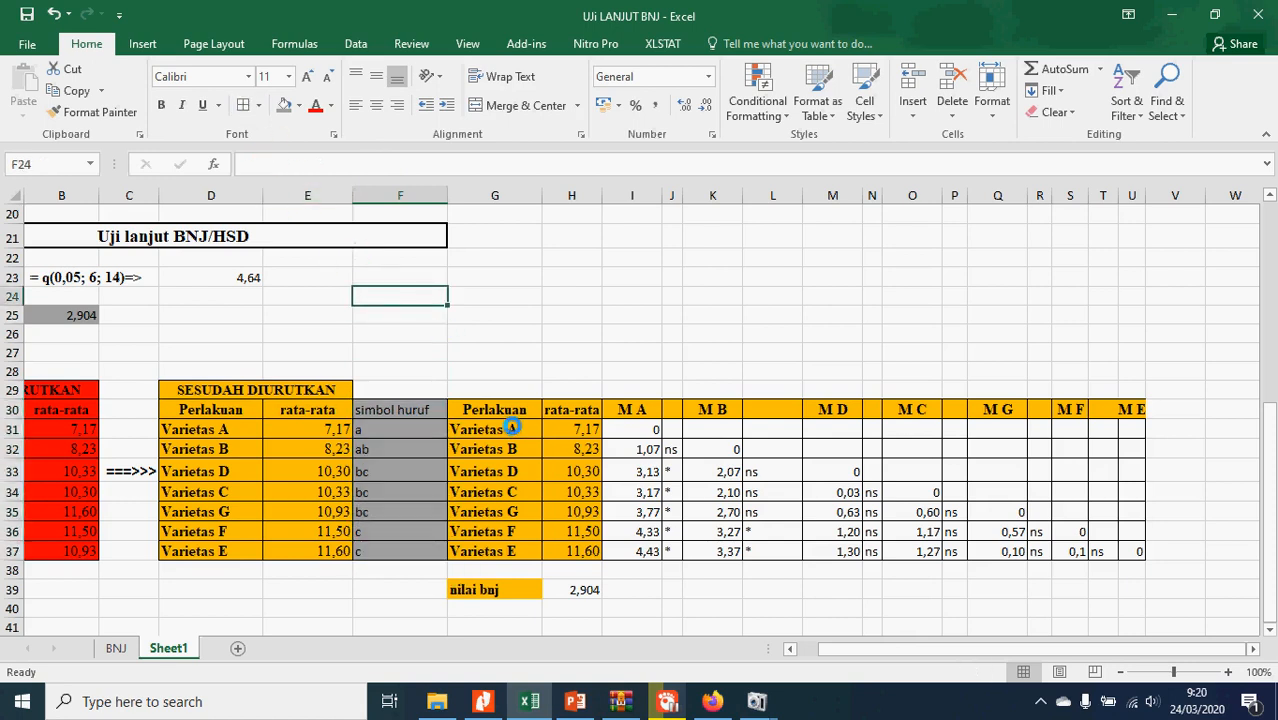
drag(897, 657, 836, 661)
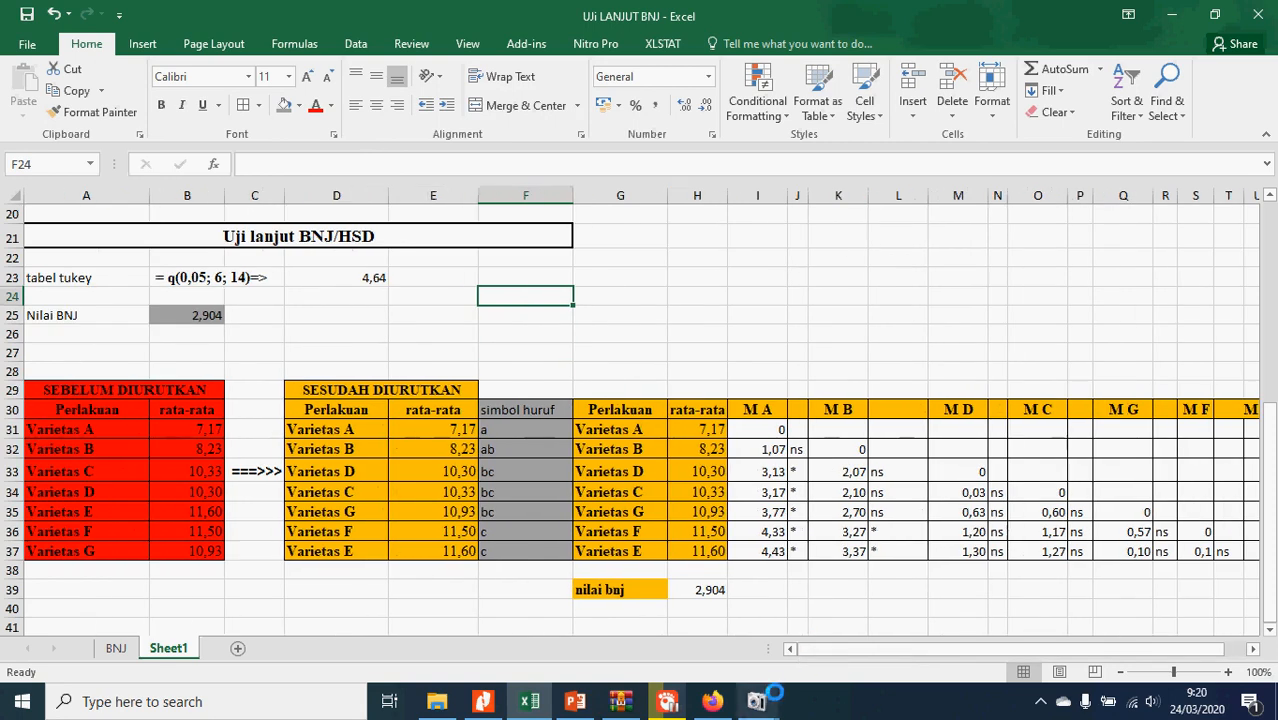
click(766, 695)
click(662, 615)
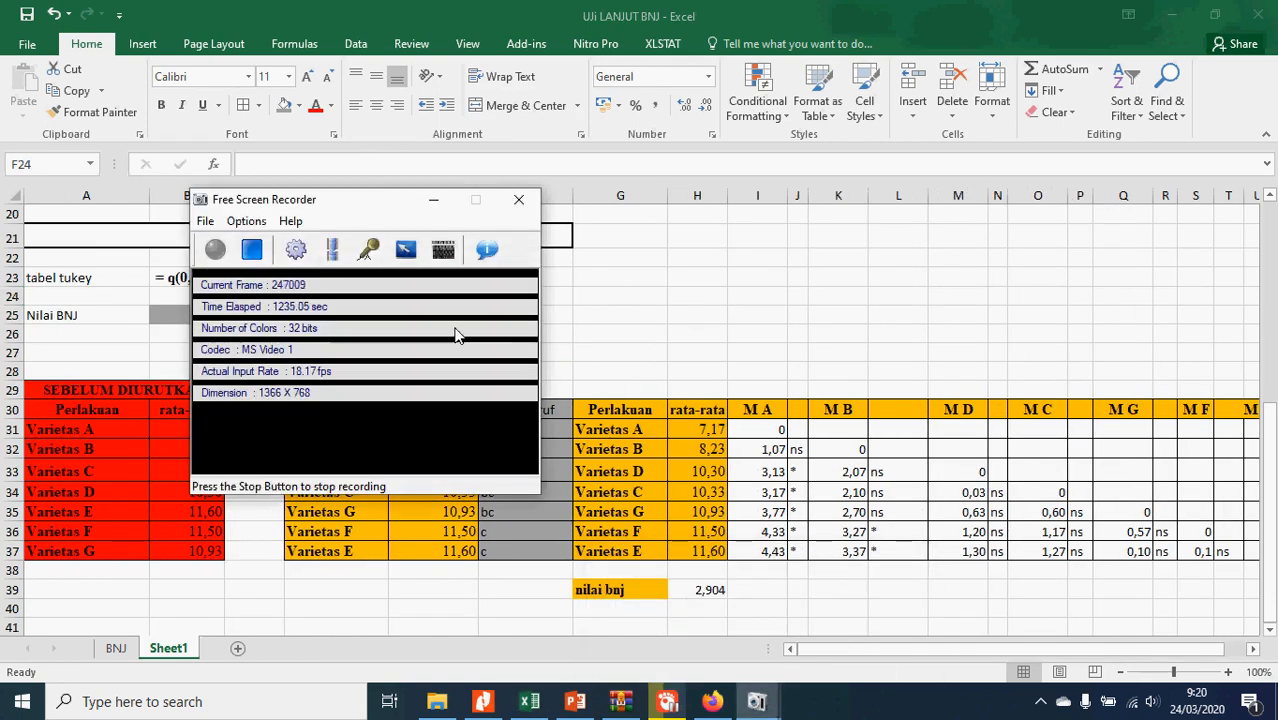